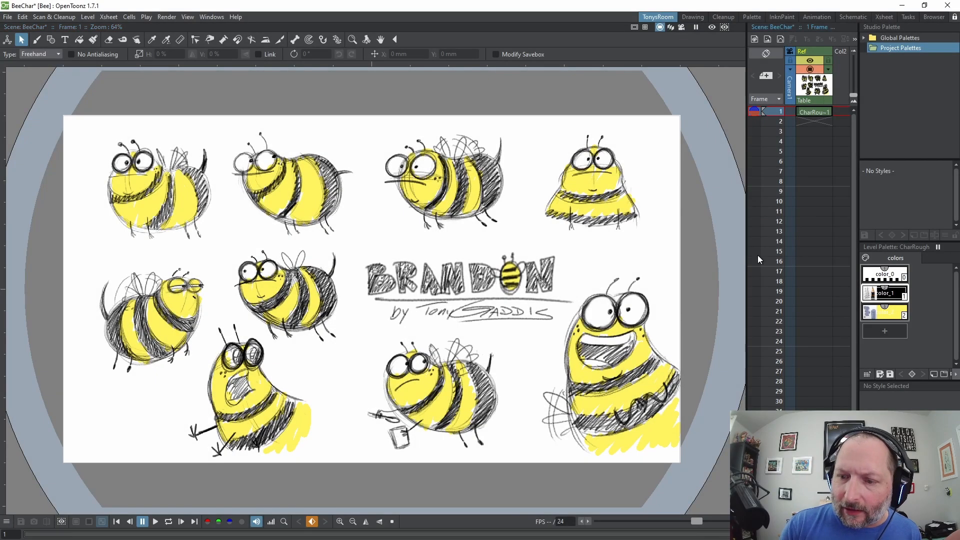
Widen the Xsheet area beside the viewer to show several columns and reposition the character sheet in view
{"action": "left_click_drag", "start_coordinate": [557, 275], "coordinate": [521, 268]}
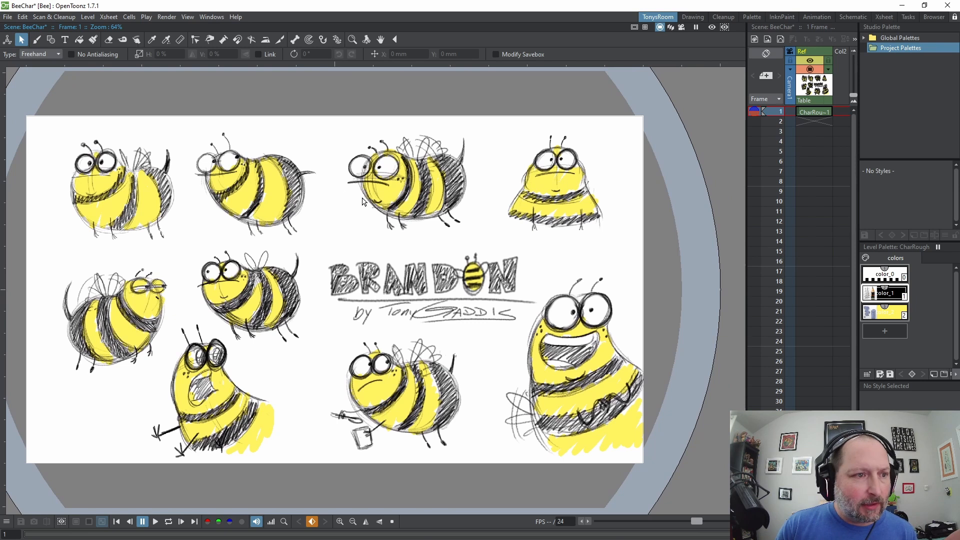
{"action": "left_click_drag", "start_coordinate": [369, 198], "coordinate": [382, 197]}
{"action": "left_click_drag", "start_coordinate": [746, 230], "coordinate": [679, 230]}
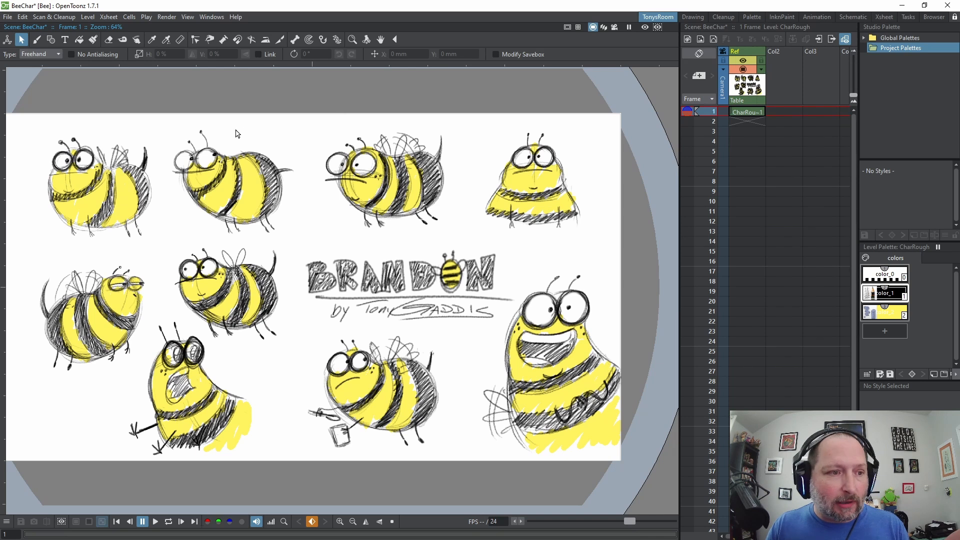
{"action": "left_click_drag", "start_coordinate": [238, 134], "coordinate": [264, 146]}
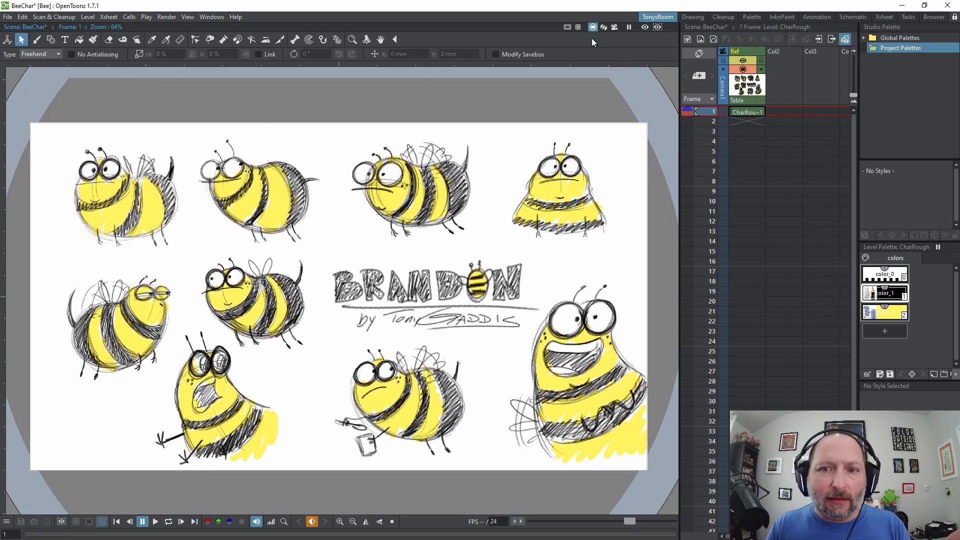
{"action": "left_click", "coordinate": [211, 17]}
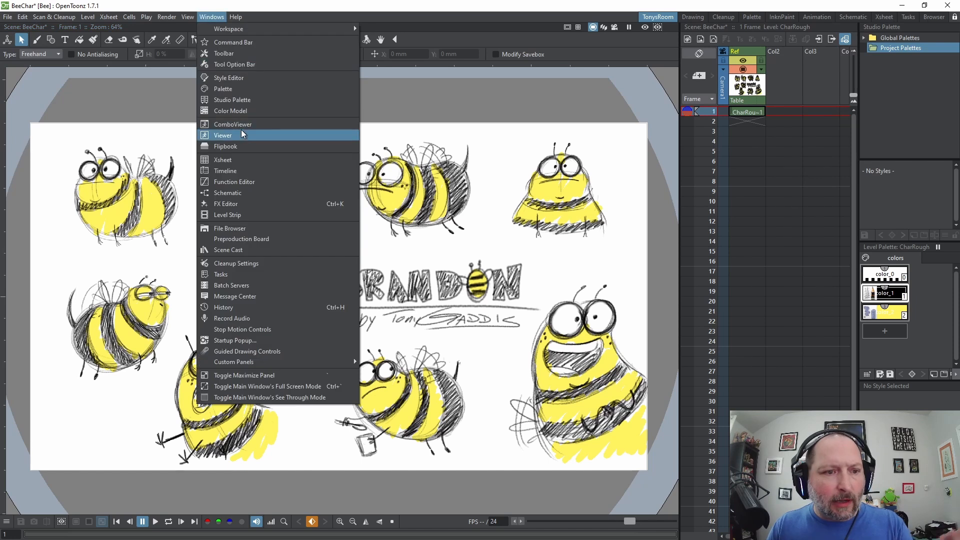
{"action": "left_click", "coordinate": [475, 5]}
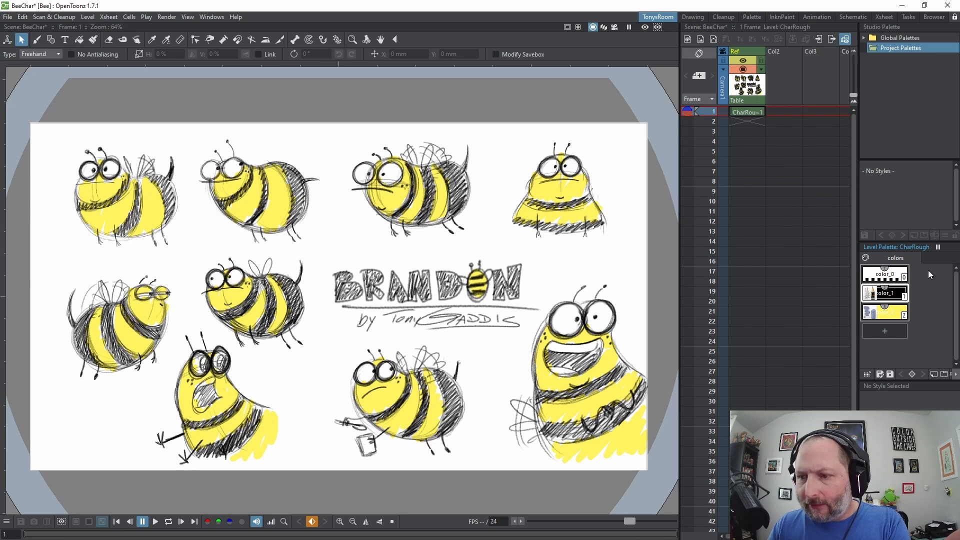
{"action": "left_click_drag", "start_coordinate": [474, 274], "coordinate": [496, 270]}
{"action": "left_click_drag", "start_coordinate": [679, 296], "coordinate": [700, 295]}
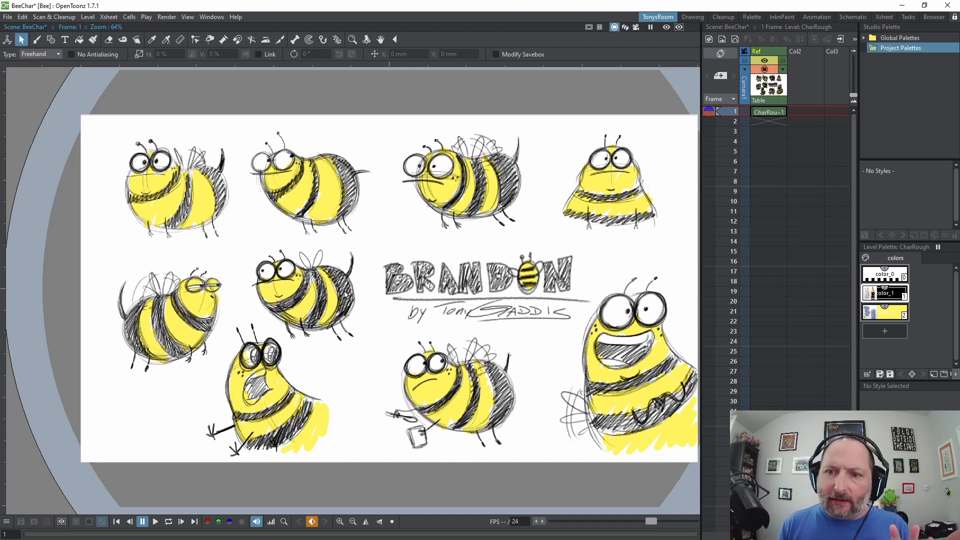
Flip the Ref drawing horizontally with the Animate tool by setting its horizontal scale to -100%
{"action": "left_click", "coordinate": [776, 110]}
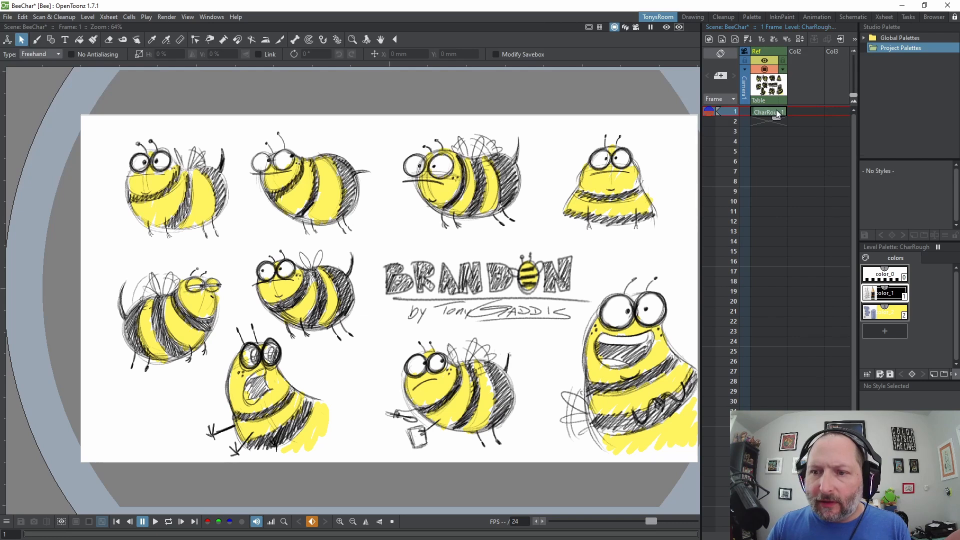
{"action": "left_click", "coordinate": [7, 39]}
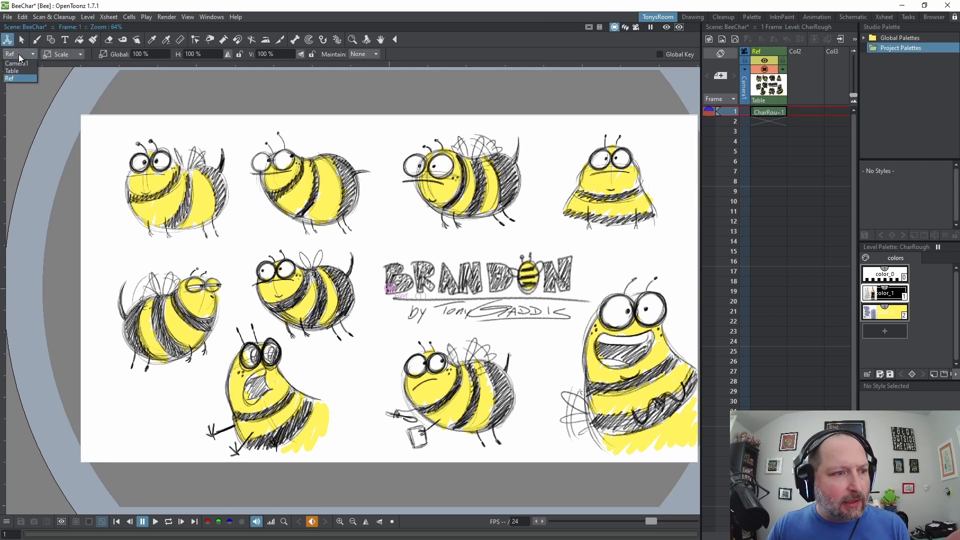
{"action": "left_click", "coordinate": [775, 116]}
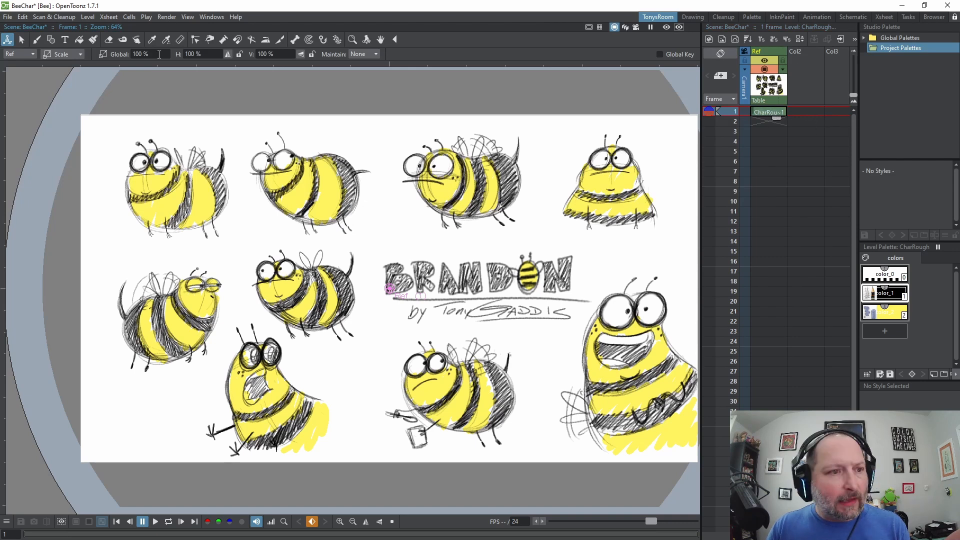
{"action": "left_click", "coordinate": [63, 53]}
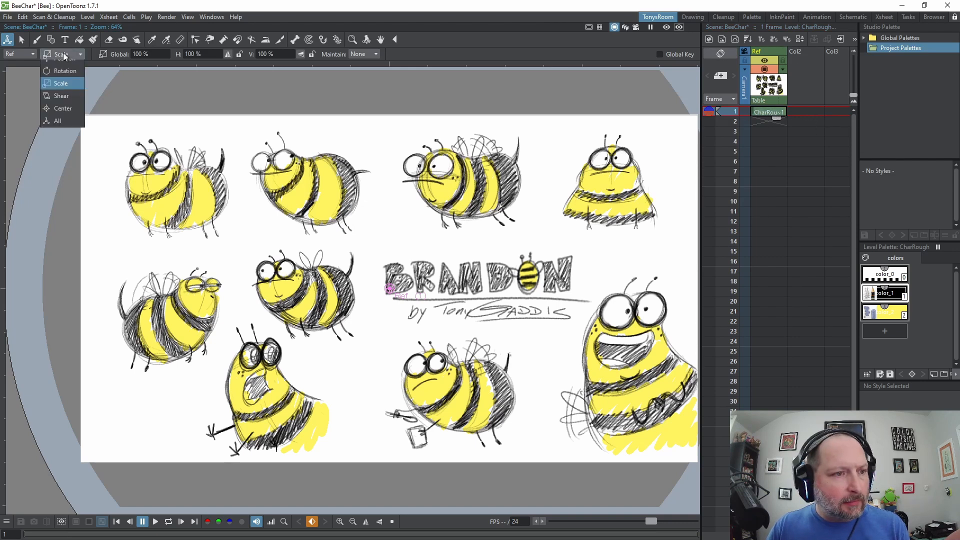
{"action": "left_click", "coordinate": [65, 90]}
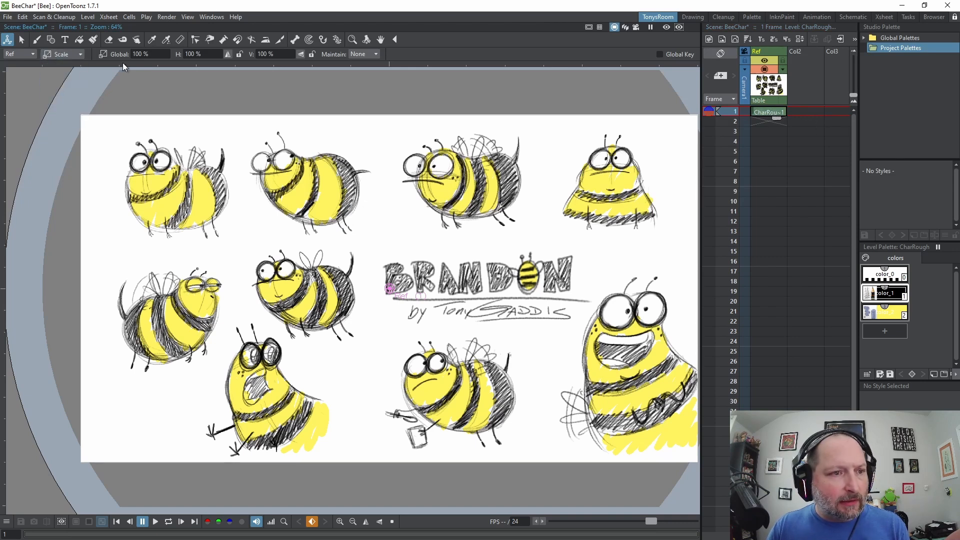
{"action": "left_click", "coordinate": [207, 54]}
{"action": "key", "text": "BackSpace"}
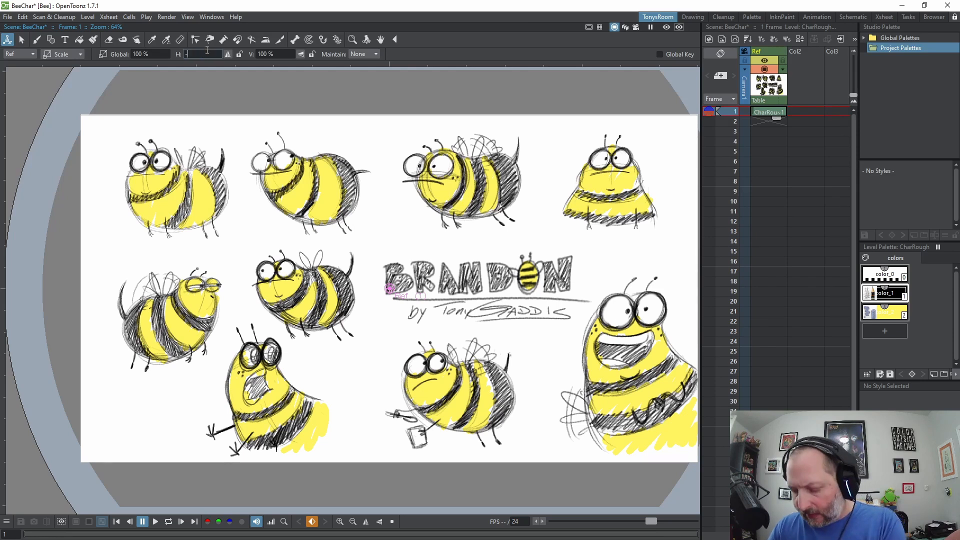
{"action": "type", "text": "-100"}
{"action": "key", "text": "Return"}
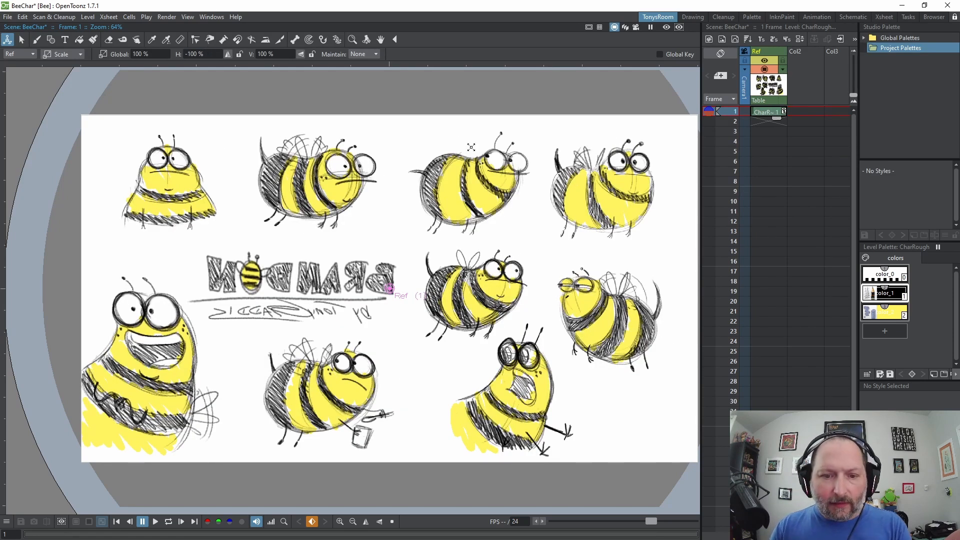
Move the Ref drawing to about X -64.75 mm, Y -1.55 mm so the middle-row bee sits near the camera centre
{"action": "scroll", "coordinate": [471, 259], "scroll_direction": "up", "scroll_amount": 3}
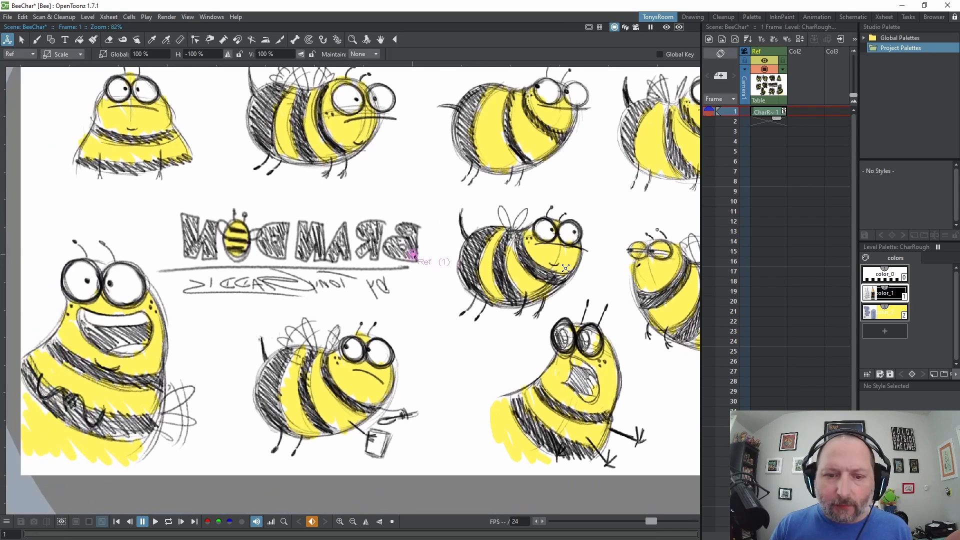
{"action": "left_click", "coordinate": [67, 54]}
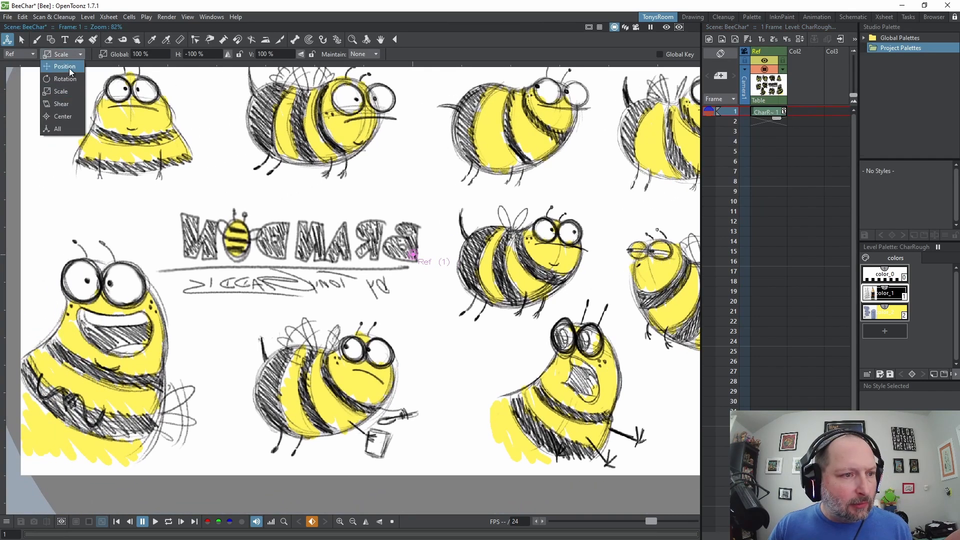
{"action": "left_click", "coordinate": [69, 67]}
{"action": "left_click_drag", "start_coordinate": [489, 212], "coordinate": [364, 215]}
{"action": "scroll", "coordinate": [369, 233], "scroll_direction": "down", "scroll_amount": 2}
{"action": "scroll", "coordinate": [389, 253], "scroll_direction": "up", "scroll_amount": 2}
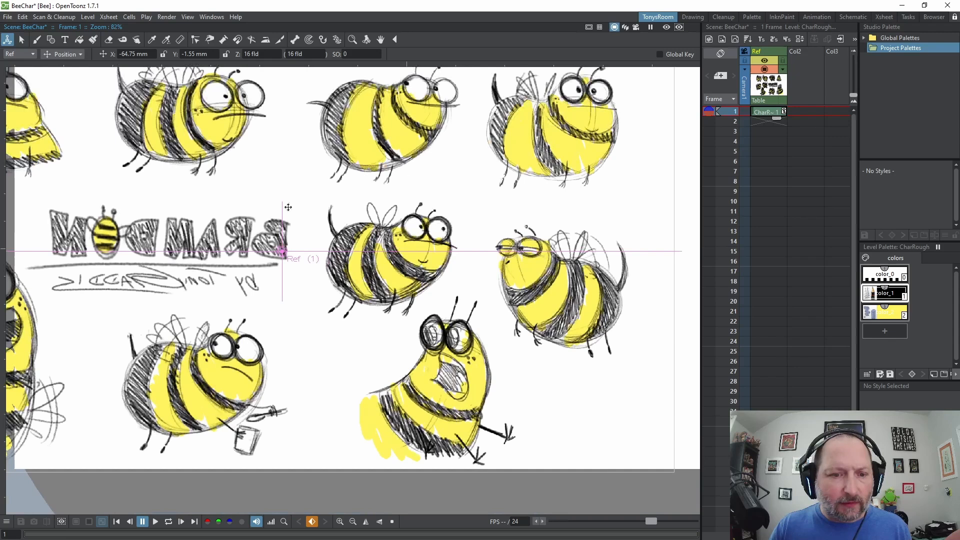
Enlarge the Ref drawing to a global scale of about 135%
{"action": "left_click", "coordinate": [60, 54]}
{"action": "left_click", "coordinate": [60, 89]}
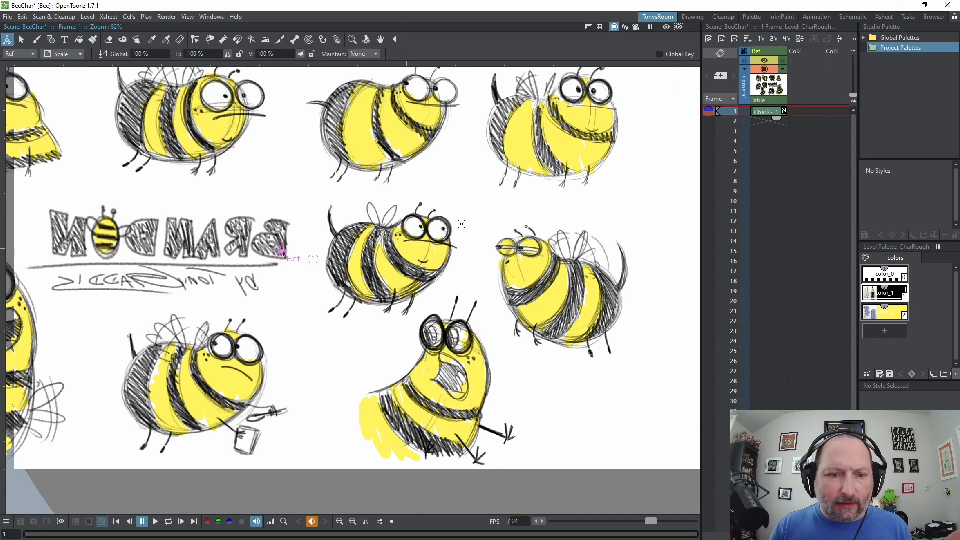
{"action": "scroll", "coordinate": [462, 224], "scroll_direction": "down", "scroll_amount": 2}
{"action": "mouse_move", "coordinate": [470, 221]}
{"action": "left_mouse_down"}
{"action": "mouse_move", "coordinate": [479, 195]}
{"action": "mouse_move", "coordinate": [556, 152]}
{"action": "mouse_move", "coordinate": [502, 195]}
{"action": "mouse_move", "coordinate": [514, 193]}
{"action": "mouse_move", "coordinate": [482, 257]}
{"action": "left_mouse_up"}
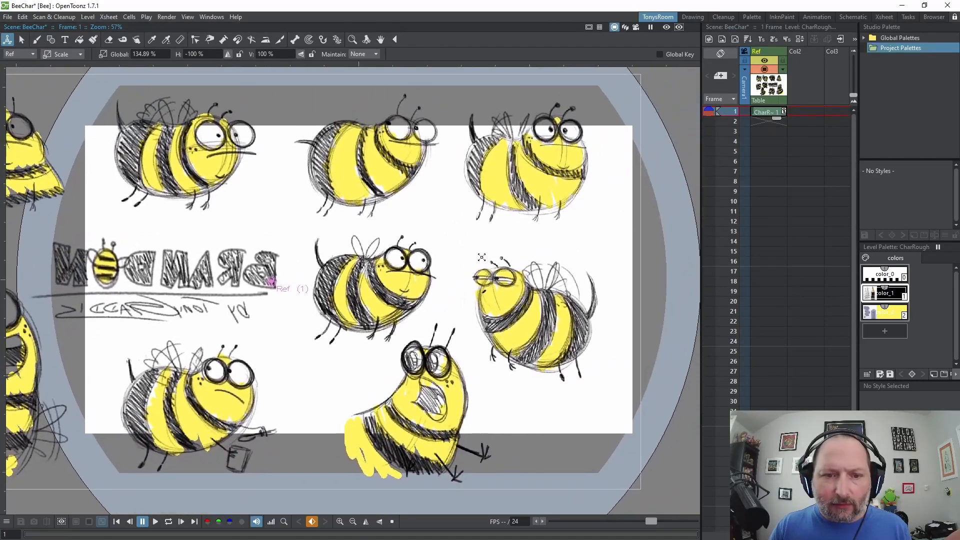
Lower the Ref column's opacity to a faint tracing level and lock the column
{"action": "left_click", "coordinate": [780, 74]}
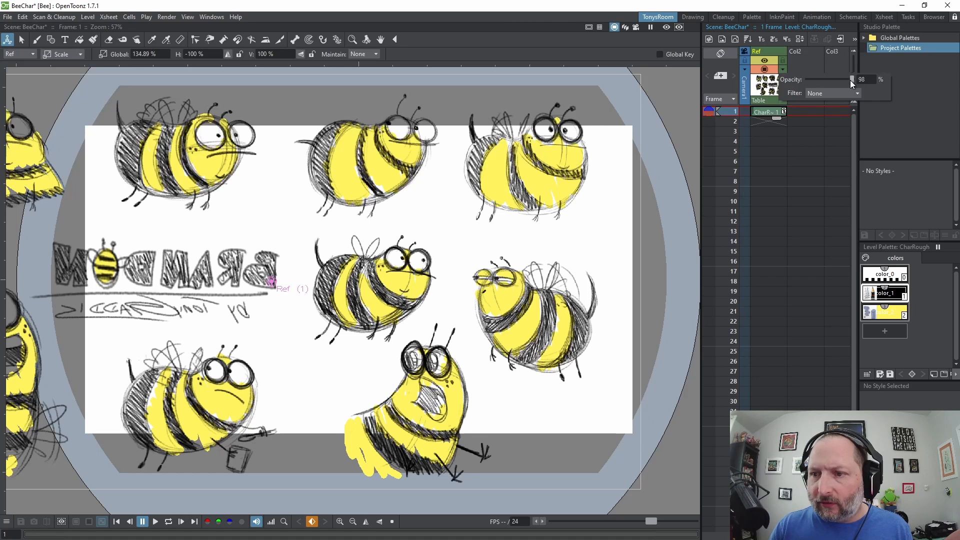
{"action": "left_click_drag", "start_coordinate": [821, 82], "coordinate": [818, 82]}
{"action": "left_click", "coordinate": [782, 61]}
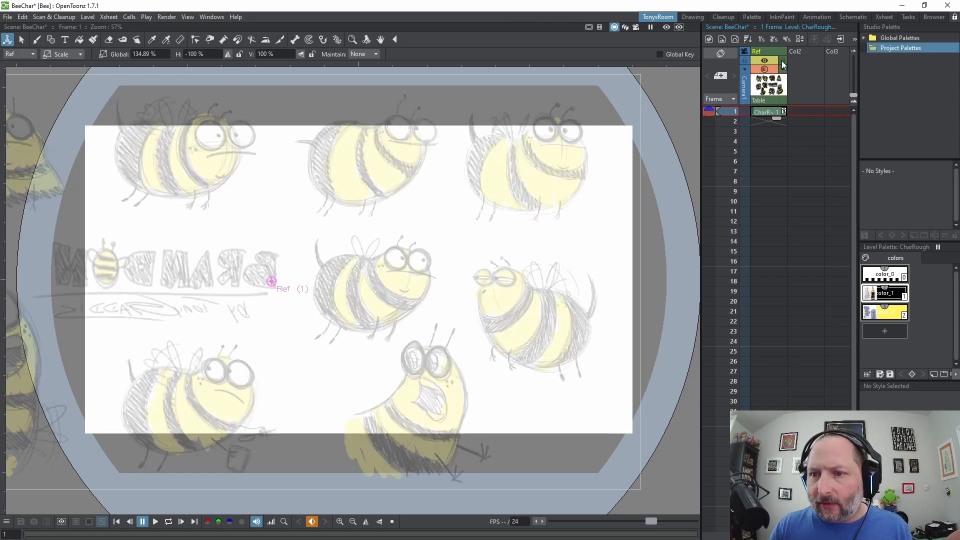
Create a Toonz Raster Level named Body at frame 1 of the empty column next to Ref
{"action": "left_click", "coordinate": [799, 110]}
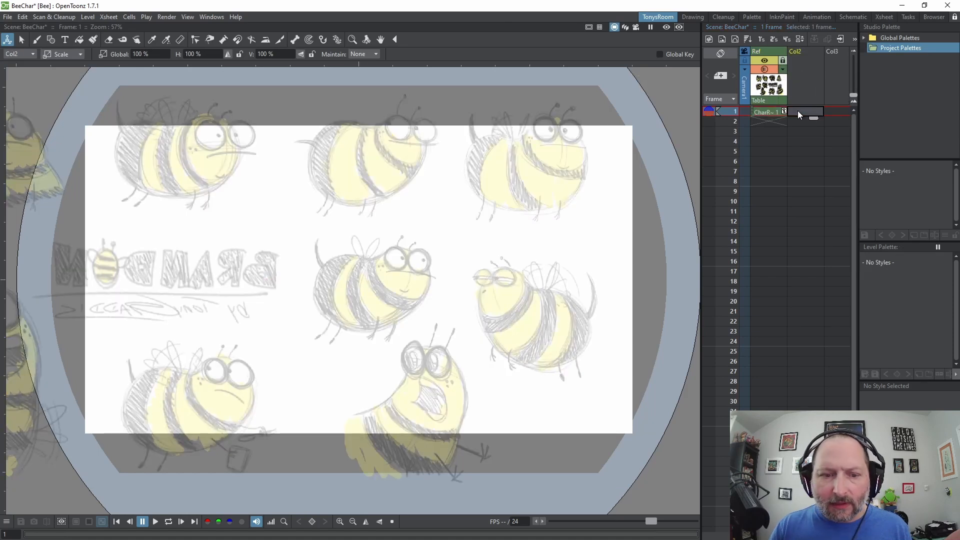
{"action": "left_click", "coordinate": [798, 50]}
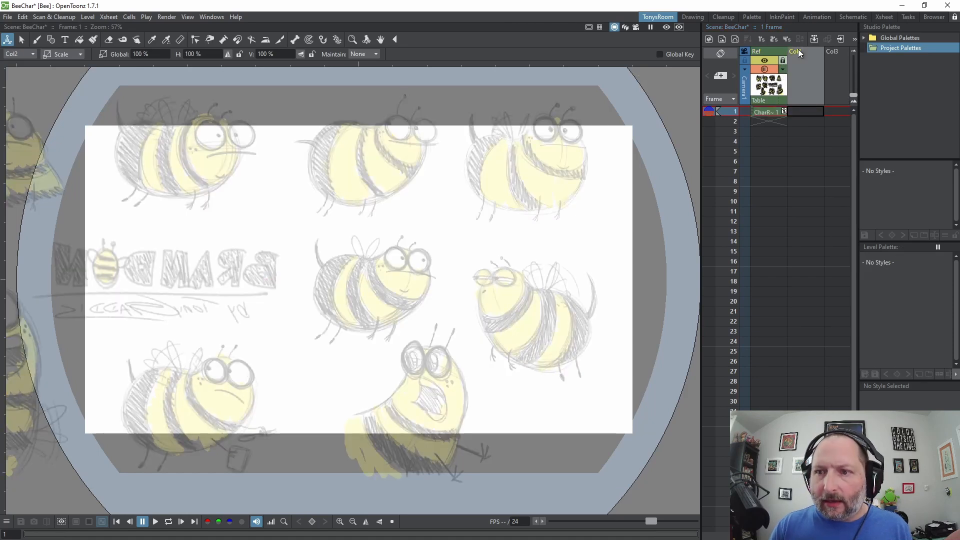
{"action": "left_click", "coordinate": [710, 38]}
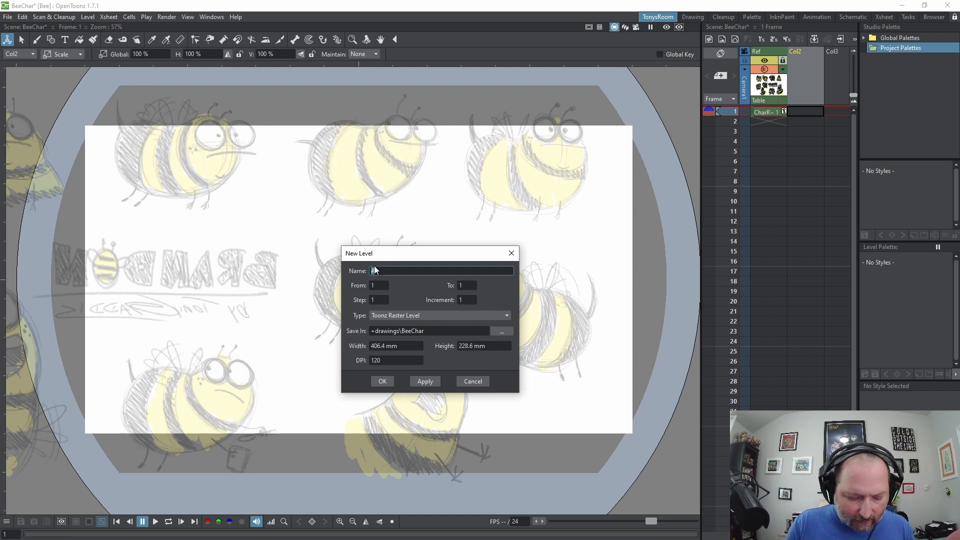
{"action": "type", "text": "Body"}
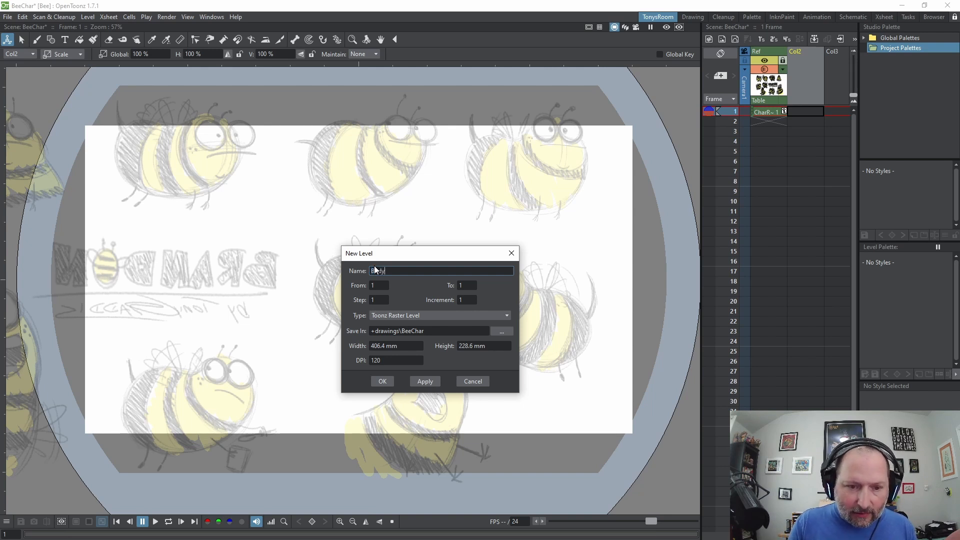
{"action": "left_click", "coordinate": [386, 380]}
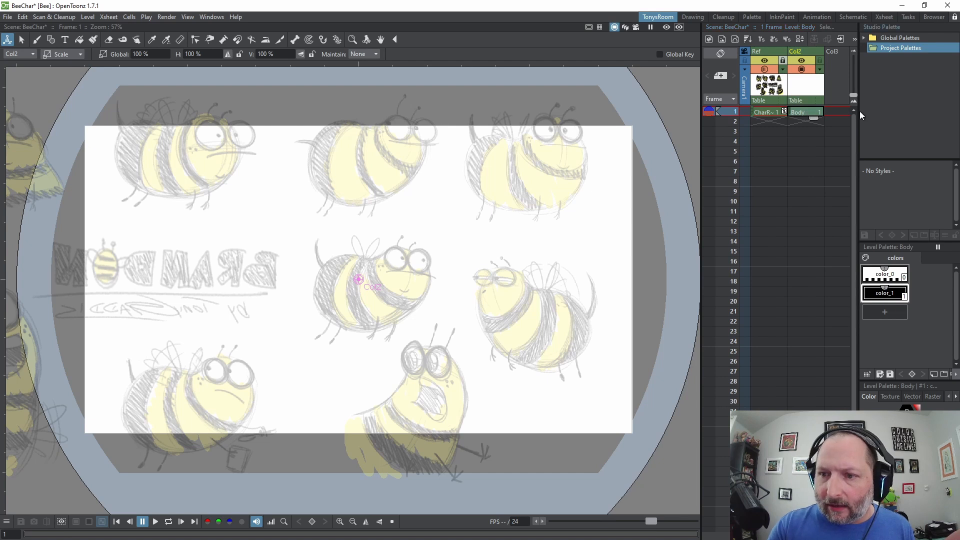
Assign a textured raster brush to color_1 in the Body palette
{"action": "scroll", "coordinate": [363, 294], "scroll_direction": "up", "scroll_amount": 1}
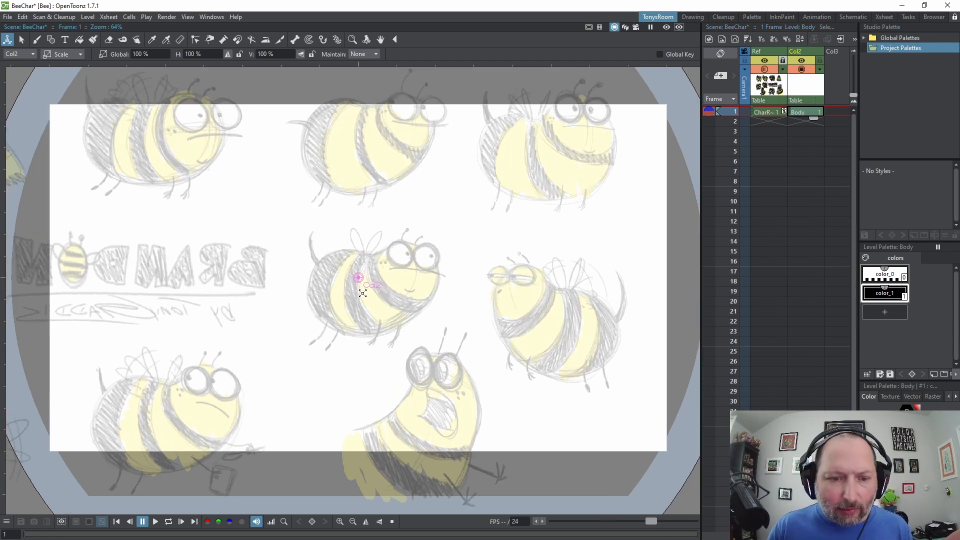
{"action": "scroll", "coordinate": [363, 293], "scroll_direction": "up", "scroll_amount": 3}
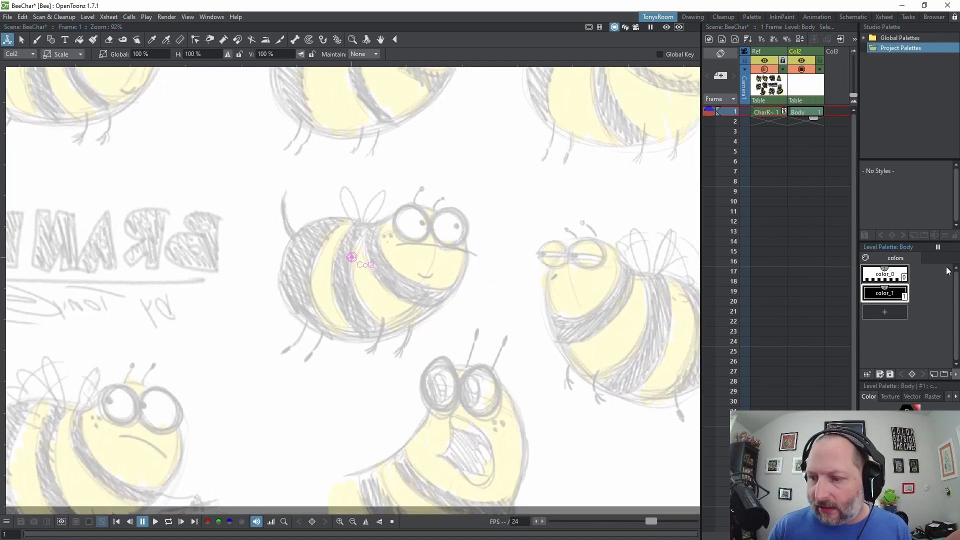
{"action": "left_click", "coordinate": [932, 395]}
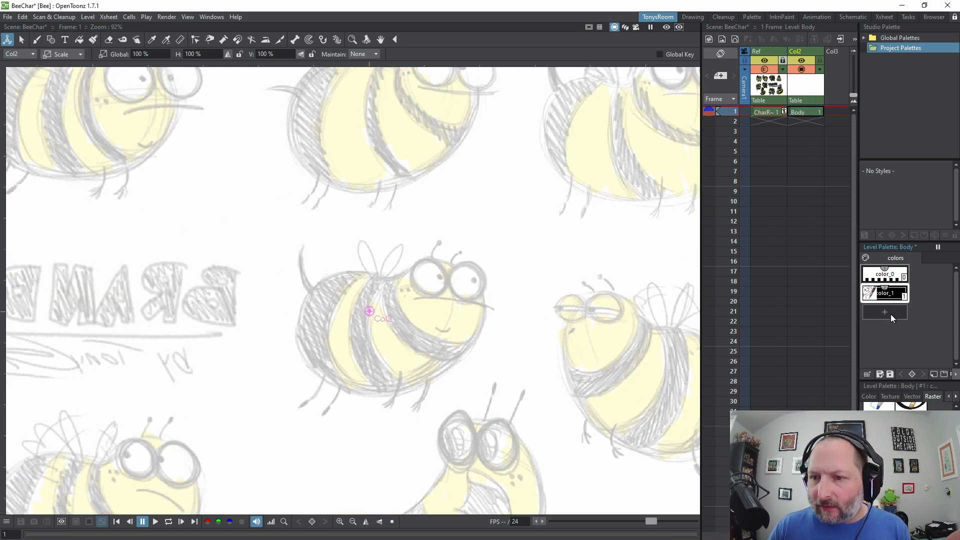
Add a new style to the Body palette and name it yellow
{"action": "left_click", "coordinate": [896, 311]}
{"action": "double_click", "coordinate": [897, 313]}
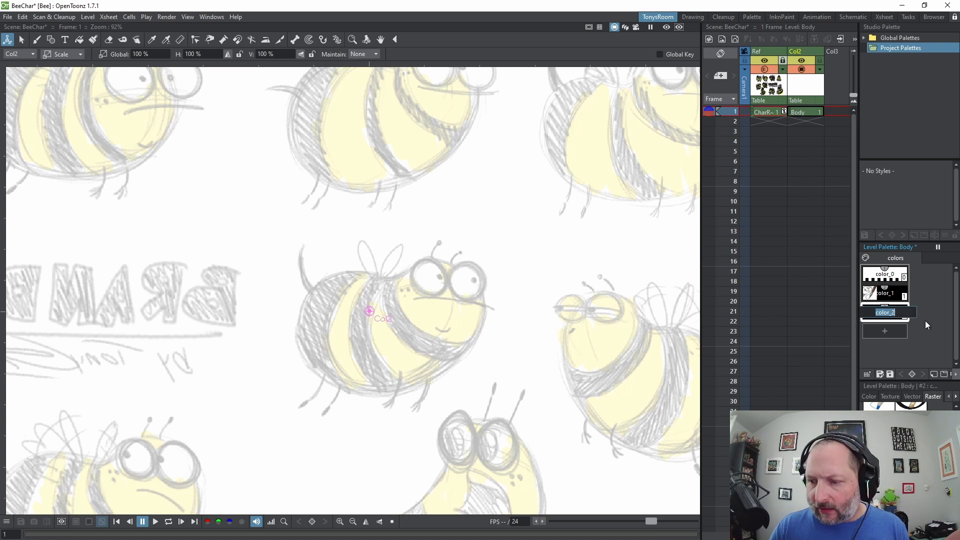
{"action": "type", "text": "yell"}
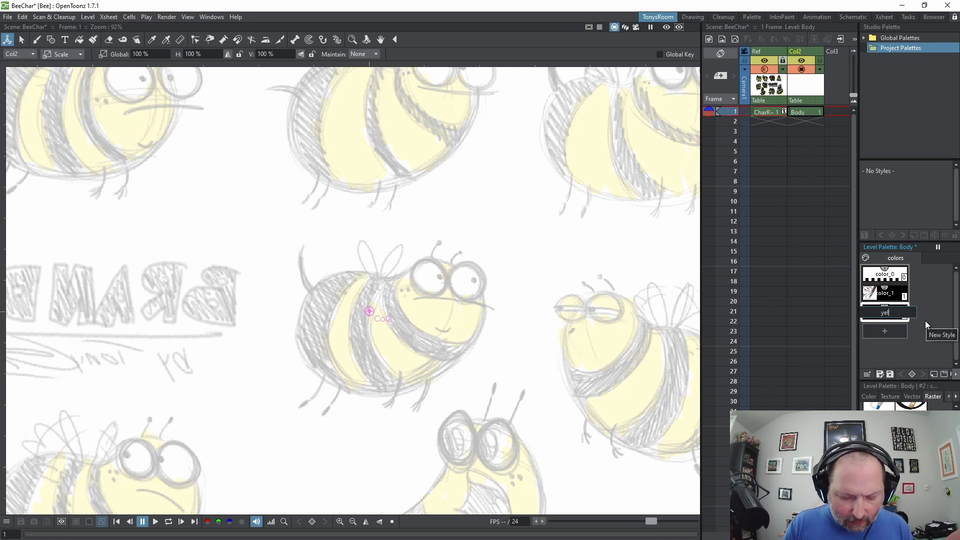
{"action": "type", "text": "ow"}
{"action": "key", "text": "Return"}
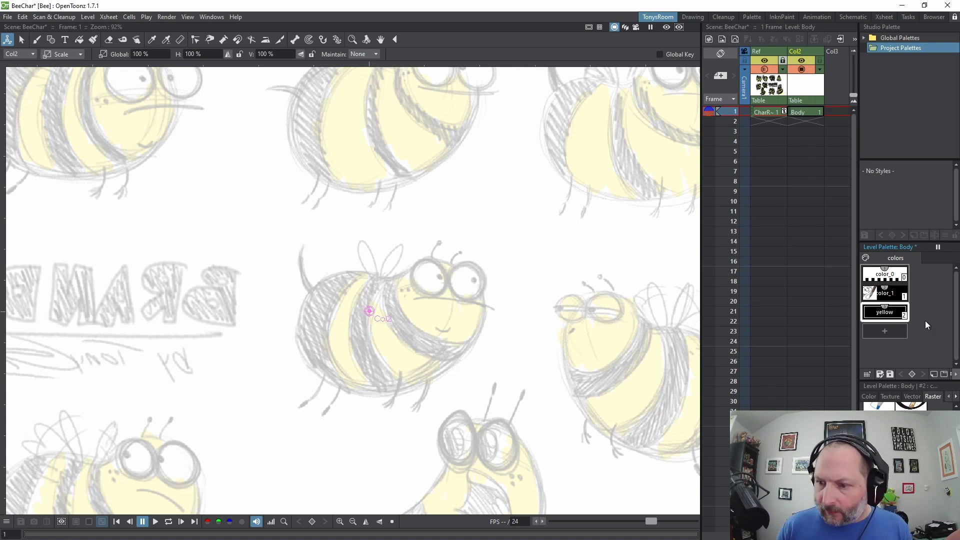
Set the yellow style's colour to bright yellow and make color_1 the current style
{"action": "left_click", "coordinate": [873, 396]}
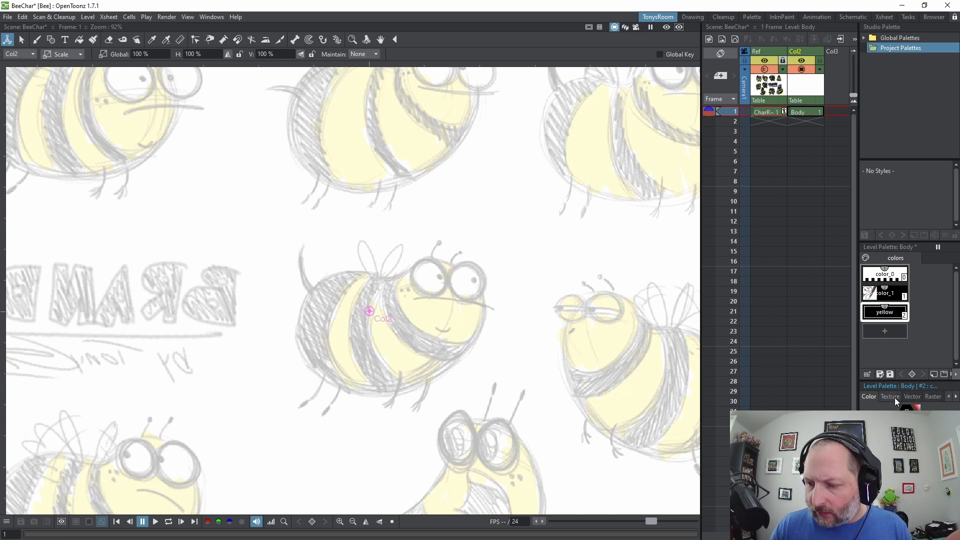
{"action": "left_click", "coordinate": [910, 407]}
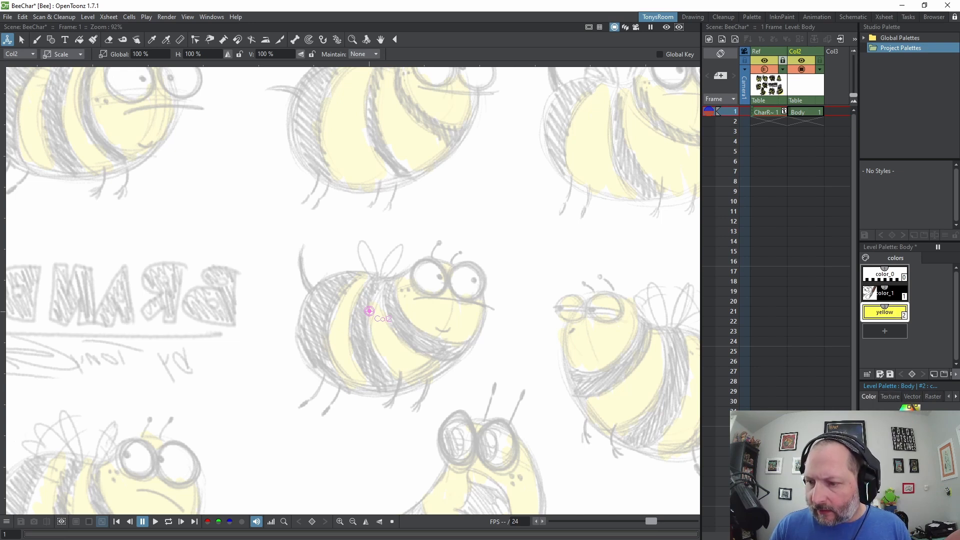
{"action": "left_click", "coordinate": [882, 294]}
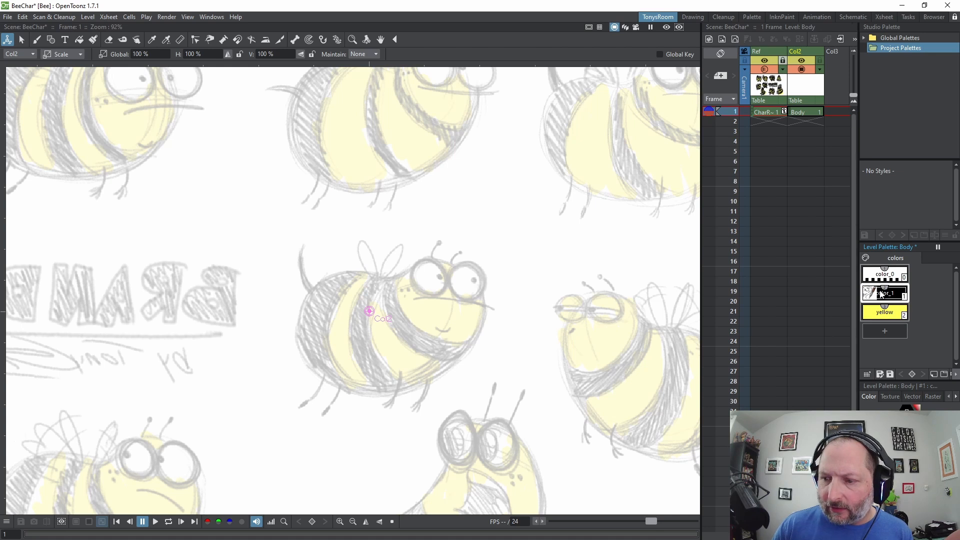
{"action": "left_click_drag", "start_coordinate": [414, 313], "coordinate": [432, 299]}
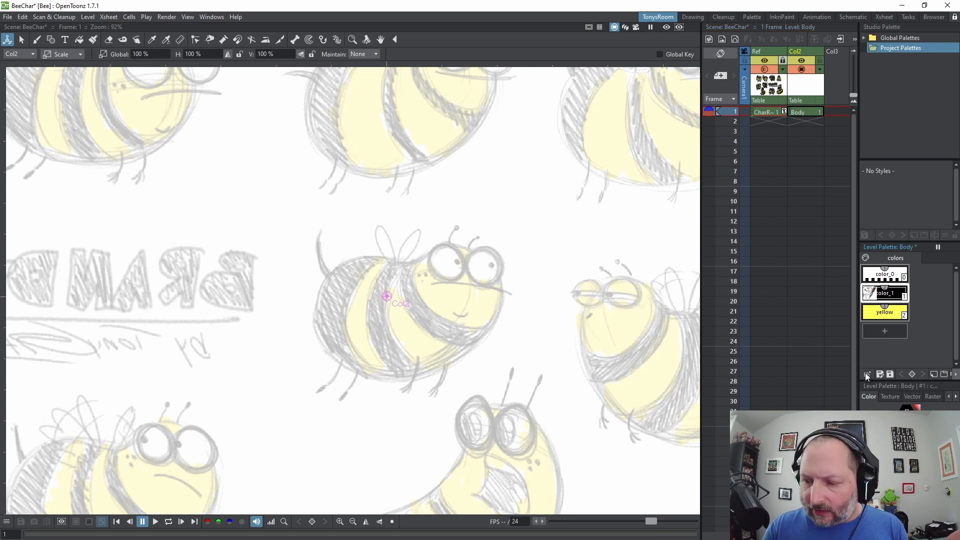
{"action": "left_click_drag", "start_coordinate": [867, 374], "coordinate": [912, 51]}
{"action": "left_click", "coordinate": [903, 58]}
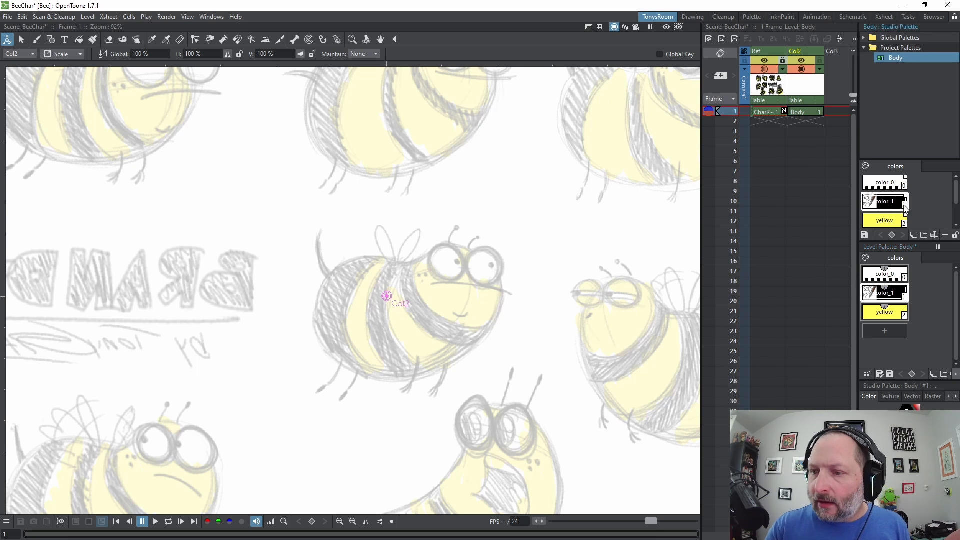
{"action": "right_click", "coordinate": [896, 58]}
{"action": "left_click", "coordinate": [888, 109]}
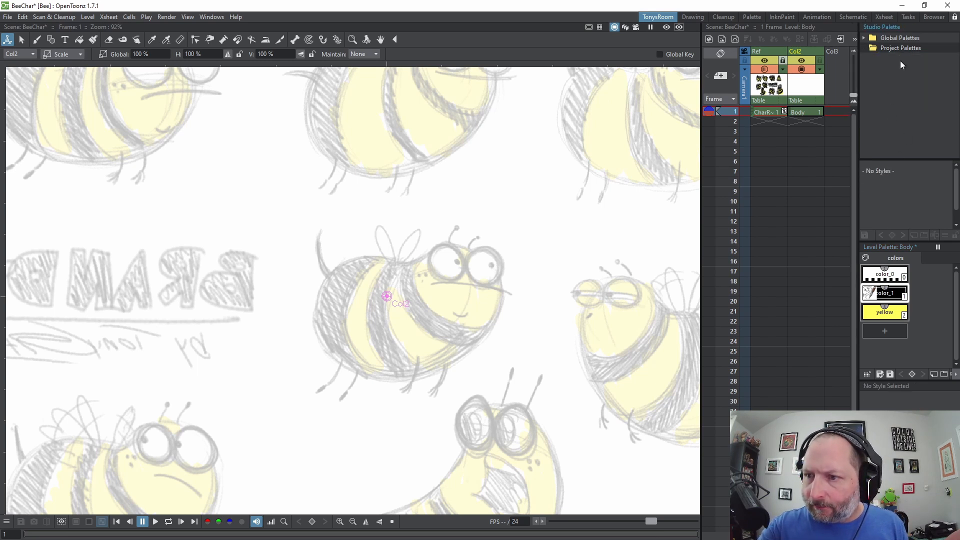
Add a white style named White to the Body palette and rename color_1 to ink
{"action": "left_click", "coordinate": [892, 289]}
{"action": "left_click", "coordinate": [893, 331]}
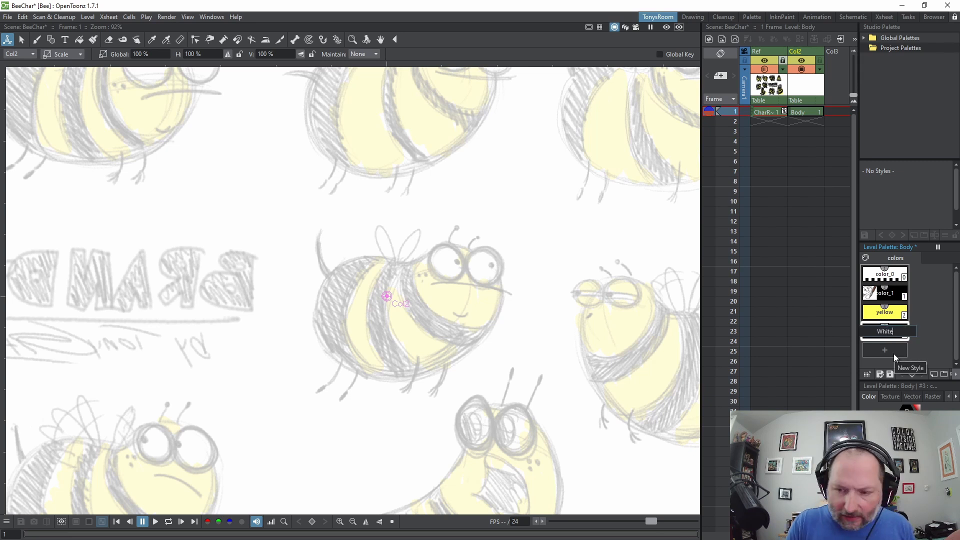
{"action": "key", "text": "Return"}
{"action": "double_click", "coordinate": [896, 298]}
{"action": "type", "text": "ink"}
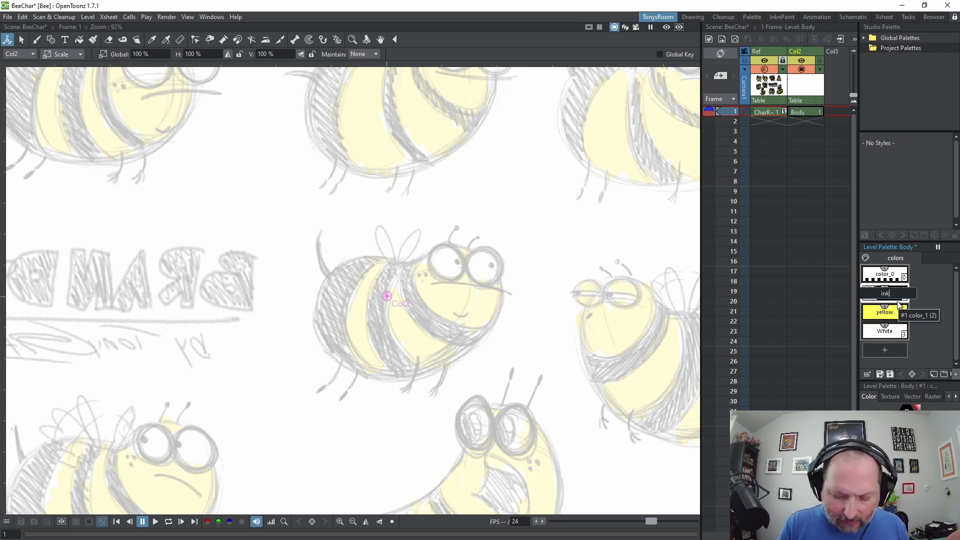
{"action": "key", "text": "Return"}
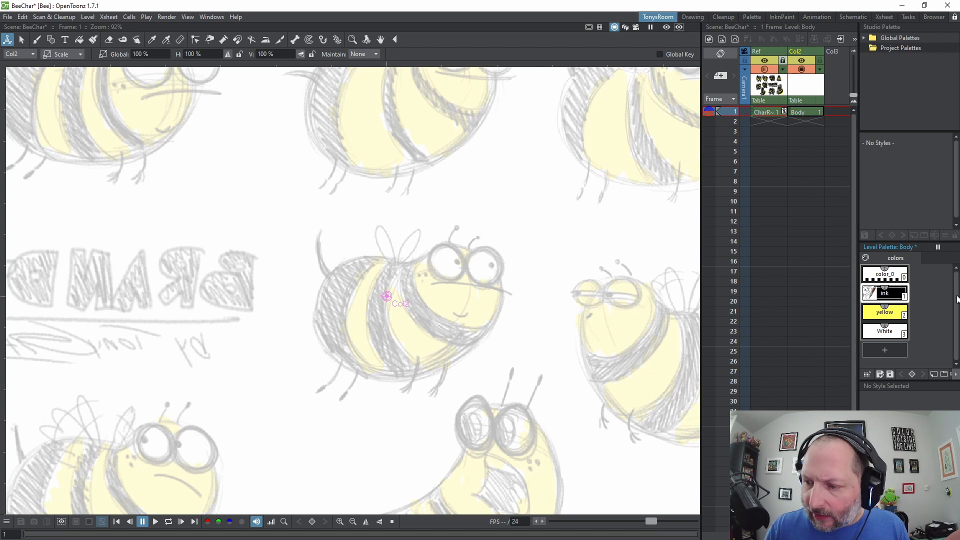
Add a black style named Black to the Body palette and store the palette in Project Palettes
{"action": "left_click", "coordinate": [894, 352]}
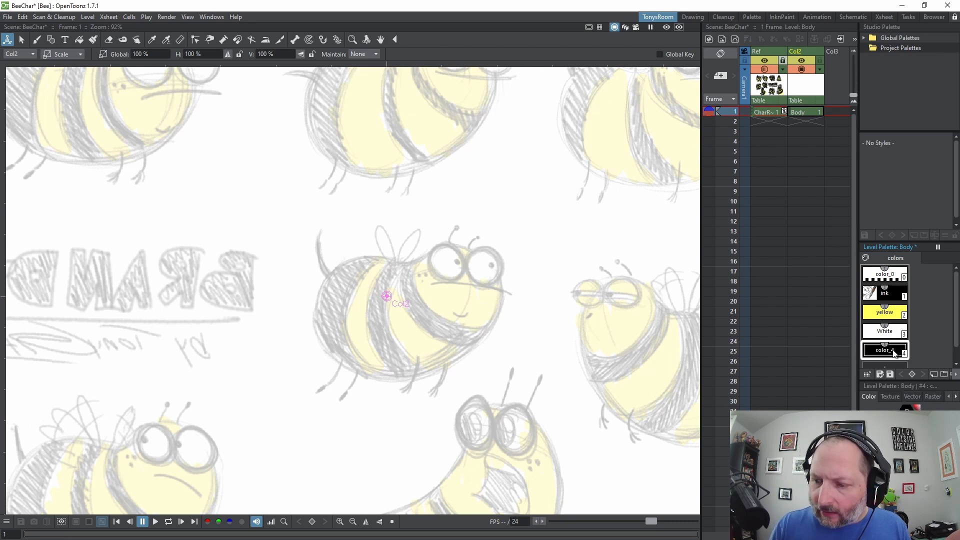
{"action": "double_click", "coordinate": [895, 352]}
{"action": "type", "text": "B"}
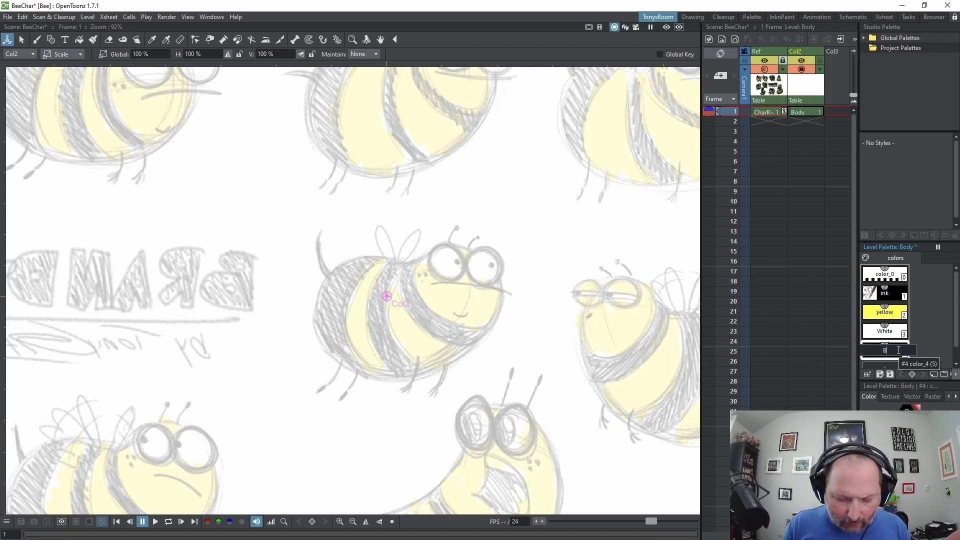
{"action": "type", "text": "lack"}
{"action": "key", "text": "Return"}
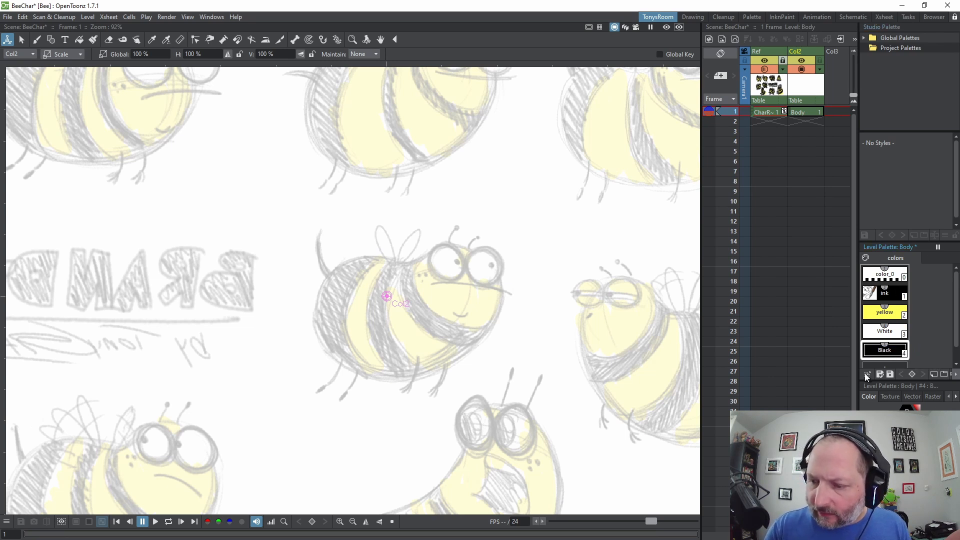
{"action": "left_click_drag", "start_coordinate": [868, 377], "coordinate": [911, 47]}
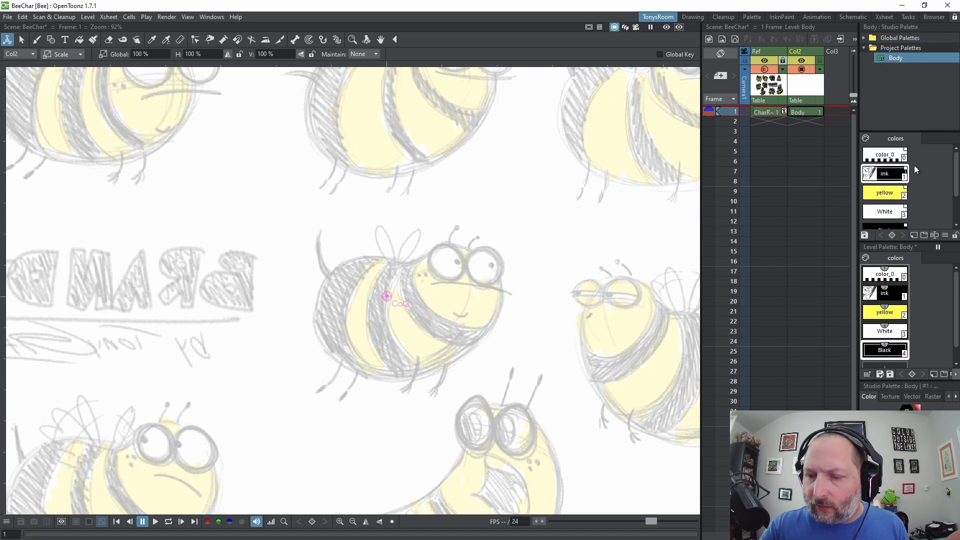
Trace the bee's body outline, stripe edges, smile and cheek freckles over the reference with the Brush in the ink style
{"action": "left_click", "coordinate": [899, 294]}
{"action": "left_click", "coordinate": [37, 39]}
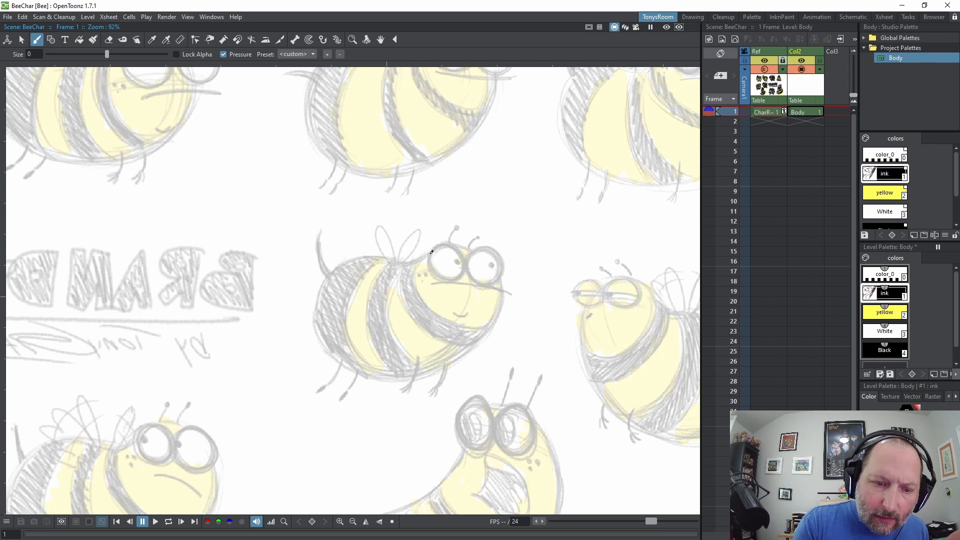
{"action": "mouse_move", "coordinate": [432, 252]}
{"action": "left_mouse_down"}
{"action": "mouse_move", "coordinate": [334, 267]}
{"action": "mouse_move", "coordinate": [315, 318]}
{"action": "mouse_move", "coordinate": [326, 347]}
{"action": "mouse_move", "coordinate": [364, 374]}
{"action": "mouse_move", "coordinate": [395, 376]}
{"action": "mouse_move", "coordinate": [430, 370]}
{"action": "mouse_move", "coordinate": [481, 336]}
{"action": "mouse_move", "coordinate": [498, 288]}
{"action": "mouse_move", "coordinate": [466, 250]}
{"action": "mouse_move", "coordinate": [446, 249]}
{"action": "mouse_move", "coordinate": [373, 264]}
{"action": "mouse_move", "coordinate": [356, 279]}
{"action": "mouse_move", "coordinate": [353, 363]}
{"action": "left_mouse_up"}
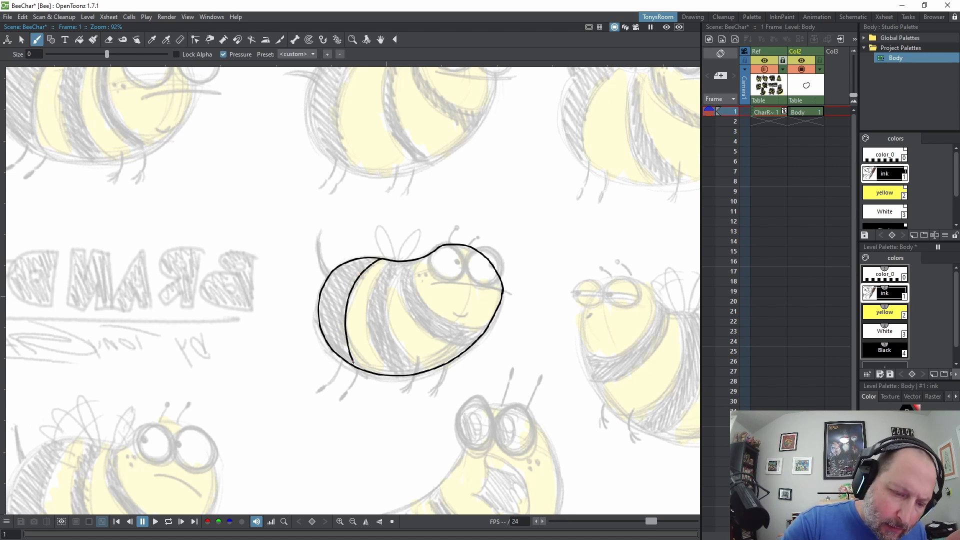
{"action": "mouse_move", "coordinate": [386, 262]}
{"action": "left_mouse_down"}
{"action": "mouse_move", "coordinate": [369, 312]}
{"action": "mouse_move", "coordinate": [378, 364]}
{"action": "mouse_move", "coordinate": [389, 374]}
{"action": "left_mouse_up"}
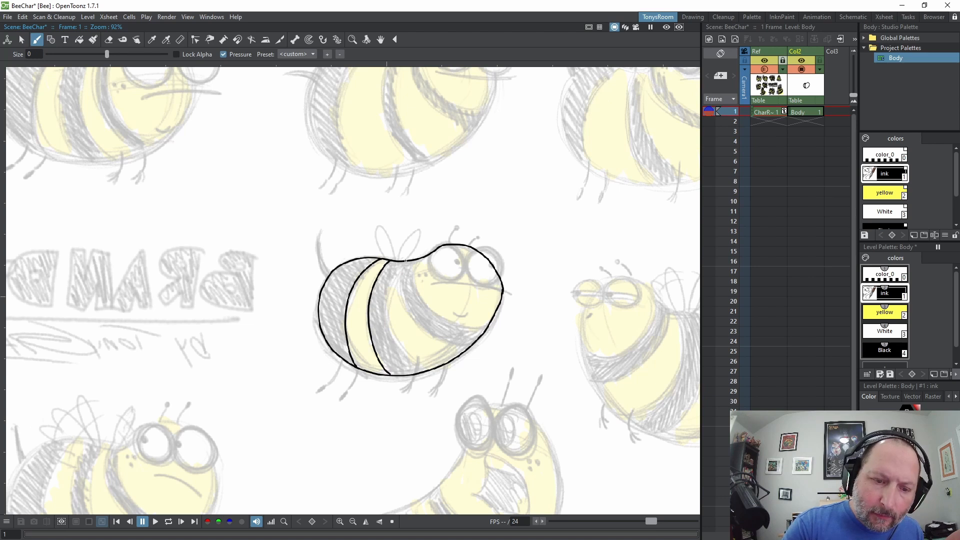
{"action": "mouse_move", "coordinate": [405, 260]}
{"action": "left_mouse_down"}
{"action": "mouse_move", "coordinate": [390, 284]}
{"action": "mouse_move", "coordinate": [395, 347]}
{"action": "mouse_move", "coordinate": [415, 370]}
{"action": "left_mouse_up"}
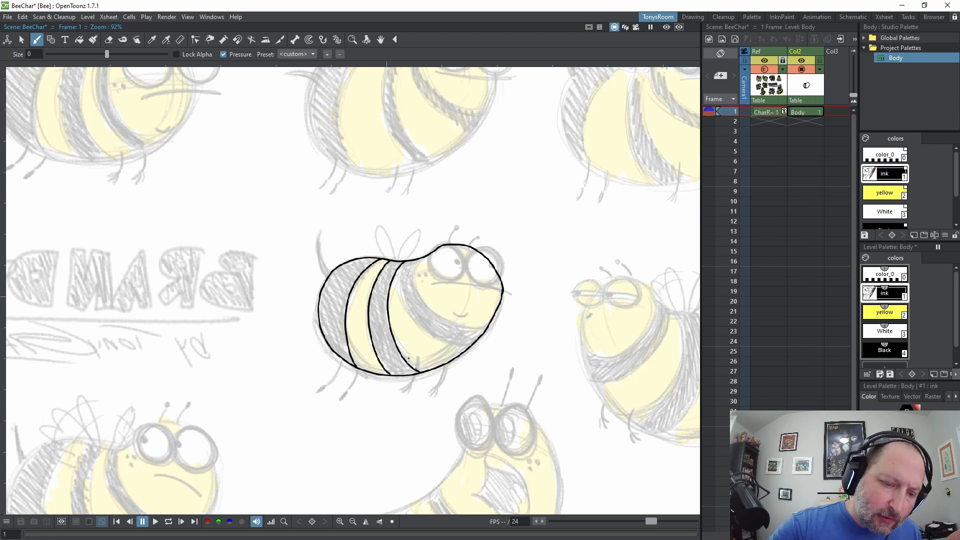
{"action": "mouse_move", "coordinate": [427, 255]}
{"action": "left_mouse_down"}
{"action": "mouse_move", "coordinate": [419, 278]}
{"action": "mouse_move", "coordinate": [435, 320]}
{"action": "mouse_move", "coordinate": [467, 334]}
{"action": "left_mouse_up"}
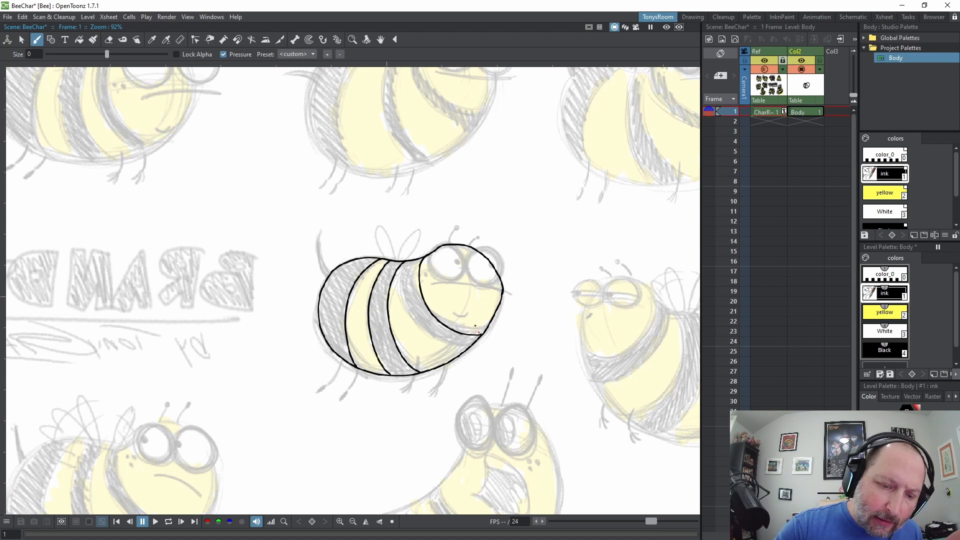
{"action": "mouse_move", "coordinate": [409, 261]}
{"action": "left_mouse_down"}
{"action": "mouse_move", "coordinate": [405, 303]}
{"action": "mouse_move", "coordinate": [438, 349]}
{"action": "mouse_move", "coordinate": [457, 356]}
{"action": "left_mouse_up"}
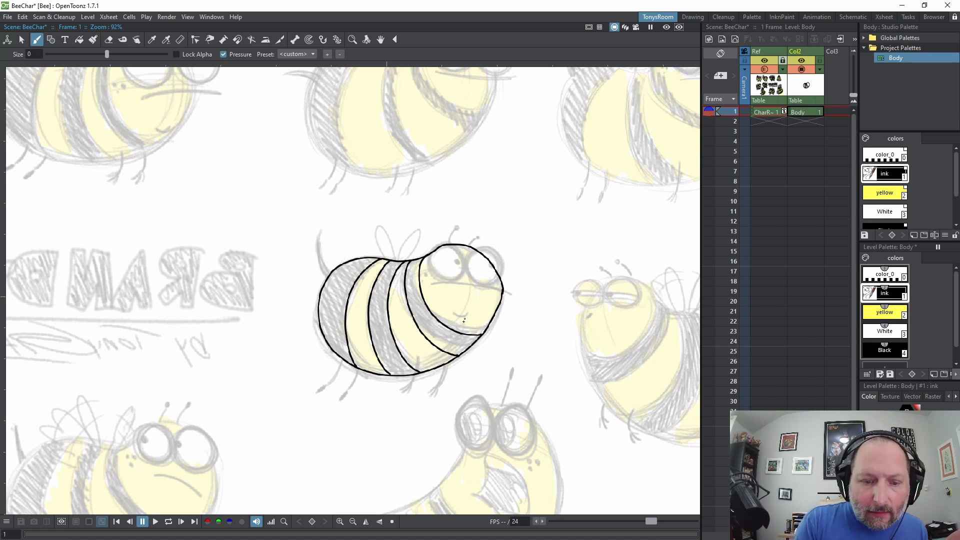
{"action": "left_click_drag", "start_coordinate": [452, 318], "coordinate": [470, 320]}
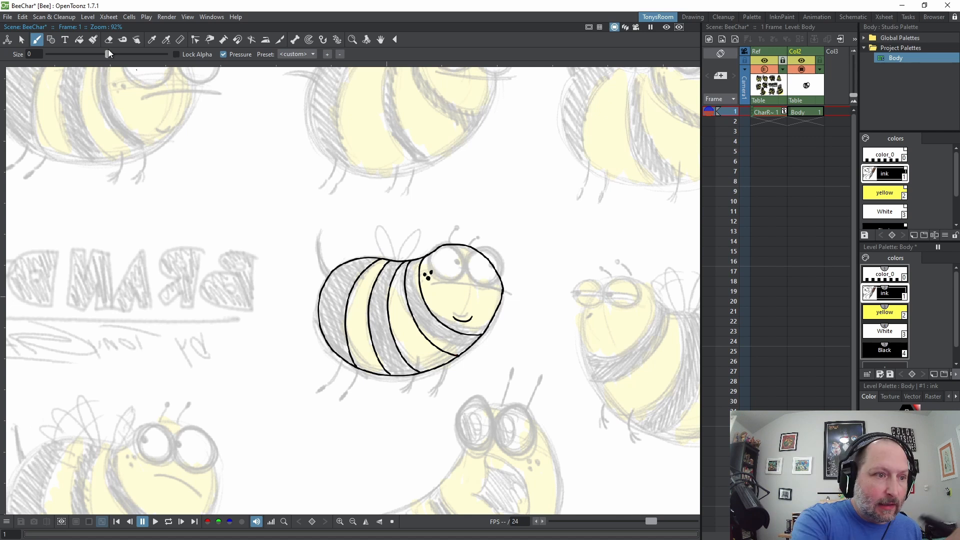
Fill the bee's three dark stripes with ink, using the Fill tool with Normal type and Lines & Areas mode
{"action": "left_click", "coordinate": [78, 40]}
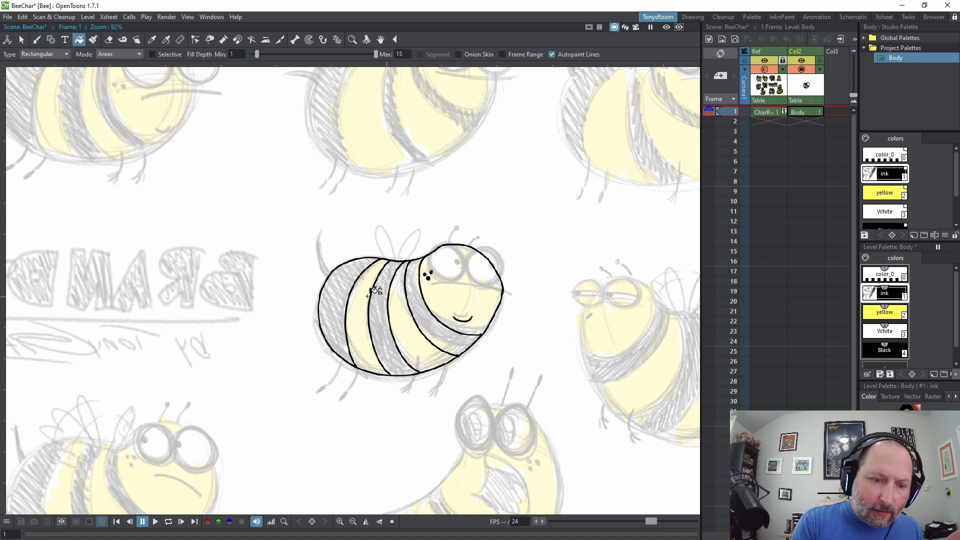
{"action": "left_click", "coordinate": [111, 56]}
{"action": "left_click", "coordinate": [118, 69]}
{"action": "left_click", "coordinate": [111, 55]}
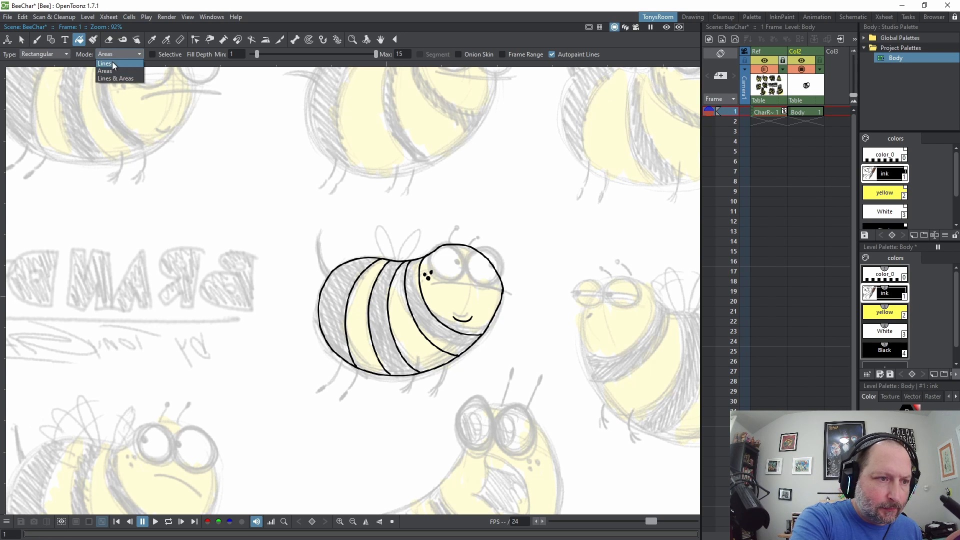
{"action": "left_click", "coordinate": [112, 63]}
{"action": "left_click", "coordinate": [109, 54]}
{"action": "left_click", "coordinate": [118, 77]}
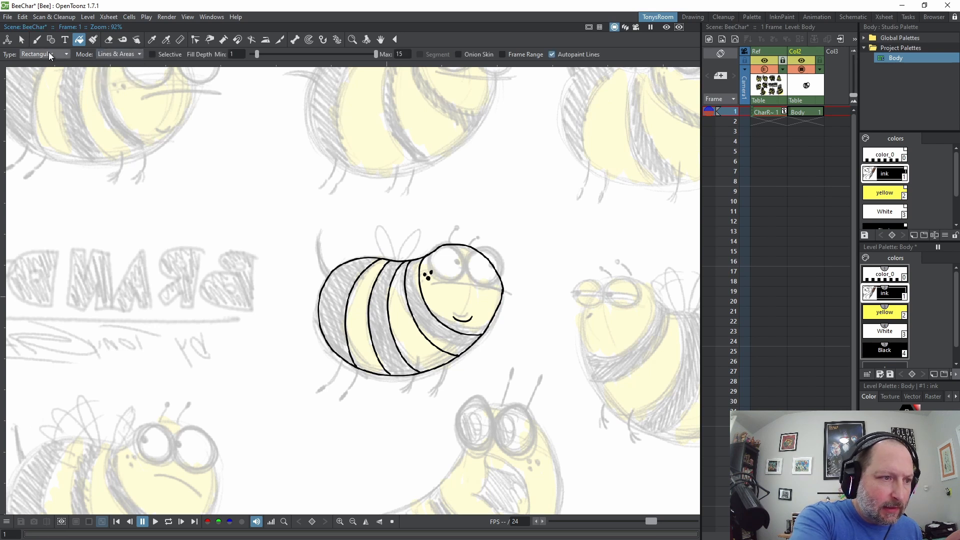
{"action": "left_click", "coordinate": [49, 53]}
{"action": "left_click", "coordinate": [44, 61]}
{"action": "left_click", "coordinate": [352, 276]}
{"action": "left_click", "coordinate": [398, 289]}
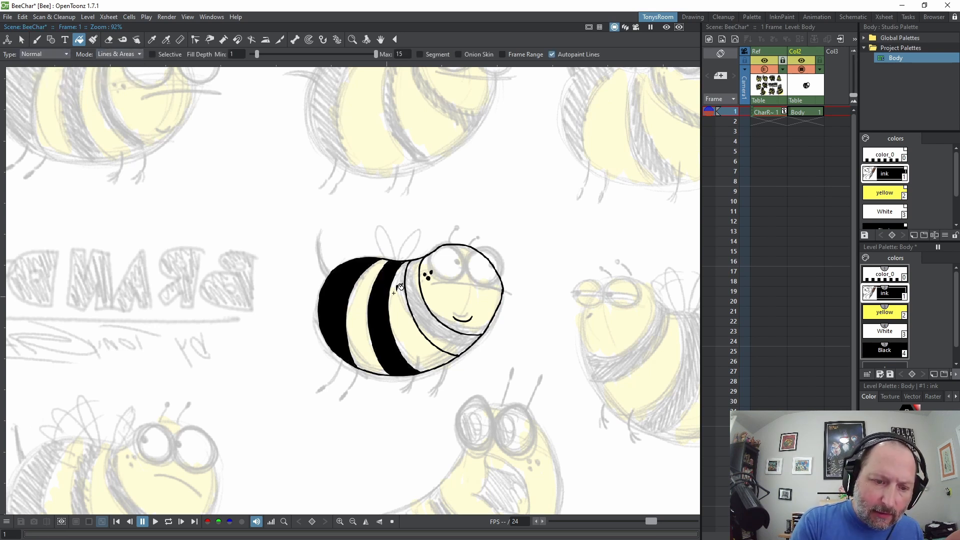
{"action": "left_click", "coordinate": [435, 296]}
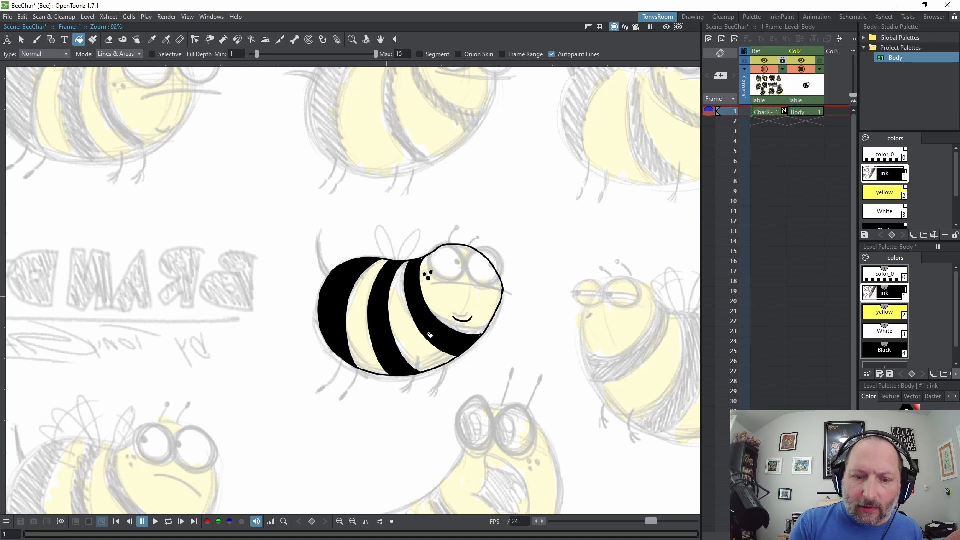
Fill the two light stripes and the face of the bee with the yellow style
{"action": "left_click", "coordinate": [887, 314]}
{"action": "left_click", "coordinate": [408, 329]}
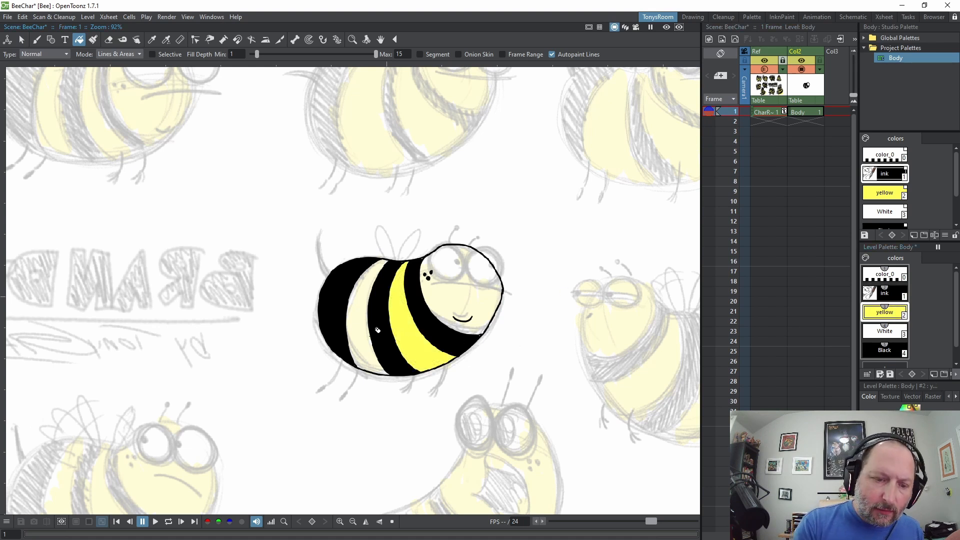
{"action": "left_click", "coordinate": [363, 333]}
{"action": "left_click", "coordinate": [450, 310]}
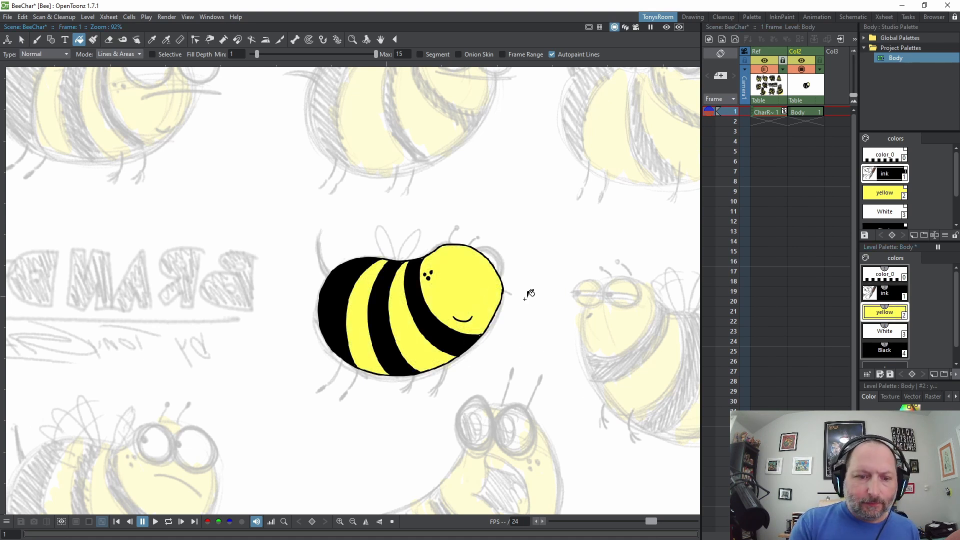
{"action": "left_click", "coordinate": [93, 40]}
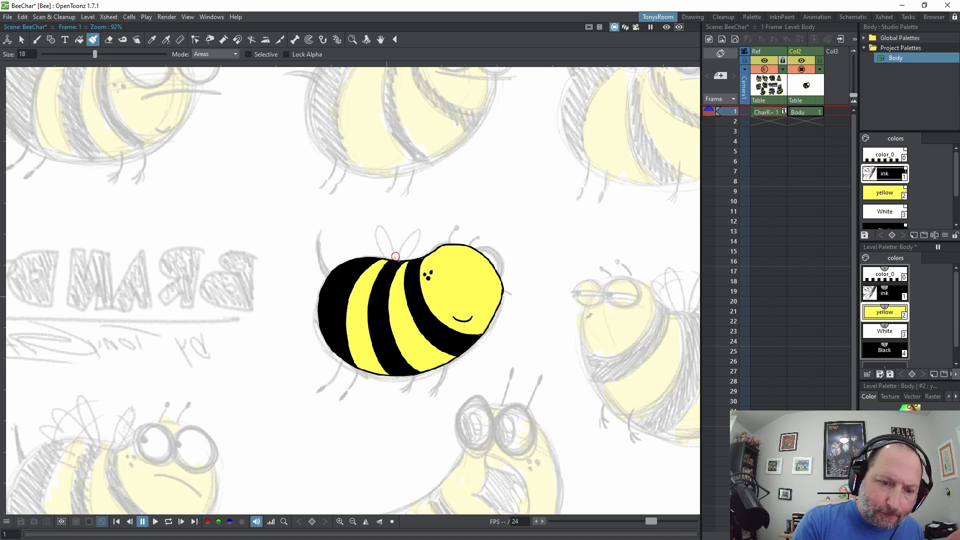
{"action": "key", "text": "b"}
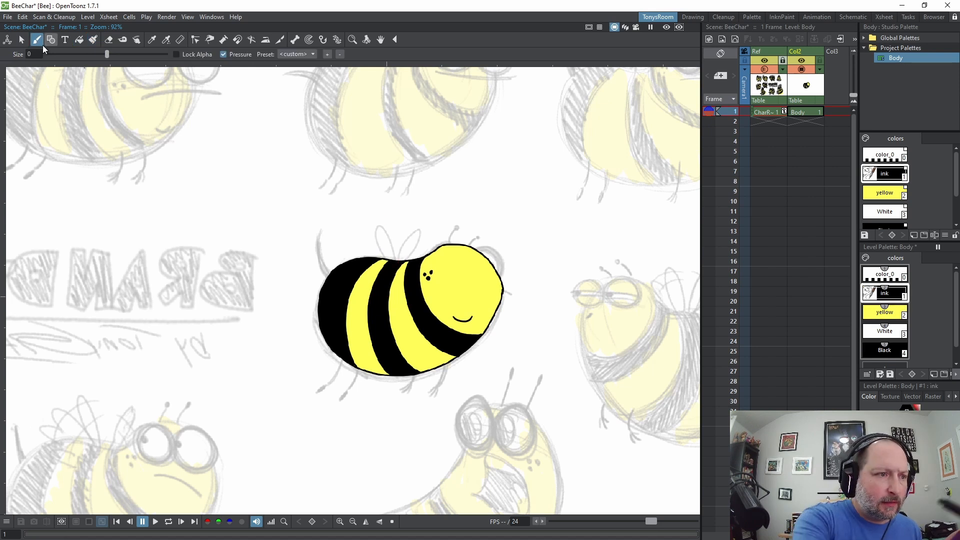
Move the Body column's center point to the middle of the bee's body, at about X 7.44 mm and Y -8.9 mm
{"action": "left_click", "coordinate": [7, 39]}
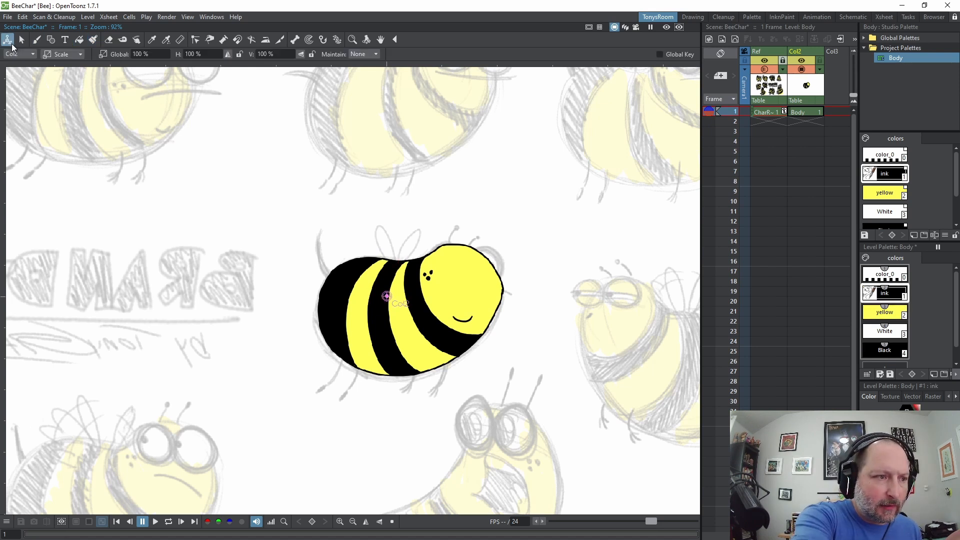
{"action": "left_click", "coordinate": [59, 56]}
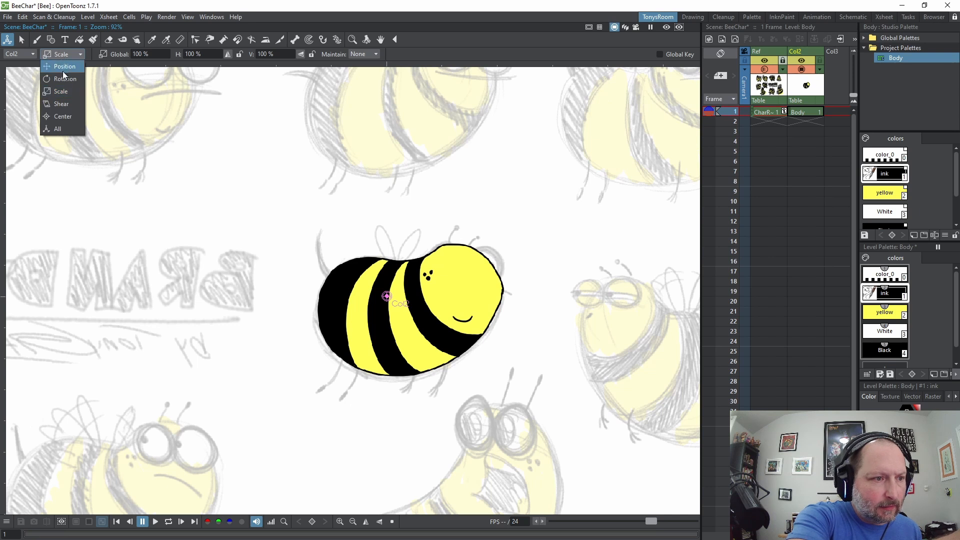
{"action": "left_click", "coordinate": [65, 112]}
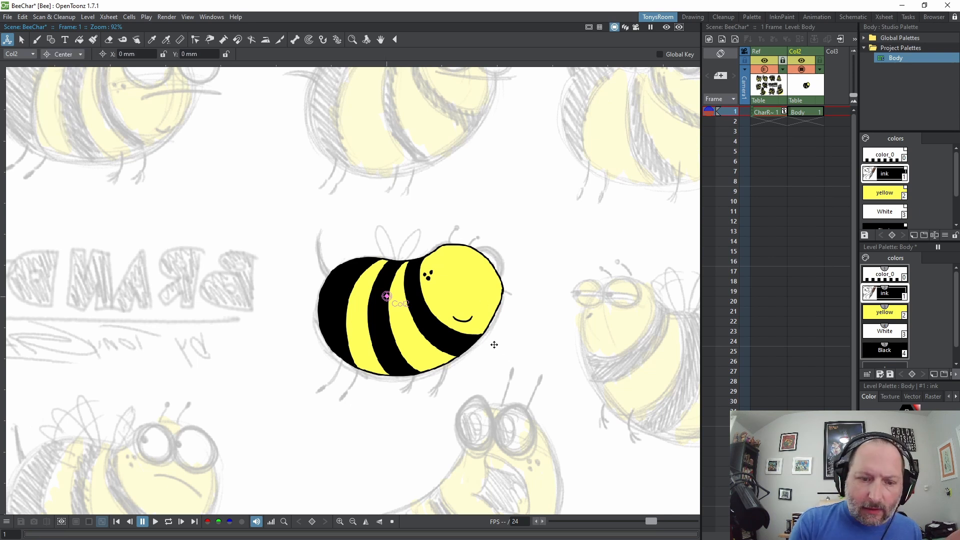
{"action": "mouse_move", "coordinate": [392, 300]}
{"action": "left_mouse_down"}
{"action": "mouse_move", "coordinate": [409, 322]}
{"action": "mouse_move", "coordinate": [423, 318]}
{"action": "left_mouse_up"}
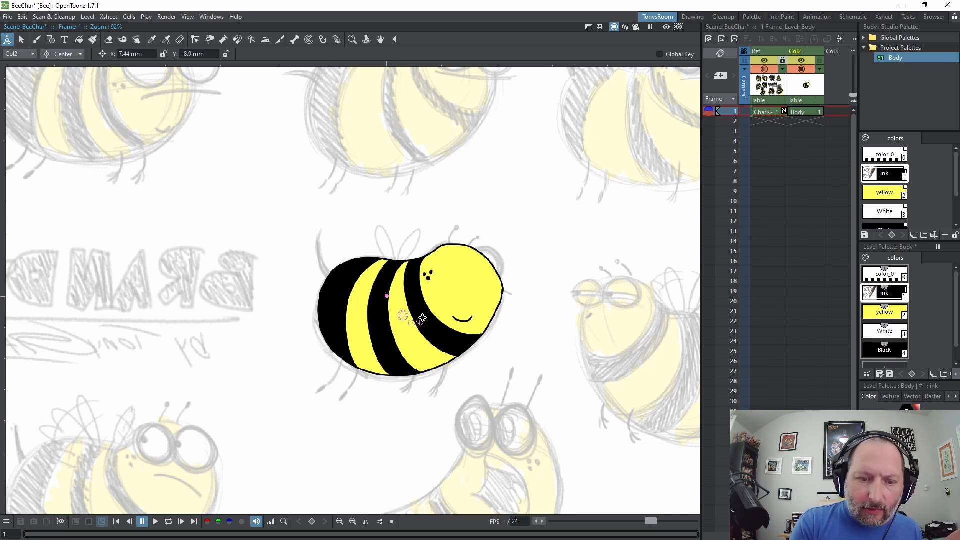
Rename the column holding the Body level to BDY and select its frame 1 cell
{"action": "left_click", "coordinate": [798, 50]}
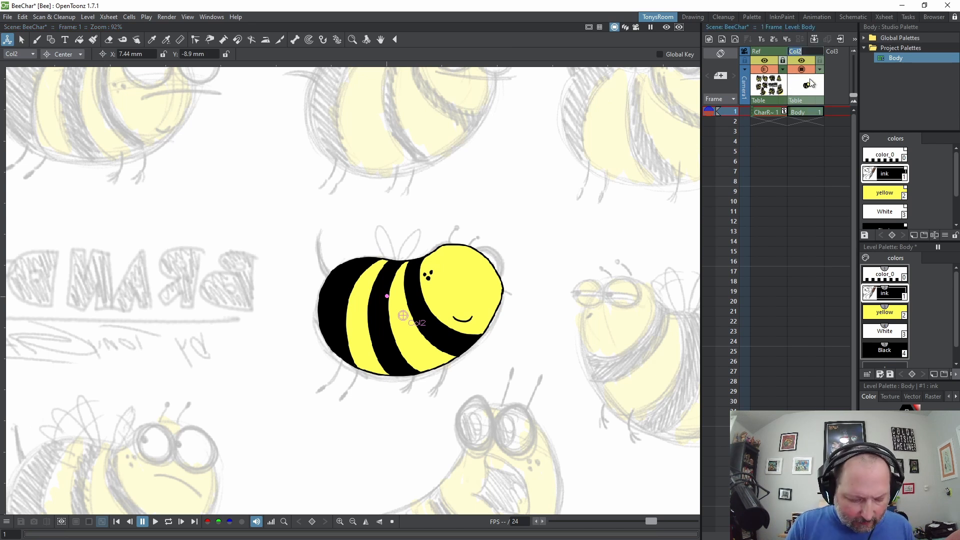
{"action": "type", "text": "BDY"}
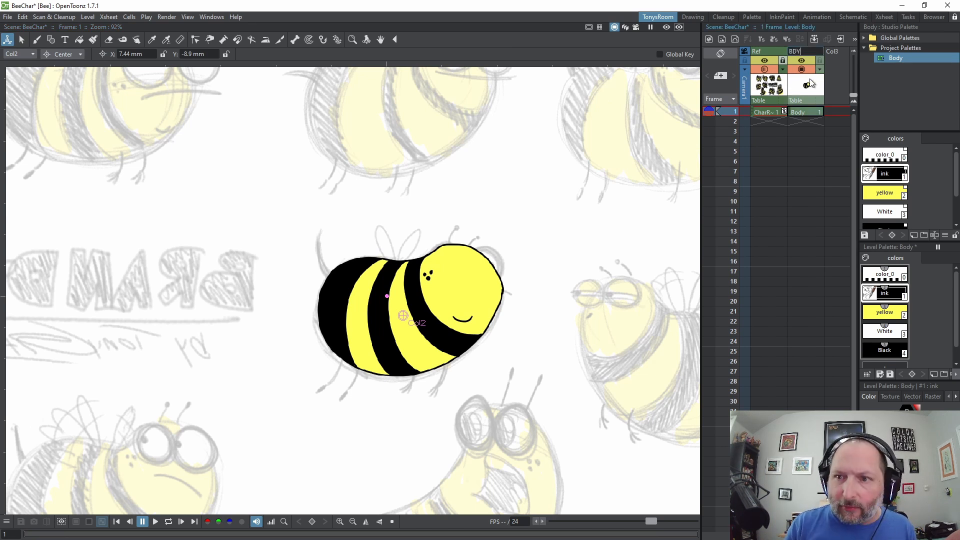
{"action": "key", "text": "Return"}
{"action": "left_click", "coordinate": [809, 112]}
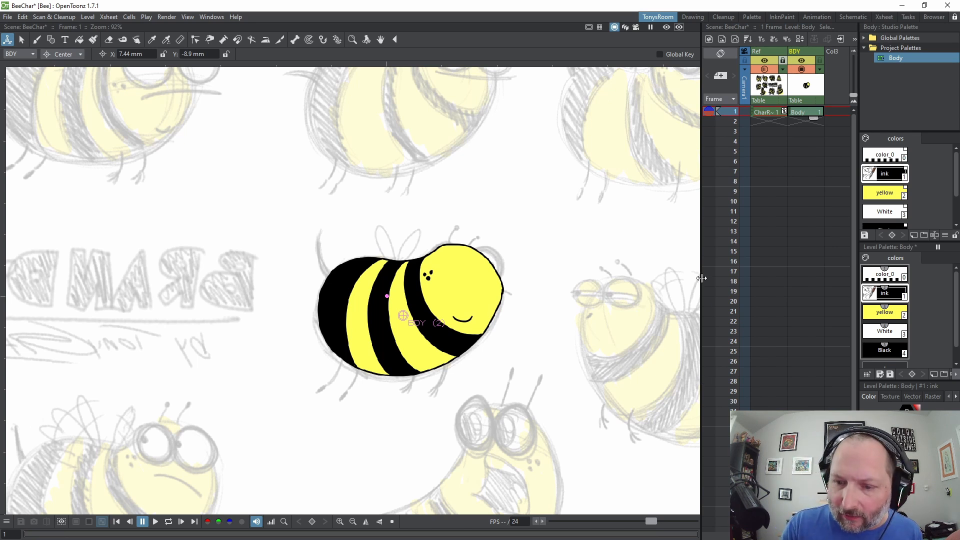
Create a Toonz Raster Level named Eyes in the empty column beside BDY and rename that column EYES
{"action": "left_click_drag", "start_coordinate": [703, 279], "coordinate": [575, 288]}
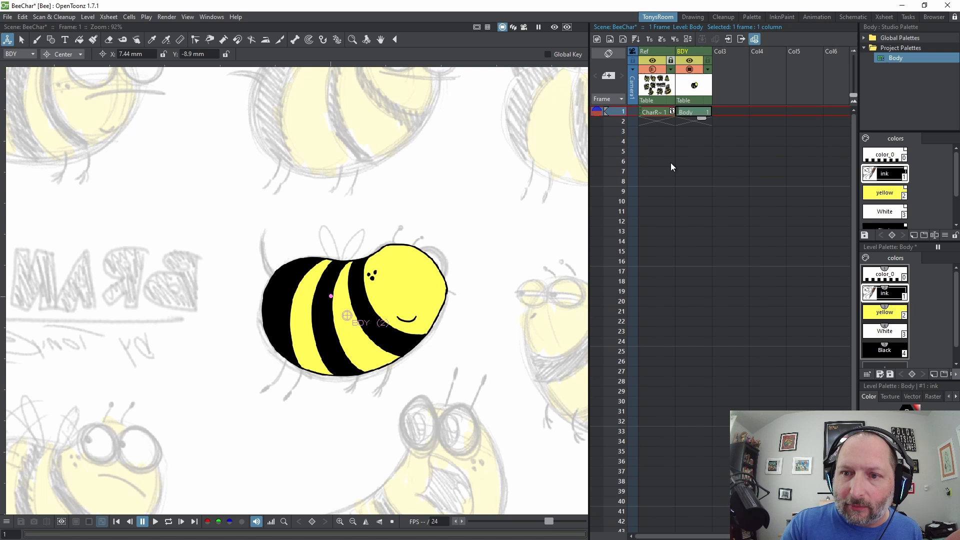
{"action": "left_click", "coordinate": [730, 50]}
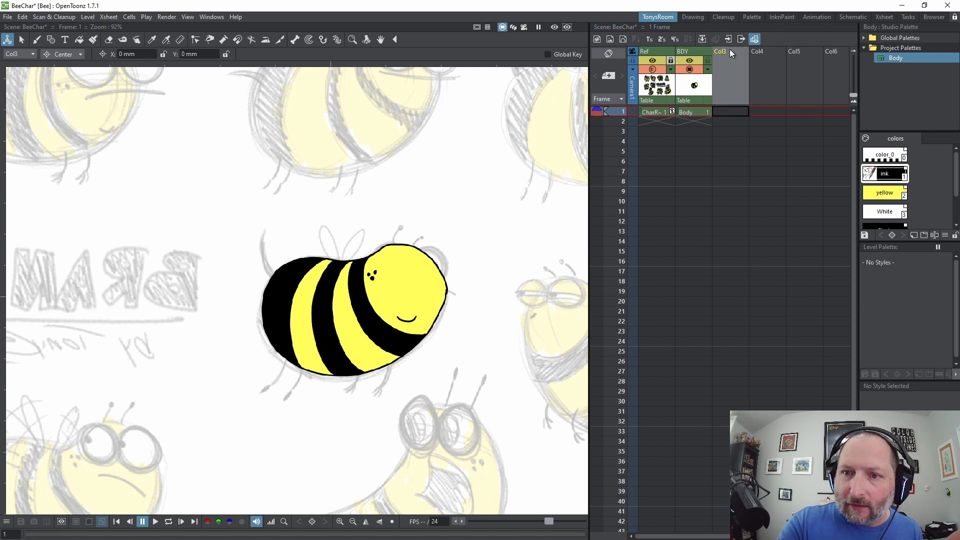
{"action": "left_click", "coordinate": [597, 40]}
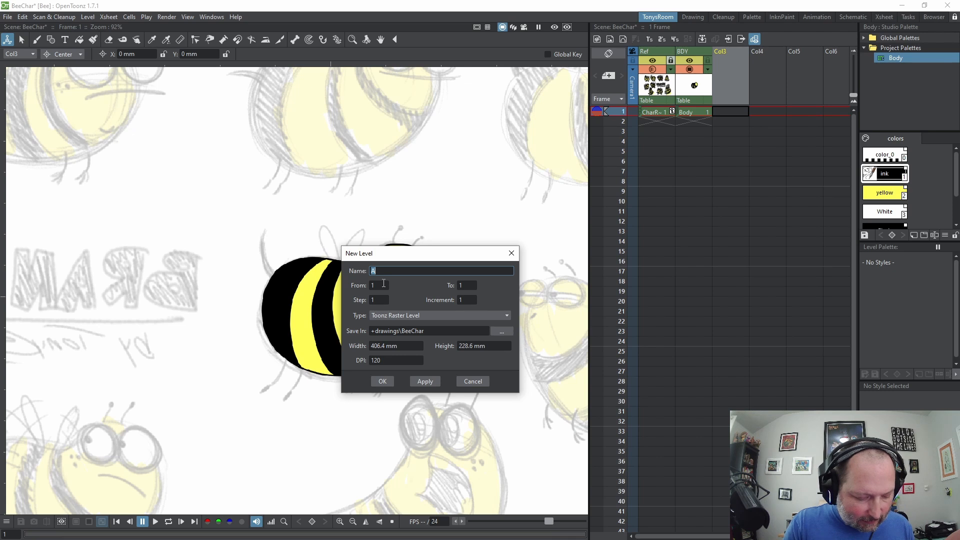
{"action": "type", "text": "Eyes"}
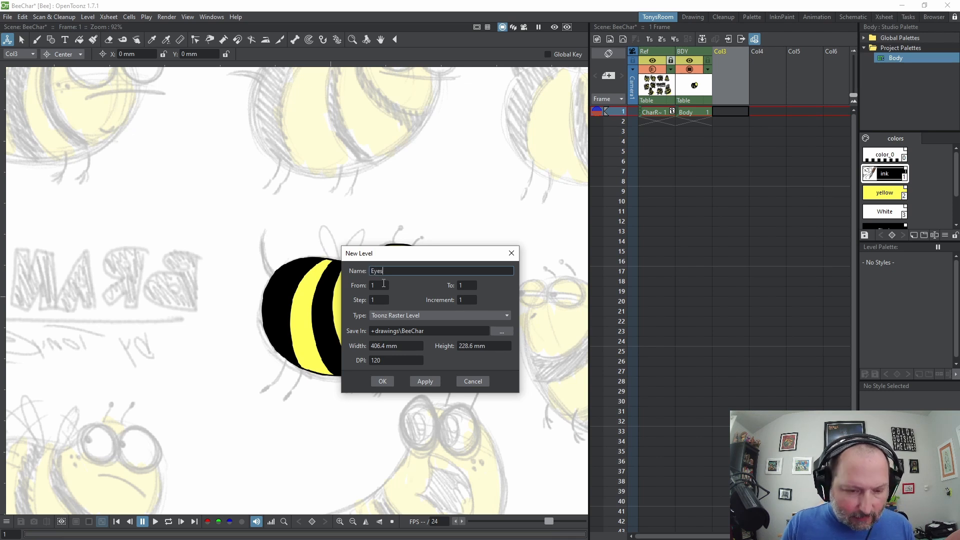
{"action": "left_click", "coordinate": [382, 381]}
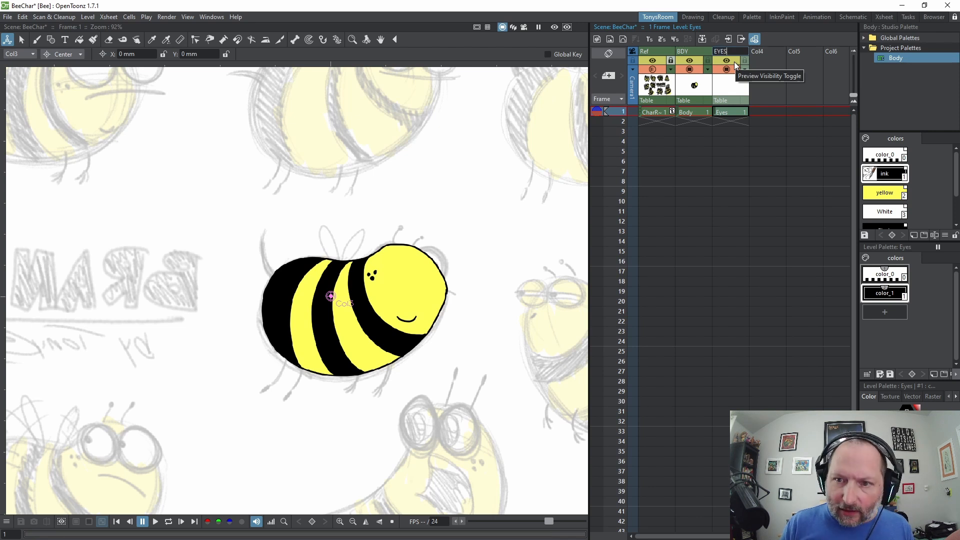
{"action": "key", "text": "Return"}
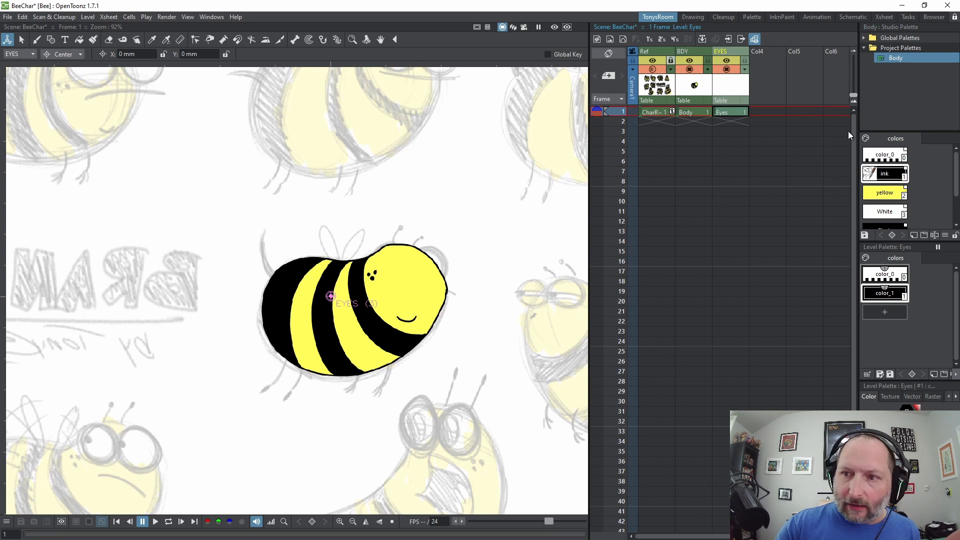
Add the Body studio palette to the Eyes level's palette as a new page and select its ink style
{"action": "left_click", "coordinate": [895, 58]}
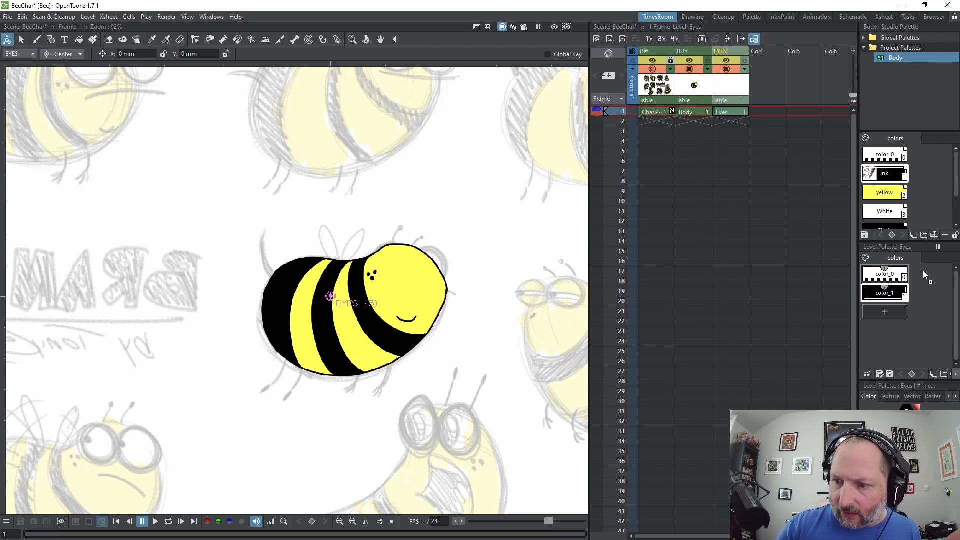
{"action": "left_click_drag", "start_coordinate": [923, 270], "coordinate": [923, 270]}
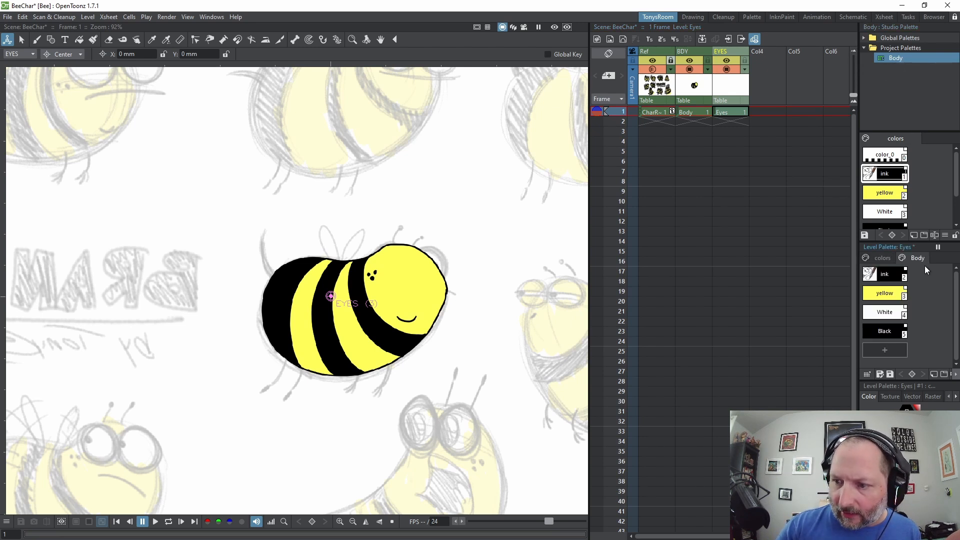
{"action": "left_click", "coordinate": [887, 273]}
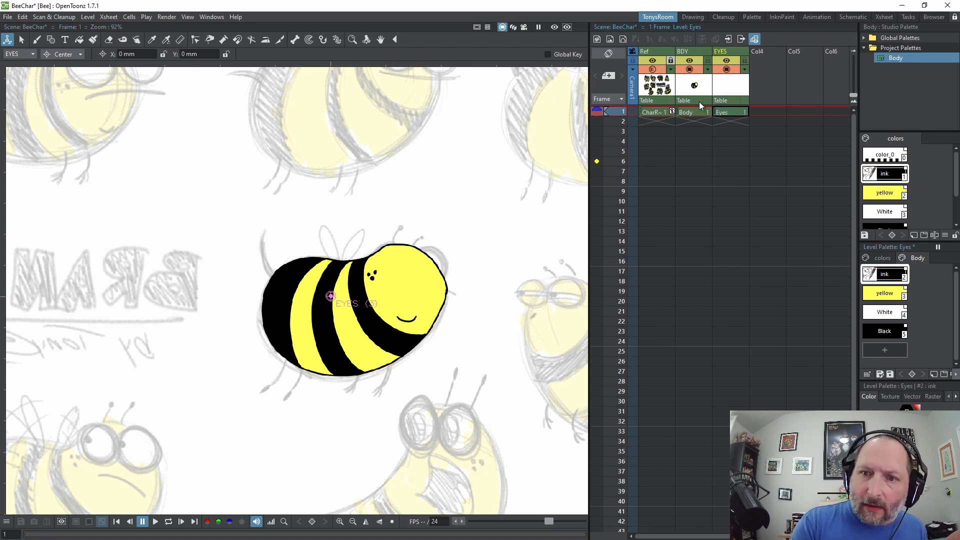
Fade the BDY column to 40% opacity and lock it against drawing
{"action": "left_click", "coordinate": [708, 70]}
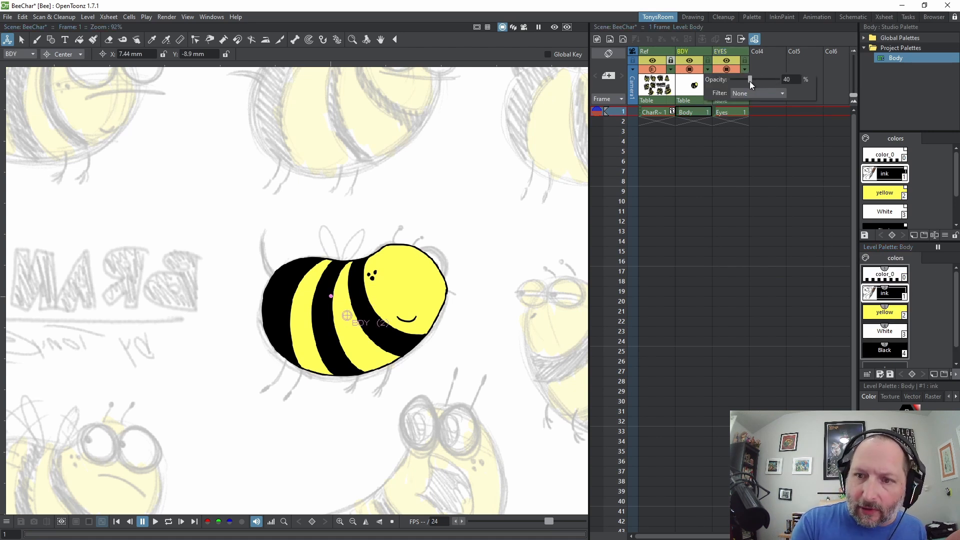
{"action": "left_click_drag", "start_coordinate": [750, 81], "coordinate": [749, 81]}
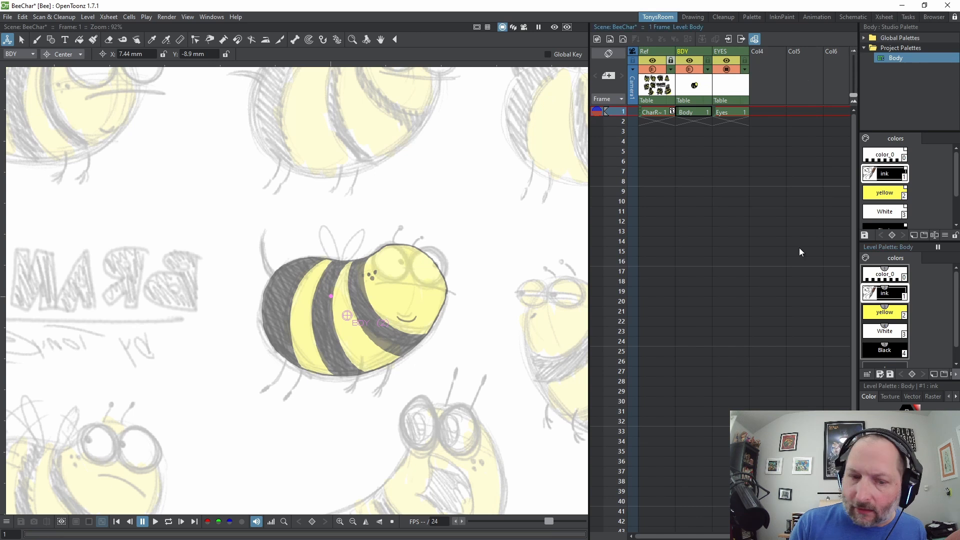
{"action": "left_click", "coordinate": [36, 39]}
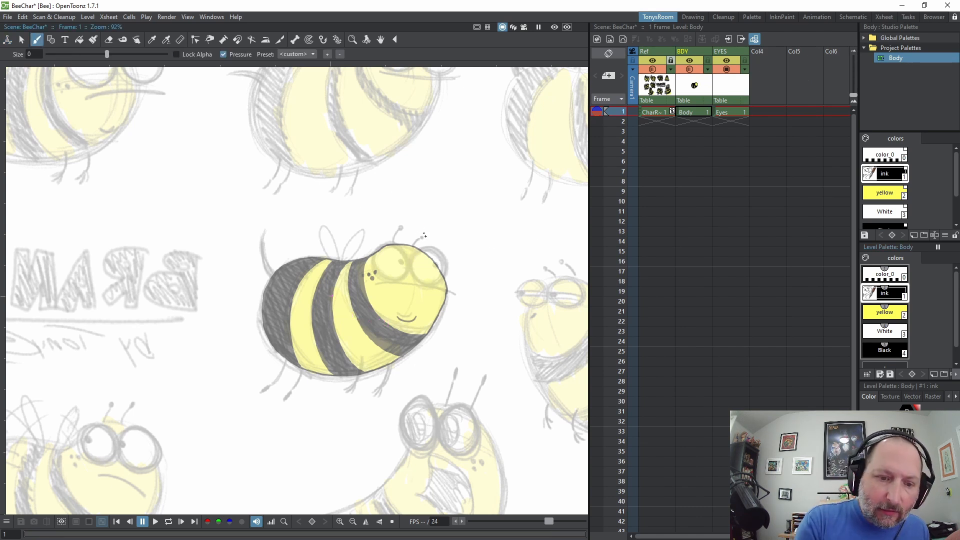
{"action": "left_click_drag", "start_coordinate": [404, 247], "coordinate": [381, 245]}
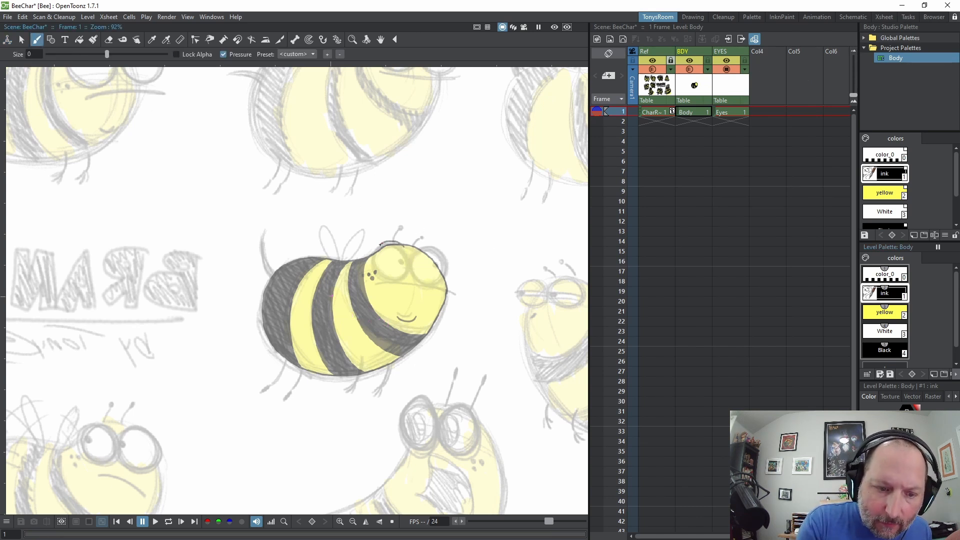
{"action": "key", "text": "ctrl+z"}
{"action": "left_click", "coordinate": [735, 111]}
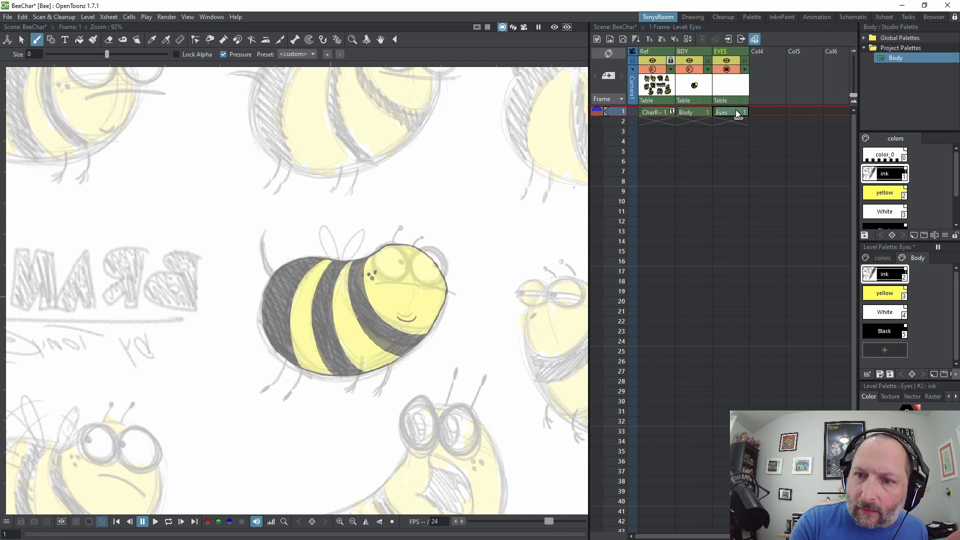
{"action": "left_click", "coordinate": [707, 61]}
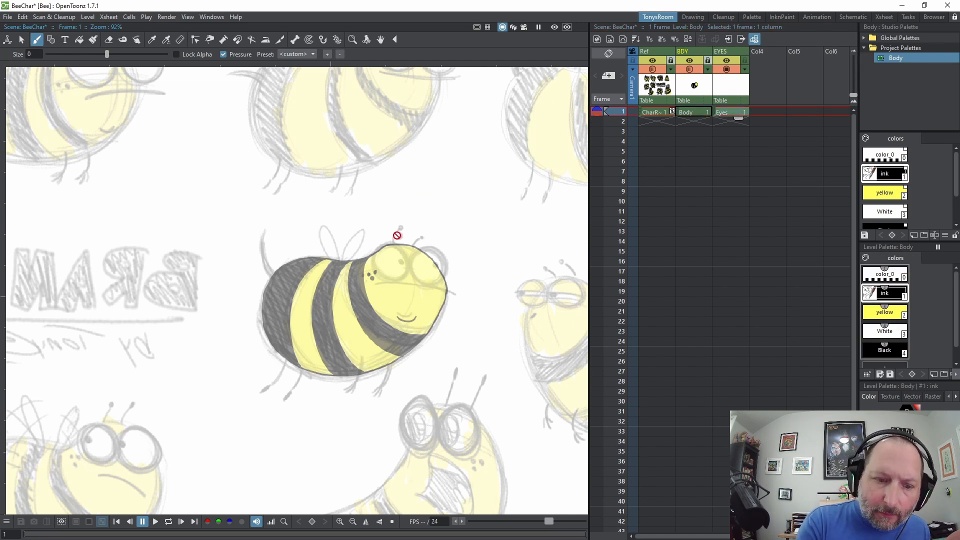
Ink the round outlines of the bee's two adjoining eyes on frame 1 of the Eyes level, following the reference
{"action": "left_click", "coordinate": [741, 108]}
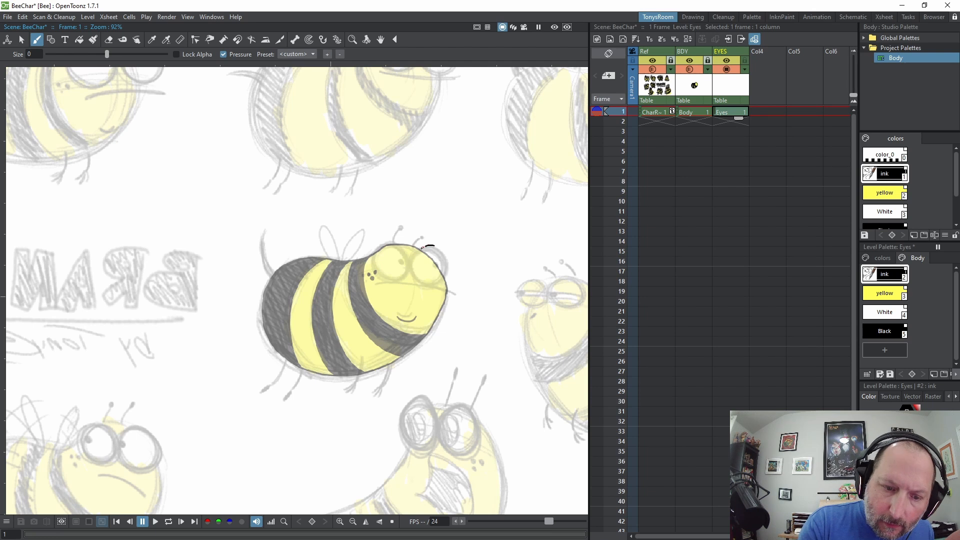
{"action": "mouse_move", "coordinate": [423, 247]}
{"action": "left_mouse_down"}
{"action": "mouse_move", "coordinate": [415, 275]}
{"action": "mouse_move", "coordinate": [431, 288]}
{"action": "mouse_move", "coordinate": [453, 273]}
{"action": "mouse_move", "coordinate": [444, 250]}
{"action": "mouse_move", "coordinate": [382, 248]}
{"action": "mouse_move", "coordinate": [377, 279]}
{"action": "mouse_move", "coordinate": [405, 286]}
{"action": "mouse_move", "coordinate": [413, 266]}
{"action": "mouse_move", "coordinate": [403, 244]}
{"action": "left_mouse_up"}
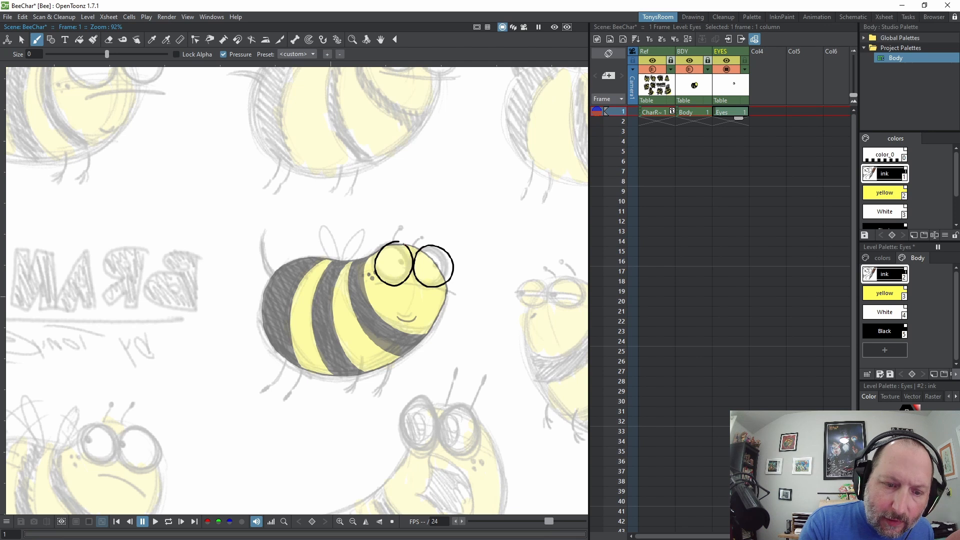
{"action": "key", "text": "ctrl+z"}
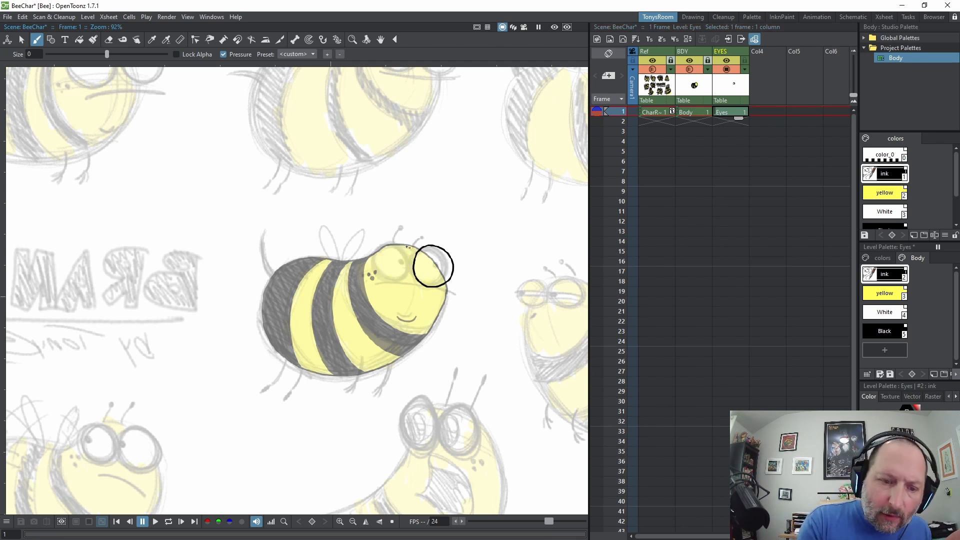
{"action": "mouse_move", "coordinate": [401, 241]}
{"action": "left_mouse_down"}
{"action": "mouse_move", "coordinate": [375, 261]}
{"action": "mouse_move", "coordinate": [384, 277]}
{"action": "mouse_move", "coordinate": [406, 275]}
{"action": "mouse_move", "coordinate": [412, 247]}
{"action": "left_mouse_up"}
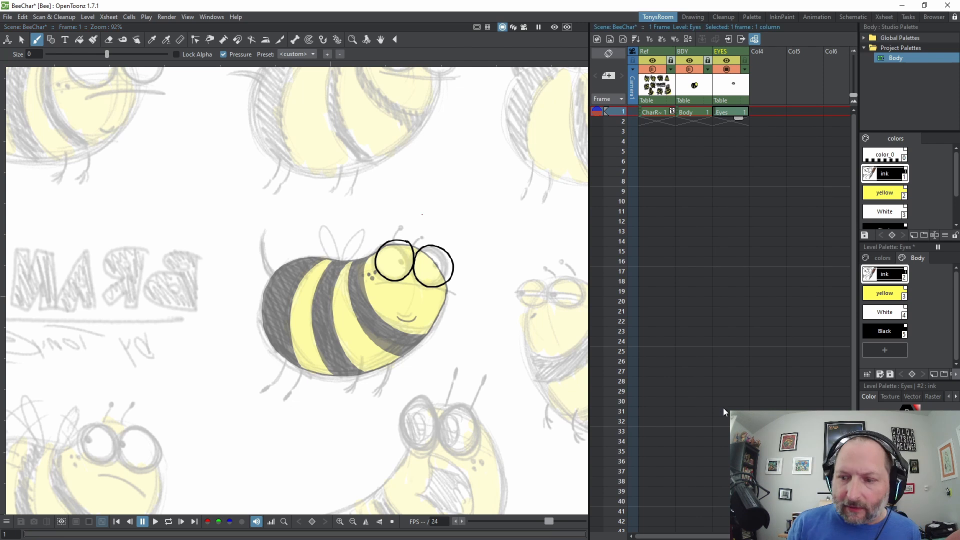
Fill both eyes with the White style and paint a small ink pupil in each with the Brush
{"action": "left_click", "coordinate": [884, 312]}
{"action": "left_click", "coordinate": [78, 39]}
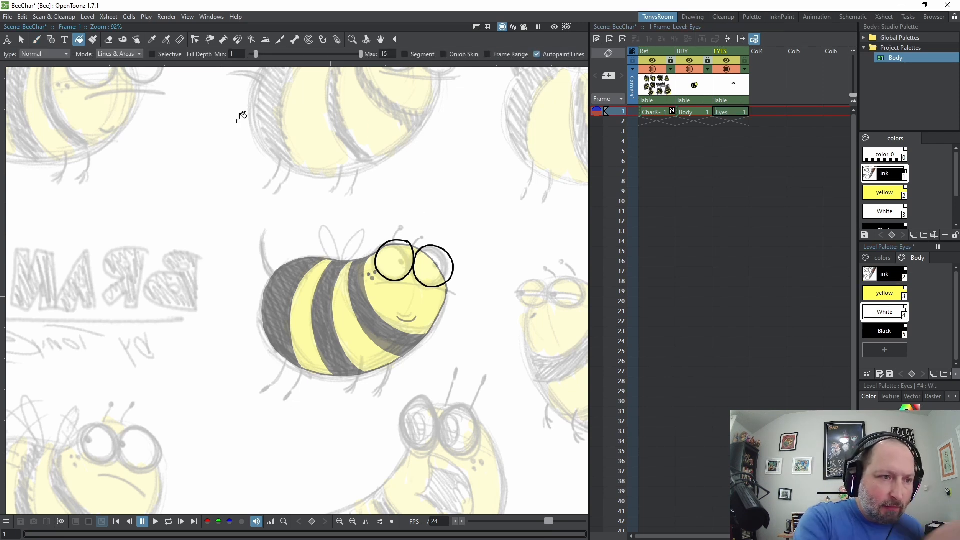
{"action": "left_click", "coordinate": [403, 270]}
{"action": "left_click", "coordinate": [430, 266]}
{"action": "left_click", "coordinate": [36, 39]}
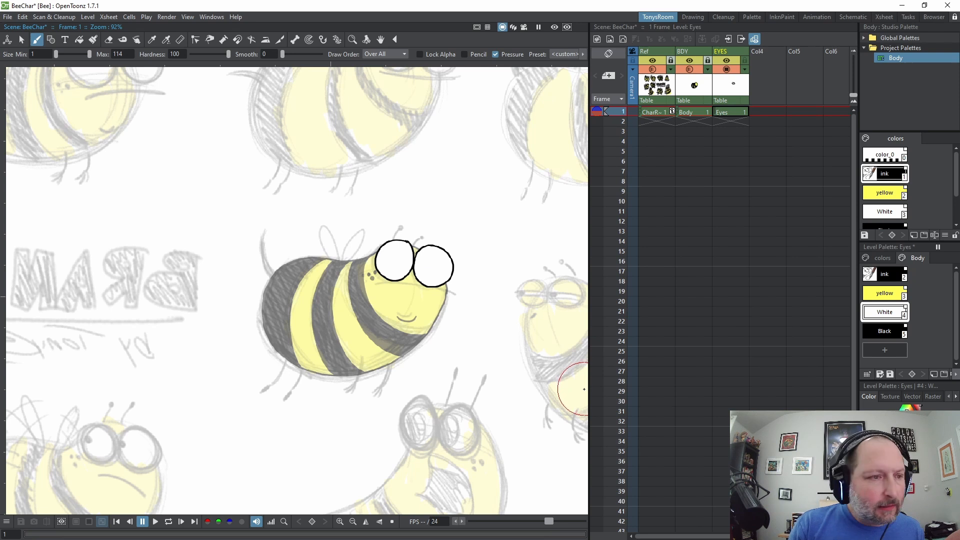
{"action": "left_click", "coordinate": [888, 278]}
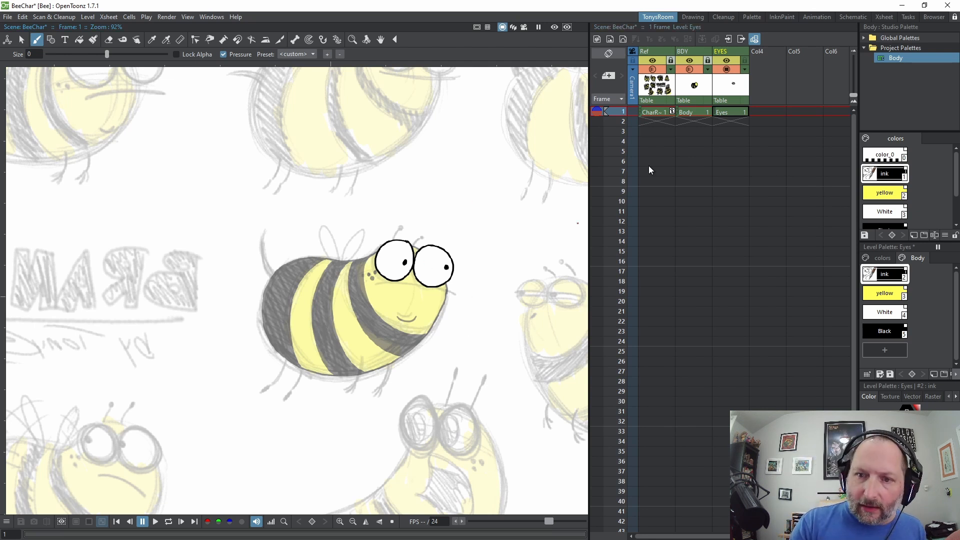
Extend the exposure of the first Eyes drawing through frame 2
{"action": "left_click", "coordinate": [735, 114]}
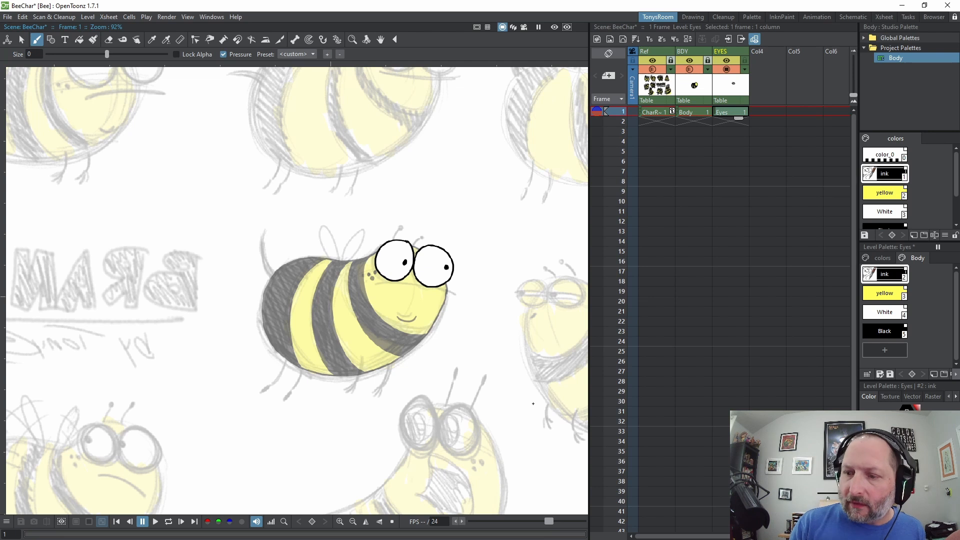
{"action": "left_click_drag", "start_coordinate": [738, 119], "coordinate": [735, 128]}
{"action": "left_click", "coordinate": [732, 120]}
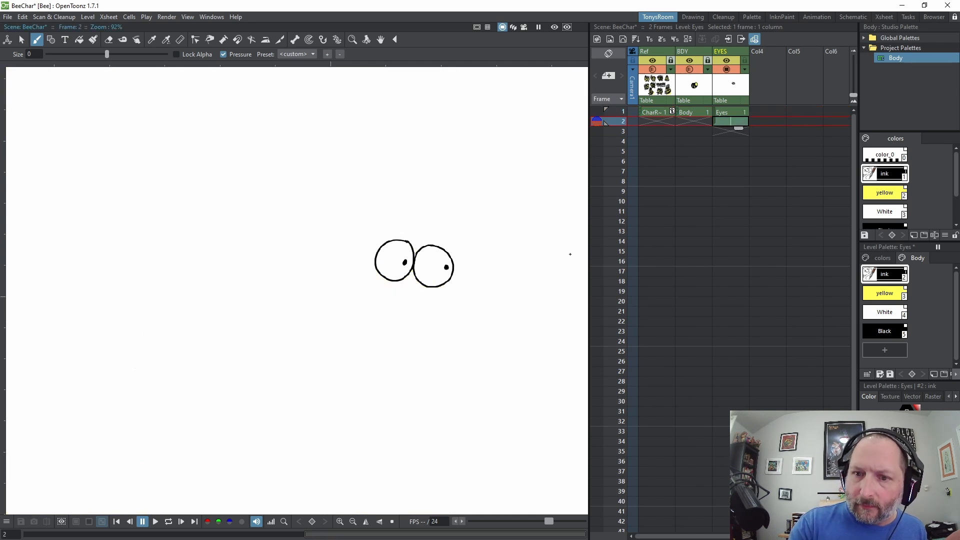
Unlock the BDY column and extend the exposure of its Body drawing through frame 2
{"action": "left_click", "coordinate": [699, 113]}
{"action": "left_click", "coordinate": [737, 121]}
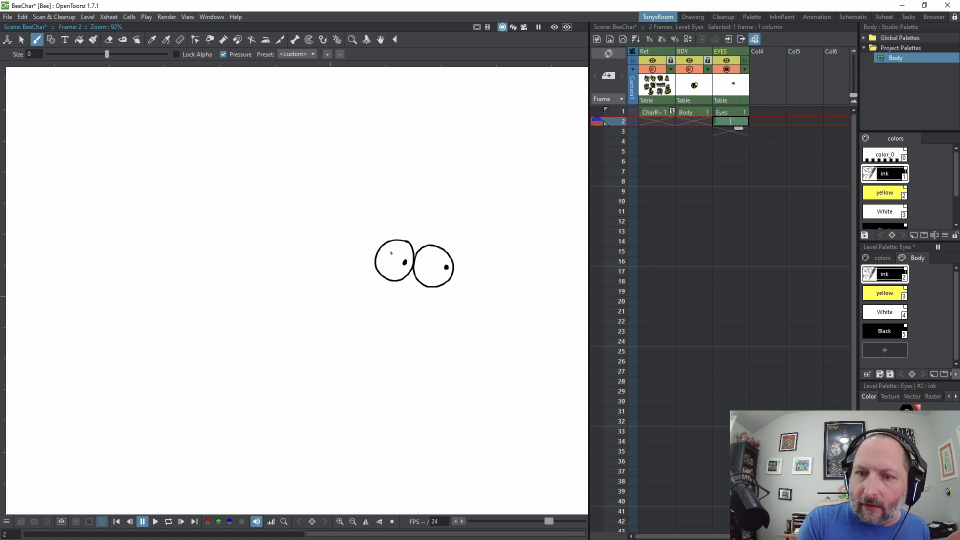
{"action": "left_click", "coordinate": [699, 111]}
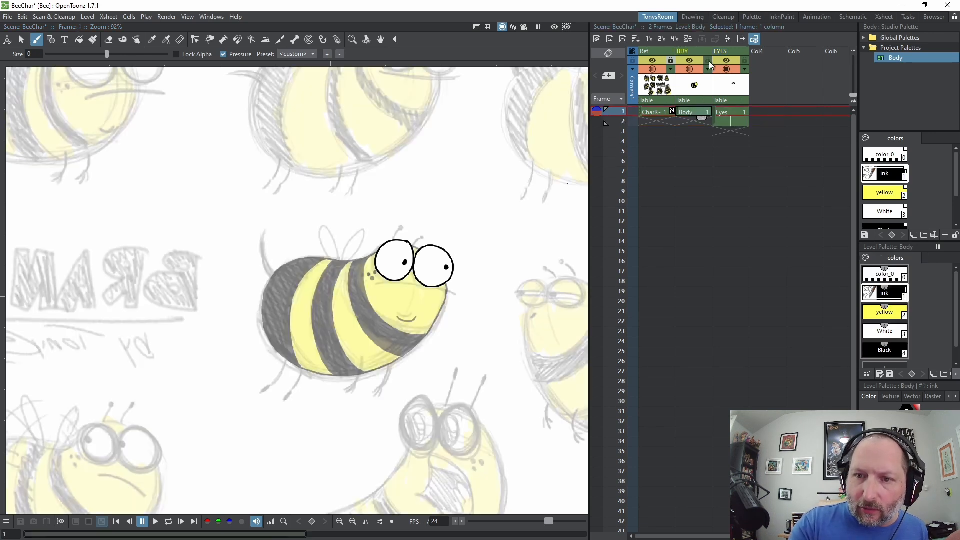
{"action": "left_click", "coordinate": [703, 121]}
{"action": "left_click", "coordinate": [704, 114]}
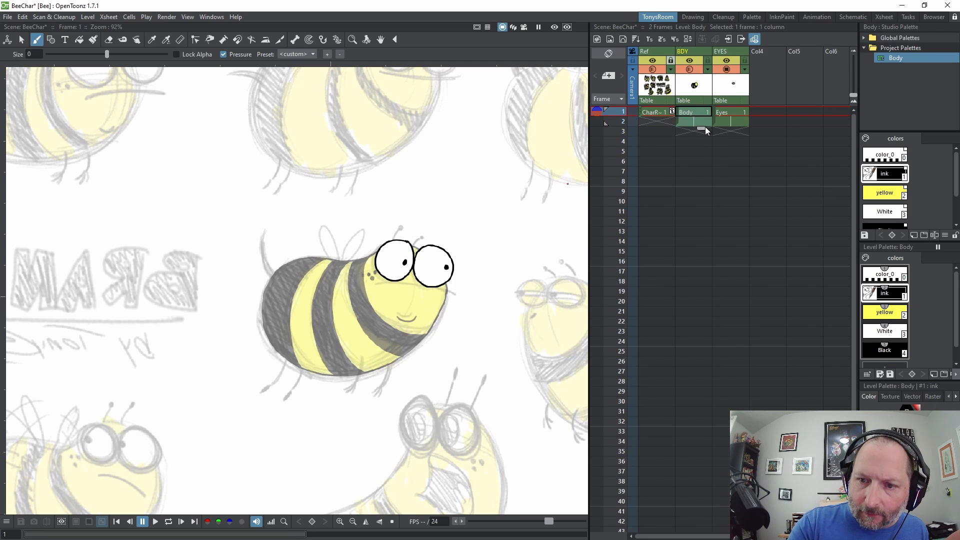
Brush a gently curved ink line for the left closed eye on frame 2 of EYES and compare it with frame 1
{"action": "left_click", "coordinate": [742, 122]}
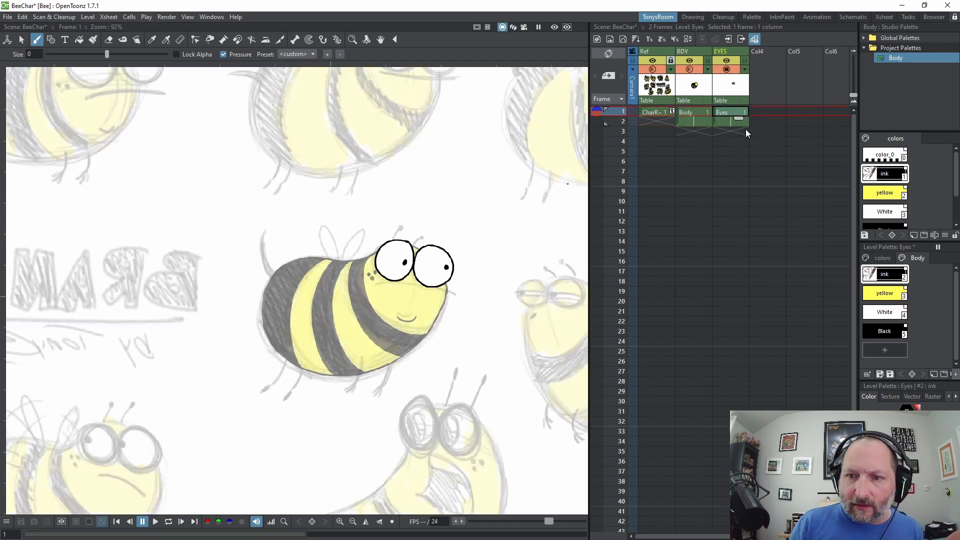
{"action": "key", "text": "ctrl+s"}
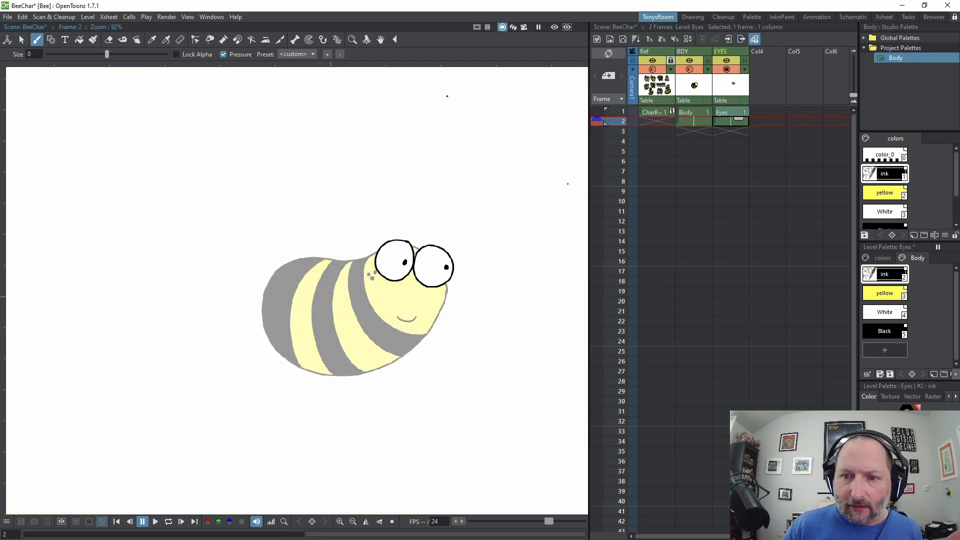
{"action": "scroll", "coordinate": [442, 306], "scroll_direction": "up", "scroll_amount": 2}
{"action": "key", "text": "ctrl+space"}
{"action": "left_click_drag", "start_coordinate": [479, 264], "coordinate": [455, 239]}
{"action": "left_click_drag", "start_coordinate": [449, 240], "coordinate": [452, 281]}
{"action": "scroll", "coordinate": [450, 282], "scroll_direction": "up", "scroll_amount": 2}
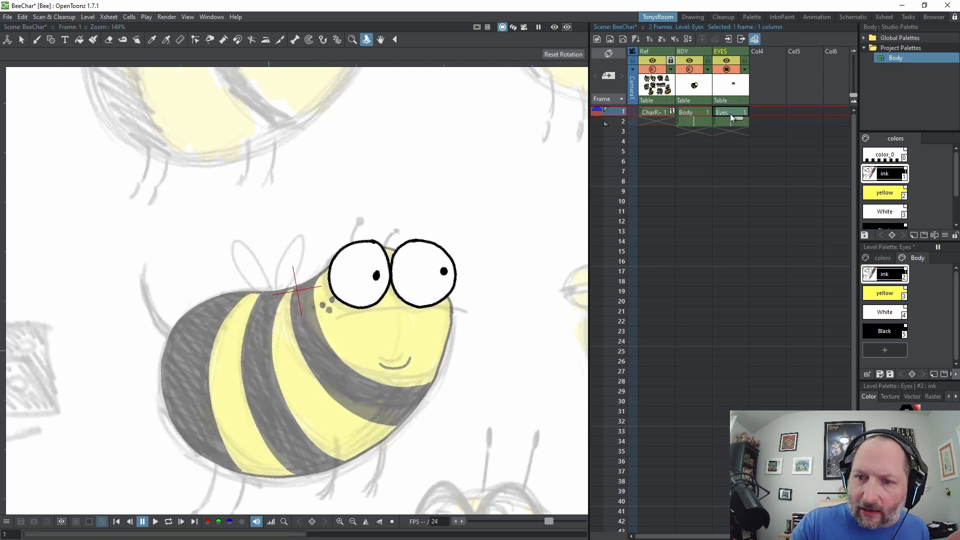
{"action": "key", "text": "b"}
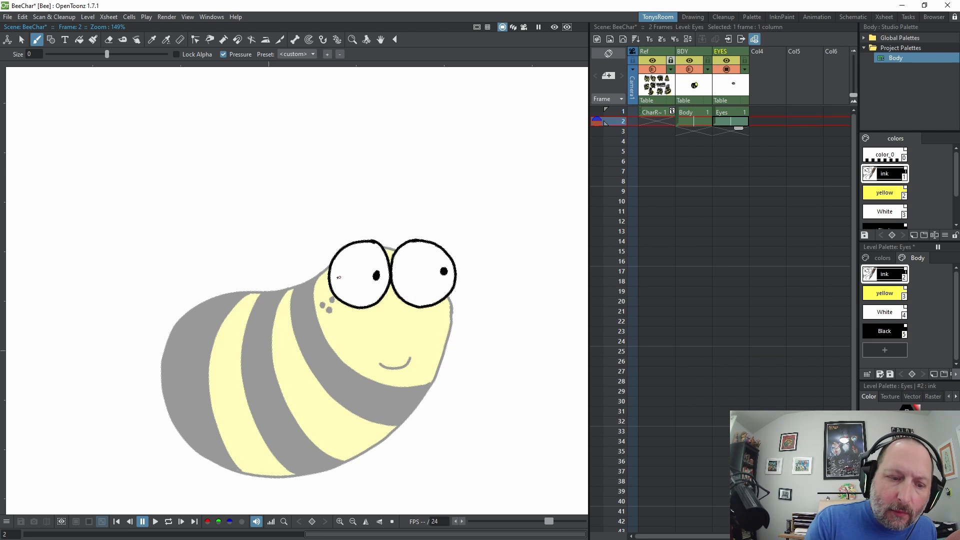
{"action": "left_click_drag", "start_coordinate": [325, 288], "coordinate": [390, 272]}
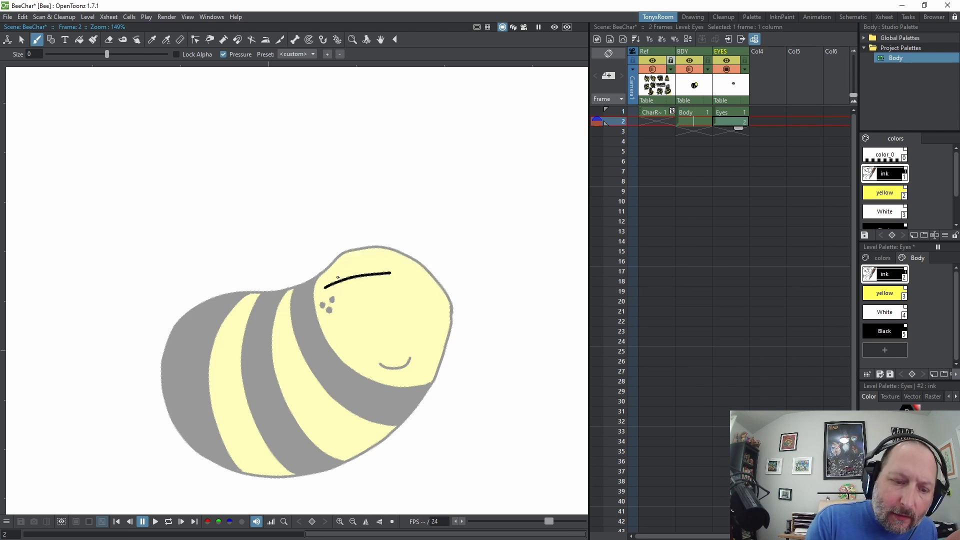
{"action": "key", "text": "Up"}
{"action": "key", "text": "Down"}
{"action": "key", "text": "Up"}
{"action": "key", "text": "Down"}
{"action": "key", "text": "Up"}
{"action": "key", "text": "Down"}
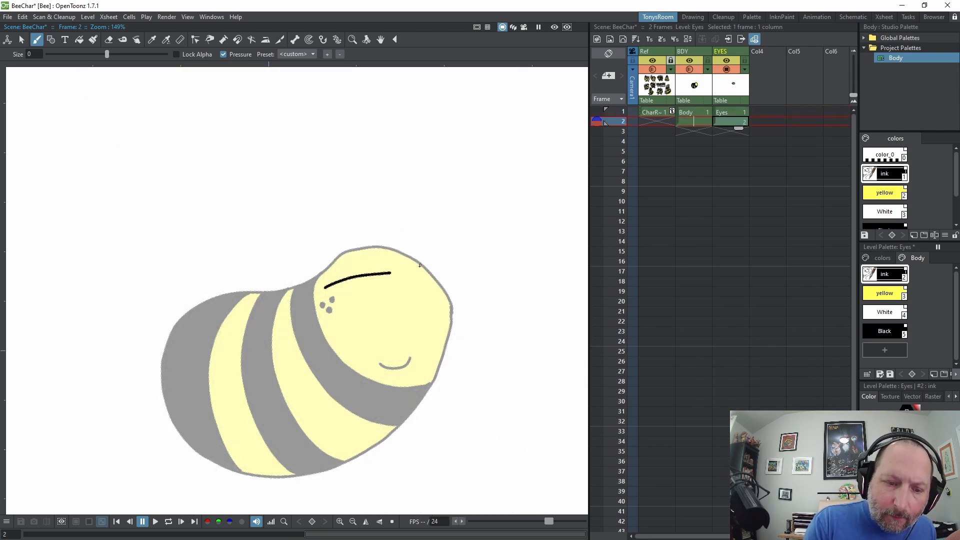
Brush a matching ink line for the right closed eye on frame 2 and flip between both frames to check its placement
{"action": "left_click_drag", "start_coordinate": [398, 273], "coordinate": [458, 266]}
{"action": "key", "text": "Up"}
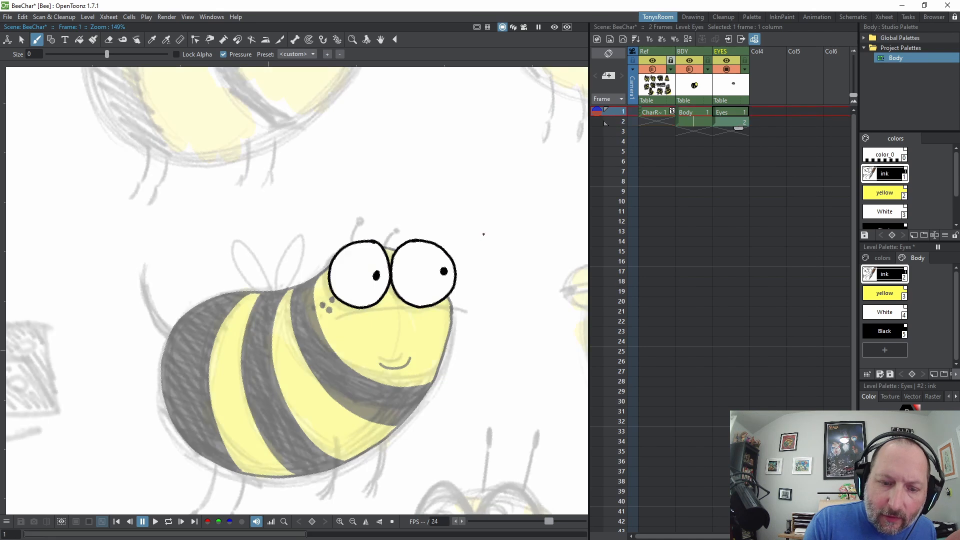
{"action": "key", "text": "Down"}
{"action": "key", "text": "Up"}
{"action": "key", "text": "Down"}
{"action": "key", "text": "Up"}
{"action": "key", "text": "Down"}
{"action": "key", "text": "Up"}
{"action": "key", "text": "Down"}
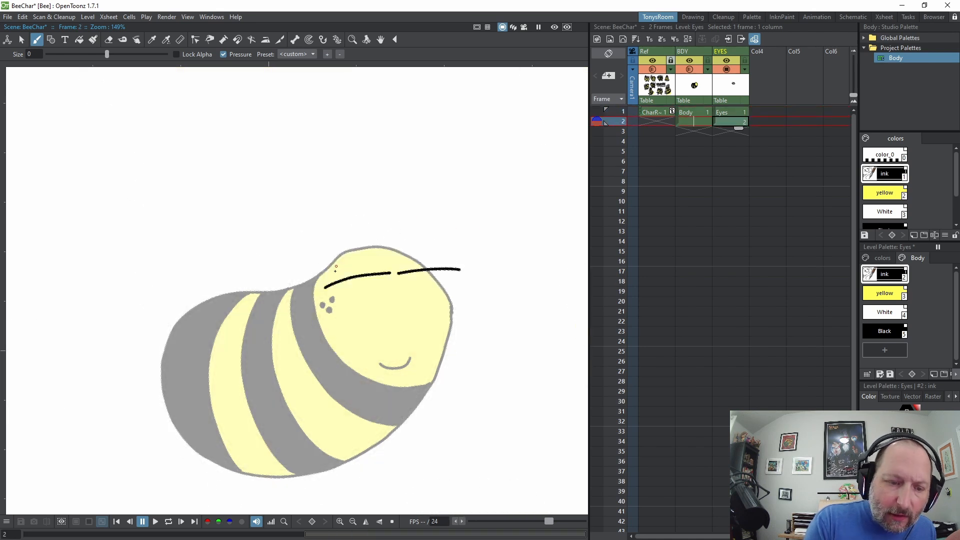
Brush short ink crease strokes at both ends of the two closed eyes on frame 2 and compare with frame 1
{"action": "left_click_drag", "start_coordinate": [329, 278], "coordinate": [325, 298]}
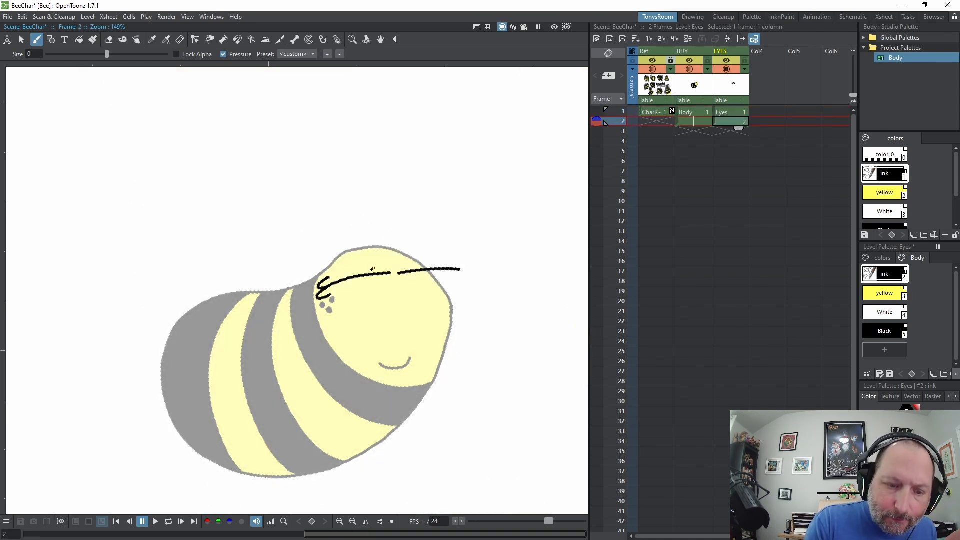
{"action": "mouse_move", "coordinate": [373, 269]}
{"action": "left_mouse_down"}
{"action": "mouse_move", "coordinate": [393, 273]}
{"action": "mouse_move", "coordinate": [376, 284]}
{"action": "mouse_move", "coordinate": [412, 265]}
{"action": "mouse_move", "coordinate": [403, 281]}
{"action": "mouse_move", "coordinate": [466, 270]}
{"action": "mouse_move", "coordinate": [449, 277]}
{"action": "left_mouse_up"}
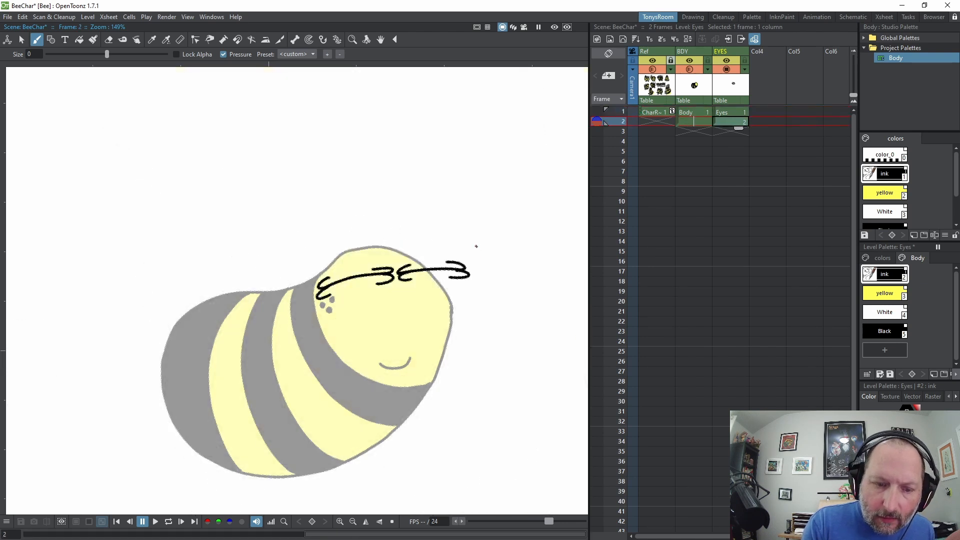
{"action": "key", "text": "Up"}
{"action": "key", "text": "Down"}
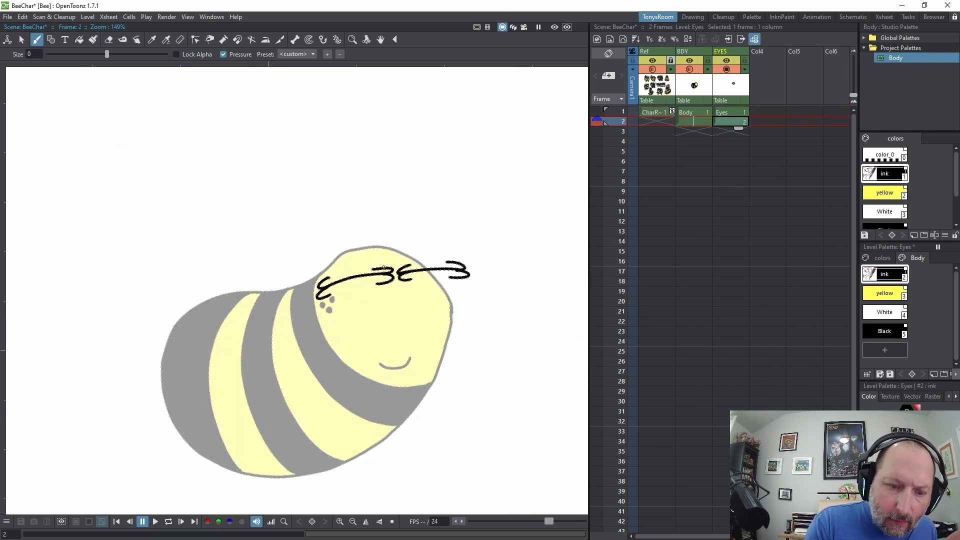
Brush an arched upper eyelid line above each closed eye on frame 2, flipping to frame 1 to check the shape
{"action": "mouse_move", "coordinate": [384, 268]}
{"action": "left_mouse_down"}
{"action": "mouse_move", "coordinate": [351, 254]}
{"action": "mouse_move", "coordinate": [320, 281]}
{"action": "left_mouse_up"}
{"action": "key", "text": "Up"}
{"action": "key", "text": "Down"}
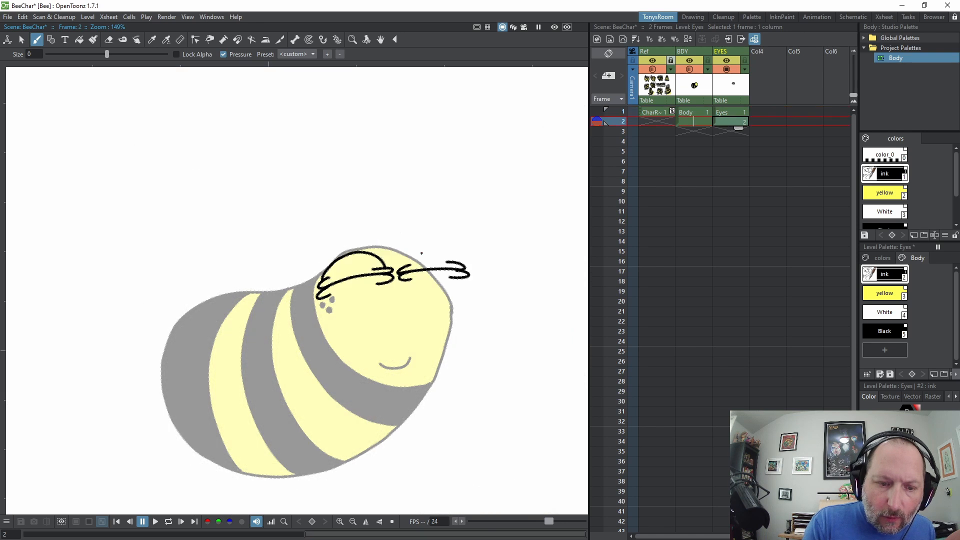
{"action": "key", "text": "Up"}
{"action": "key", "text": "Down"}
{"action": "mouse_move", "coordinate": [403, 264]}
{"action": "left_mouse_down"}
{"action": "mouse_move", "coordinate": [427, 249]}
{"action": "mouse_move", "coordinate": [460, 265]}
{"action": "left_mouse_up"}
{"action": "key", "text": "Up"}
{"action": "key", "text": "Down"}
{"action": "key", "text": "Up"}
{"action": "key", "text": "Down"}
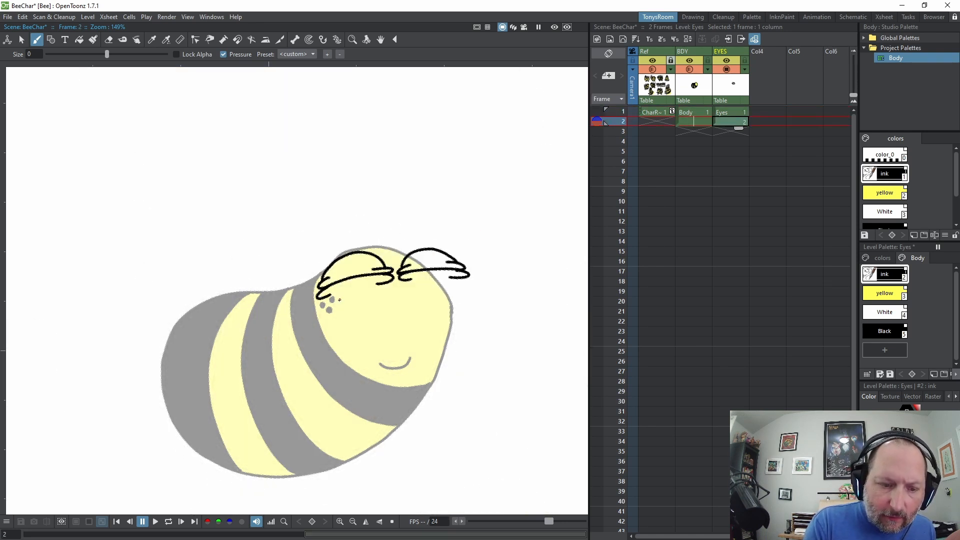
Brush a curved lower eyelid line under each closed eye on frame 2 and compare it with frame 1
{"action": "mouse_move", "coordinate": [320, 296]}
{"action": "left_mouse_down"}
{"action": "mouse_move", "coordinate": [359, 303]}
{"action": "mouse_move", "coordinate": [387, 278]}
{"action": "mouse_move", "coordinate": [449, 288]}
{"action": "left_mouse_up"}
{"action": "key", "text": "Up"}
{"action": "key", "text": "Down"}
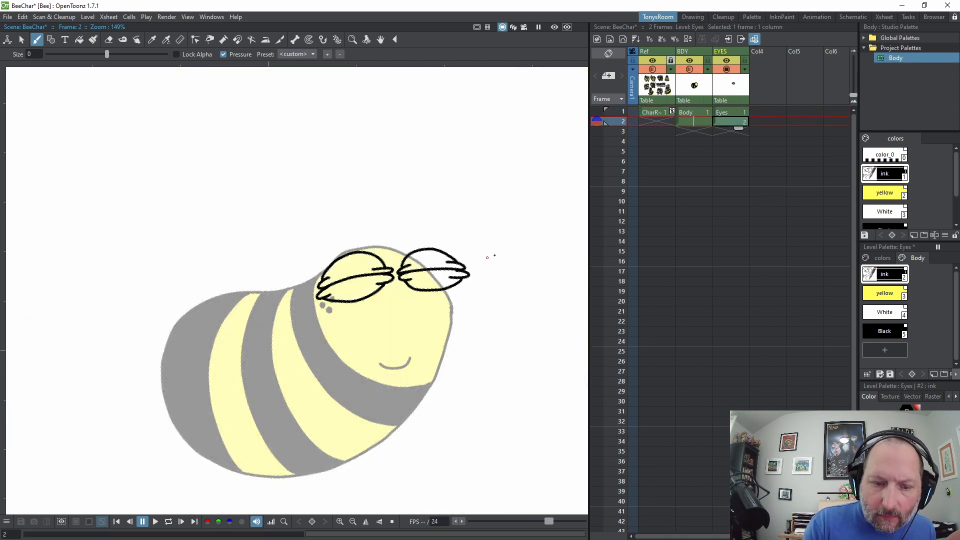
{"action": "key", "text": "Up"}
{"action": "key", "text": "Down"}
Fill the upper and lower eyelids of both closed eyes with the yellow style
{"action": "left_click", "coordinate": [889, 296]}
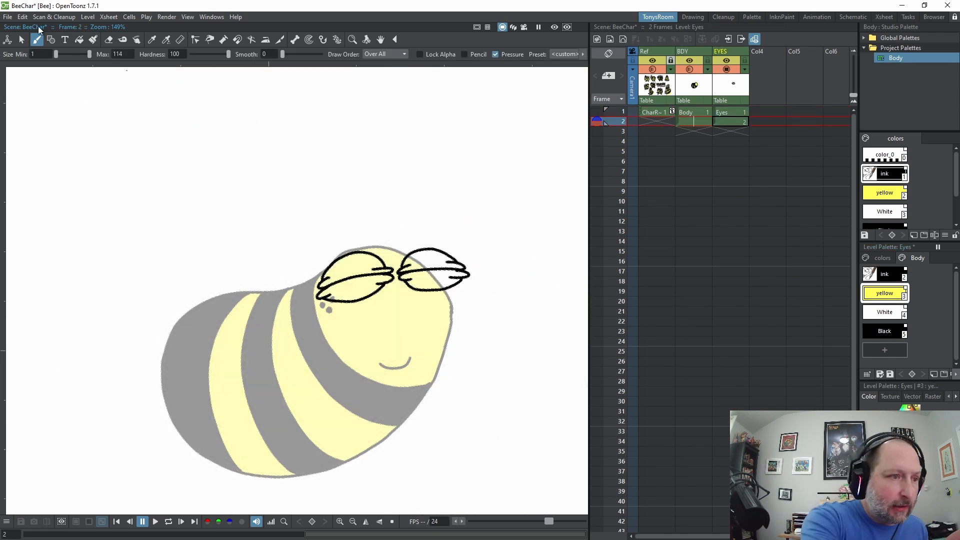
{"action": "left_click", "coordinate": [78, 39]}
{"action": "left_click", "coordinate": [367, 258]}
{"action": "left_click", "coordinate": [363, 283]}
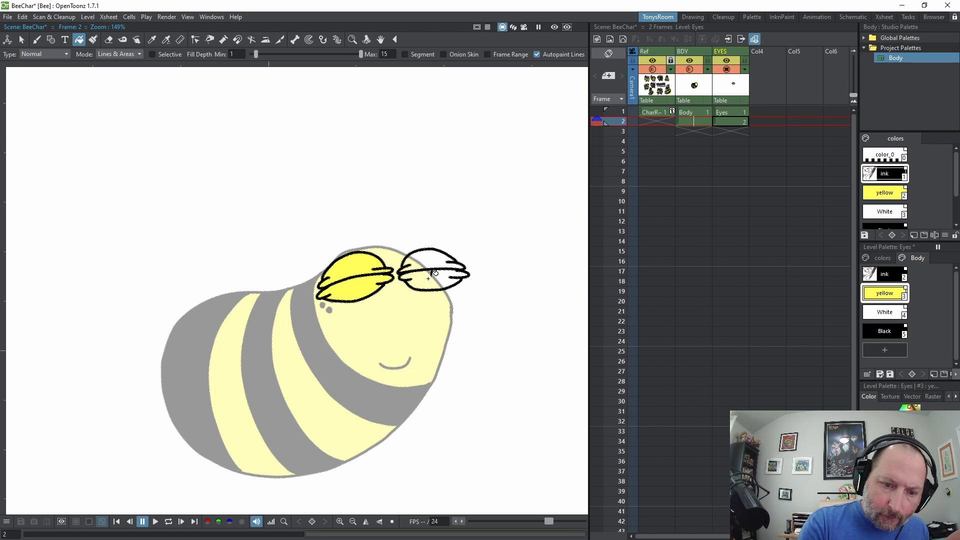
{"action": "left_click", "coordinate": [434, 274]}
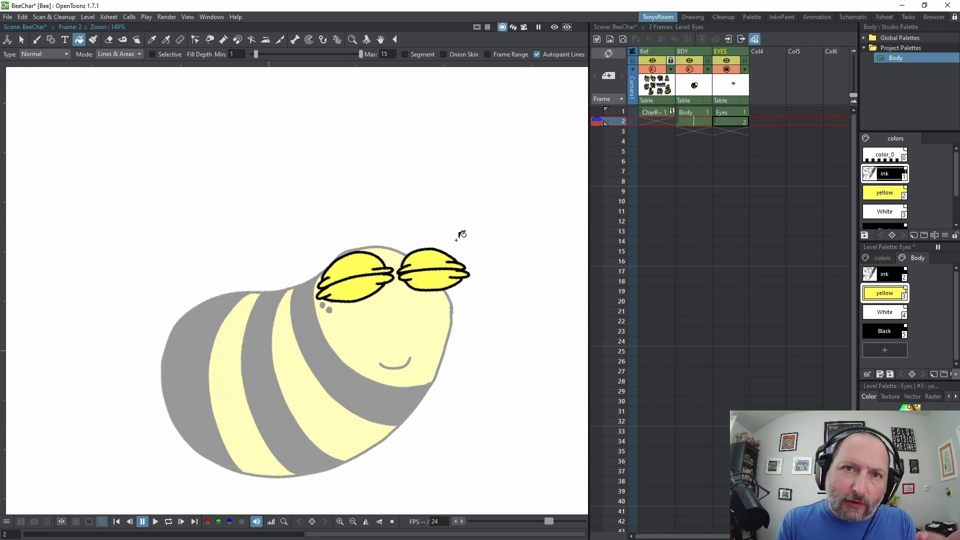
Extend the Eyes exposure through frame 3 and brush two tall, touching ink ovals there as a new pair of eyes
{"action": "left_click", "coordinate": [33, 41]}
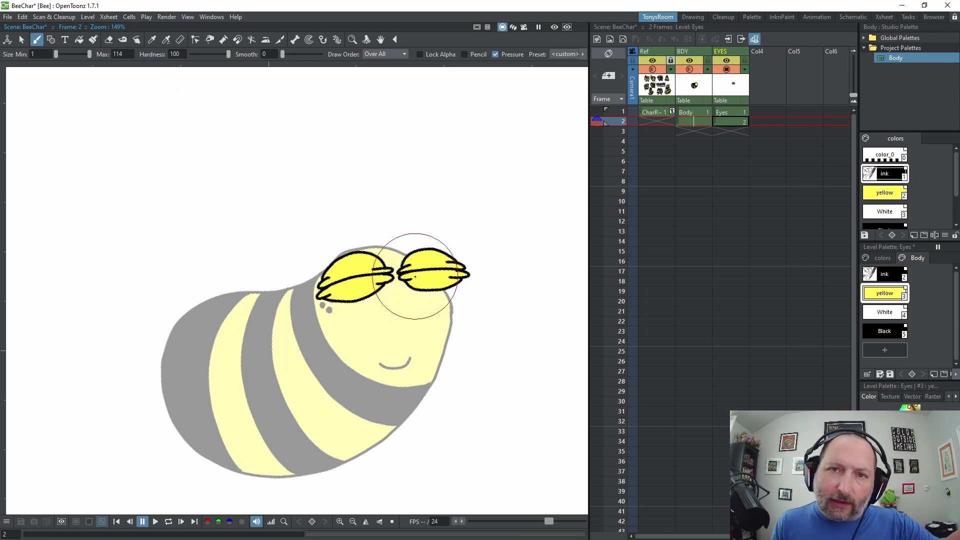
{"action": "left_click", "coordinate": [908, 271]}
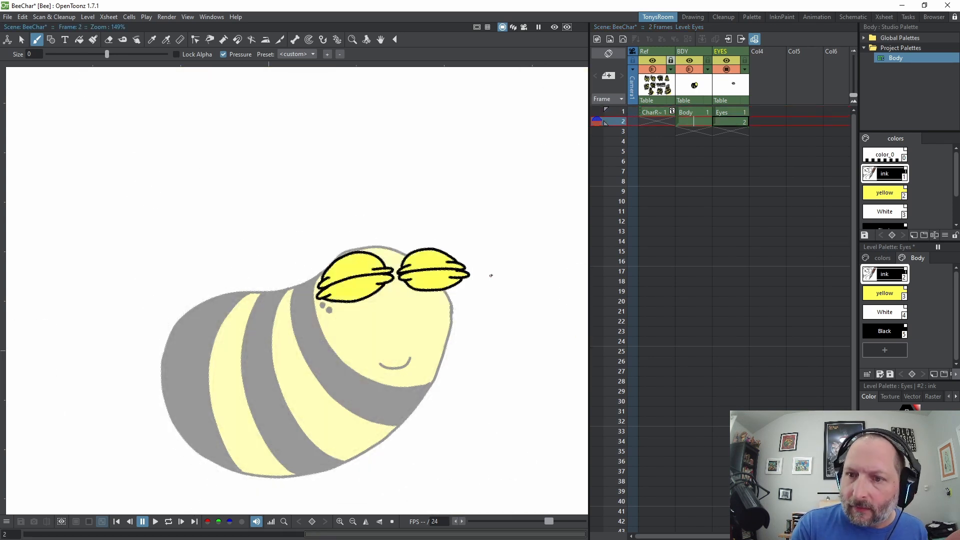
{"action": "left_click", "coordinate": [739, 121]}
{"action": "left_click_drag", "start_coordinate": [739, 128], "coordinate": [739, 133]}
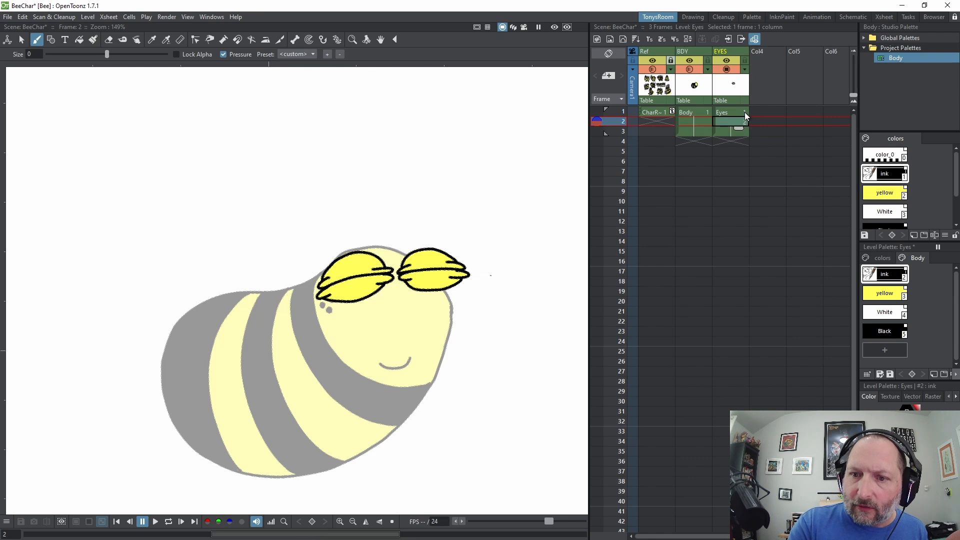
{"action": "left_click", "coordinate": [740, 132]}
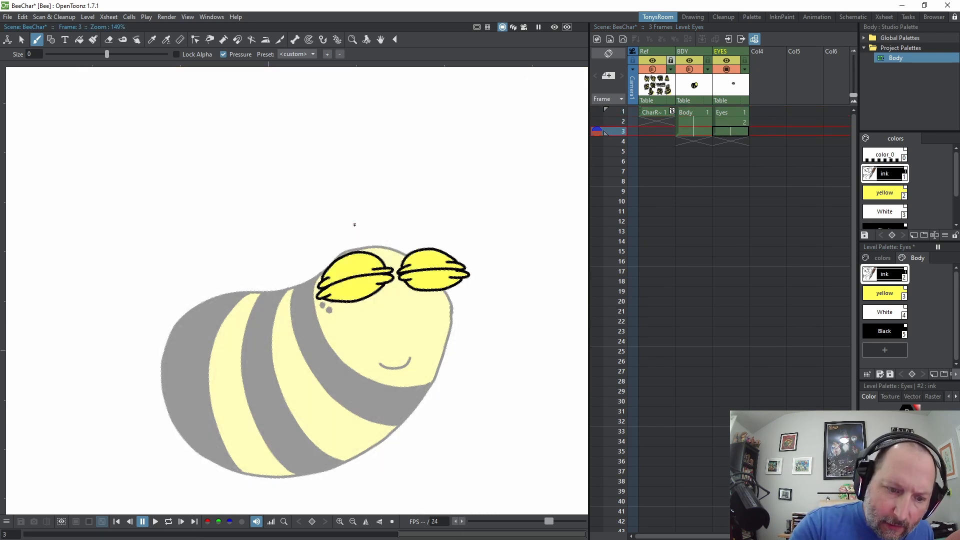
{"action": "mouse_move", "coordinate": [357, 223]}
{"action": "left_mouse_down"}
{"action": "mouse_move", "coordinate": [341, 265]}
{"action": "mouse_move", "coordinate": [352, 293]}
{"action": "mouse_move", "coordinate": [376, 304]}
{"action": "mouse_move", "coordinate": [393, 281]}
{"action": "mouse_move", "coordinate": [390, 245]}
{"action": "mouse_move", "coordinate": [377, 225]}
{"action": "mouse_move", "coordinate": [362, 222]}
{"action": "mouse_move", "coordinate": [391, 245]}
{"action": "mouse_move", "coordinate": [406, 287]}
{"action": "mouse_move", "coordinate": [433, 298]}
{"action": "mouse_move", "coordinate": [447, 272]}
{"action": "mouse_move", "coordinate": [438, 231]}
{"action": "mouse_move", "coordinate": [423, 211]}
{"action": "mouse_move", "coordinate": [394, 207]}
{"action": "left_mouse_up"}
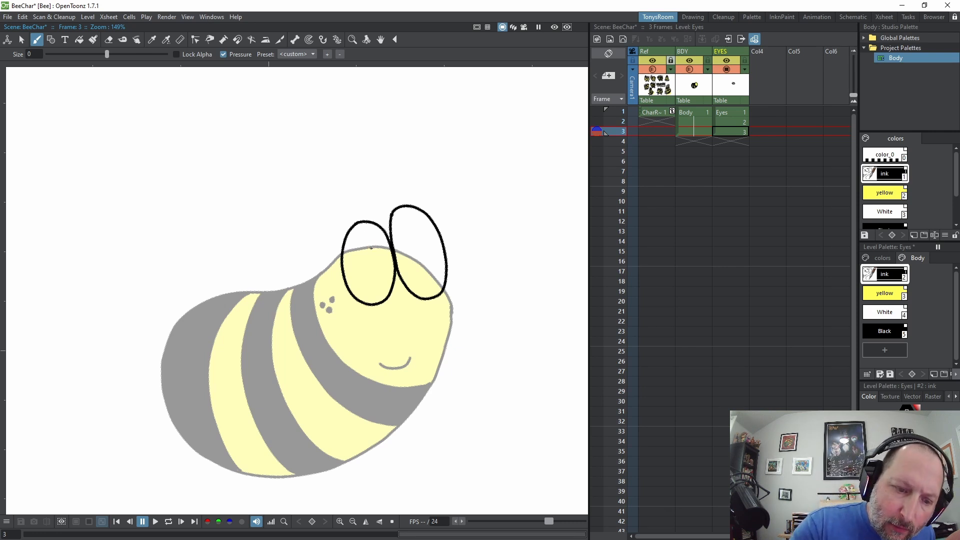
{"action": "mouse_move", "coordinate": [368, 243]}
{"action": "left_mouse_down"}
{"action": "mouse_move", "coordinate": [369, 262]}
{"action": "mouse_move", "coordinate": [368, 241]}
{"action": "mouse_move", "coordinate": [357, 270]}
{"action": "mouse_move", "coordinate": [414, 239]}
{"action": "mouse_move", "coordinate": [425, 251]}
{"action": "mouse_move", "coordinate": [371, 278]}
{"action": "left_mouse_up"}
{"action": "key", "text": "ctrl+z"}
{"action": "left_click_drag", "start_coordinate": [366, 224], "coordinate": [384, 257]}
{"action": "key", "text": "ctrl+z"}
{"action": "key", "text": "ctrl+z"}
{"action": "key", "text": "ctrl+z"}
{"action": "key", "text": "ctrl+z"}
{"action": "key", "text": "ctrl+z"}
{"action": "key", "text": "ctrl+z"}
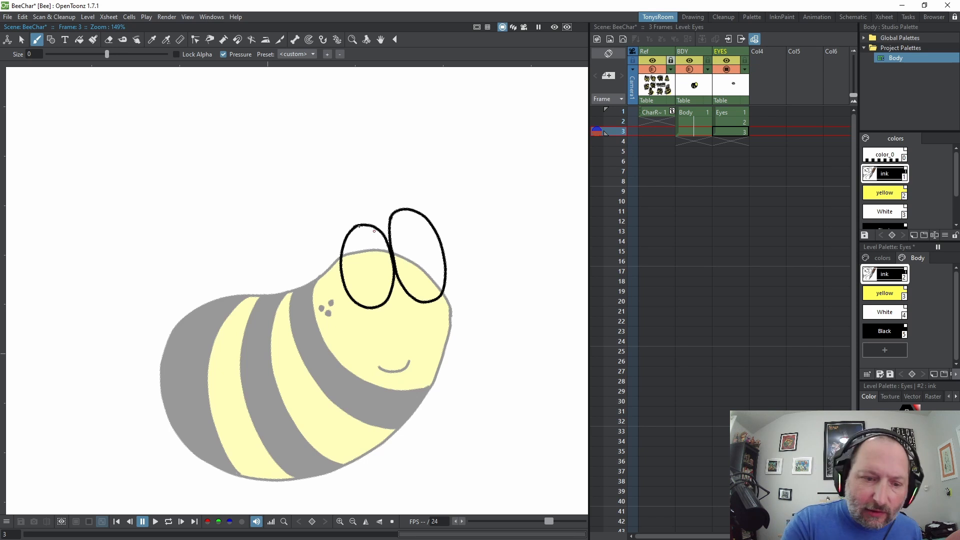
Brush two small highlight circles and the curved pupil outline inside each oval eye on frame 3
{"action": "left_click_drag", "start_coordinate": [367, 246], "coordinate": [370, 260]}
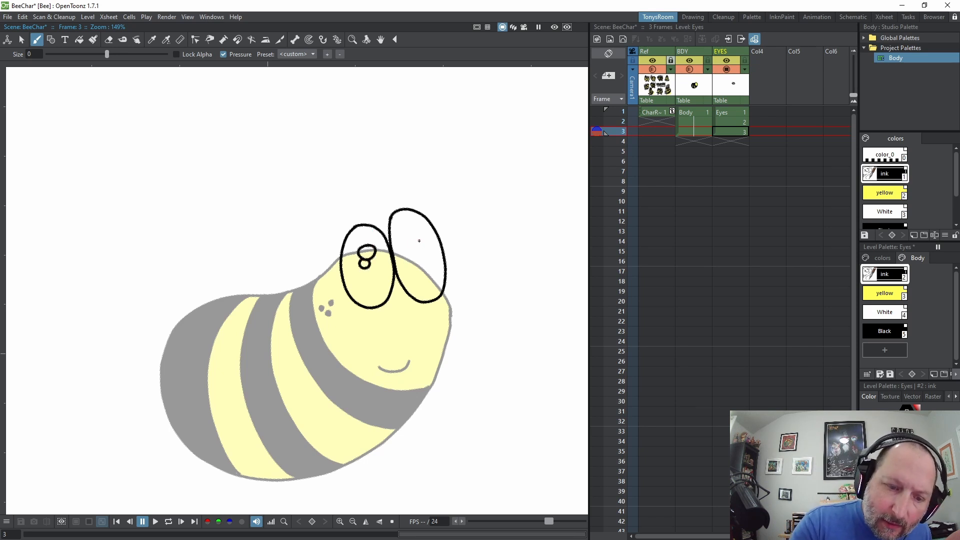
{"action": "mouse_move", "coordinate": [419, 241]}
{"action": "left_mouse_down"}
{"action": "mouse_move", "coordinate": [413, 253]}
{"action": "mouse_move", "coordinate": [423, 241]}
{"action": "mouse_move", "coordinate": [423, 294]}
{"action": "mouse_move", "coordinate": [433, 300]}
{"action": "left_mouse_up"}
{"action": "mouse_move", "coordinate": [383, 236]}
{"action": "left_mouse_down"}
{"action": "mouse_move", "coordinate": [371, 248]}
{"action": "mouse_move", "coordinate": [371, 297]}
{"action": "mouse_move", "coordinate": [383, 305]}
{"action": "left_mouse_up"}
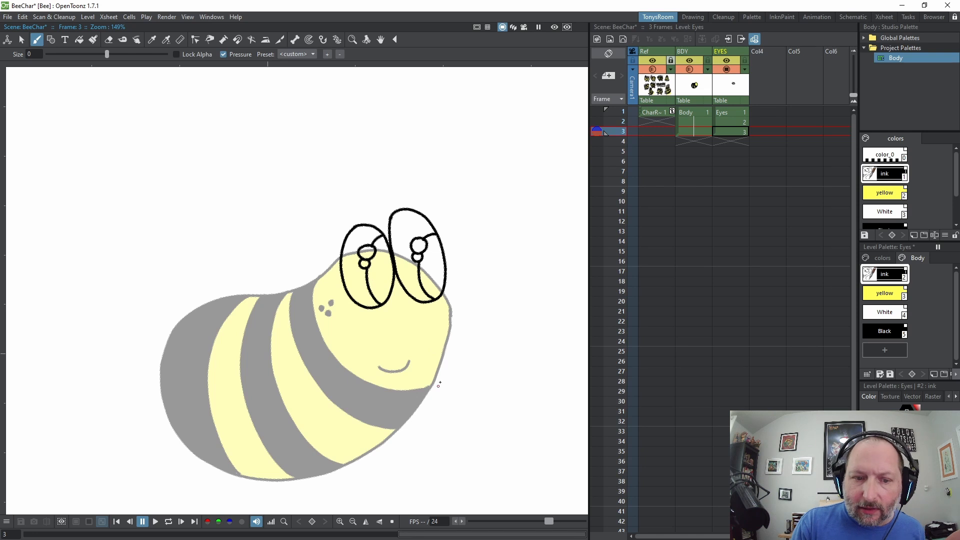
Fill the pupil areas of both oval eyes on frame 3 with the Black style
{"action": "left_click", "coordinate": [79, 40]}
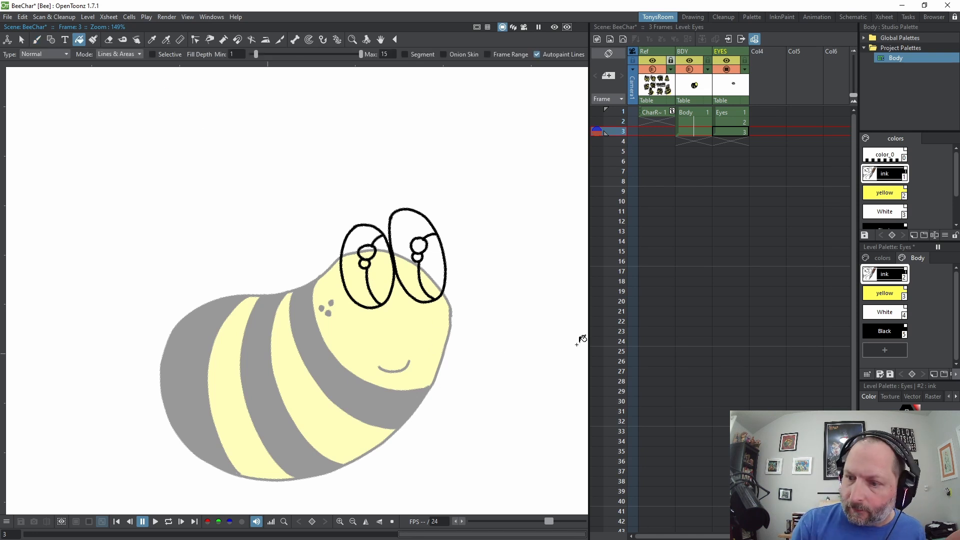
{"action": "left_click", "coordinate": [891, 331]}
{"action": "left_click", "coordinate": [435, 268]}
{"action": "left_click", "coordinate": [378, 276]}
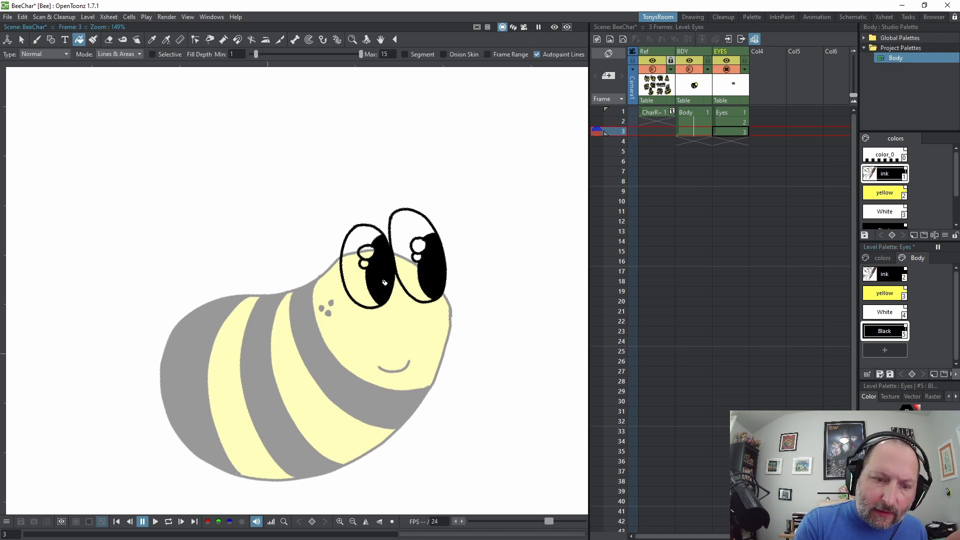
Fill the eyeballs and highlights of both oval eyes on frame 3 with the White style
{"action": "left_click", "coordinate": [885, 312]}
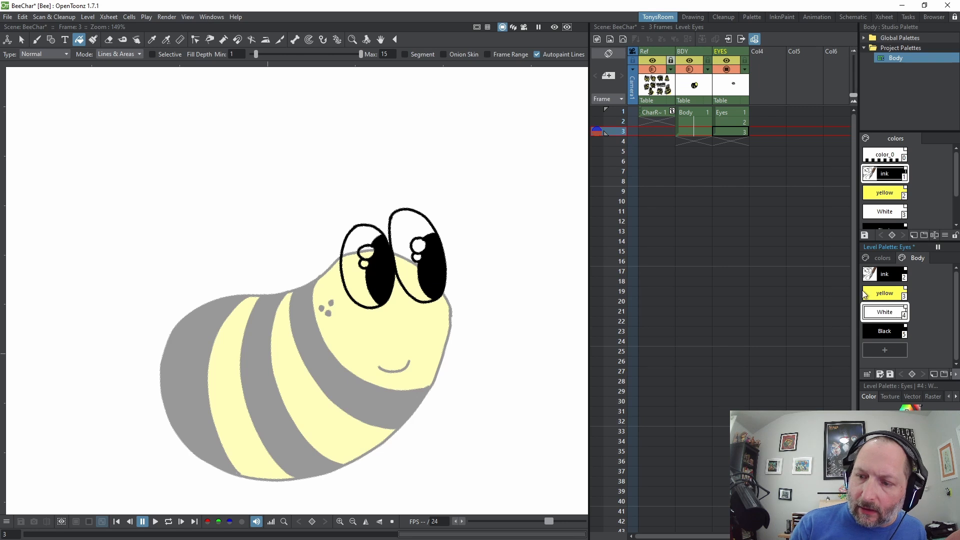
{"action": "left_click", "coordinate": [416, 248]}
{"action": "key", "text": "ctrl+z"}
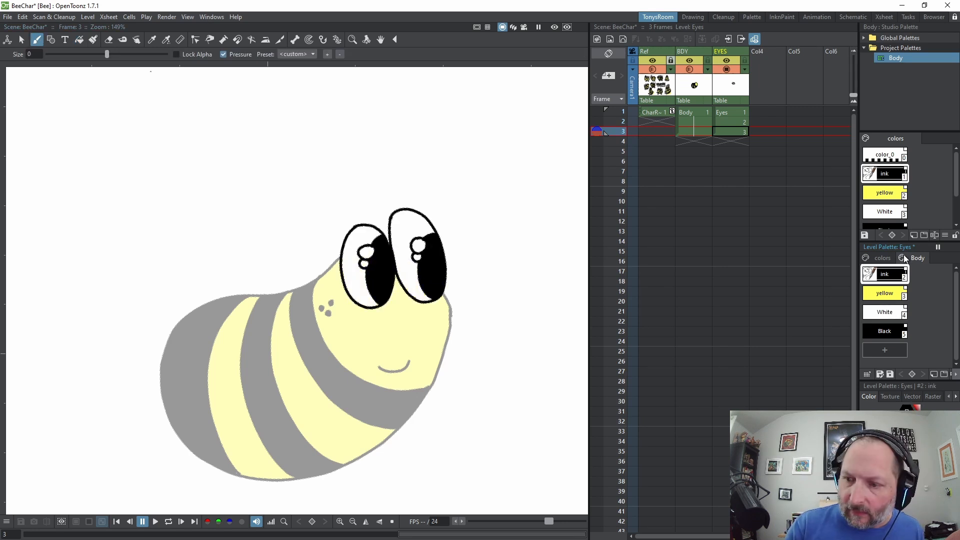
Extend the exposure of the third Eyes drawing through frame 4 and move to that frame
{"action": "left_click", "coordinate": [741, 132]}
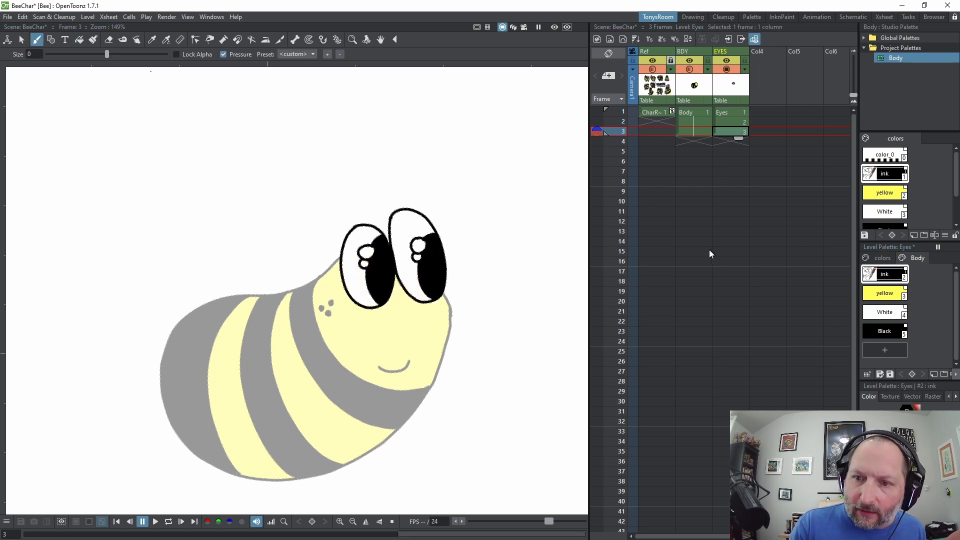
{"action": "key", "text": "Insert"}
{"action": "key", "text": "Down"}
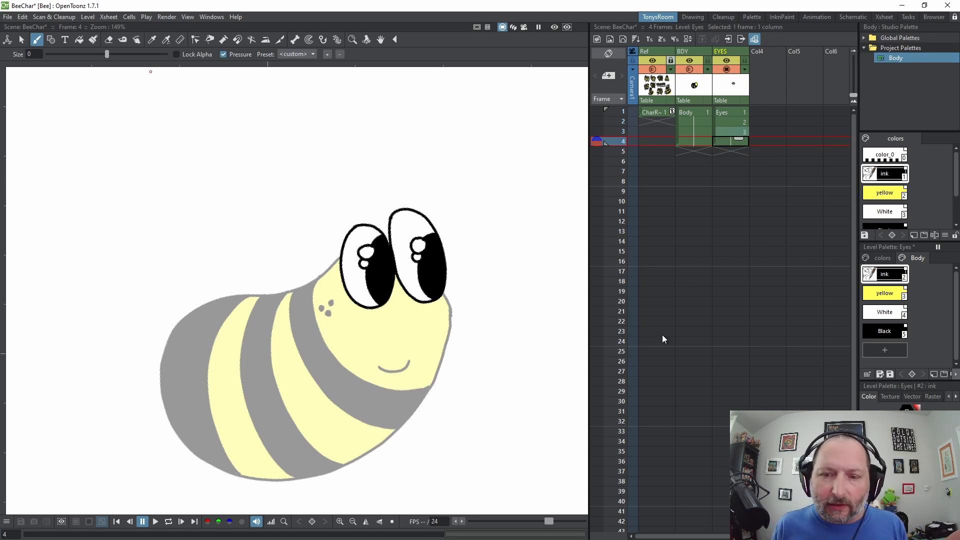
Flip back and forth through frames 1 to 4 to compare the different eye drawings on the body
{"action": "left_click", "coordinate": [737, 110]}
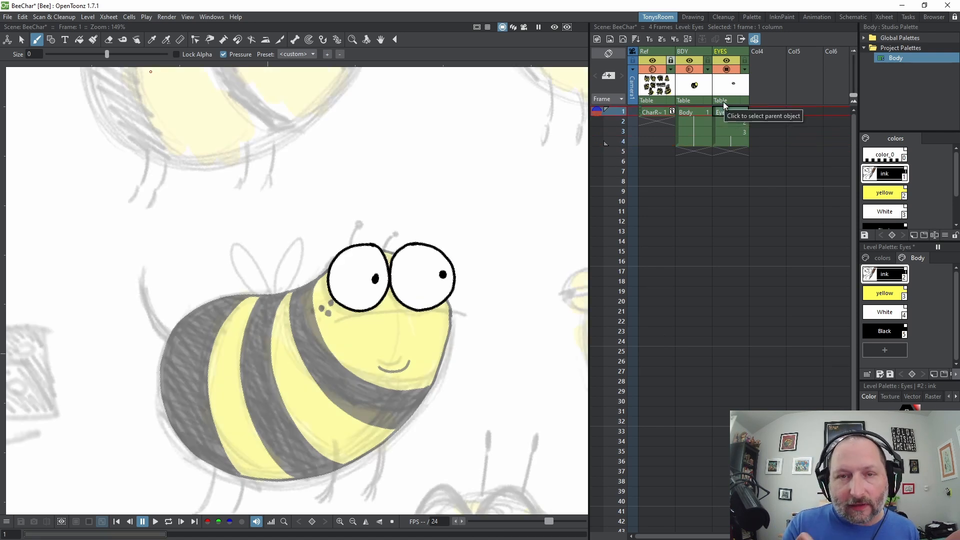
{"action": "key", "text": "Down"}
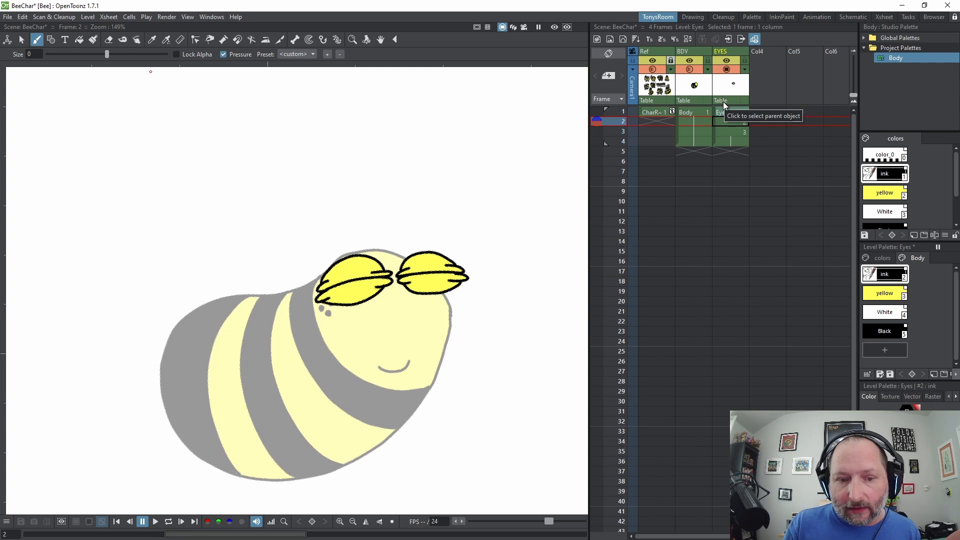
{"action": "key", "text": "Down"}
{"action": "key", "text": "Up"}
{"action": "key", "text": "Up"}
{"action": "key", "text": "Down"}
{"action": "key", "text": "Down"}
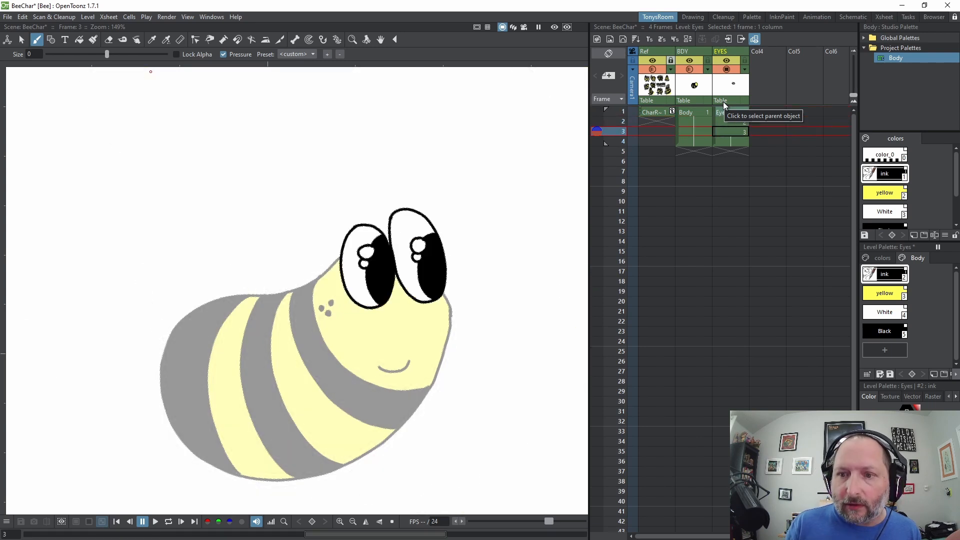
{"action": "key", "text": "Down"}
{"action": "key", "text": "Up"}
{"action": "key", "text": "Up"}
{"action": "key", "text": "Up"}
{"action": "key", "text": "Down"}
{"action": "key", "text": "Down"}
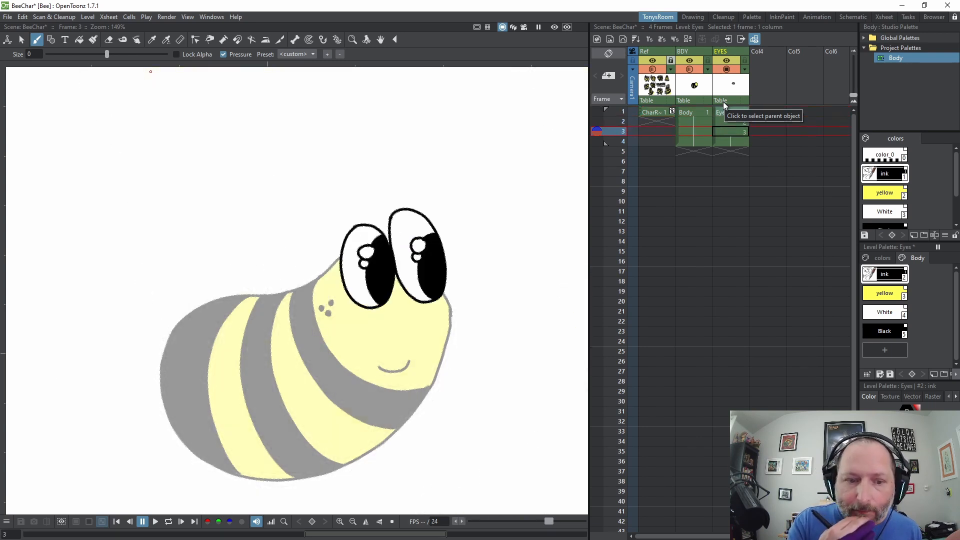
{"action": "key", "text": "Up"}
{"action": "key", "text": "Down"}
{"action": "key", "text": "Down"}
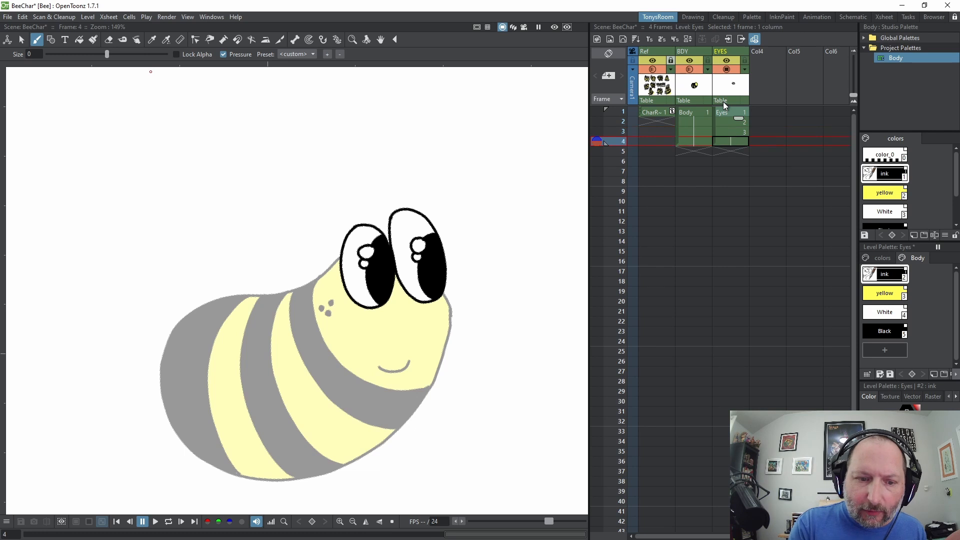
{"action": "key", "text": "Up"}
{"action": "key", "text": "Up"}
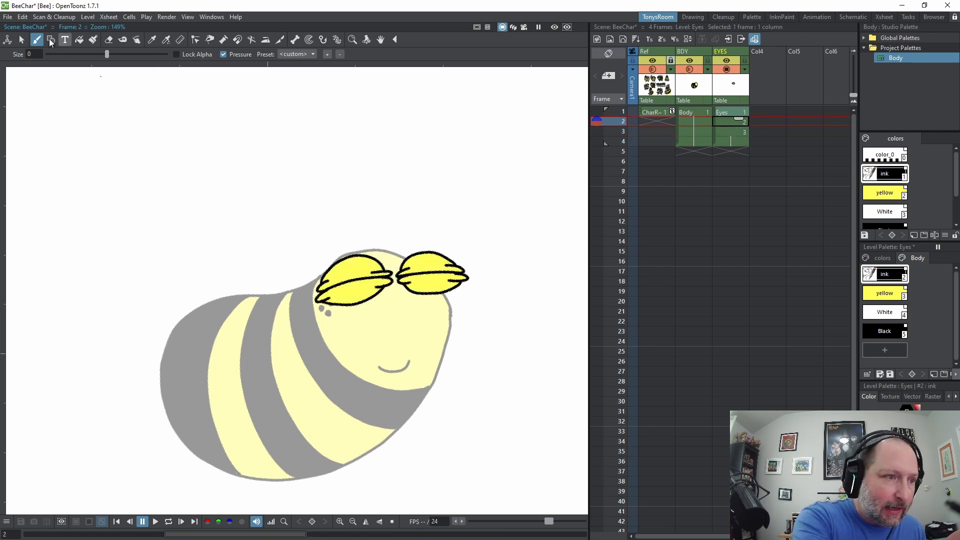
Select the right closed eye on frame 2 with a freehand selection, shift it slightly toward the left eye, and save the scene
{"action": "key", "text": "s"}
{"action": "mouse_move", "coordinate": [418, 256]}
{"action": "left_mouse_down"}
{"action": "mouse_move", "coordinate": [401, 264]}
{"action": "mouse_move", "coordinate": [397, 279]}
{"action": "mouse_move", "coordinate": [418, 309]}
{"action": "mouse_move", "coordinate": [415, 248]}
{"action": "left_mouse_up"}
{"action": "left_click_drag", "start_coordinate": [467, 276], "coordinate": [463, 276]}
{"action": "key", "text": "ctrl+s"}
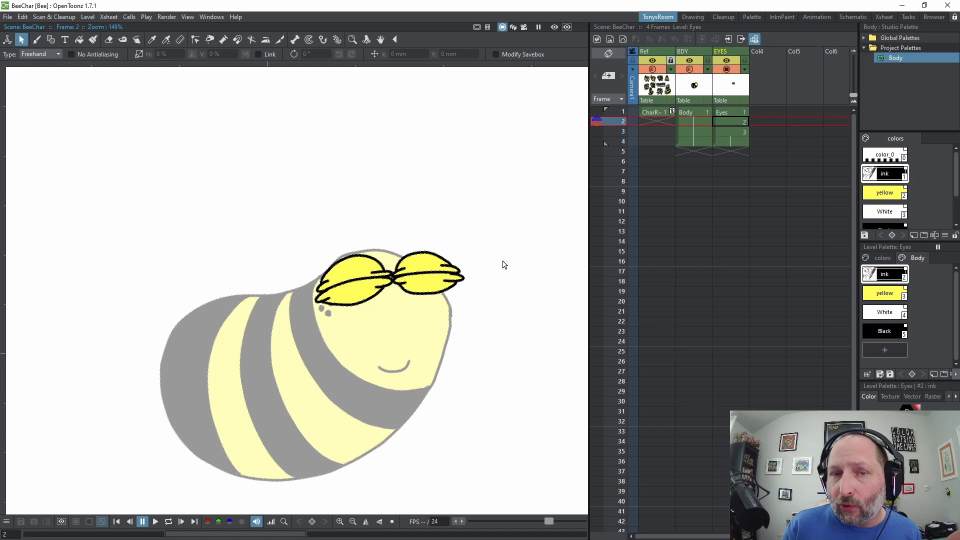
Set frame 1 as a fixed onion skin reference for brushing a new Eyes drawing on frame 4
{"action": "left_click", "coordinate": [741, 142]}
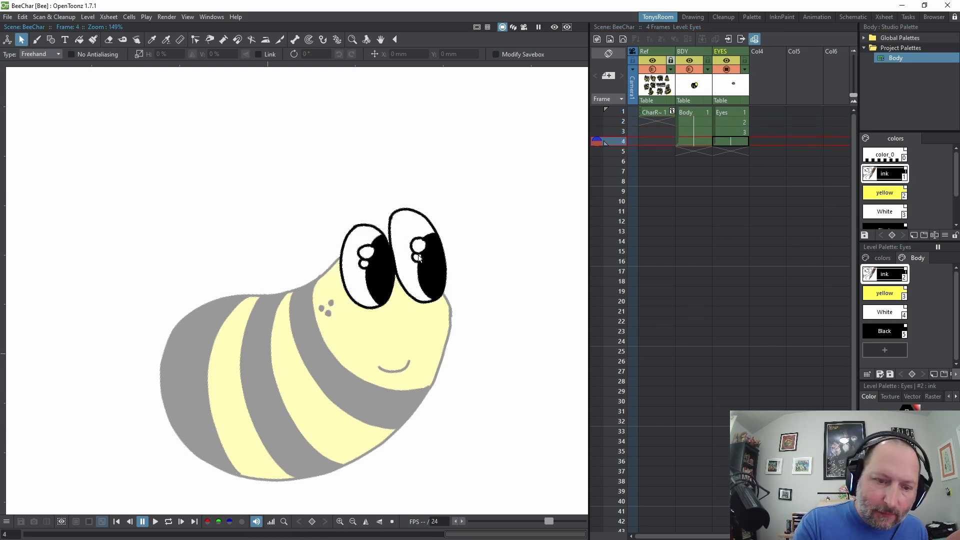
{"action": "key", "text": "b"}
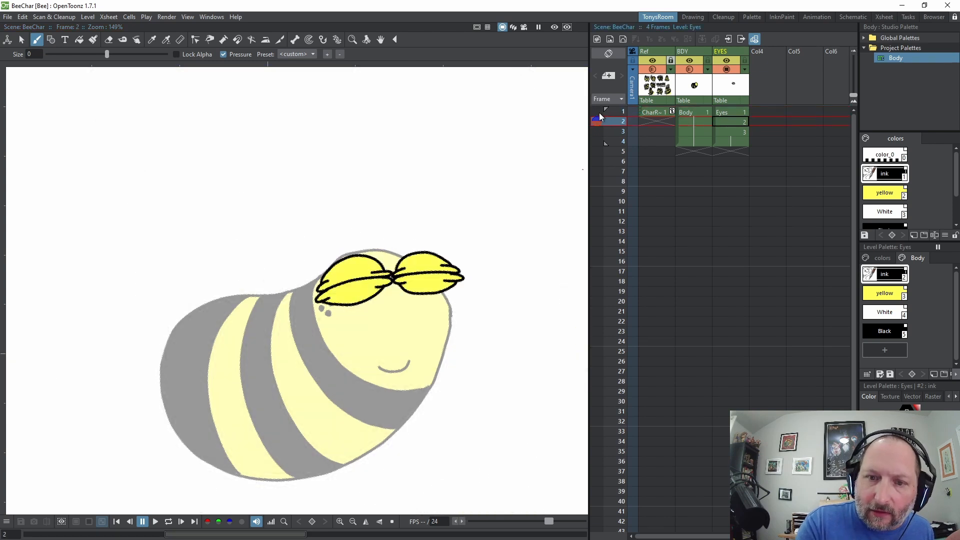
{"action": "left_click", "coordinate": [593, 111]}
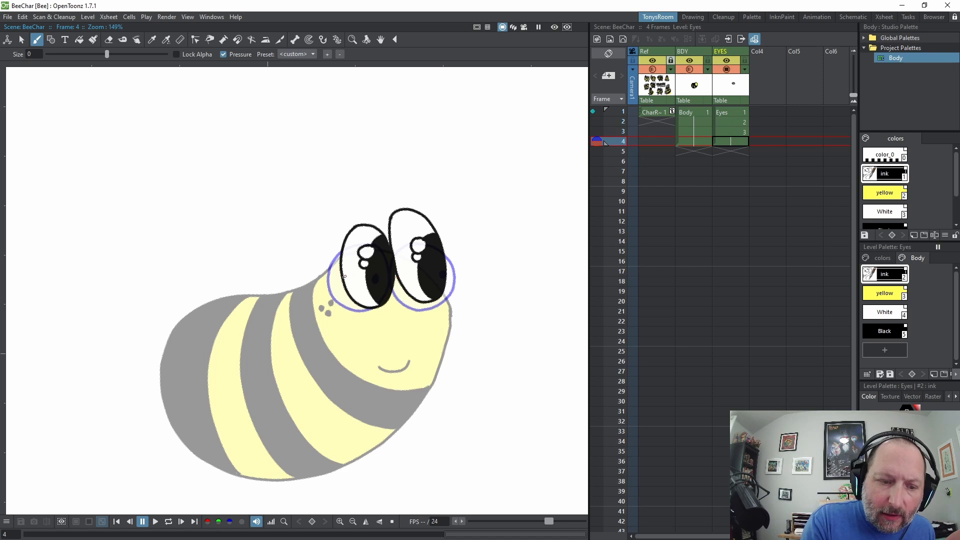
Brush two round ink eye outlines over the onion skin on frame 4, with a pair of nearly closed lid lines across each
{"action": "mouse_move", "coordinate": [381, 246]}
{"action": "left_mouse_down"}
{"action": "mouse_move", "coordinate": [328, 270]}
{"action": "mouse_move", "coordinate": [345, 310]}
{"action": "mouse_move", "coordinate": [392, 290]}
{"action": "mouse_move", "coordinate": [385, 251]}
{"action": "mouse_move", "coordinate": [402, 300]}
{"action": "mouse_move", "coordinate": [442, 305]}
{"action": "mouse_move", "coordinate": [446, 250]}
{"action": "mouse_move", "coordinate": [422, 242]}
{"action": "left_mouse_up"}
{"action": "left_click_drag", "start_coordinate": [393, 272], "coordinate": [459, 267]}
{"action": "left_click_drag", "start_coordinate": [398, 276], "coordinate": [458, 276]}
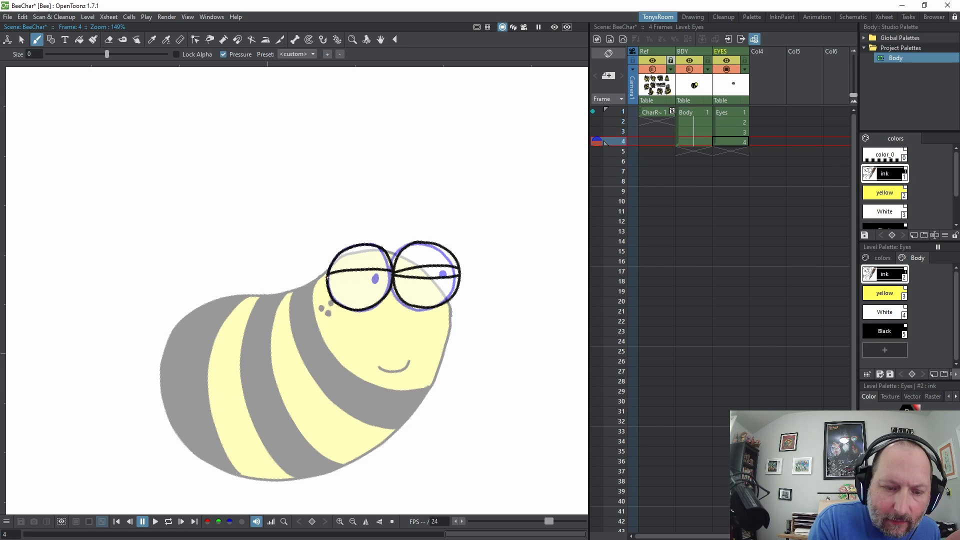
{"action": "left_click_drag", "start_coordinate": [327, 278], "coordinate": [389, 276]}
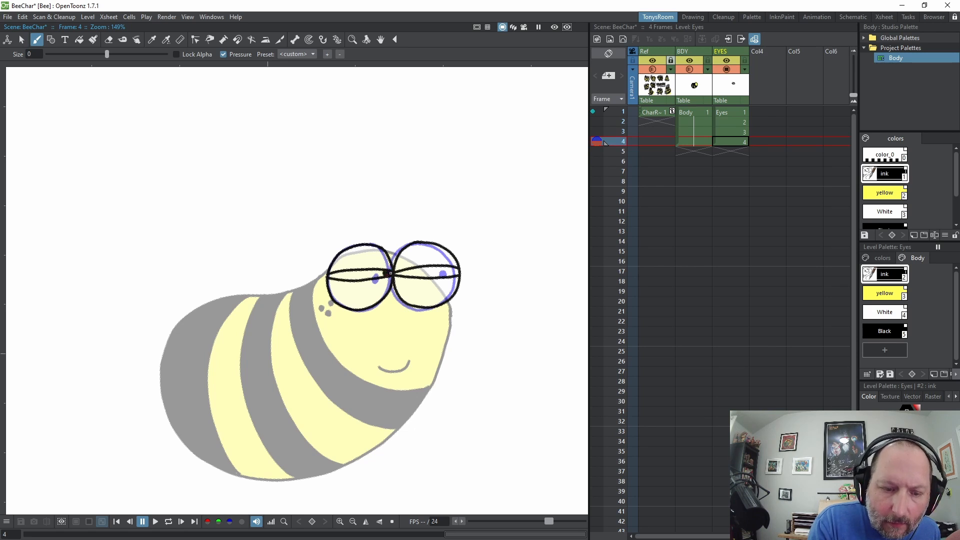
Brush the ink pupil into the outer end of the right eye's narrow slit on frame 4, and fill both slits White
{"action": "left_click_drag", "start_coordinate": [454, 271], "coordinate": [454, 273]}
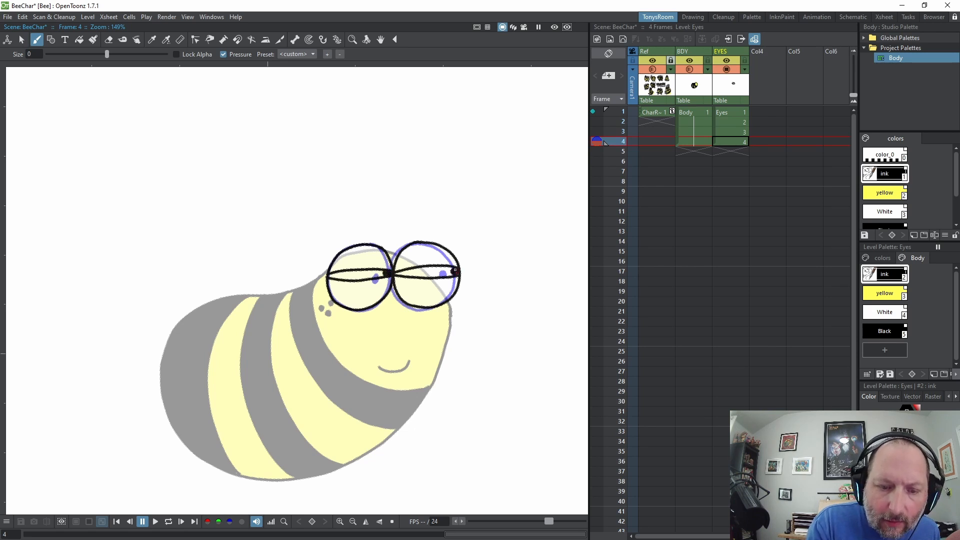
{"action": "left_click", "coordinate": [885, 312]}
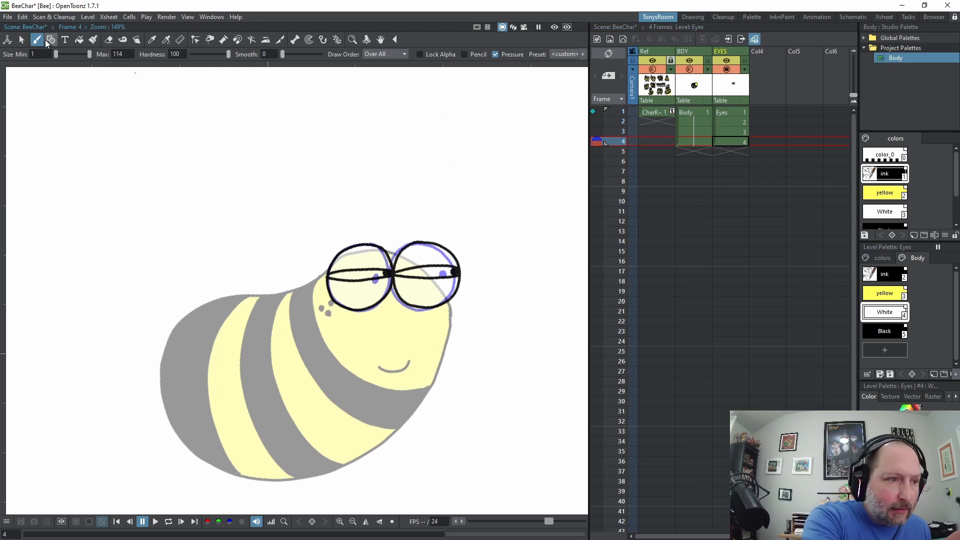
{"action": "left_click", "coordinate": [79, 40]}
{"action": "left_click", "coordinate": [426, 273]}
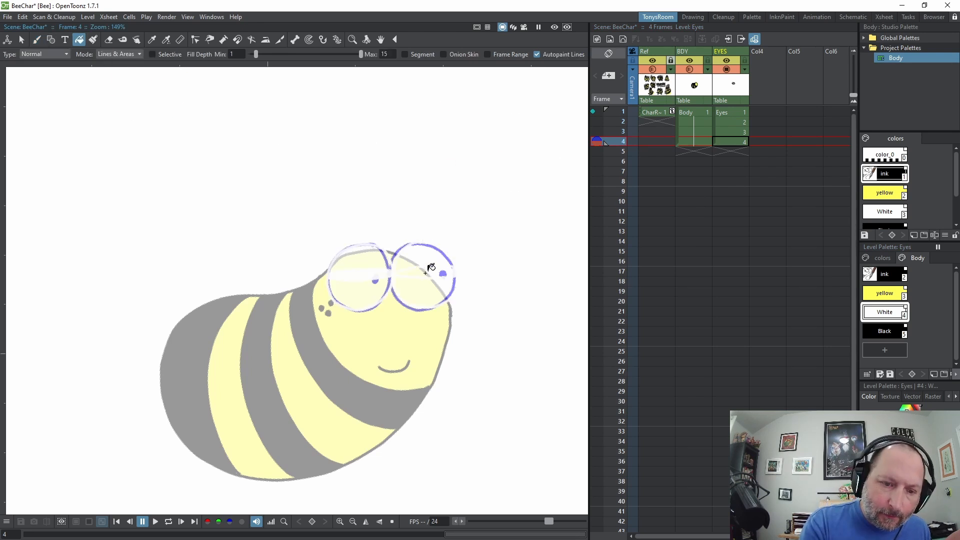
{"action": "key", "text": "ctrl+z"}
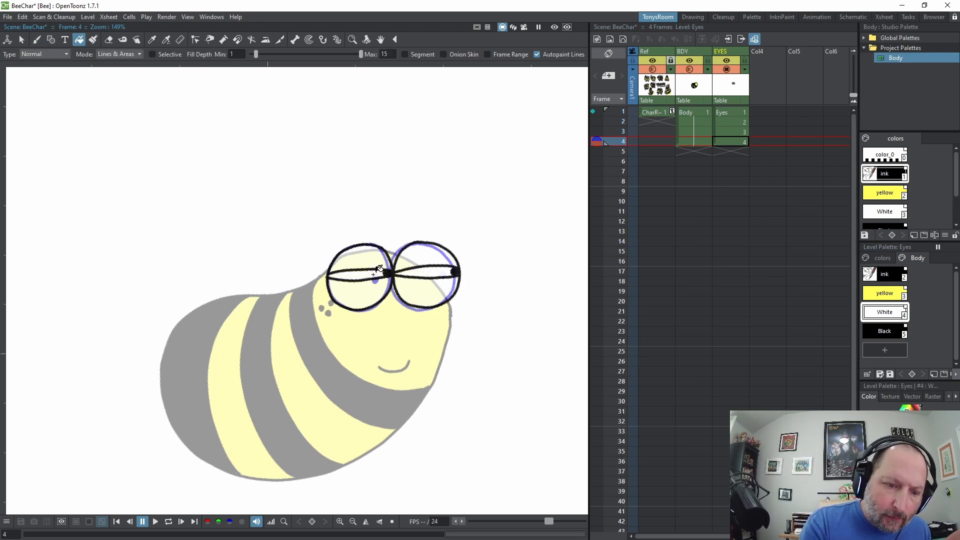
Fill the upper and lower lids of both squinting eyes on frame 4 with yellow
{"action": "left_click", "coordinate": [430, 289]}
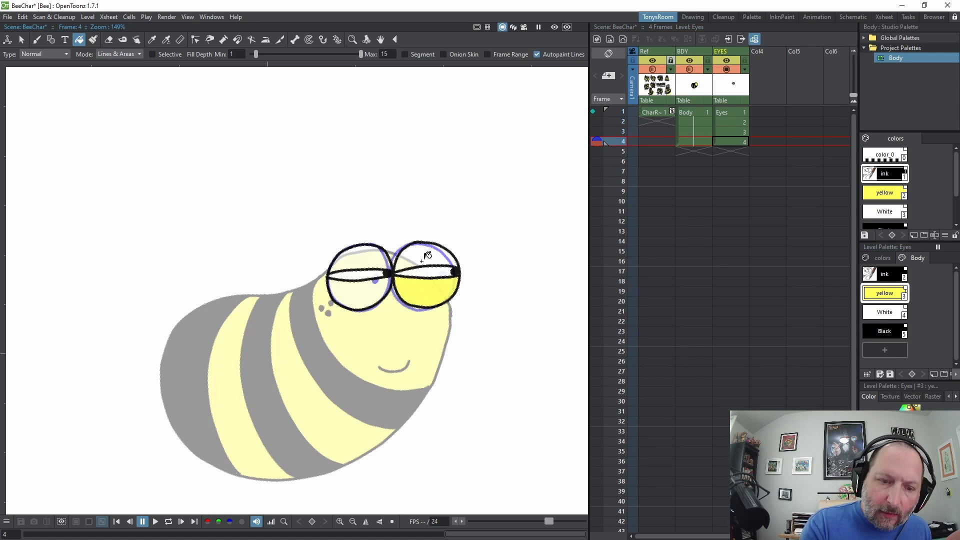
{"action": "left_click", "coordinate": [423, 261]}
{"action": "left_click", "coordinate": [358, 293]}
{"action": "left_click", "coordinate": [366, 256]}
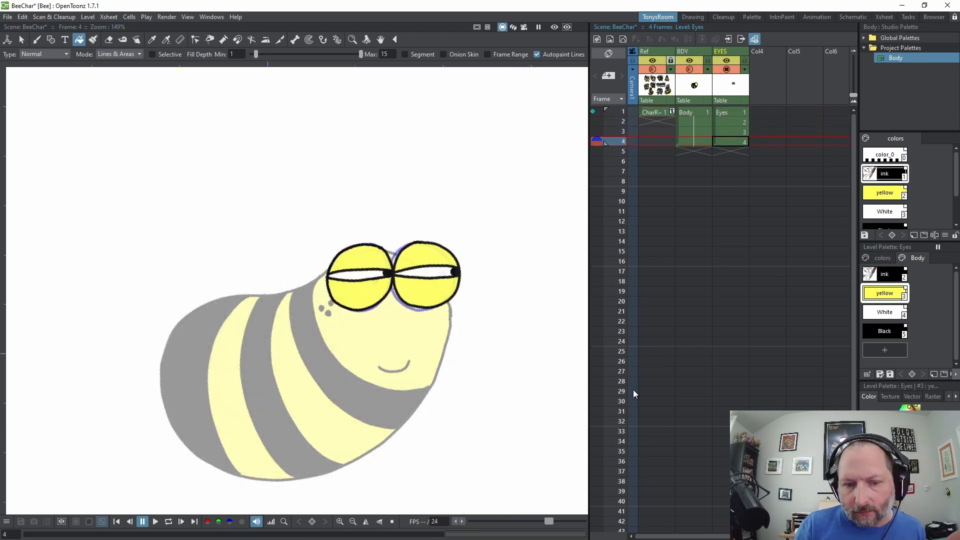
Extend the Body and Eyes levels to frame 5 and ready the ink brush on the Eyes cell there
{"action": "left_click", "coordinate": [36, 39]}
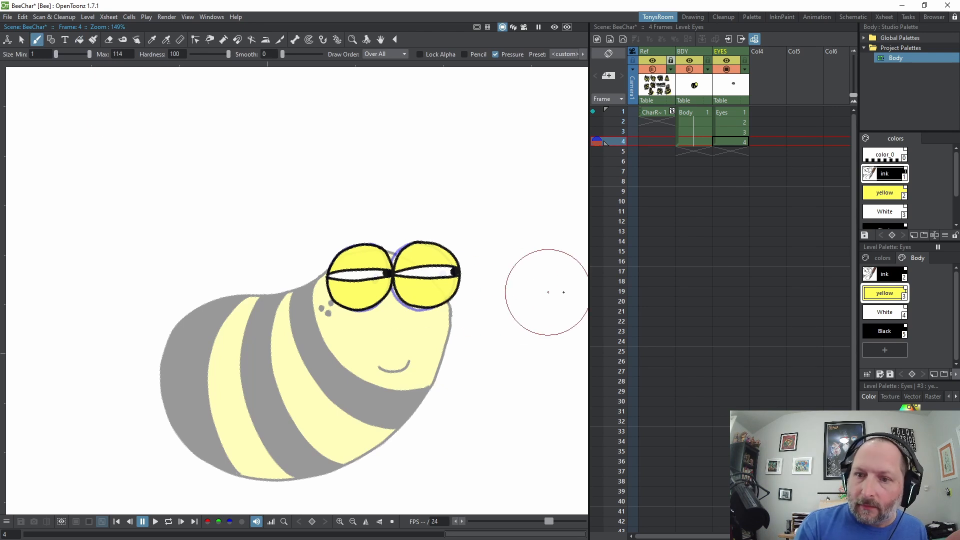
{"action": "left_click", "coordinate": [576, 295]}
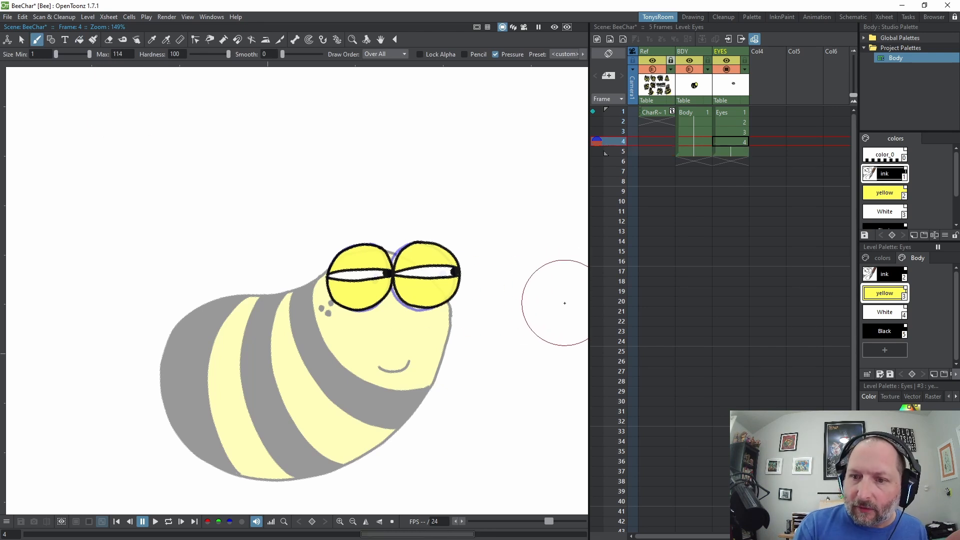
{"action": "left_click", "coordinate": [882, 277]}
{"action": "left_click", "coordinate": [743, 151]}
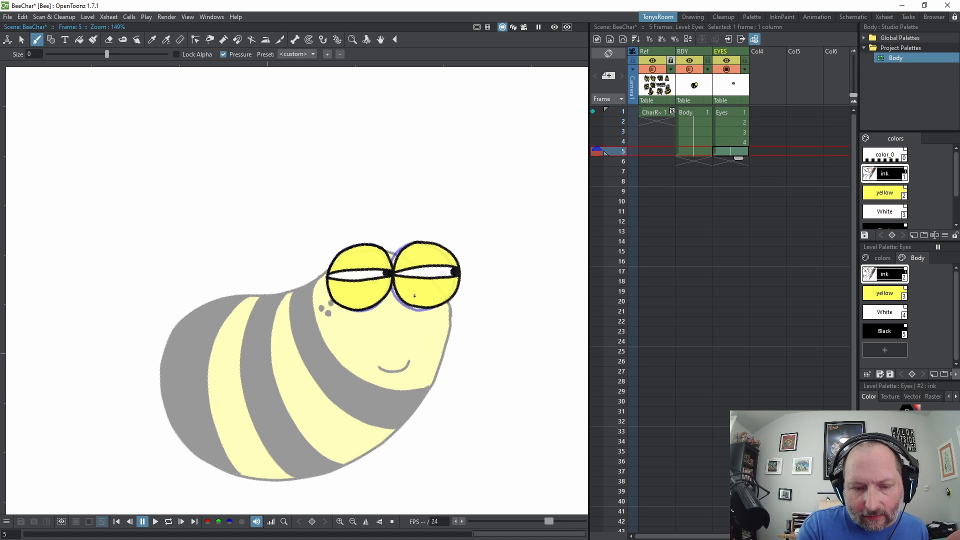
{"action": "key", "text": "Up"}
{"action": "key", "text": "Down"}
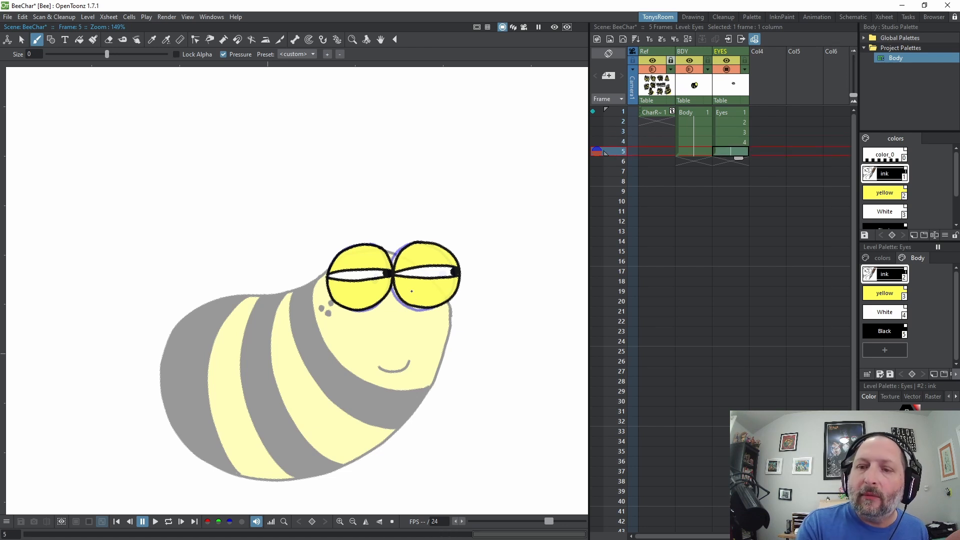
Brush two round ink eyes with pupils low at their inner edges on frame 5, and flip against the preceding eye drawings
{"action": "mouse_move", "coordinate": [368, 243]}
{"action": "left_mouse_down"}
{"action": "mouse_move", "coordinate": [339, 252]}
{"action": "mouse_move", "coordinate": [331, 275]}
{"action": "mouse_move", "coordinate": [335, 300]}
{"action": "mouse_move", "coordinate": [352, 310]}
{"action": "mouse_move", "coordinate": [373, 307]}
{"action": "mouse_move", "coordinate": [388, 288]}
{"action": "mouse_move", "coordinate": [389, 263]}
{"action": "mouse_move", "coordinate": [362, 241]}
{"action": "left_mouse_up"}
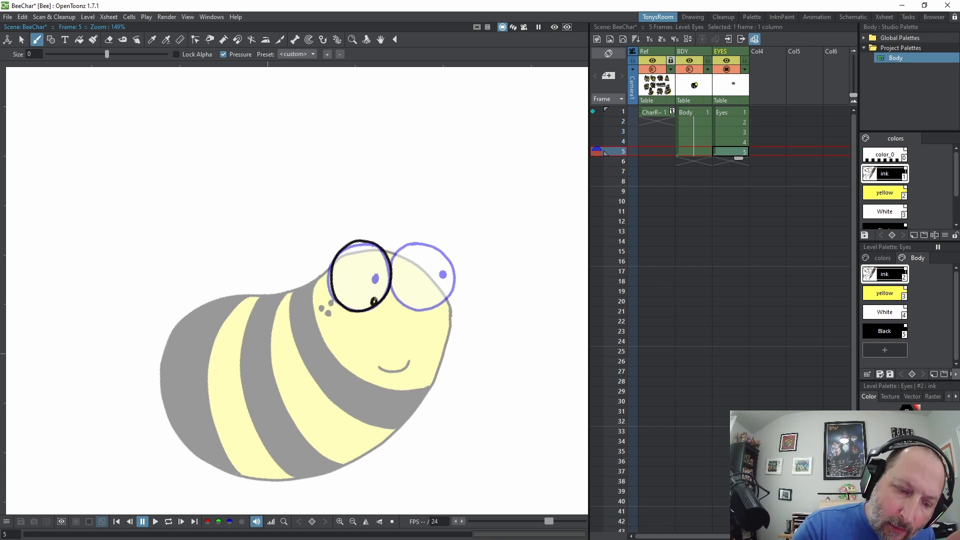
{"action": "left_click_drag", "start_coordinate": [374, 302], "coordinate": [377, 300]}
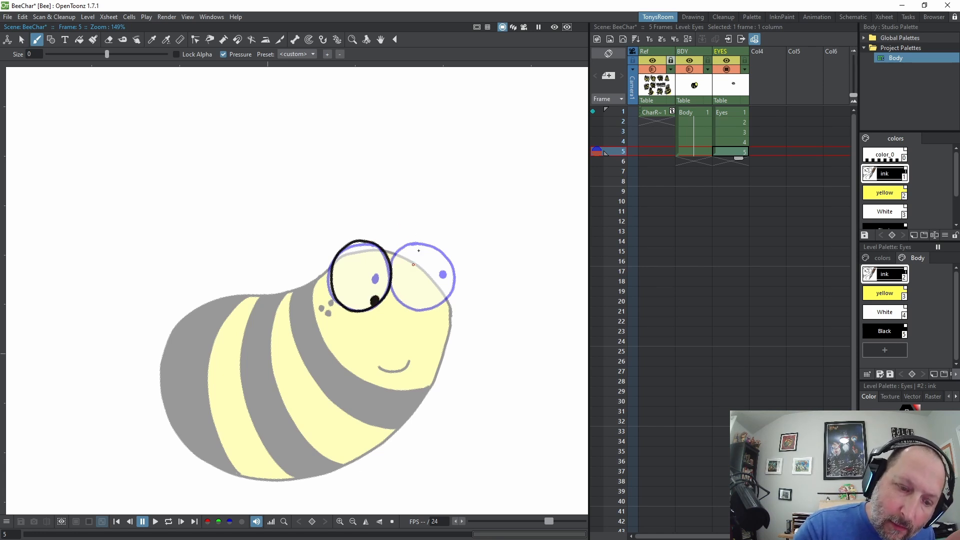
{"action": "mouse_move", "coordinate": [409, 239]}
{"action": "left_mouse_down"}
{"action": "mouse_move", "coordinate": [393, 288]}
{"action": "mouse_move", "coordinate": [410, 308]}
{"action": "mouse_move", "coordinate": [435, 305]}
{"action": "mouse_move", "coordinate": [448, 282]}
{"action": "mouse_move", "coordinate": [438, 249]}
{"action": "mouse_move", "coordinate": [404, 236]}
{"action": "left_mouse_up"}
{"action": "left_click_drag", "start_coordinate": [404, 299], "coordinate": [404, 301]}
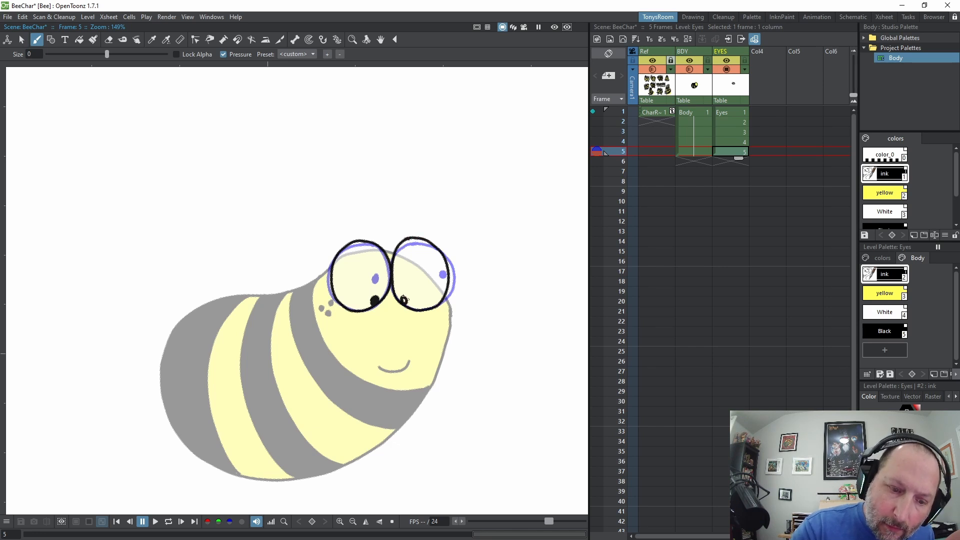
{"action": "key", "text": "Up"}
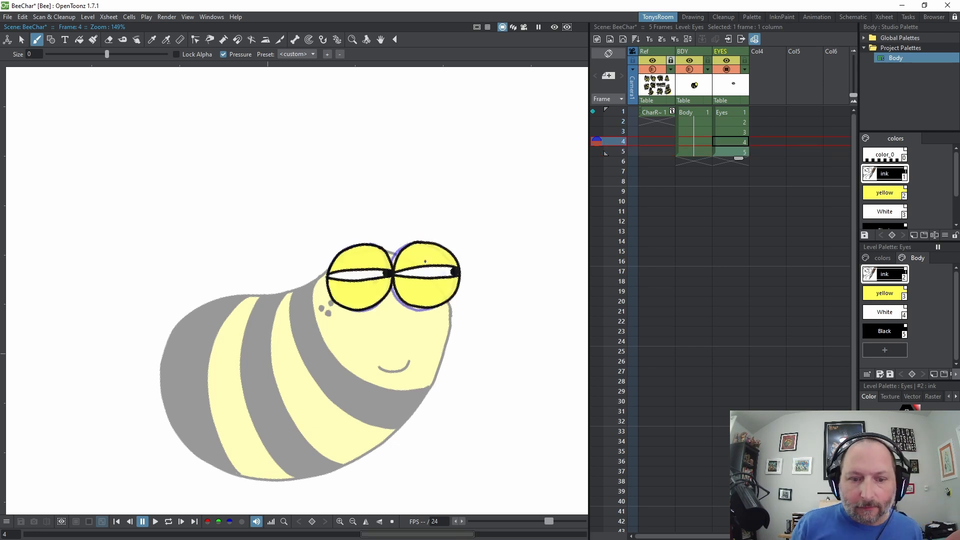
{"action": "key", "text": "Down"}
{"action": "key", "text": "Up"}
{"action": "key", "text": "Up"}
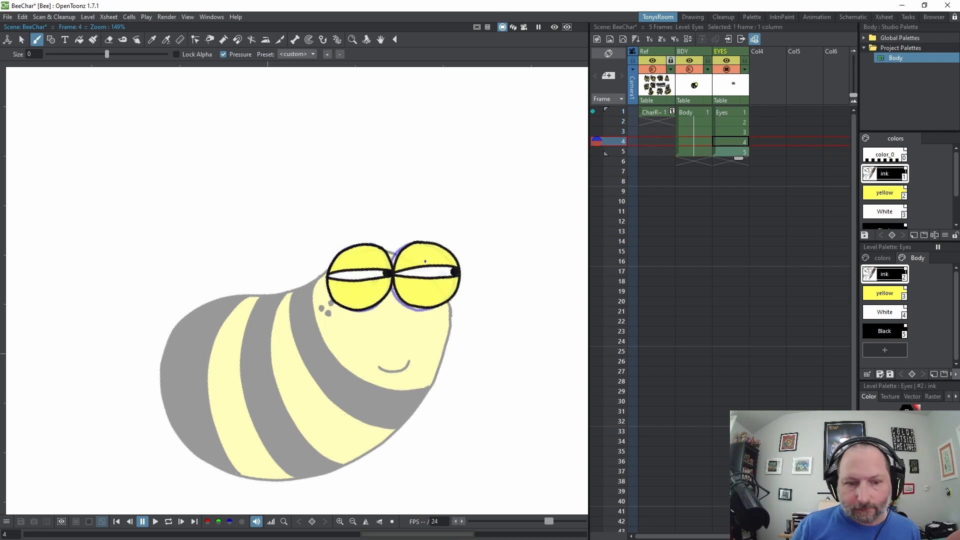
{"action": "key", "text": "Down"}
{"action": "key", "text": "Down"}
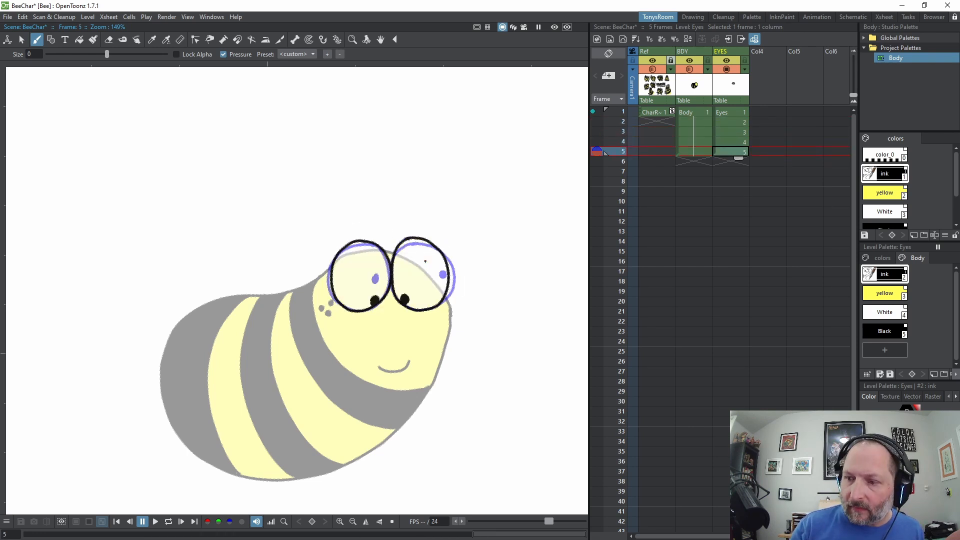
Fill both eyes on frame 5 with White, leaving the ink pupils
{"action": "left_click", "coordinate": [885, 313]}
{"action": "left_click", "coordinate": [79, 40]}
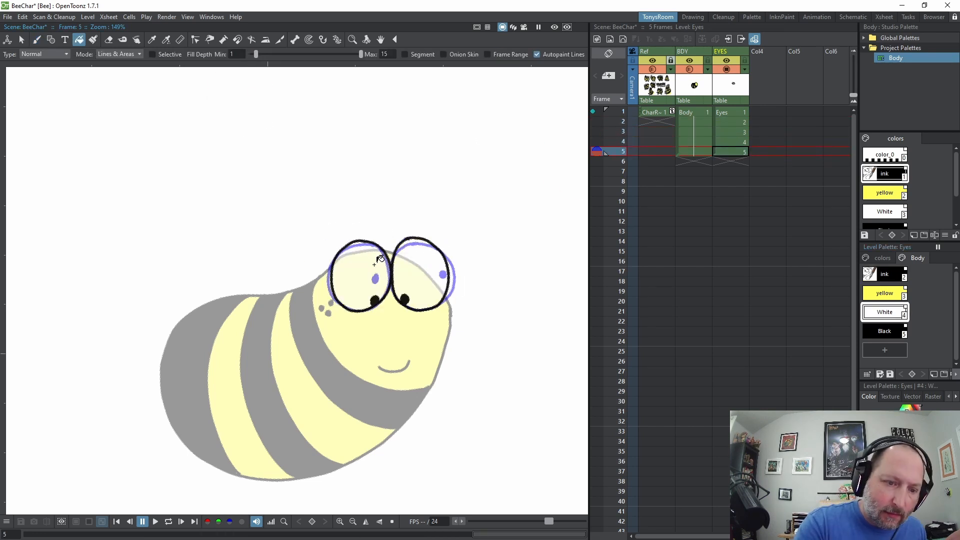
{"action": "left_click", "coordinate": [380, 258]}
{"action": "left_click", "coordinate": [430, 259]}
Flip back and forth through frames 3 to 5 to compare the filled cross-eyed drawing with the earlier eyes
{"action": "key", "text": "Up"}
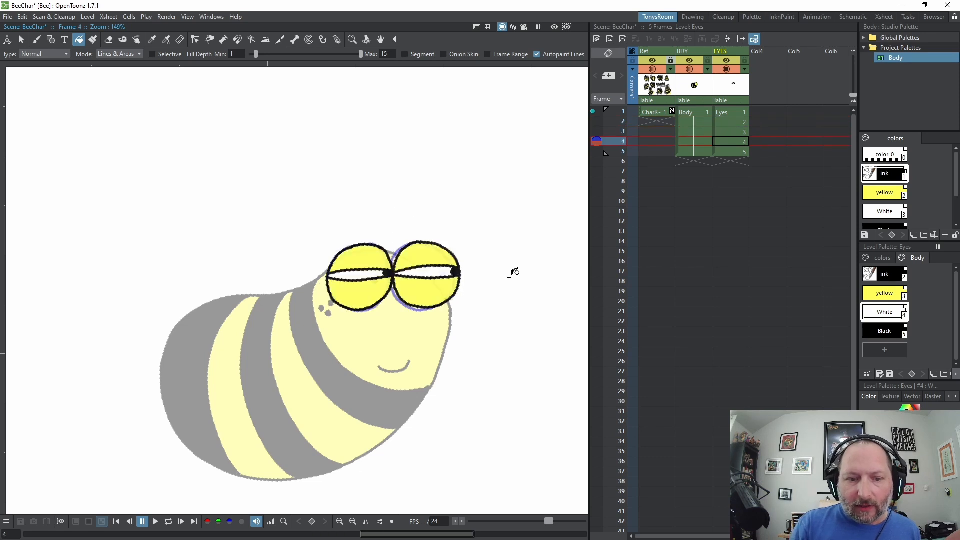
{"action": "key", "text": "Down"}
{"action": "key", "text": "Up"}
{"action": "key", "text": "Up"}
{"action": "key", "text": "Down"}
{"action": "key", "text": "Down"}
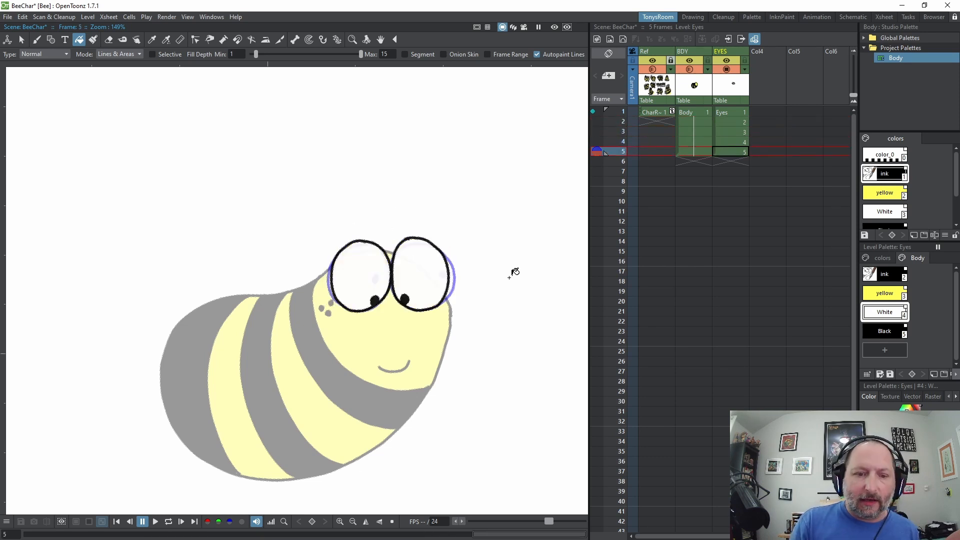
{"action": "key", "text": "Up"}
{"action": "key", "text": "Up"}
{"action": "key", "text": "Down"}
{"action": "key", "text": "Down"}
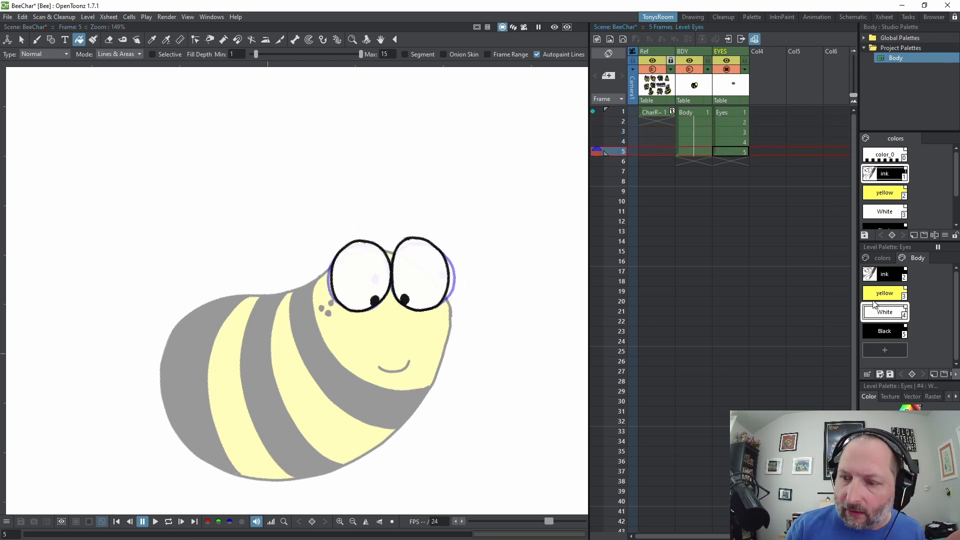
Extend the levels to frame 6 and brush two round ink eyes there, each with a pupil at its lower right edge
{"action": "left_click", "coordinate": [894, 272]}
{"action": "key", "text": "F5"}
{"action": "key", "text": "Down"}
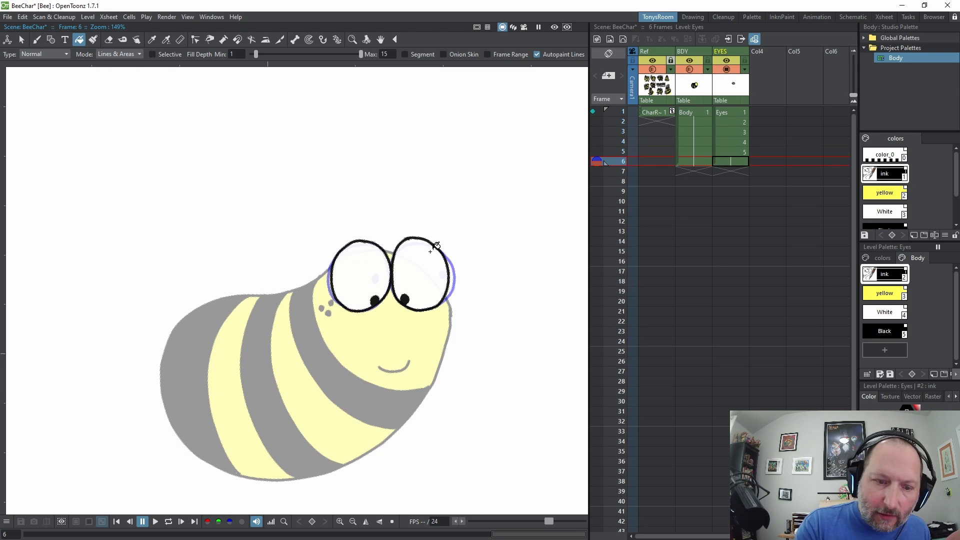
{"action": "left_click", "coordinate": [37, 39]}
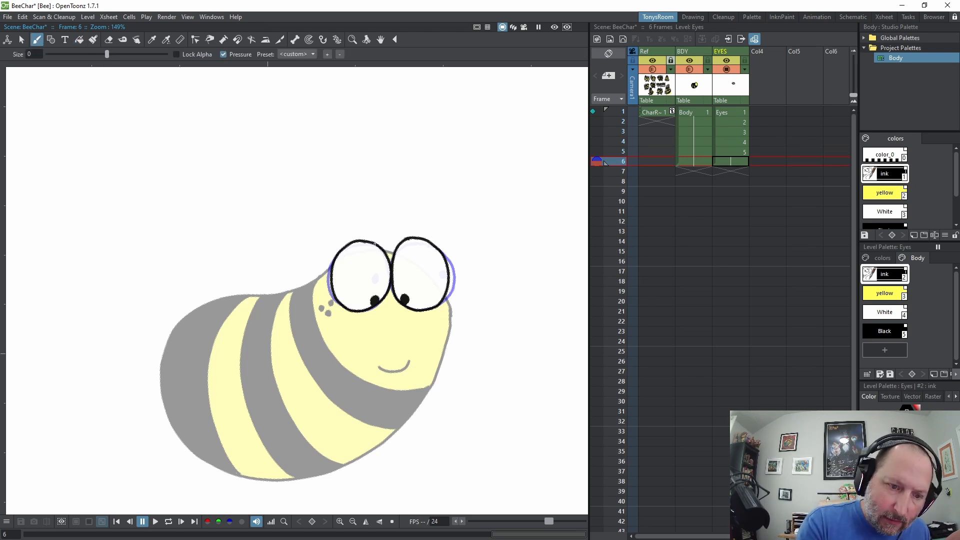
{"action": "mouse_move", "coordinate": [370, 241]}
{"action": "left_mouse_down"}
{"action": "mouse_move", "coordinate": [340, 249]}
{"action": "mouse_move", "coordinate": [331, 292]}
{"action": "mouse_move", "coordinate": [347, 309]}
{"action": "mouse_move", "coordinate": [371, 306]}
{"action": "mouse_move", "coordinate": [385, 285]}
{"action": "mouse_move", "coordinate": [377, 244]}
{"action": "mouse_move", "coordinate": [391, 249]}
{"action": "mouse_move", "coordinate": [387, 279]}
{"action": "mouse_move", "coordinate": [399, 301]}
{"action": "mouse_move", "coordinate": [424, 308]}
{"action": "mouse_move", "coordinate": [447, 293]}
{"action": "mouse_move", "coordinate": [447, 256]}
{"action": "mouse_move", "coordinate": [404, 238]}
{"action": "left_mouse_up"}
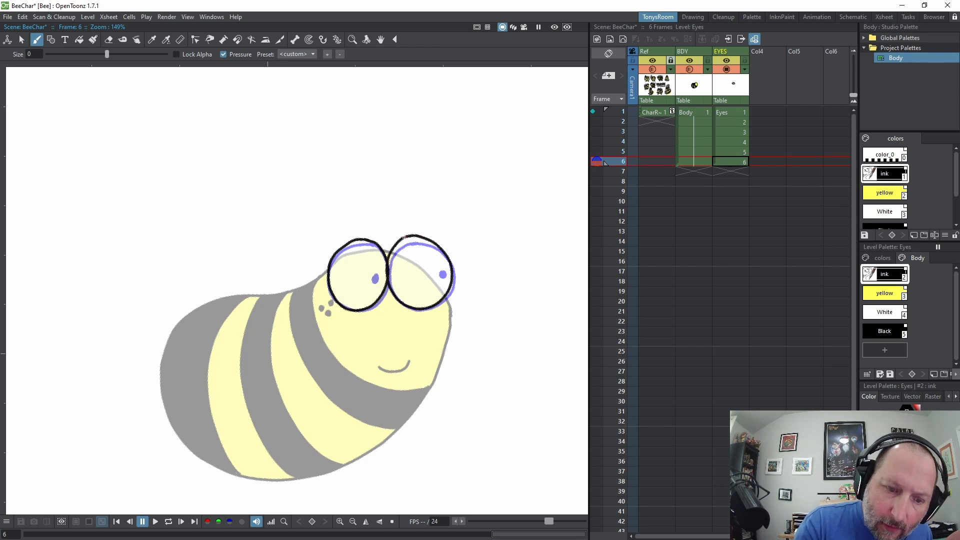
{"action": "left_click_drag", "start_coordinate": [376, 296], "coordinate": [377, 298]}
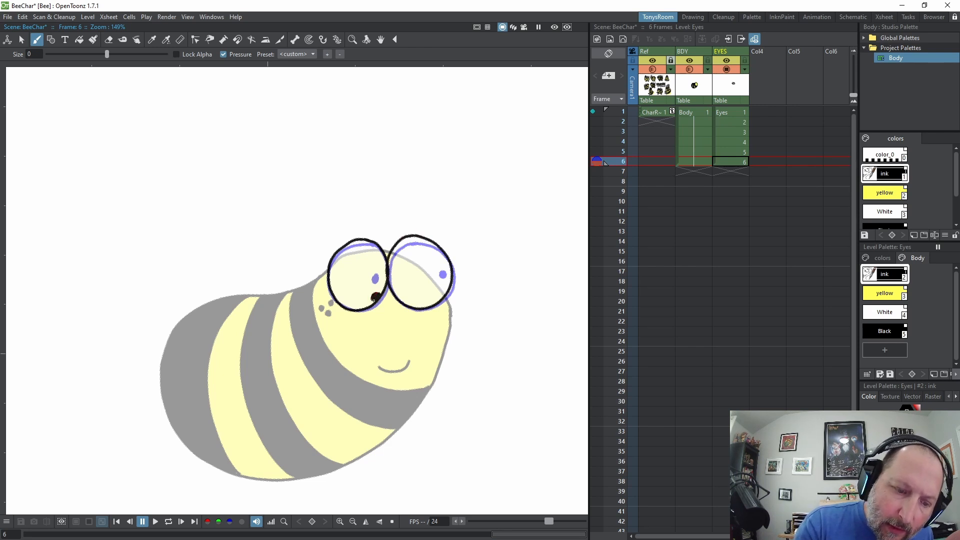
{"action": "left_click_drag", "start_coordinate": [440, 298], "coordinate": [443, 297]}
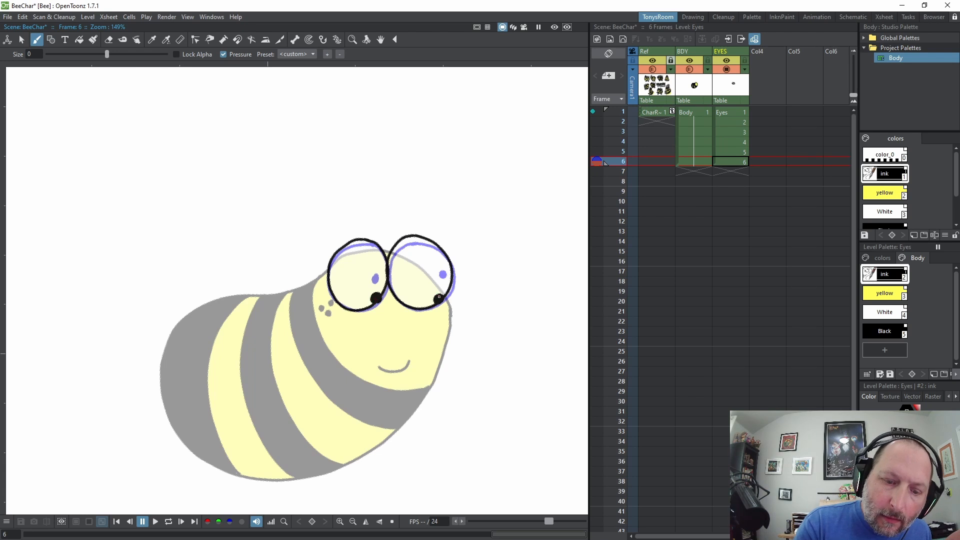
Fill both eyes on frame 6 with White around the pupils
{"action": "left_click", "coordinate": [885, 312]}
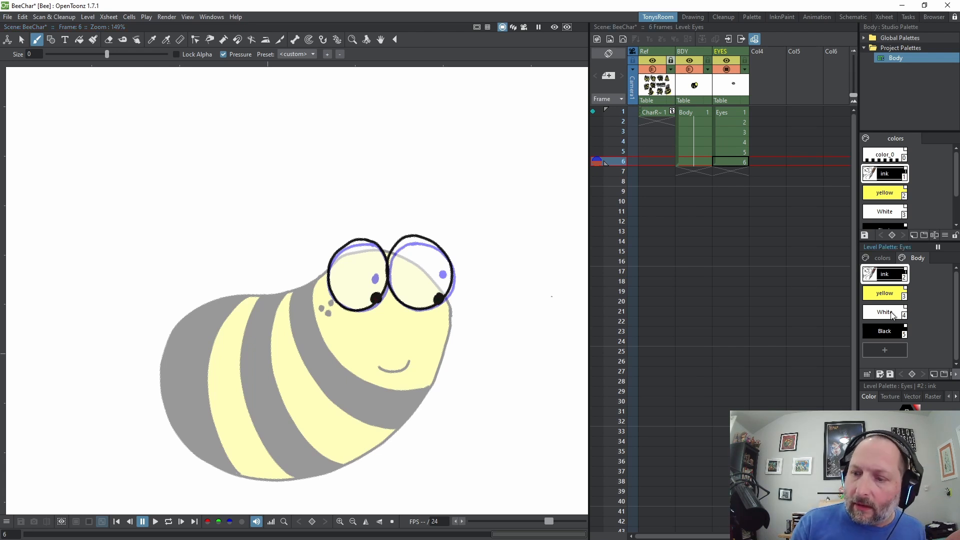
{"action": "left_click", "coordinate": [79, 40]}
{"action": "left_click", "coordinate": [368, 263]}
{"action": "left_click", "coordinate": [426, 266]}
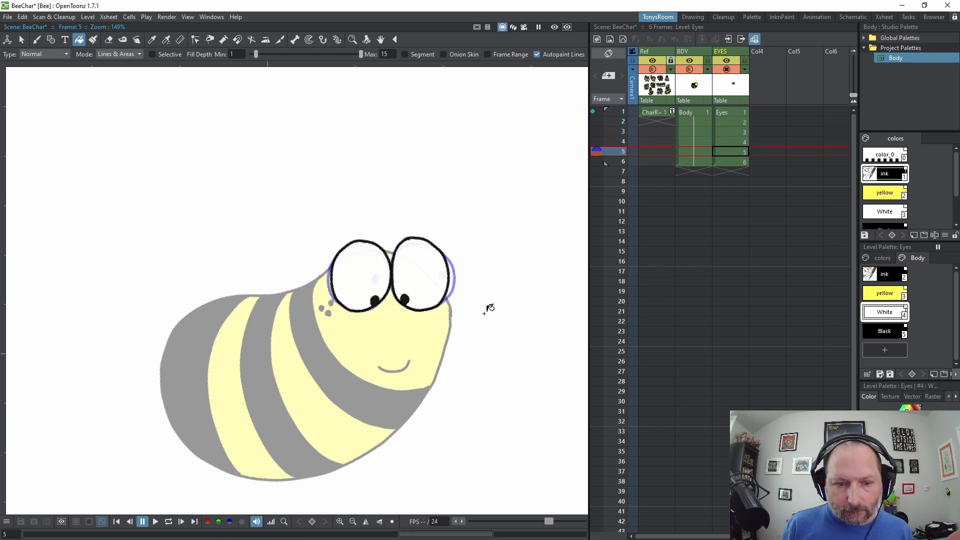
Extend the Body and Eyes levels to frame 7 and go there with the ink brush ready
{"action": "left_click", "coordinate": [895, 272]}
{"action": "left_click", "coordinate": [742, 160]}
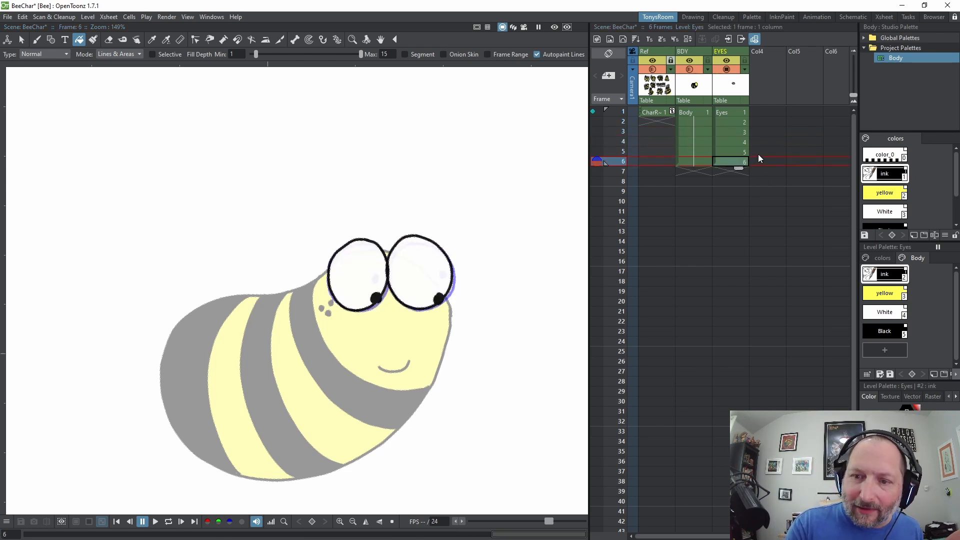
{"action": "key", "text": "F5"}
{"action": "left_click", "coordinate": [37, 40]}
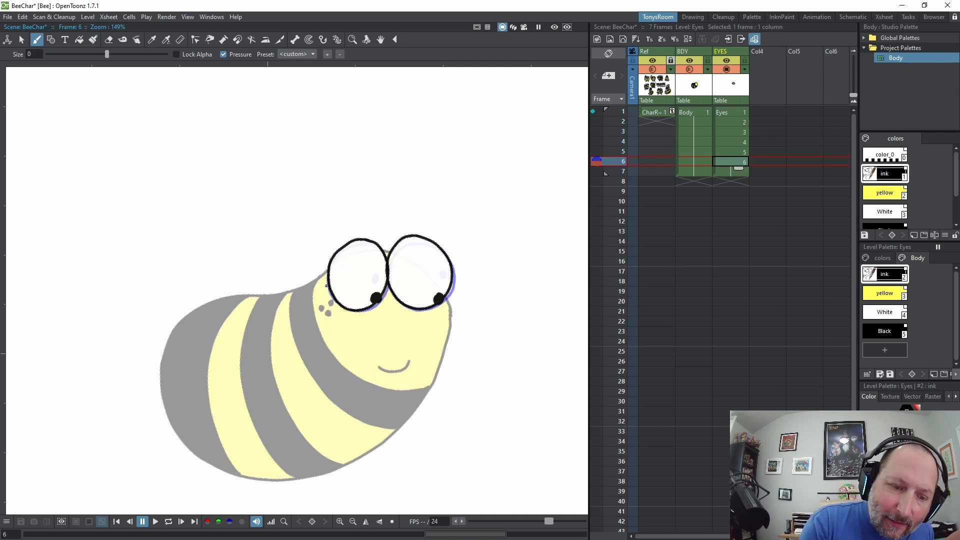
{"action": "key", "text": "."}
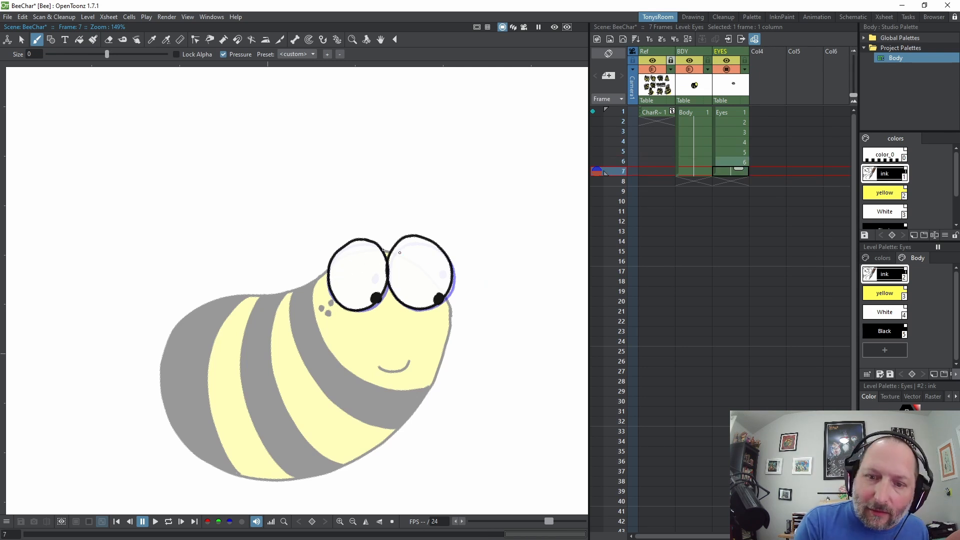
Brush two round ink eyes on frame 7, each crossed by an arched lid line with a half pupil resting on it
{"action": "left_click_drag", "start_coordinate": [326, 285], "coordinate": [389, 270]}
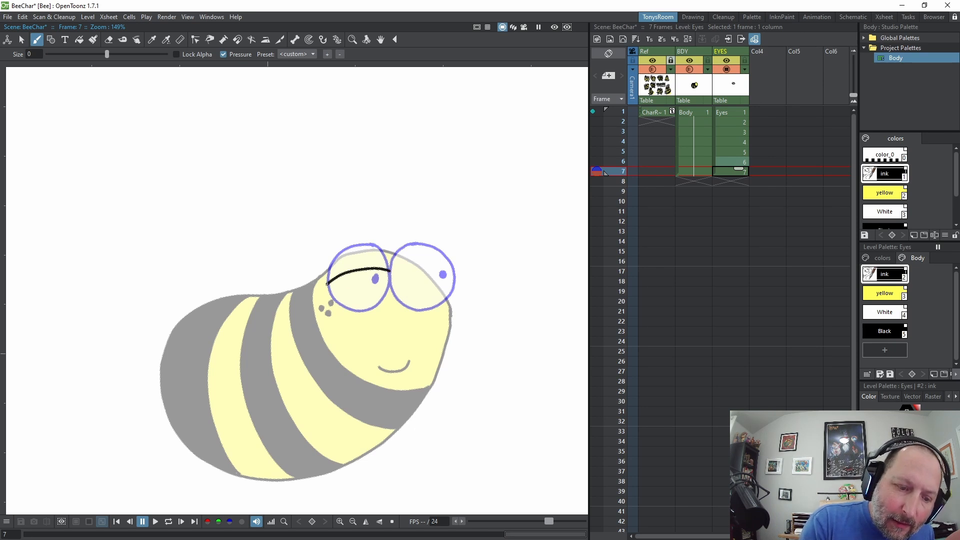
{"action": "mouse_move", "coordinate": [328, 284]}
{"action": "left_mouse_down"}
{"action": "mouse_move", "coordinate": [343, 309]}
{"action": "mouse_move", "coordinate": [363, 312]}
{"action": "mouse_move", "coordinate": [391, 277]}
{"action": "mouse_move", "coordinate": [378, 249]}
{"action": "mouse_move", "coordinate": [346, 248]}
{"action": "mouse_move", "coordinate": [328, 287]}
{"action": "mouse_move", "coordinate": [365, 269]}
{"action": "left_mouse_up"}
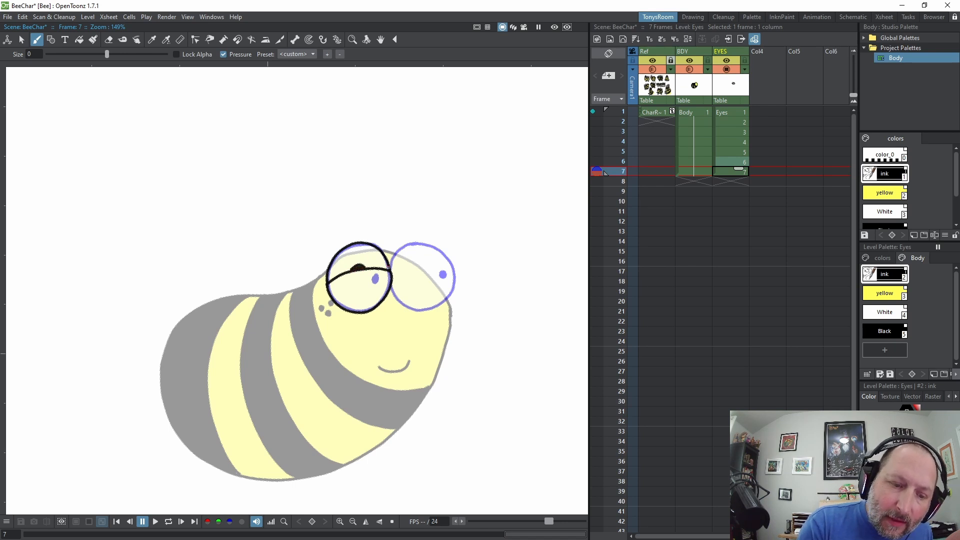
{"action": "mouse_move", "coordinate": [390, 261]}
{"action": "left_mouse_down"}
{"action": "mouse_move", "coordinate": [417, 239]}
{"action": "mouse_move", "coordinate": [450, 260]}
{"action": "mouse_move", "coordinate": [453, 284]}
{"action": "mouse_move", "coordinate": [428, 303]}
{"action": "mouse_move", "coordinate": [391, 289]}
{"action": "mouse_move", "coordinate": [399, 277]}
{"action": "mouse_move", "coordinate": [389, 271]}
{"action": "mouse_move", "coordinate": [446, 256]}
{"action": "mouse_move", "coordinate": [422, 246]}
{"action": "mouse_move", "coordinate": [402, 253]}
{"action": "mouse_move", "coordinate": [438, 248]}
{"action": "mouse_move", "coordinate": [413, 246]}
{"action": "left_mouse_up"}
{"action": "key", "text": "ctrl+z"}
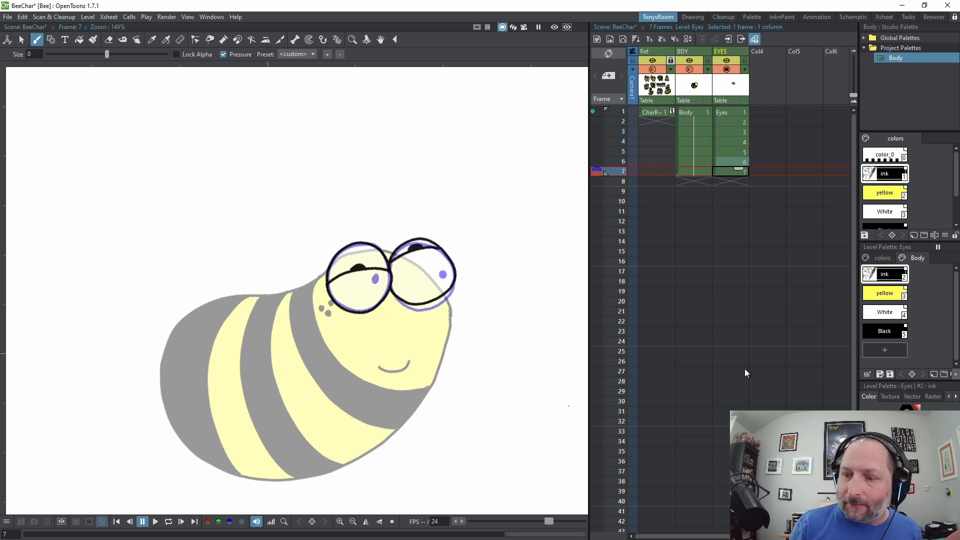
Fill the areas above the arched lid lines of both eyes on frame 7 with White
{"action": "left_click", "coordinate": [884, 312]}
{"action": "left_click", "coordinate": [79, 40]}
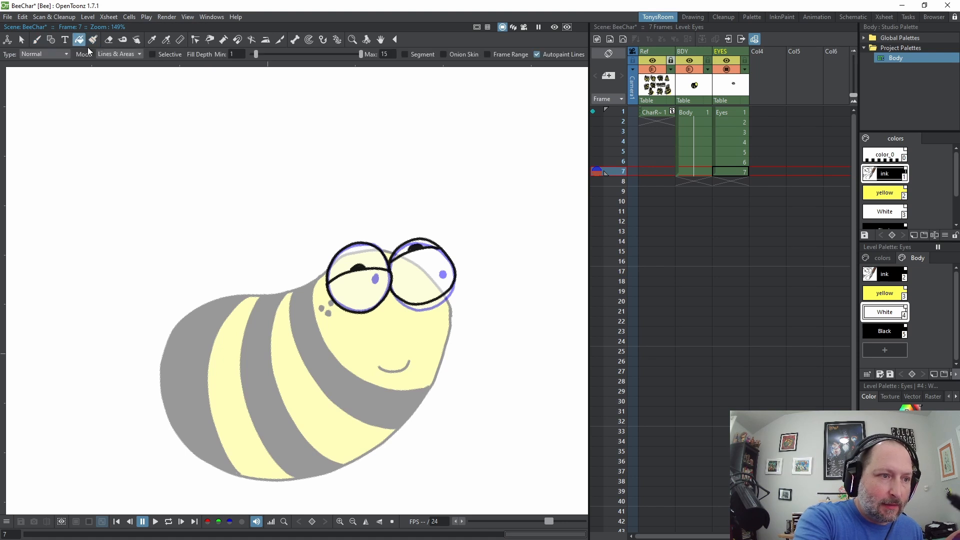
{"action": "left_click", "coordinate": [354, 254]}
{"action": "left_click", "coordinate": [403, 251]}
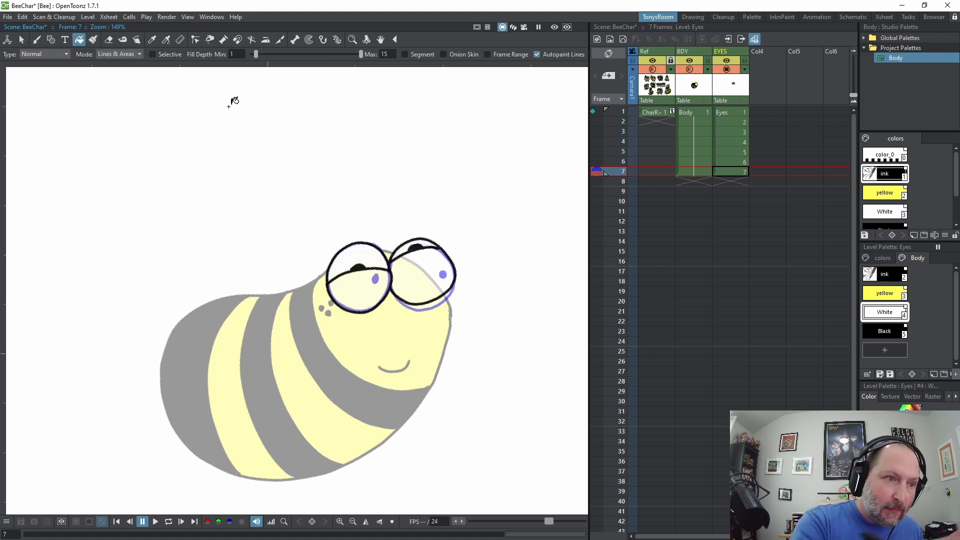
Fill the areas below the arched lid lines of both eyes on frame 7 with yellow
{"action": "left_click", "coordinate": [882, 294]}
{"action": "left_click", "coordinate": [434, 270]}
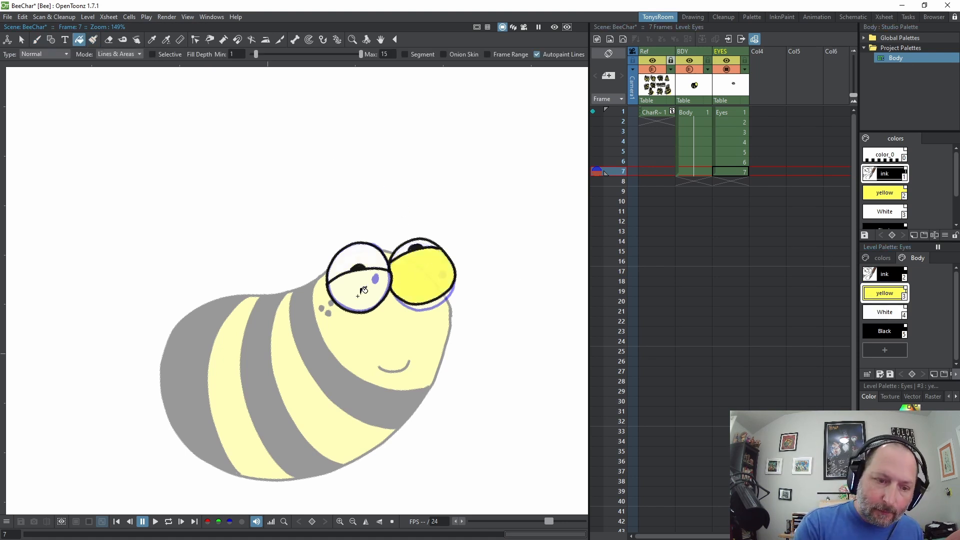
{"action": "left_click", "coordinate": [362, 291]}
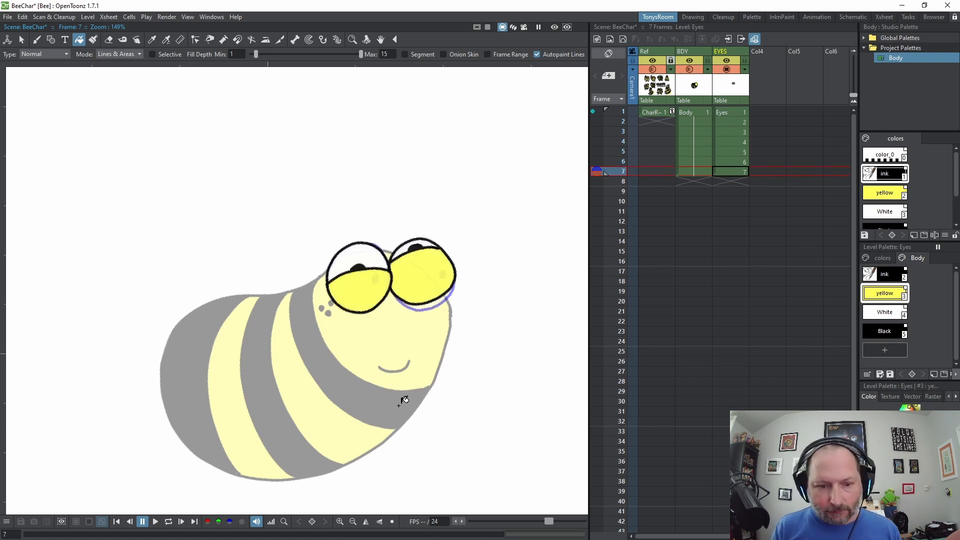
Delete frames 2 to 7 from the Xsheet so only frame 1 remains, and return to frame 1 of the Eyes level
{"action": "left_click", "coordinate": [739, 112]}
{"action": "left_click", "coordinate": [733, 122]}
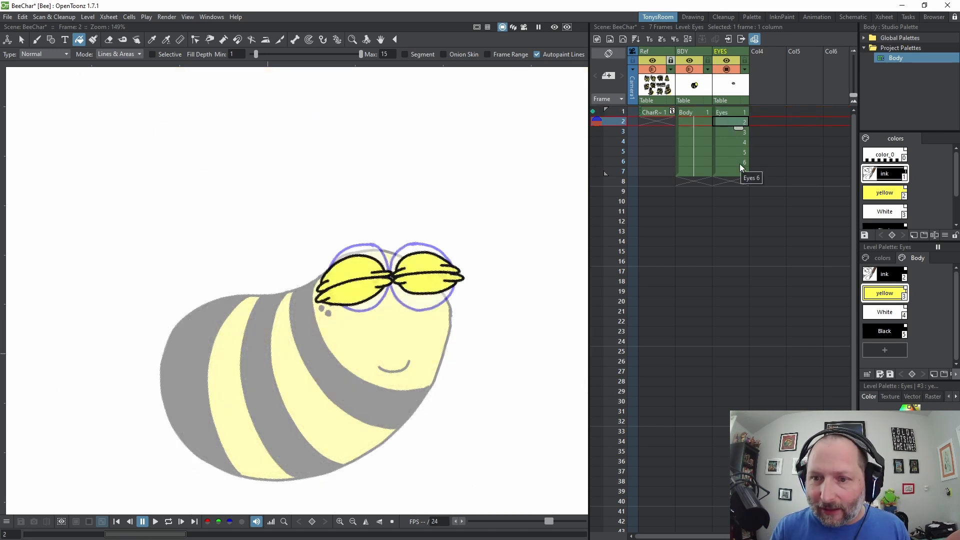
{"action": "key", "text": "Delete"}
{"action": "key", "text": "Delete"}
{"action": "key", "text": "Delete"}
{"action": "key", "text": "Delete"}
{"action": "key", "text": "Delete"}
{"action": "key", "text": "Delete"}
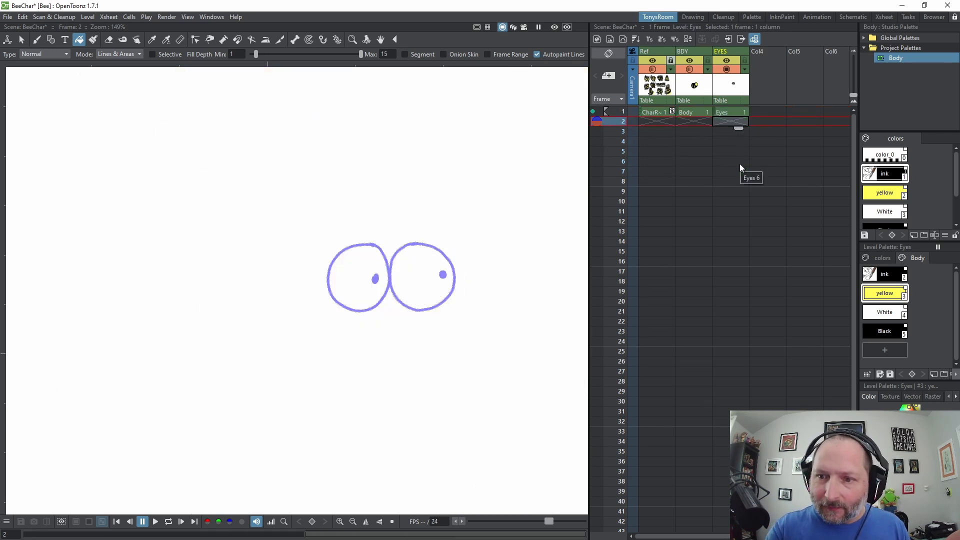
{"action": "left_click", "coordinate": [729, 112]}
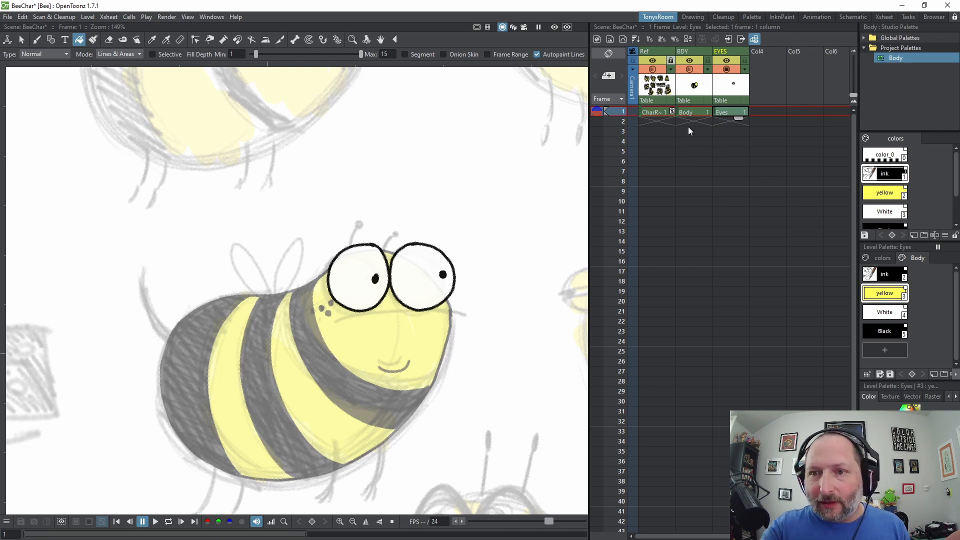
Review the seven Eyes drawings one by one in the Drawing room's level strip, and return to TonysRoom
{"action": "left_click", "coordinate": [699, 17]}
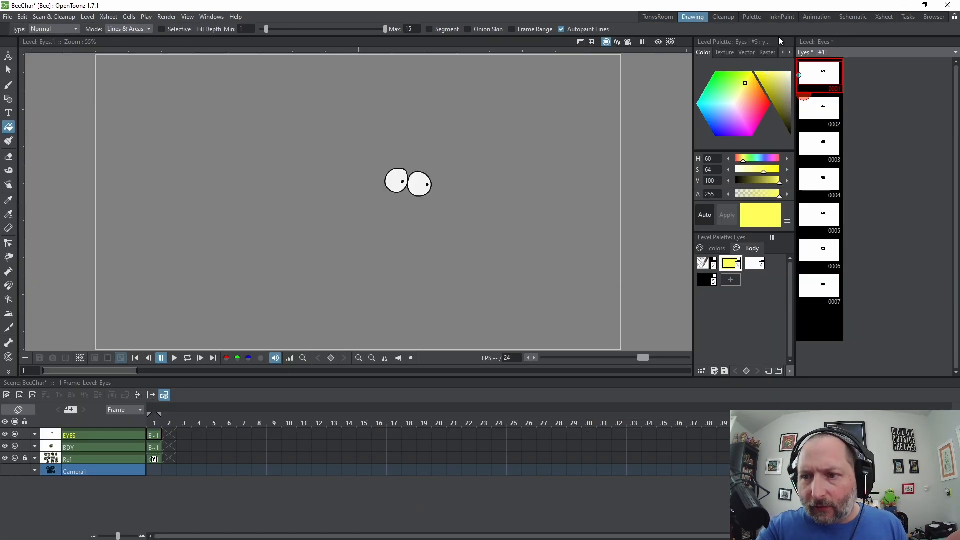
{"action": "key", "text": "Down"}
{"action": "key", "text": "Down"}
{"action": "key", "text": "Down"}
{"action": "key", "text": "Down"}
{"action": "key", "text": "Down"}
{"action": "key", "text": "Down"}
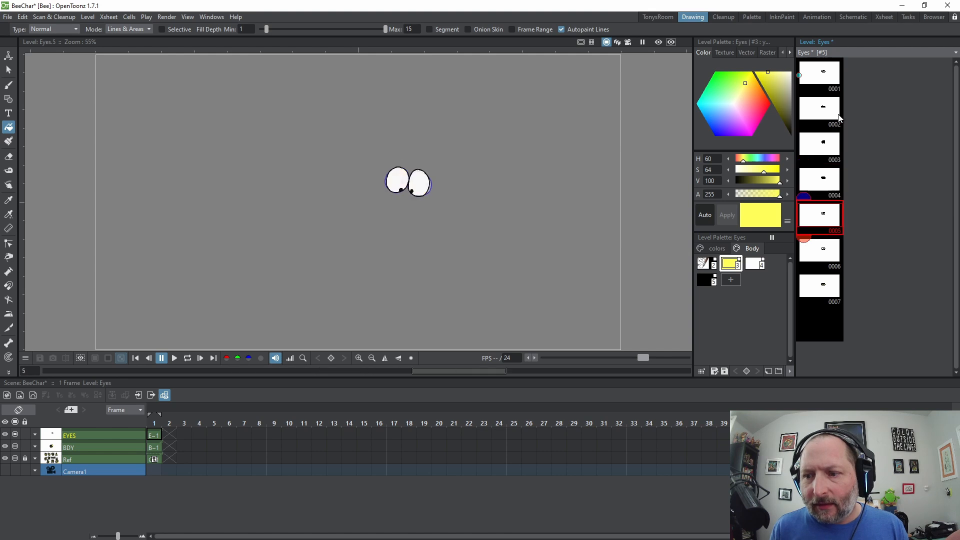
{"action": "key", "text": "Up"}
{"action": "key", "text": "Up"}
{"action": "key", "text": "Up"}
{"action": "key", "text": "Up"}
{"action": "key", "text": "Up"}
{"action": "key", "text": "Up"}
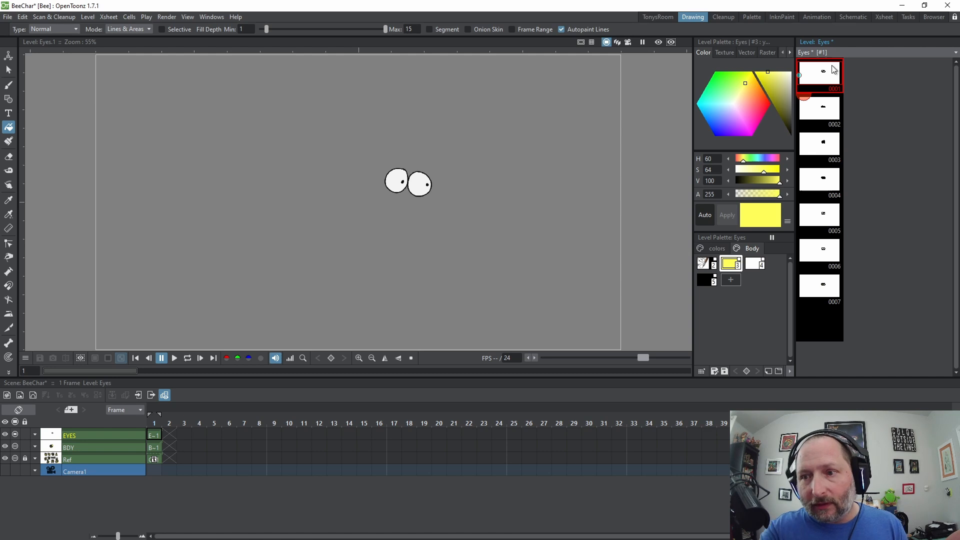
{"action": "left_click", "coordinate": [659, 17]}
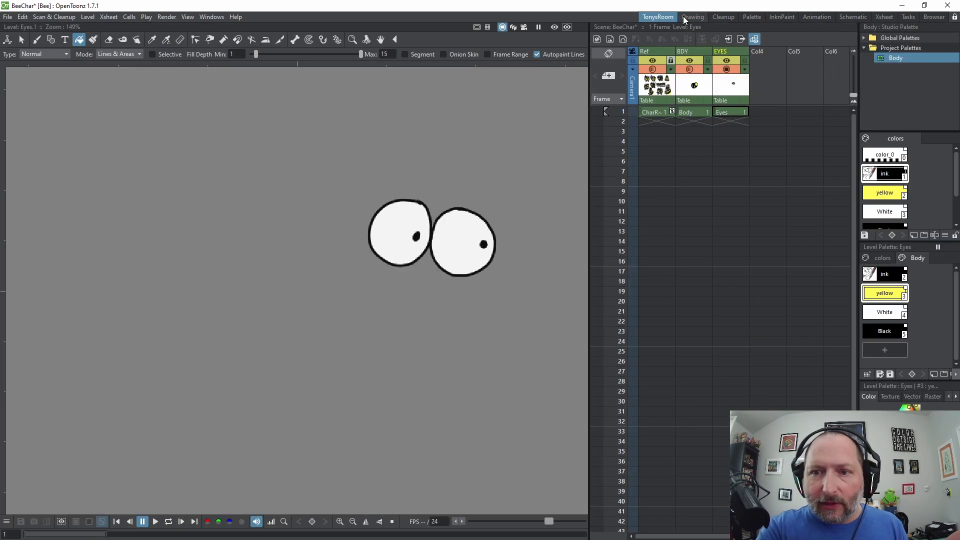
Open the Level Strip as a floating panel beside the bee's eyes, undoing the stray yellow background fill on the first Eyes drawing
{"action": "left_click", "coordinate": [893, 179]}
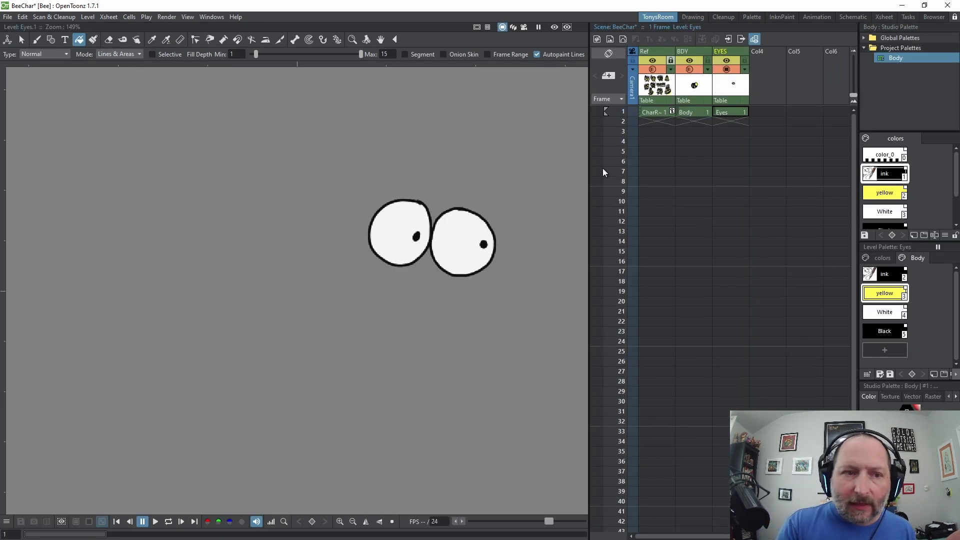
{"action": "left_click", "coordinate": [212, 16]}
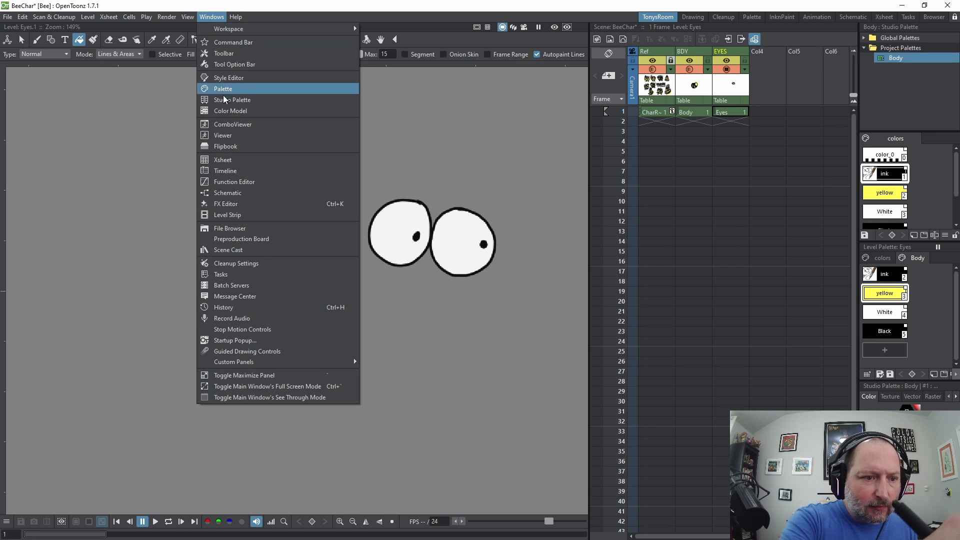
{"action": "left_click", "coordinate": [228, 214]}
{"action": "left_click", "coordinate": [236, 198]}
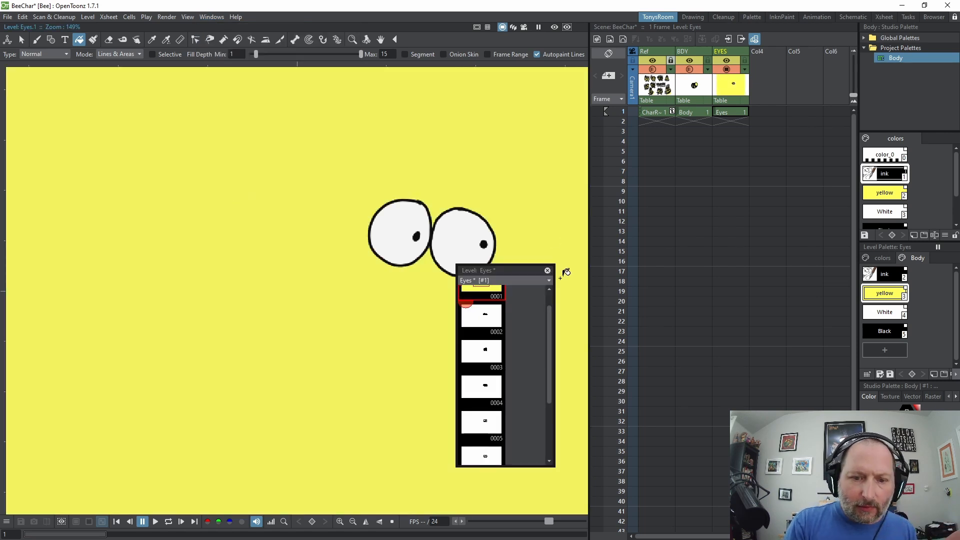
{"action": "left_click_drag", "start_coordinate": [520, 273], "coordinate": [291, 255]}
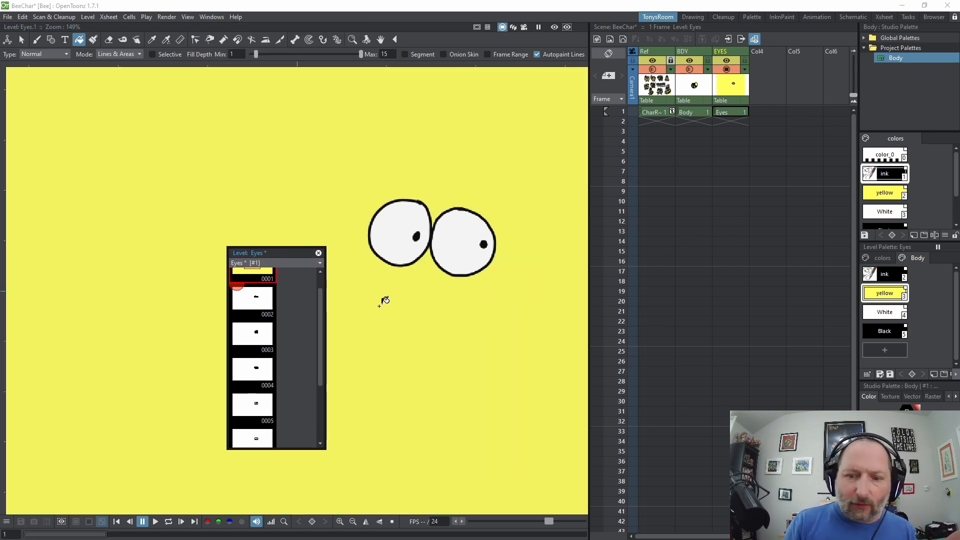
{"action": "key", "text": "ctrl+z"}
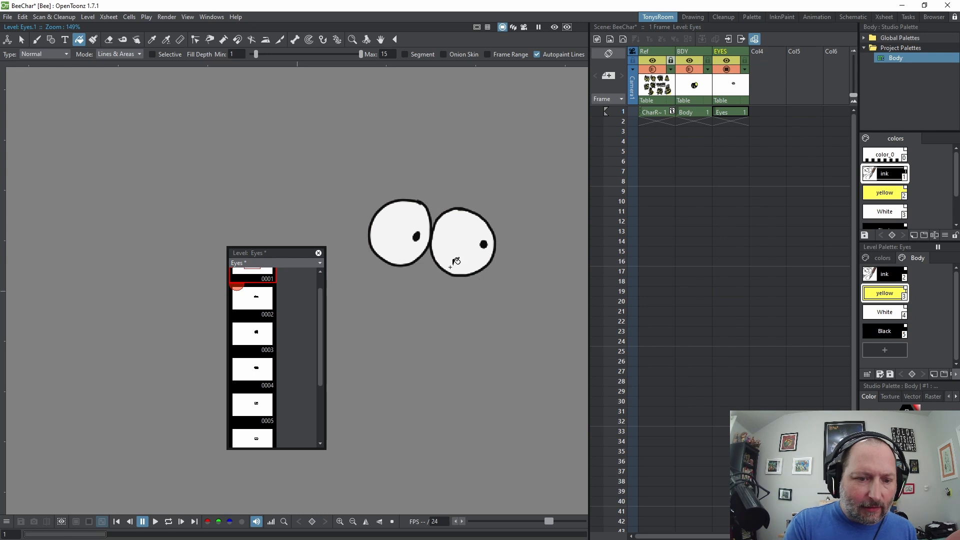
{"action": "left_click", "coordinate": [730, 112]}
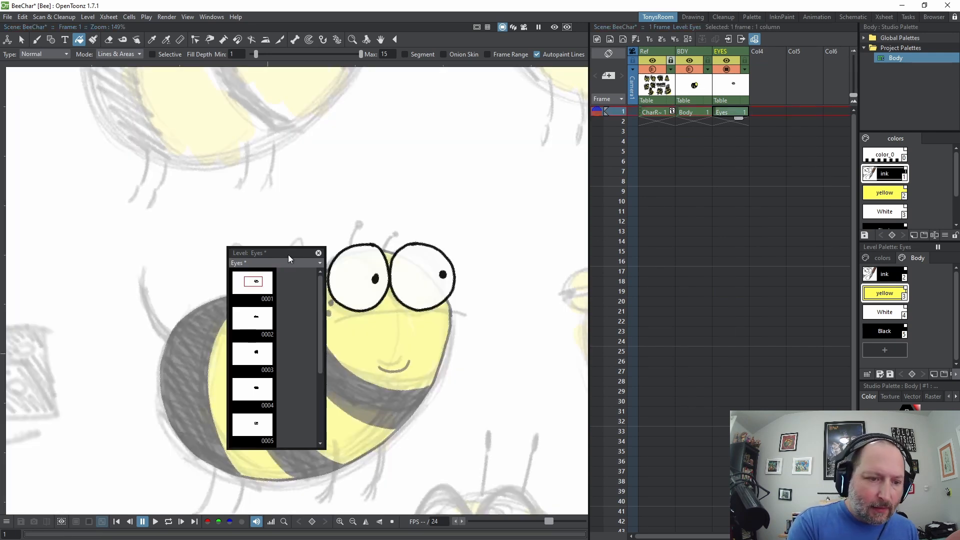
{"action": "left_click_drag", "start_coordinate": [288, 254], "coordinate": [272, 134]}
Step through the Eyes drawings in the floating Level Strip, close it and return to scene frame 1
{"action": "left_click", "coordinate": [228, 180]}
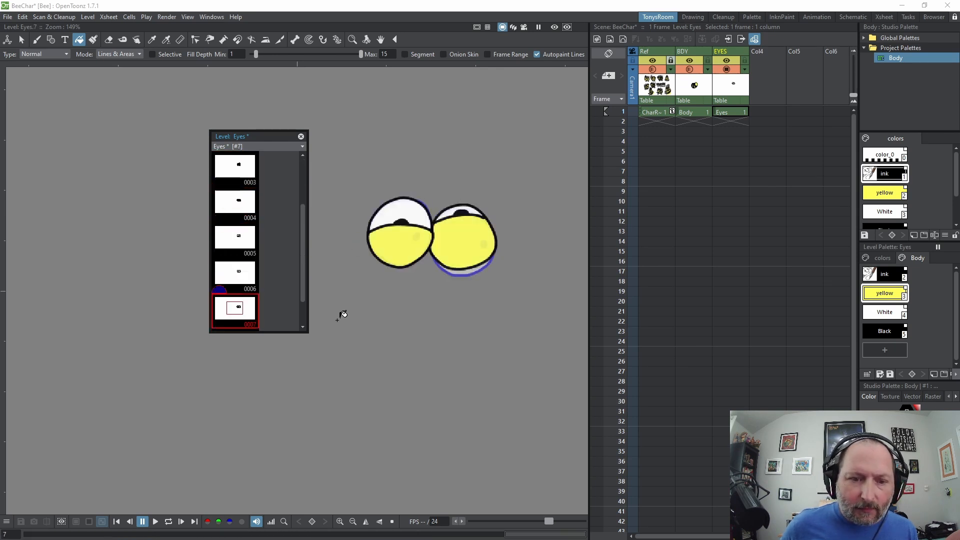
{"action": "key", "text": "Down"}
{"action": "key", "text": "Down"}
{"action": "key", "text": "Down"}
{"action": "key", "text": "Down"}
{"action": "key", "text": "Down"}
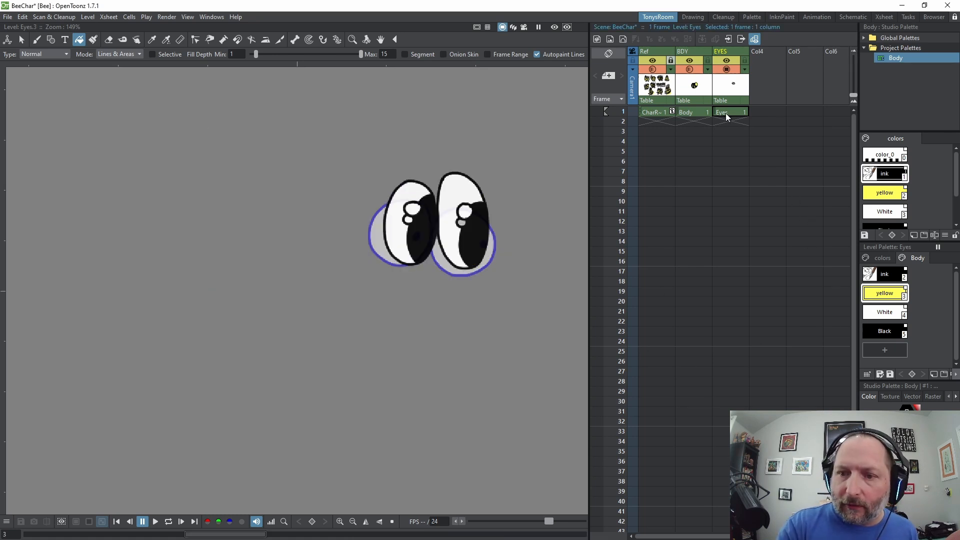
{"action": "left_click", "coordinate": [725, 113]}
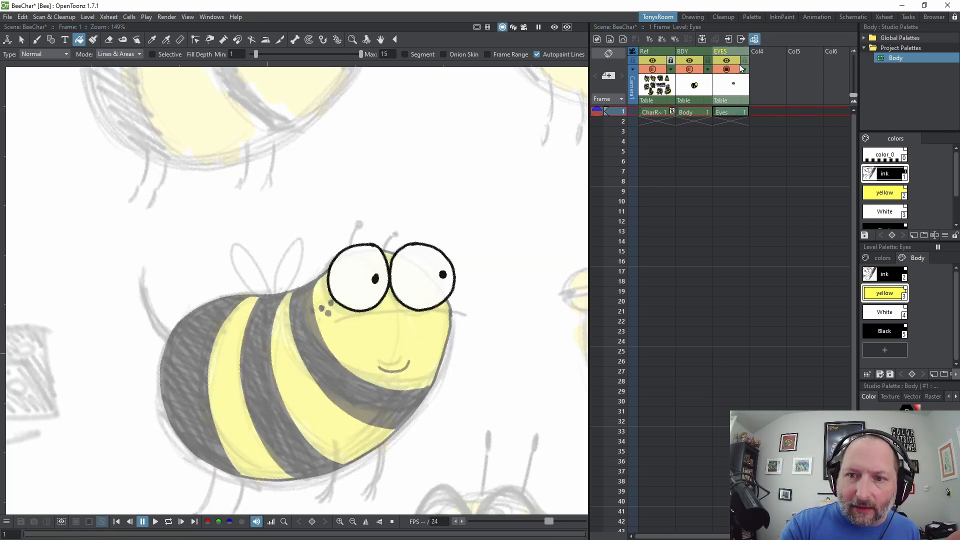
Create a Toonz Raster Level named Mouth in the first empty column and rename that column MTH
{"action": "left_click", "coordinate": [755, 39]}
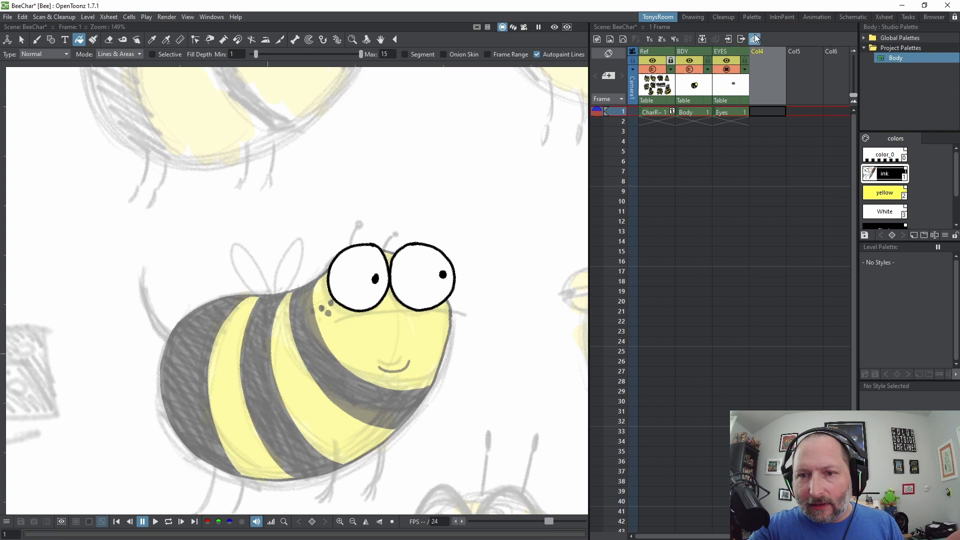
{"action": "left_click", "coordinate": [597, 39]}
{"action": "left_click", "coordinate": [381, 270]}
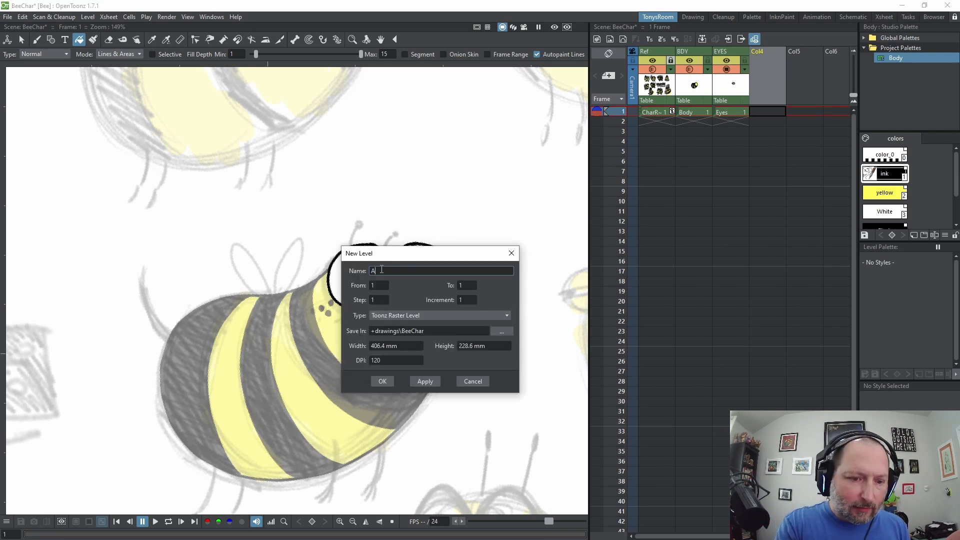
{"action": "type", "text": "Mouth"}
{"action": "left_click", "coordinate": [382, 381]}
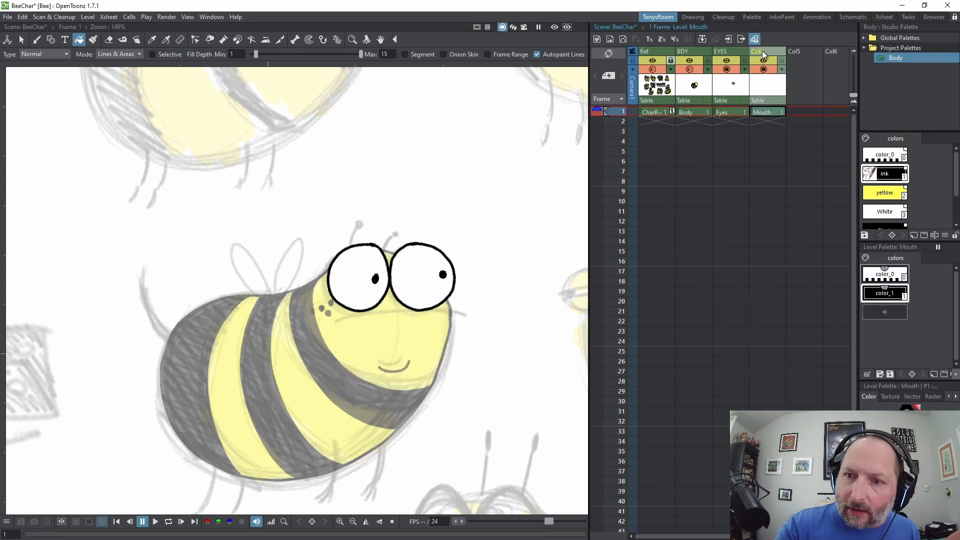
{"action": "double_click", "coordinate": [771, 52]}
{"action": "type", "text": "MTH"}
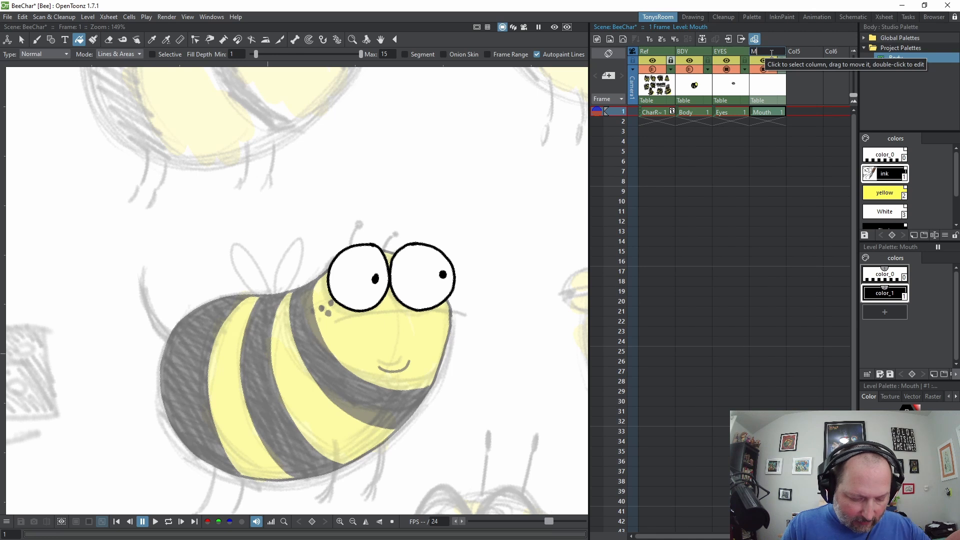
{"action": "key", "text": "Return"}
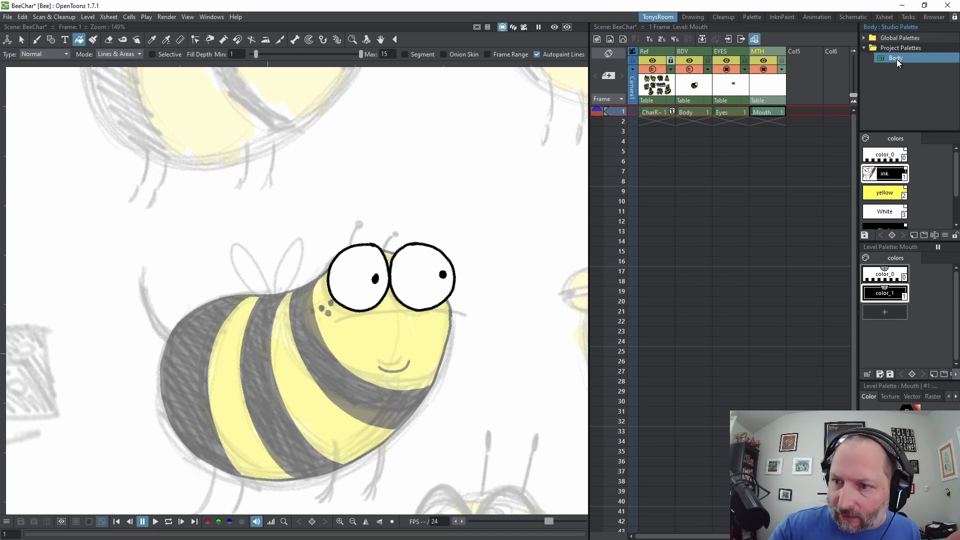
Load the Body studio palette into the Mouth level's palette and select the Mouth drawing on frame 1
{"action": "left_click_drag", "start_coordinate": [897, 58], "coordinate": [904, 234]}
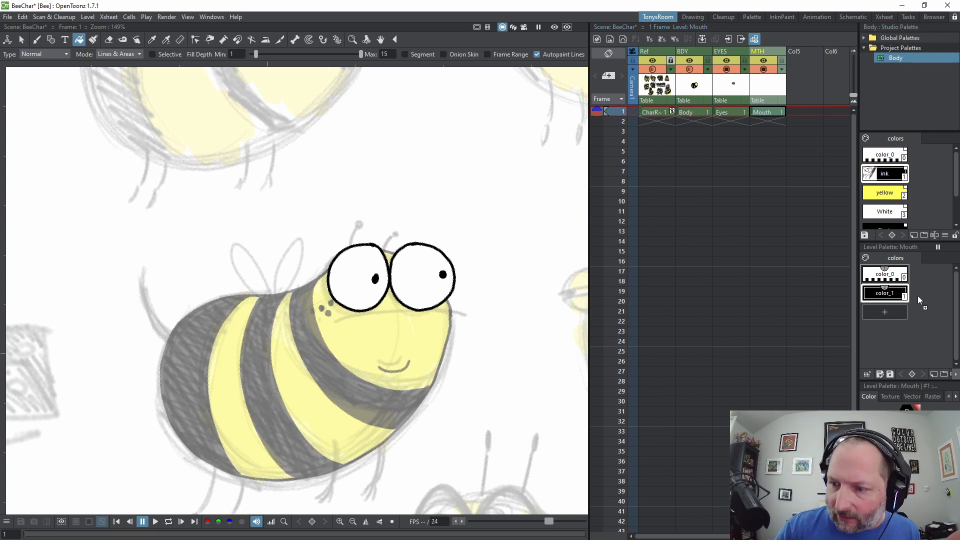
{"action": "left_click_drag", "start_coordinate": [917, 296], "coordinate": [917, 298]}
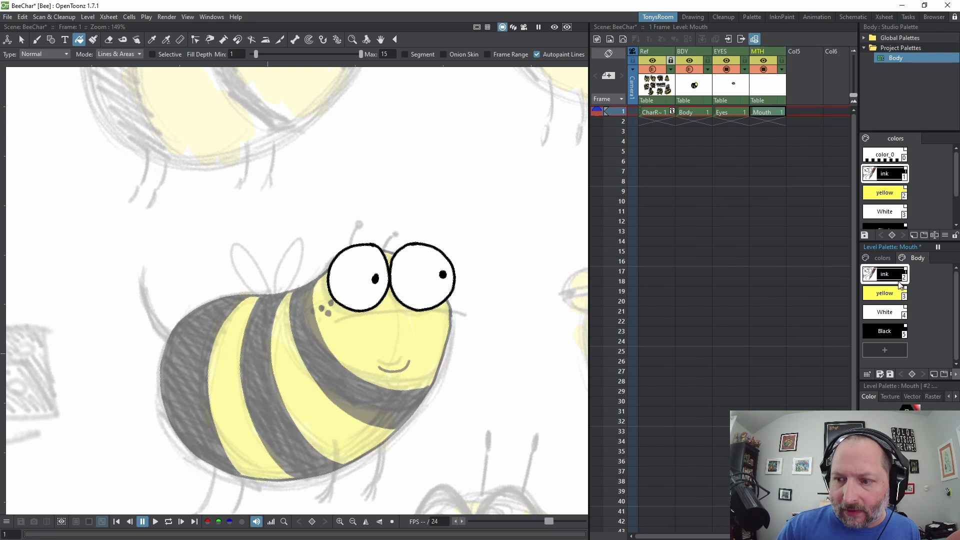
{"action": "left_click", "coordinate": [776, 112]}
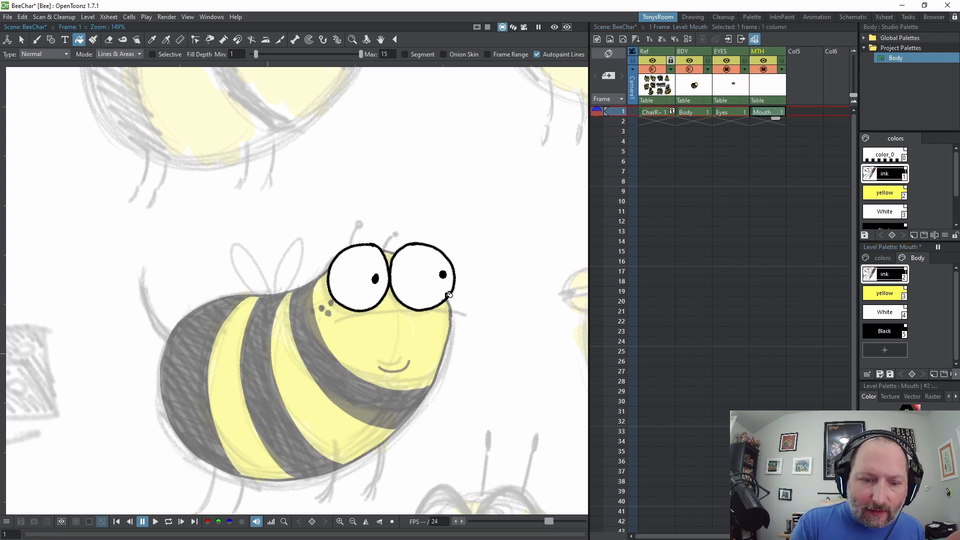
Brush a wide downturned ink mouth line just below the eyes on frame 1, redoing the stroke until it arches evenly
{"action": "left_click", "coordinate": [37, 39]}
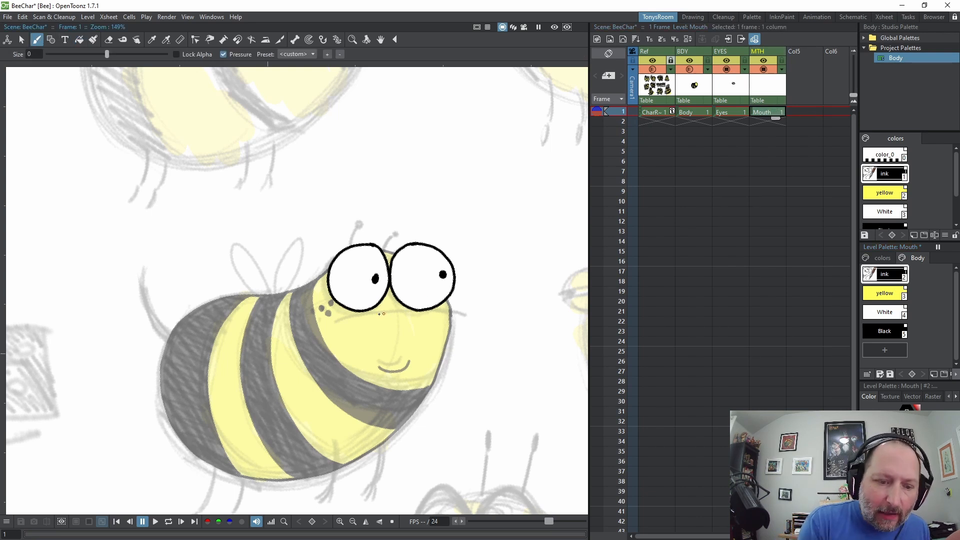
{"action": "left_click_drag", "start_coordinate": [333, 325], "coordinate": [464, 311]}
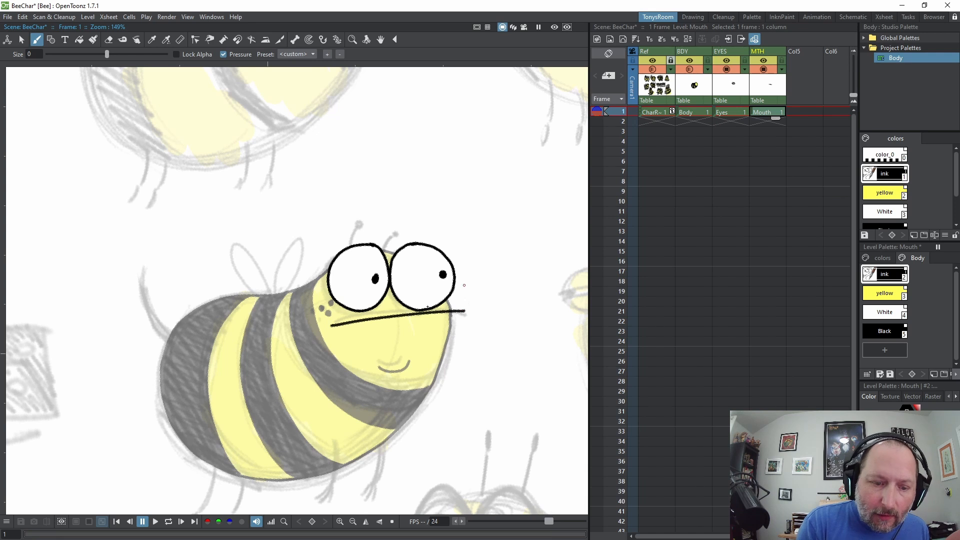
{"action": "key", "text": "ctrl+z"}
{"action": "left_click_drag", "start_coordinate": [329, 326], "coordinate": [471, 319]}
{"action": "key", "text": "ctrl+z"}
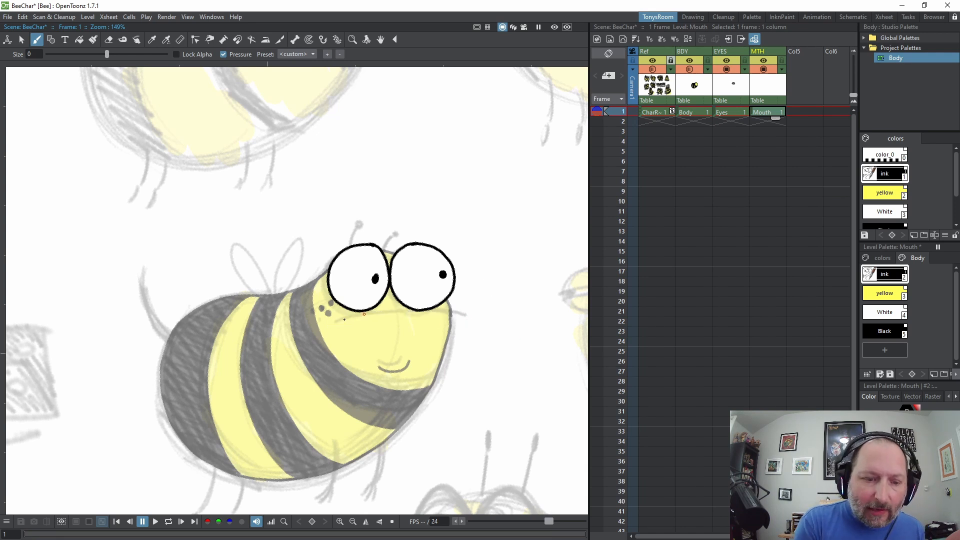
{"action": "mouse_move", "coordinate": [329, 324]}
{"action": "left_mouse_down"}
{"action": "mouse_move", "coordinate": [415, 313]}
{"action": "mouse_move", "coordinate": [474, 325]}
{"action": "left_mouse_up"}
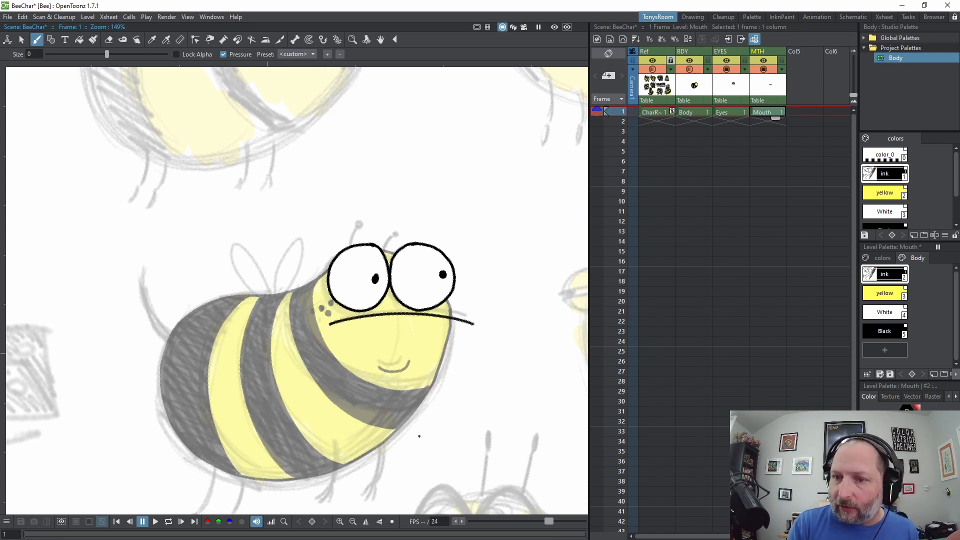
Extend the Body, Eyes and Mouth levels to frame 2 and brush a narrow open frowning mouth outline there, undoing the extra inner line
{"action": "key", "text": "F5"}
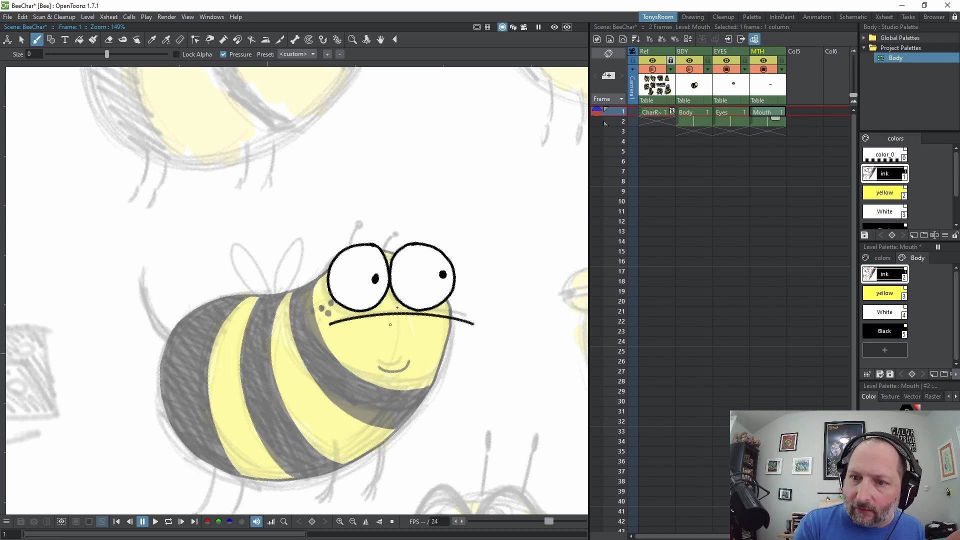
{"action": "key", "text": "shift+period"}
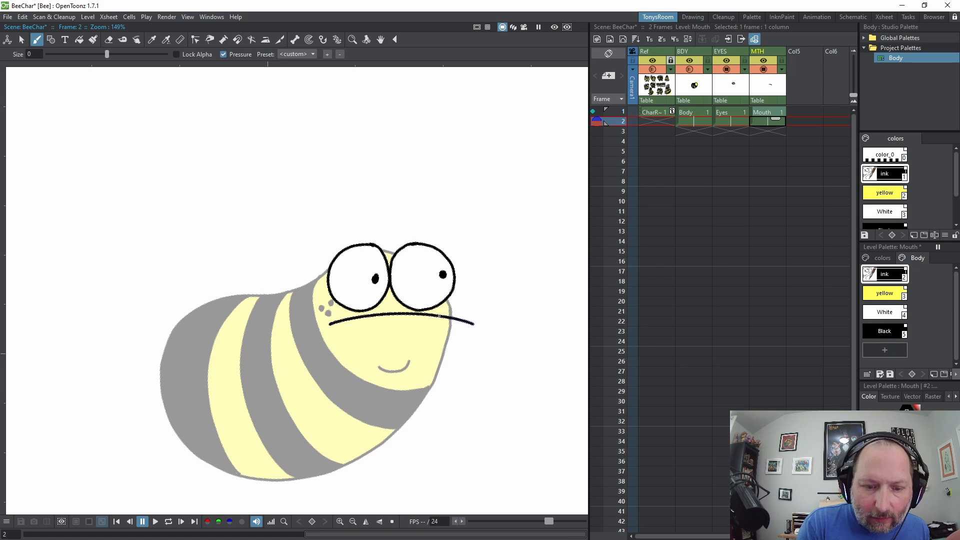
{"action": "mouse_move", "coordinate": [426, 313]}
{"action": "left_mouse_down"}
{"action": "mouse_move", "coordinate": [349, 324]}
{"action": "mouse_move", "coordinate": [338, 339]}
{"action": "mouse_move", "coordinate": [418, 319]}
{"action": "mouse_move", "coordinate": [445, 316]}
{"action": "left_mouse_up"}
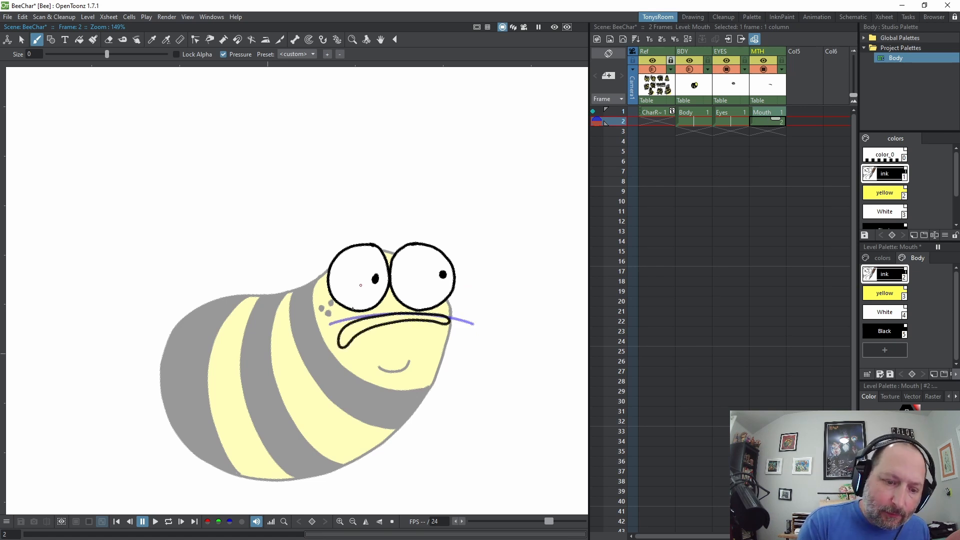
{"action": "left_click_drag", "start_coordinate": [342, 332], "coordinate": [363, 330]}
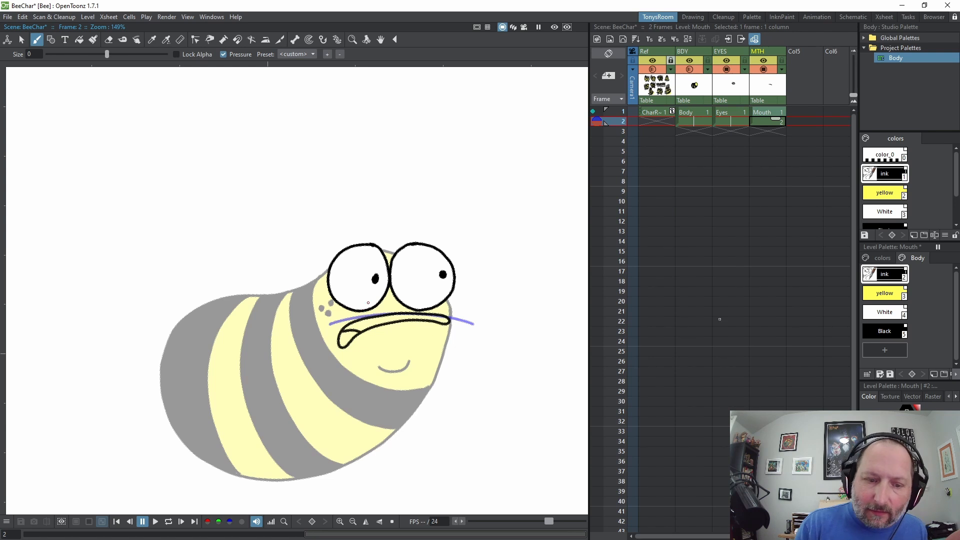
{"action": "key", "text": "ctrl+z"}
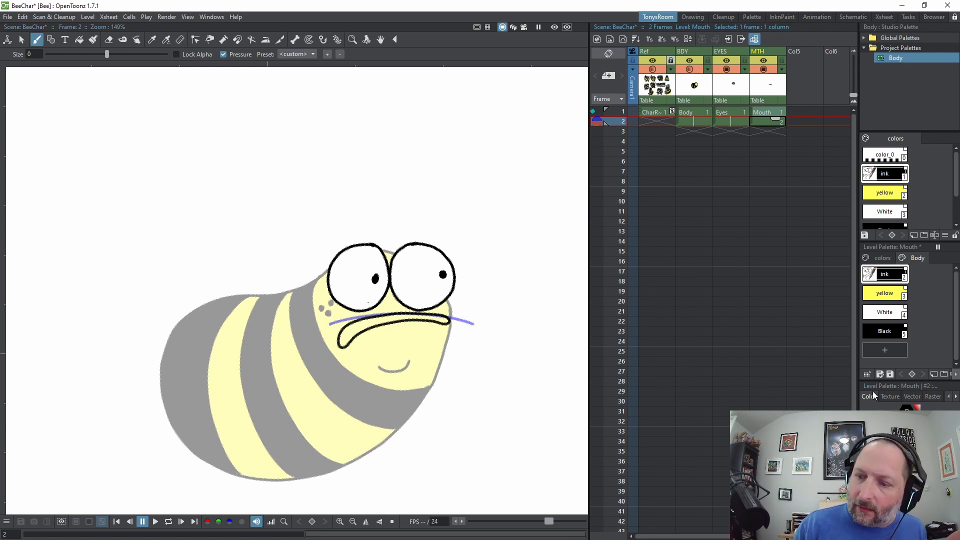
Fill the inside of the frowning mouth on frame 2 with the Black style
{"action": "left_click", "coordinate": [79, 39]}
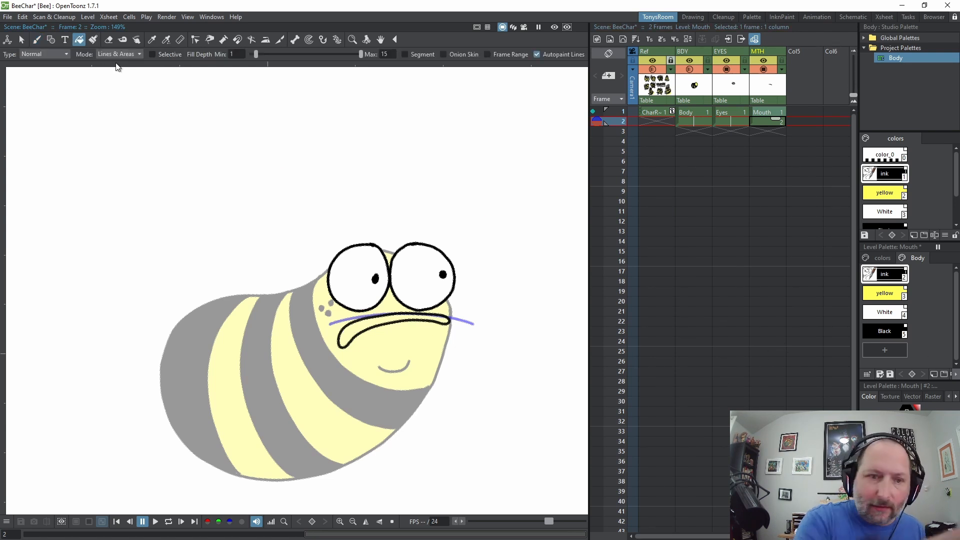
{"action": "left_click", "coordinate": [885, 331]}
{"action": "left_click", "coordinate": [378, 317]}
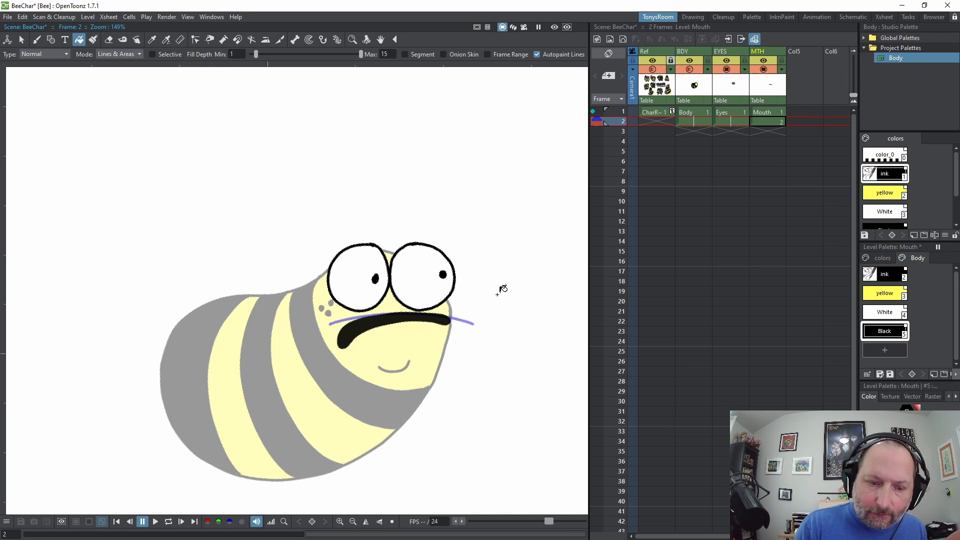
Extend the levels to frame 3 and brush a large open grinning mouth in ink with upper and lower teeth bands
{"action": "left_click", "coordinate": [37, 40]}
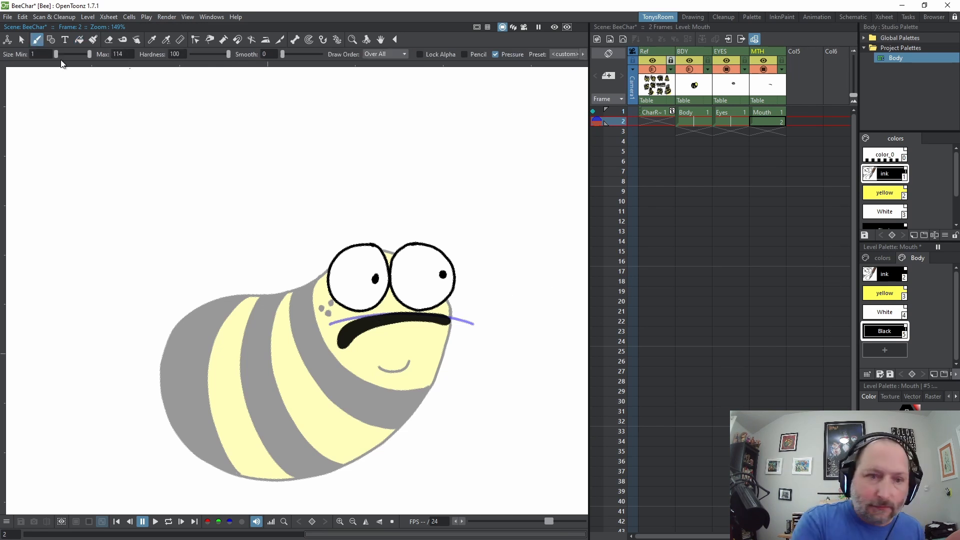
{"action": "left_click", "coordinate": [894, 275]}
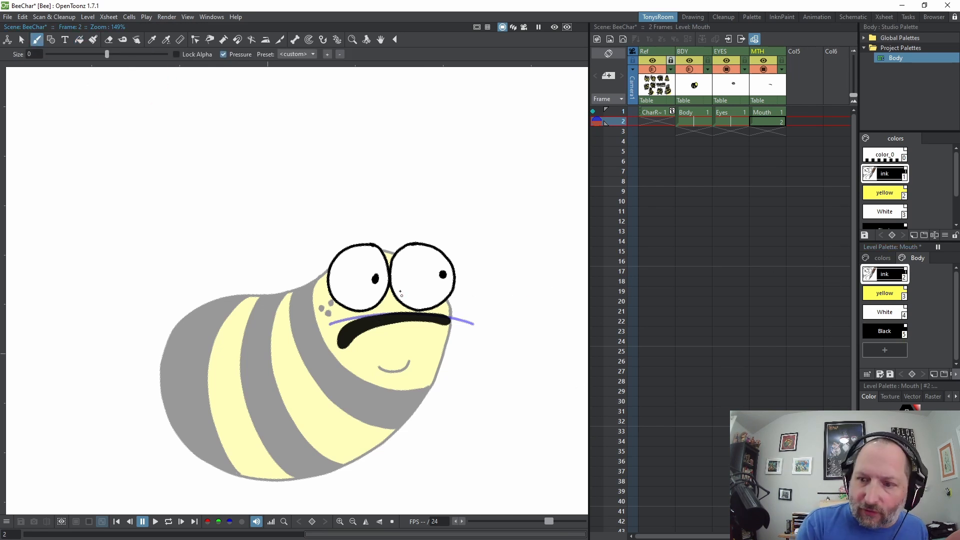
{"action": "key", "text": "Down"}
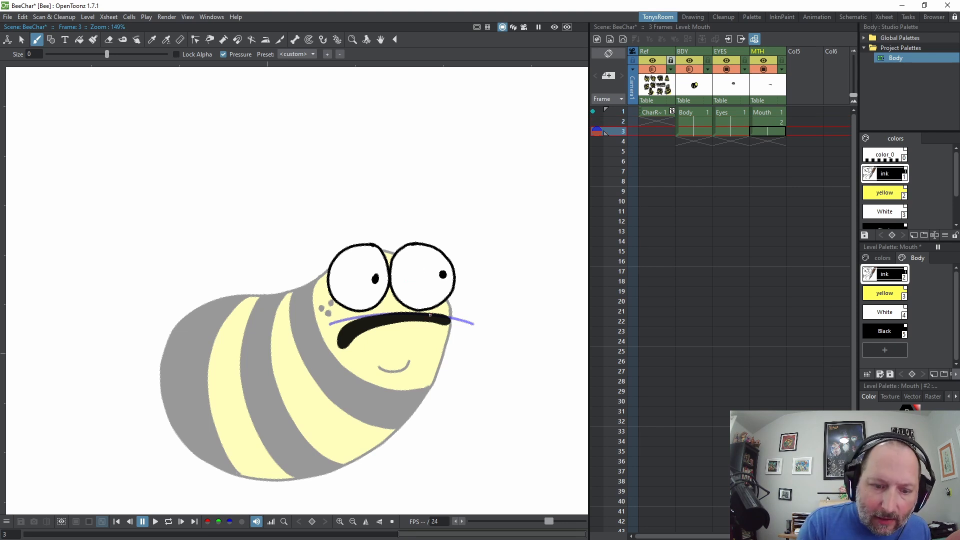
{"action": "mouse_move", "coordinate": [435, 314]}
{"action": "left_mouse_down"}
{"action": "mouse_move", "coordinate": [355, 315]}
{"action": "mouse_move", "coordinate": [337, 340]}
{"action": "mouse_move", "coordinate": [372, 367]}
{"action": "mouse_move", "coordinate": [423, 359]}
{"action": "mouse_move", "coordinate": [444, 321]}
{"action": "mouse_move", "coordinate": [436, 314]}
{"action": "left_mouse_up"}
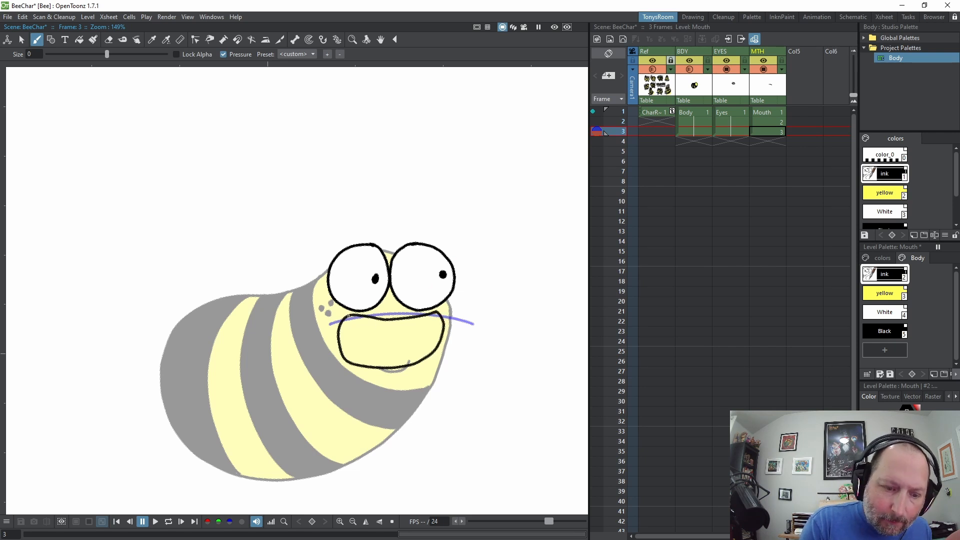
{"action": "mouse_move", "coordinate": [348, 317]}
{"action": "left_mouse_down"}
{"action": "mouse_move", "coordinate": [351, 328]}
{"action": "mouse_move", "coordinate": [375, 332]}
{"action": "mouse_move", "coordinate": [439, 314]}
{"action": "left_mouse_up"}
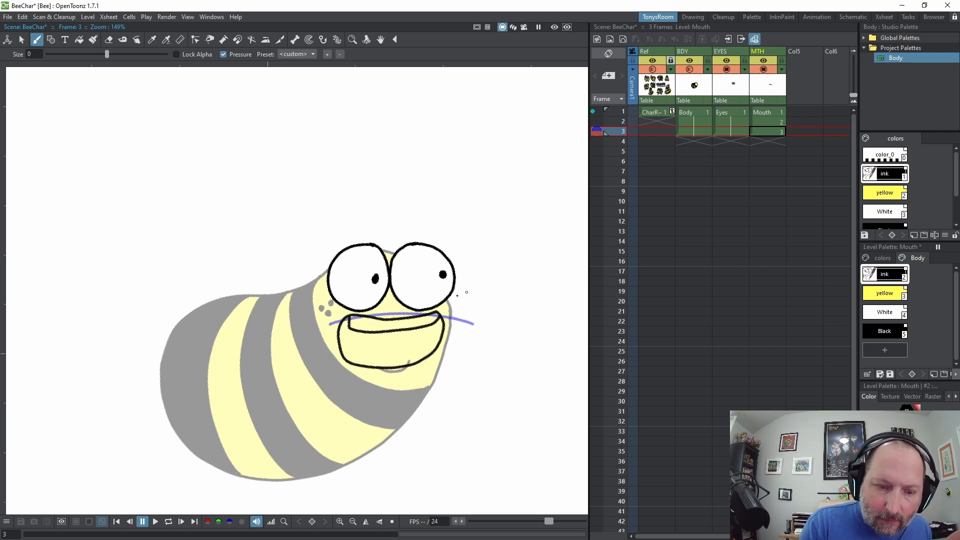
{"action": "mouse_move", "coordinate": [350, 364]}
{"action": "left_mouse_down"}
{"action": "mouse_move", "coordinate": [351, 355]}
{"action": "mouse_move", "coordinate": [433, 353]}
{"action": "left_mouse_up"}
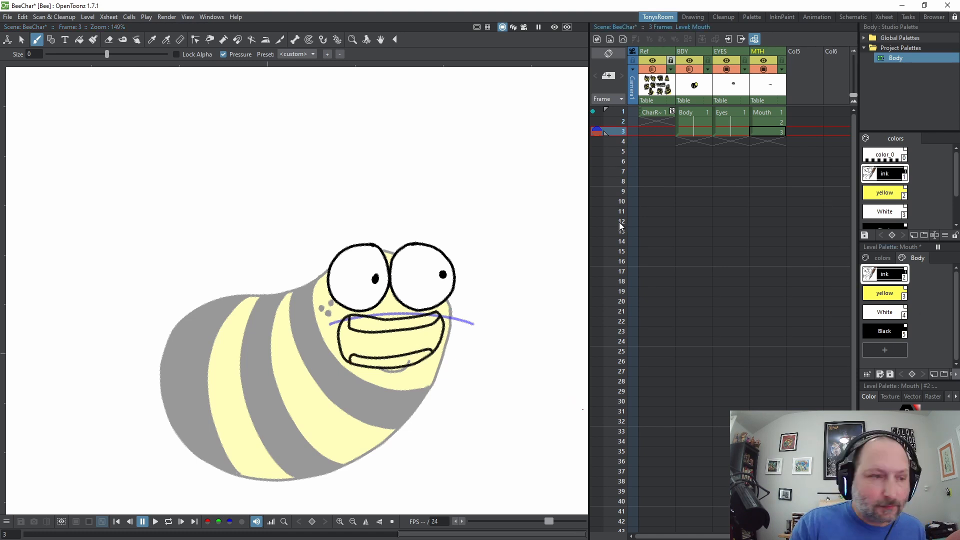
Fill the open mouth's interior on frame 3 with Black and its upper and lower teeth bands with White
{"action": "left_click", "coordinate": [884, 331]}
{"action": "left_click", "coordinate": [109, 40]}
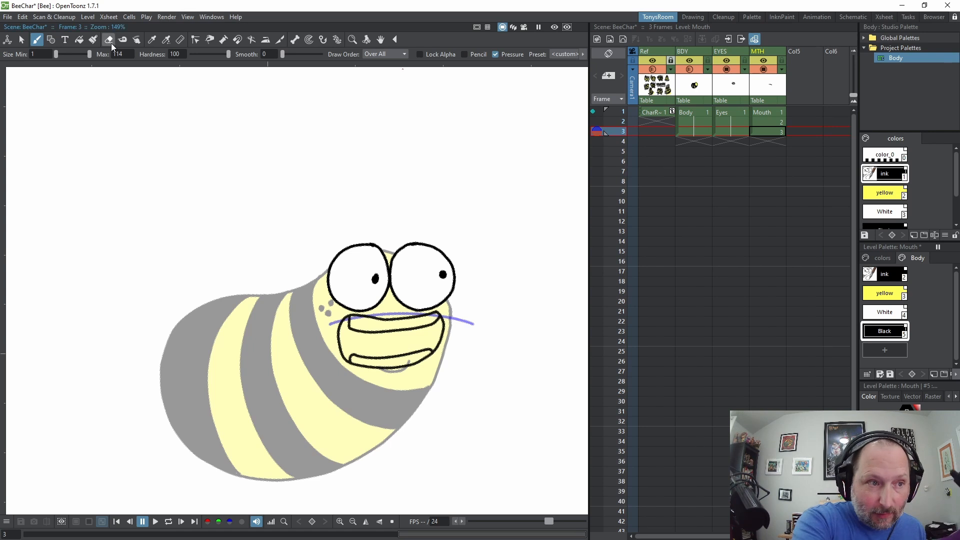
{"action": "key", "text": "f"}
{"action": "left_click", "coordinate": [404, 338]}
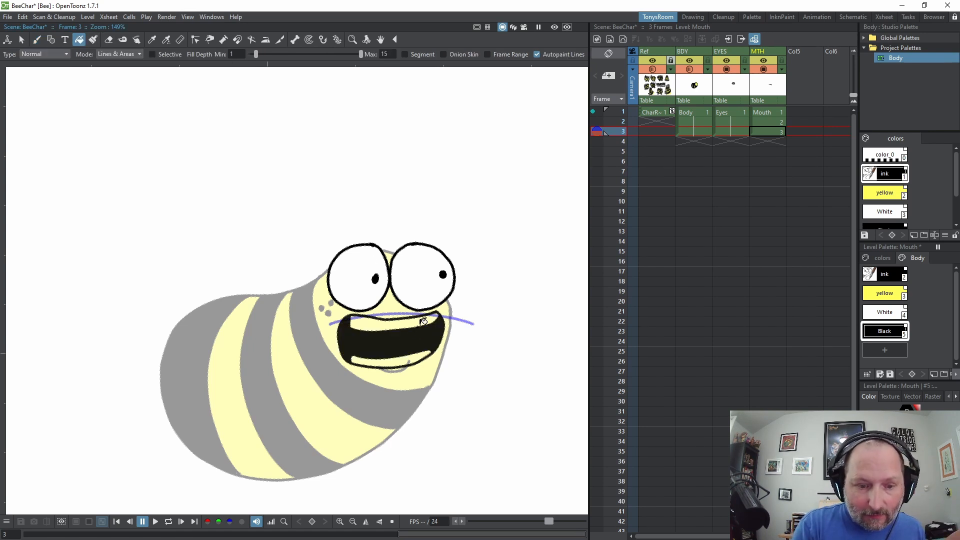
{"action": "left_click", "coordinate": [885, 312]}
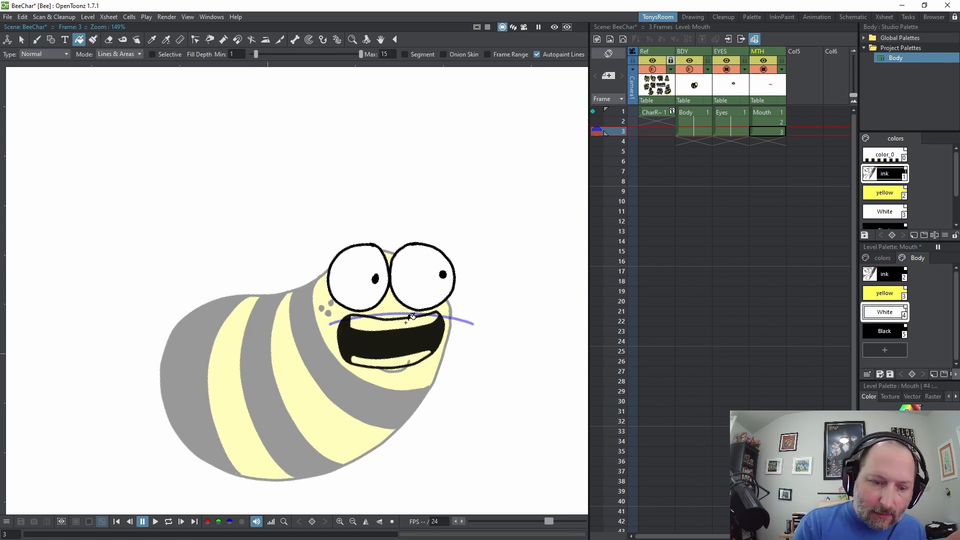
{"action": "left_click", "coordinate": [410, 320]}
Extend the levels to frame 4 and brush a tiny slanted ink mouth below the eye nearest the face's front edge
{"action": "left_click", "coordinate": [36, 40]}
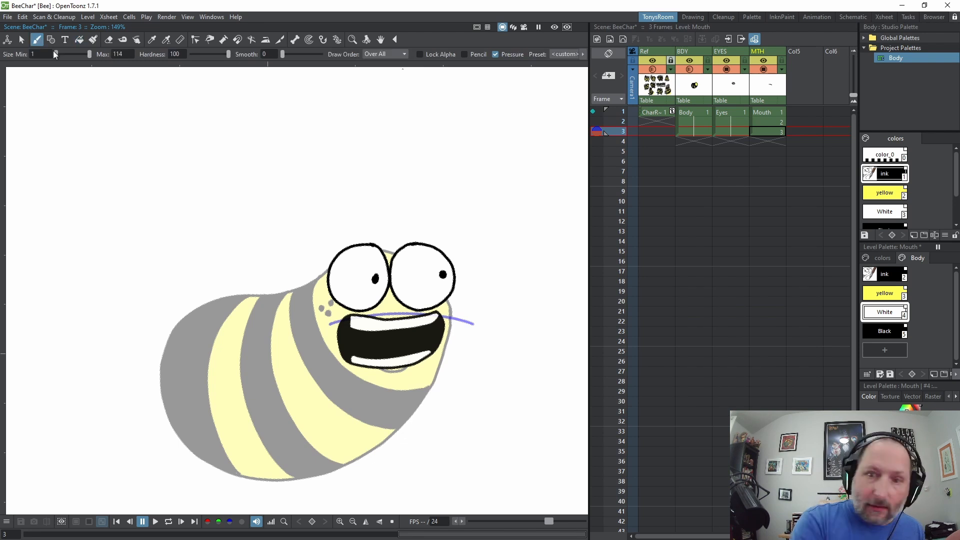
{"action": "left_click", "coordinate": [885, 274]}
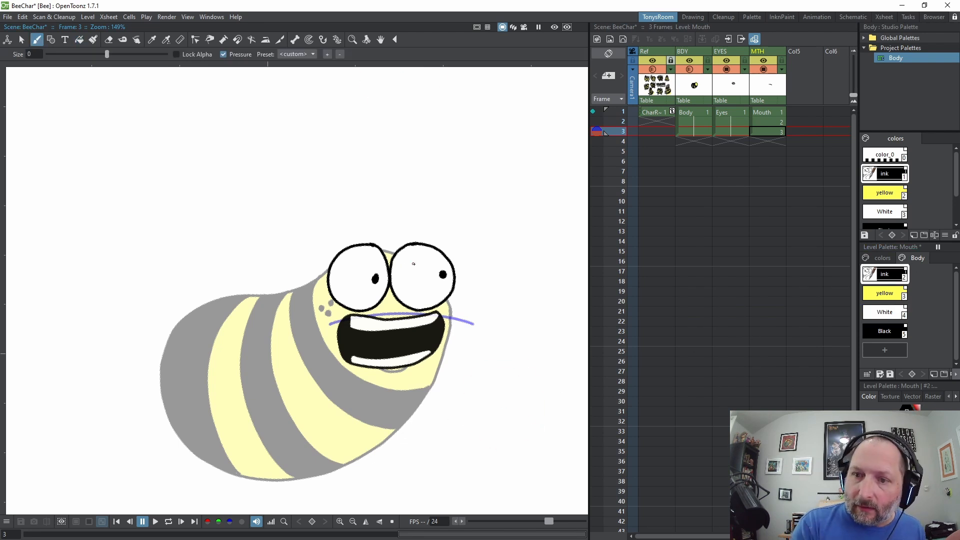
{"action": "key", "text": "apostrophe"}
{"action": "key", "text": "Down"}
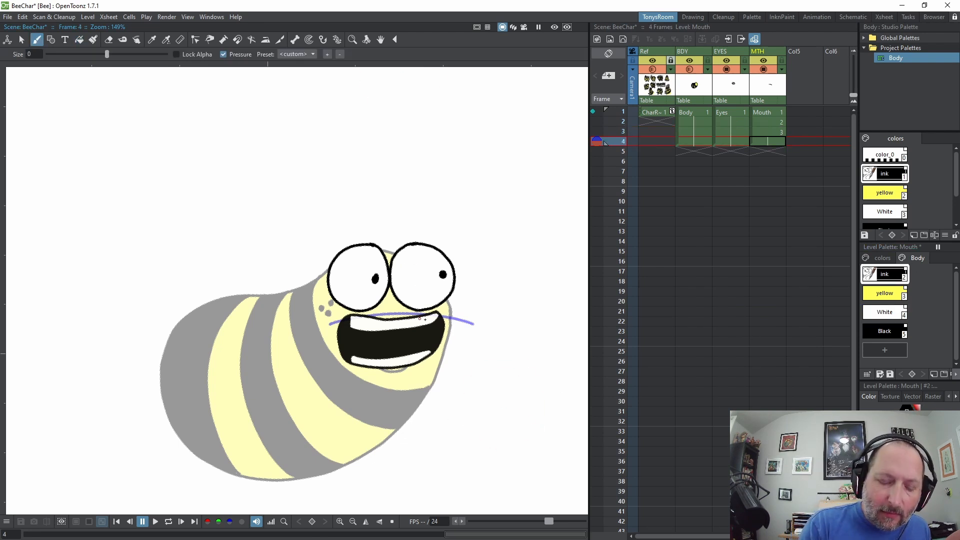
{"action": "left_click_drag", "start_coordinate": [433, 331], "coordinate": [421, 324]}
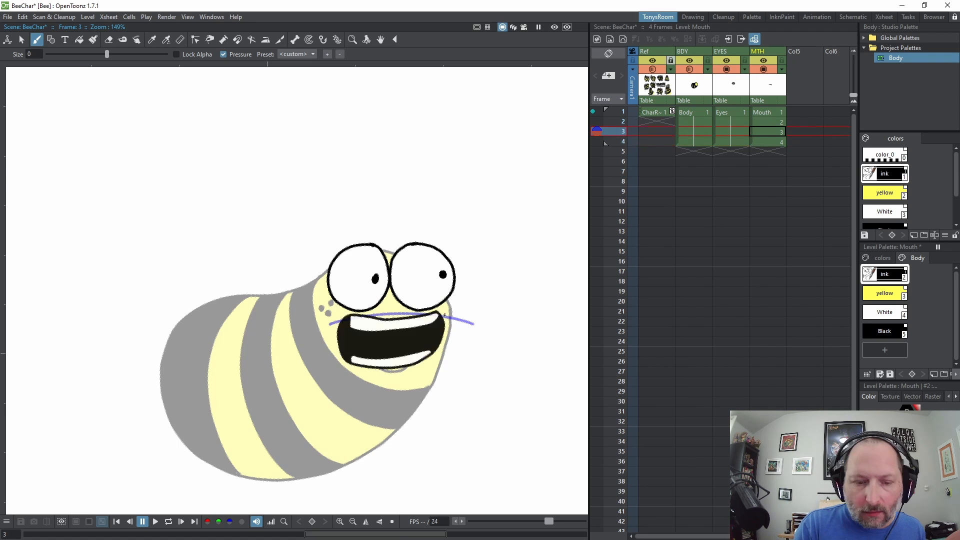
Compare the finished mouth drawings, then extend the levels to frame 5 and brush a wide, shallow smiling ink line just below the eyes
{"action": "key", "text": "Up"}
{"action": "key", "text": "Up"}
{"action": "key", "text": "Down"}
{"action": "key", "text": "Down"}
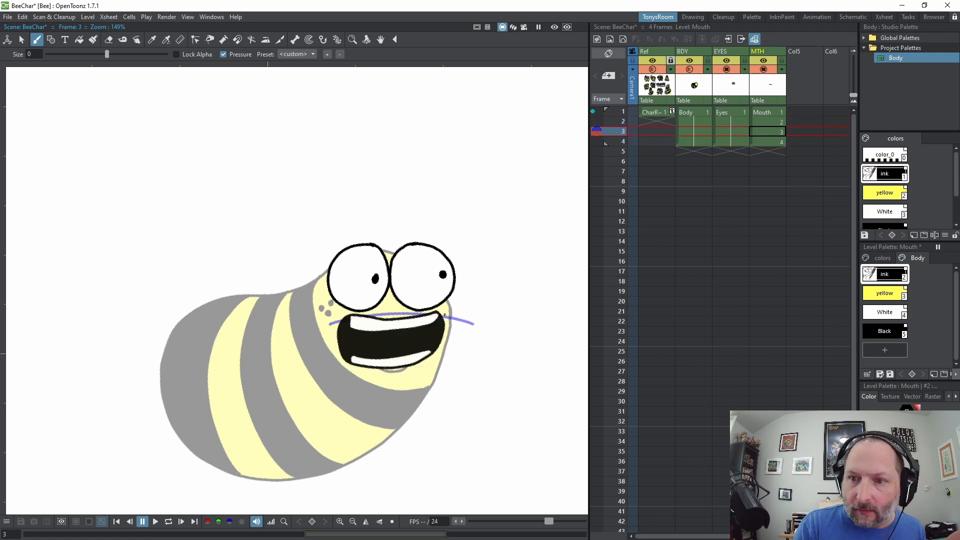
{"action": "key", "text": "Insert"}
{"action": "key", "text": "Down"}
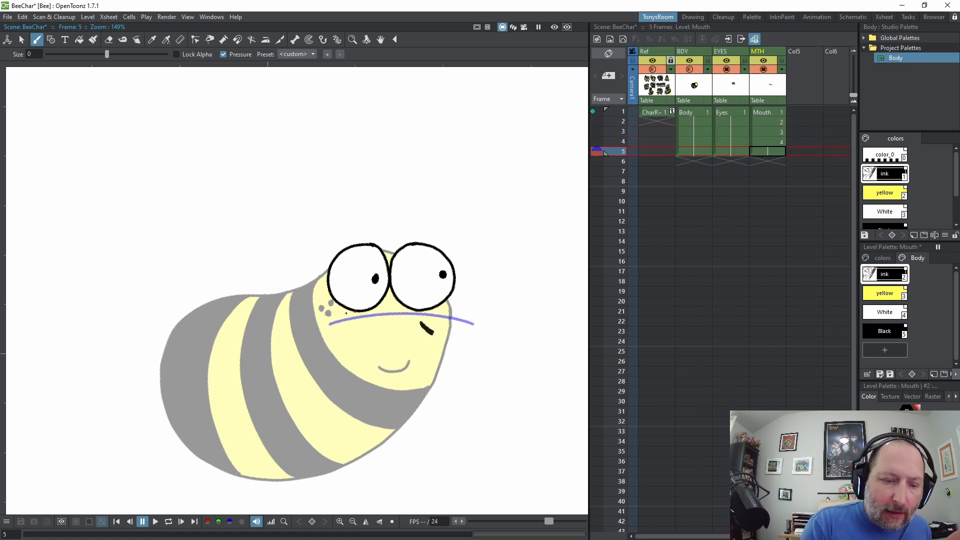
{"action": "left_click_drag", "start_coordinate": [323, 313], "coordinate": [464, 307]}
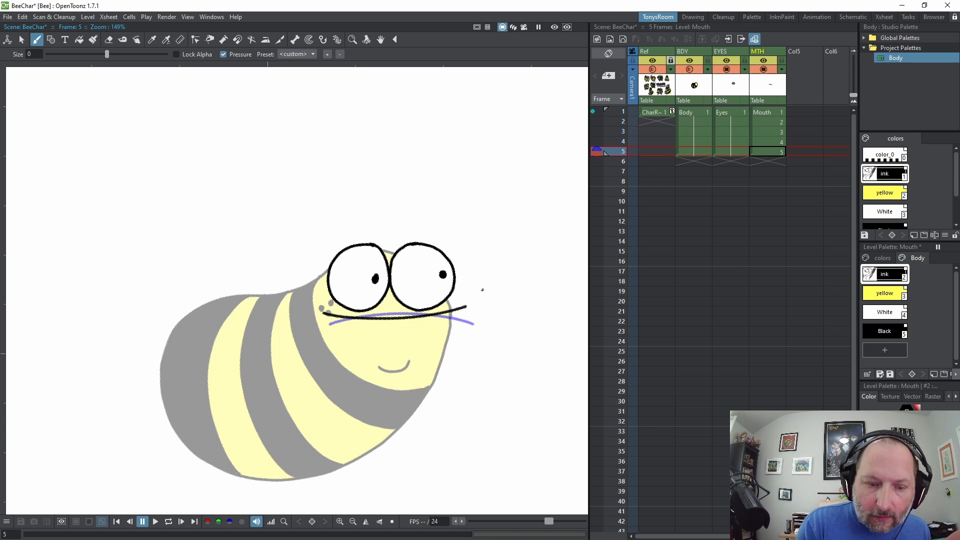
Extend the levels to frame 6 and brush a wavy open mouth outline in ink with separate rounded upper and lower teeth
{"action": "key", "text": "Insert"}
{"action": "key", "text": "Down"}
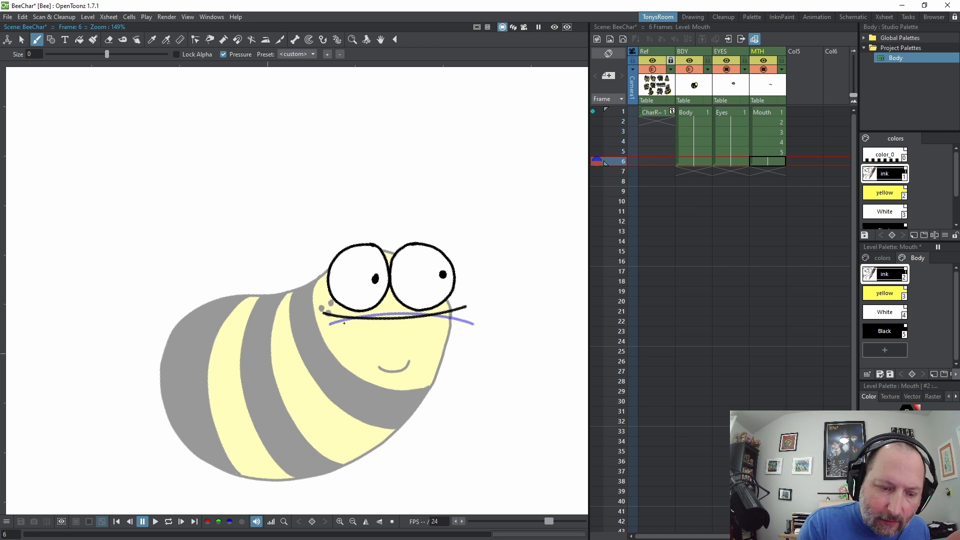
{"action": "mouse_move", "coordinate": [344, 323]}
{"action": "left_mouse_down"}
{"action": "mouse_move", "coordinate": [343, 357]}
{"action": "mouse_move", "coordinate": [372, 369]}
{"action": "mouse_move", "coordinate": [455, 353]}
{"action": "mouse_move", "coordinate": [463, 332]}
{"action": "mouse_move", "coordinate": [427, 317]}
{"action": "mouse_move", "coordinate": [360, 316]}
{"action": "mouse_move", "coordinate": [363, 292]}
{"action": "mouse_move", "coordinate": [476, 271]}
{"action": "mouse_move", "coordinate": [372, 326]}
{"action": "mouse_move", "coordinate": [354, 319]}
{"action": "mouse_move", "coordinate": [393, 333]}
{"action": "mouse_move", "coordinate": [452, 316]}
{"action": "left_mouse_up"}
{"action": "mouse_move", "coordinate": [356, 370]}
{"action": "left_mouse_down"}
{"action": "mouse_move", "coordinate": [362, 353]}
{"action": "mouse_move", "coordinate": [371, 369]}
{"action": "mouse_move", "coordinate": [404, 368]}
{"action": "mouse_move", "coordinate": [448, 343]}
{"action": "mouse_move", "coordinate": [457, 354]}
{"action": "left_mouse_up"}
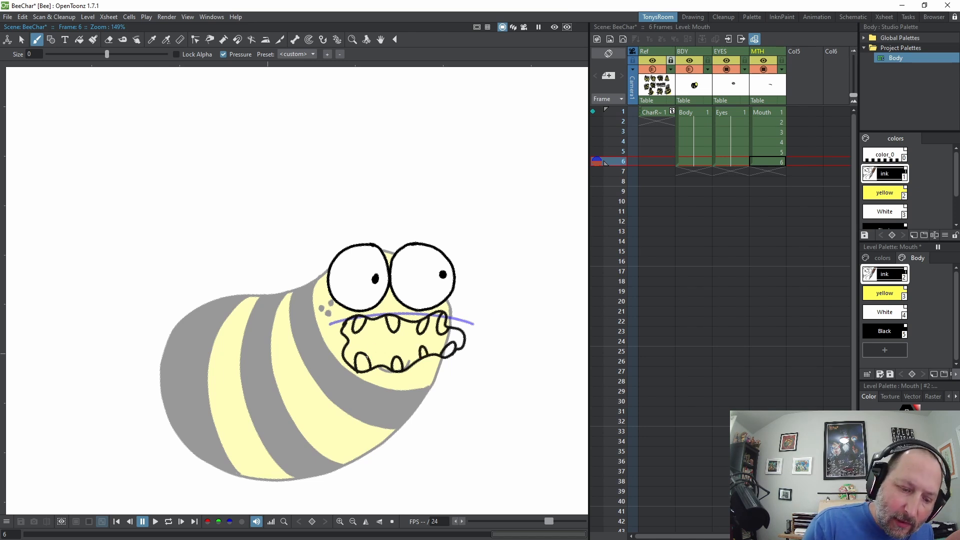
{"action": "mouse_move", "coordinate": [367, 357]}
{"action": "left_mouse_down"}
{"action": "mouse_move", "coordinate": [374, 345]}
{"action": "mouse_move", "coordinate": [397, 353]}
{"action": "mouse_move", "coordinate": [409, 342]}
{"action": "mouse_move", "coordinate": [418, 358]}
{"action": "left_mouse_up"}
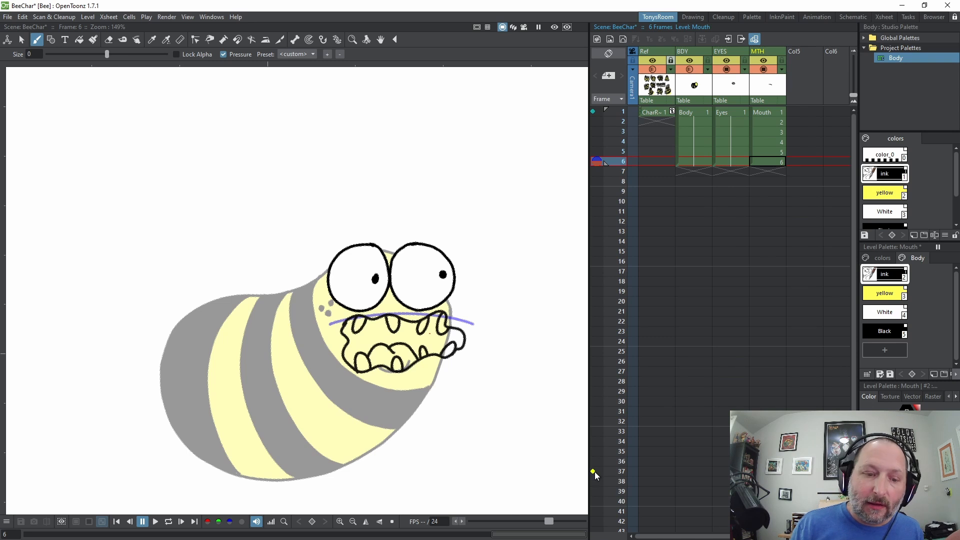
{"action": "key", "text": "ctrl+z"}
{"action": "key", "text": "ctrl+z"}
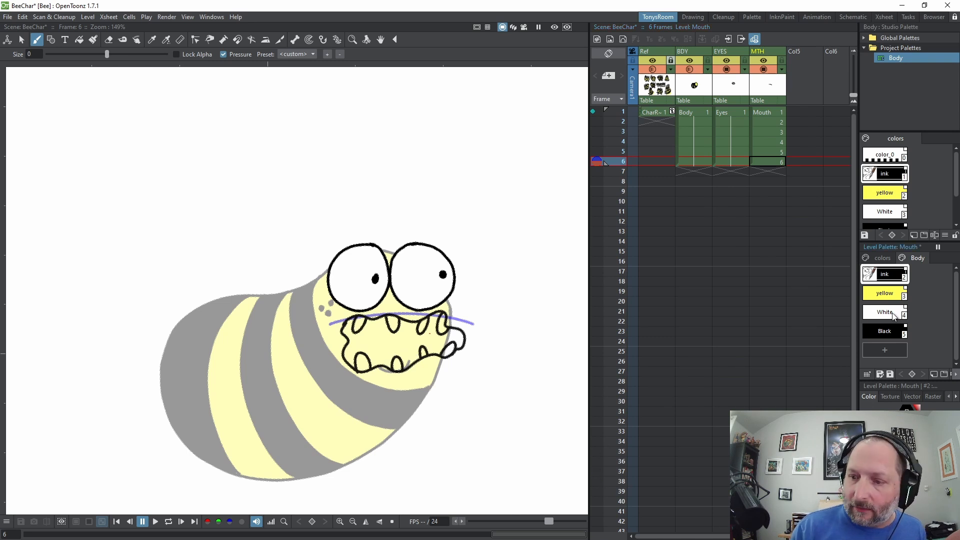
Fill the interior of the wavy toothed mouth on frame 6 with the Black style
{"action": "left_click", "coordinate": [885, 331]}
{"action": "left_click", "coordinate": [79, 40]}
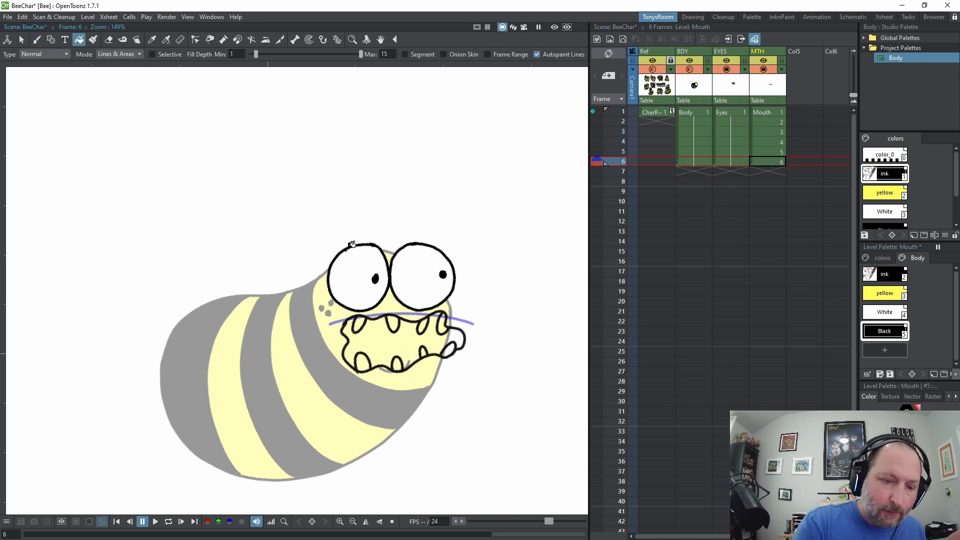
Fill the jagged mouth on frame 6 with Black and its teeth with White
{"action": "left_click", "coordinate": [399, 334]}
{"action": "left_click", "coordinate": [894, 314]}
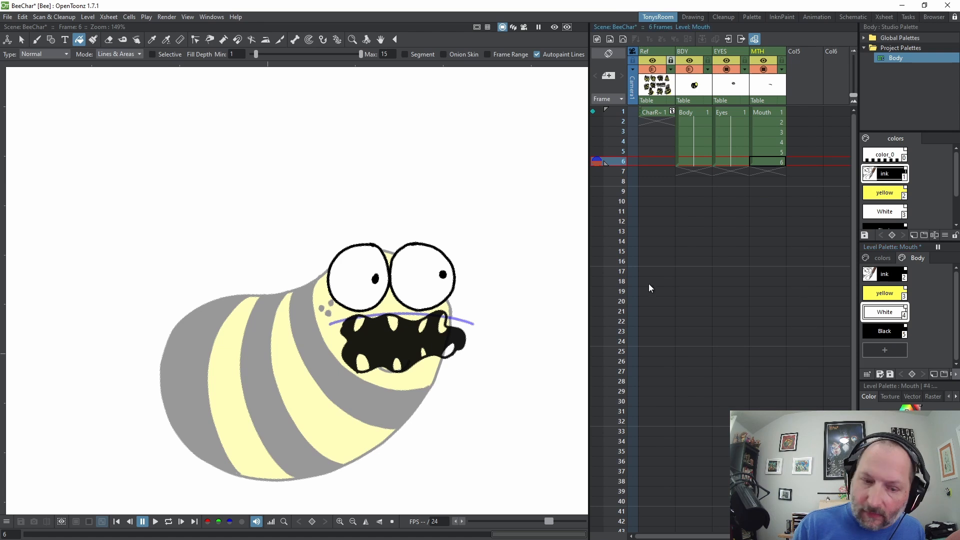
{"action": "left_click", "coordinate": [397, 364]}
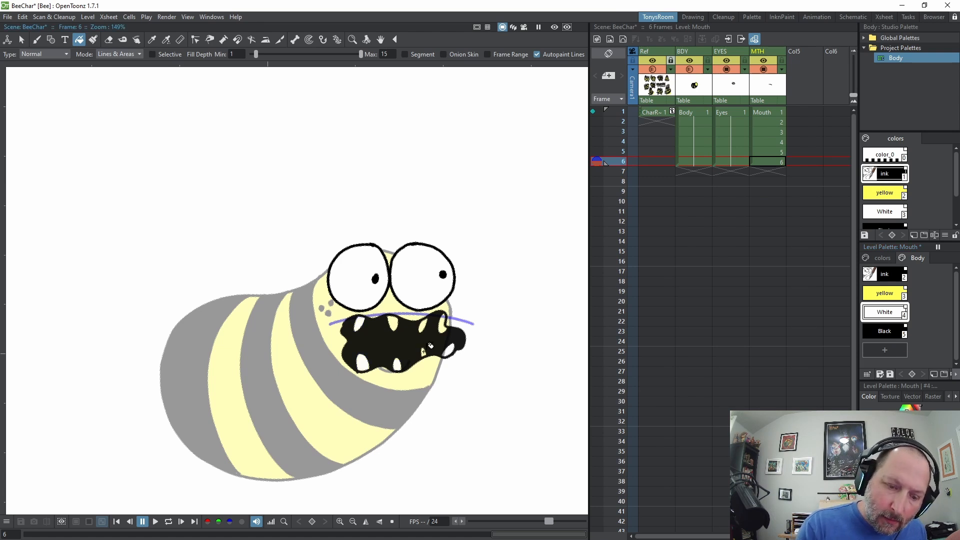
Try to fill the remaining small teeth of the frame 6 mouth with White in Lines & Areas mode
{"action": "left_click", "coordinate": [425, 351]}
{"action": "key", "text": "ctrl+z"}
{"action": "left_click", "coordinate": [448, 326]}
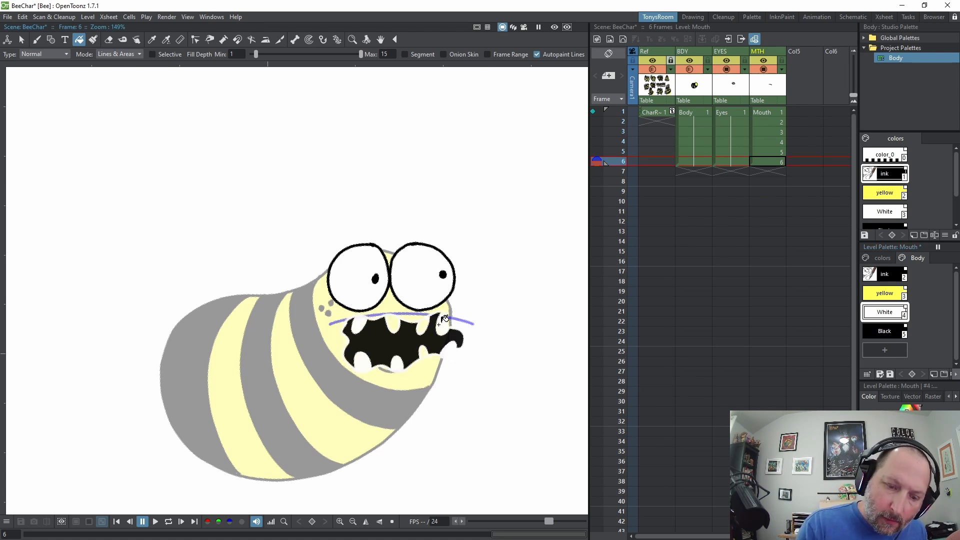
{"action": "key", "text": "ctrl+z"}
{"action": "left_click", "coordinate": [441, 326]}
{"action": "key", "text": "ctrl+z"}
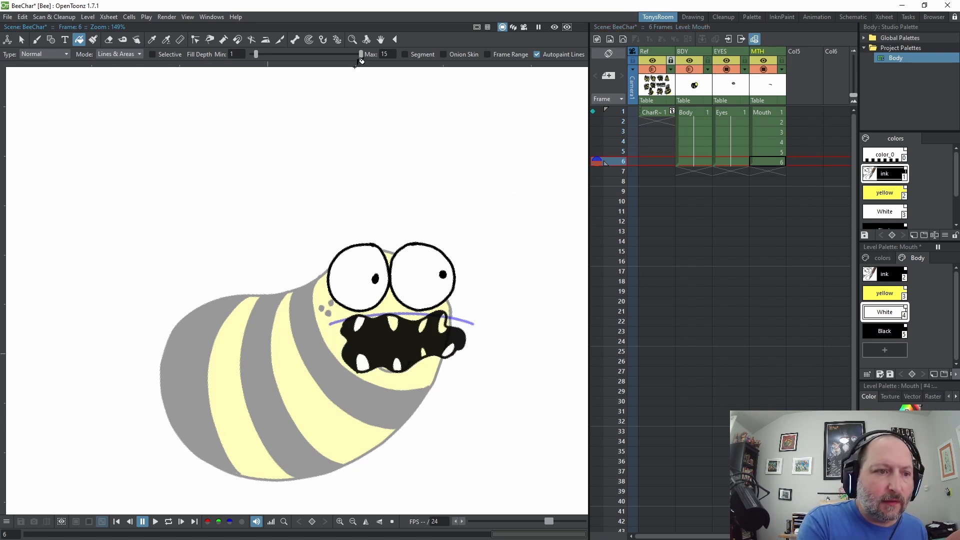
Set the fill tool's maximum fill depth to 8.44 and its mode to Areas
{"action": "left_click_drag", "start_coordinate": [361, 55], "coordinate": [314, 64]}
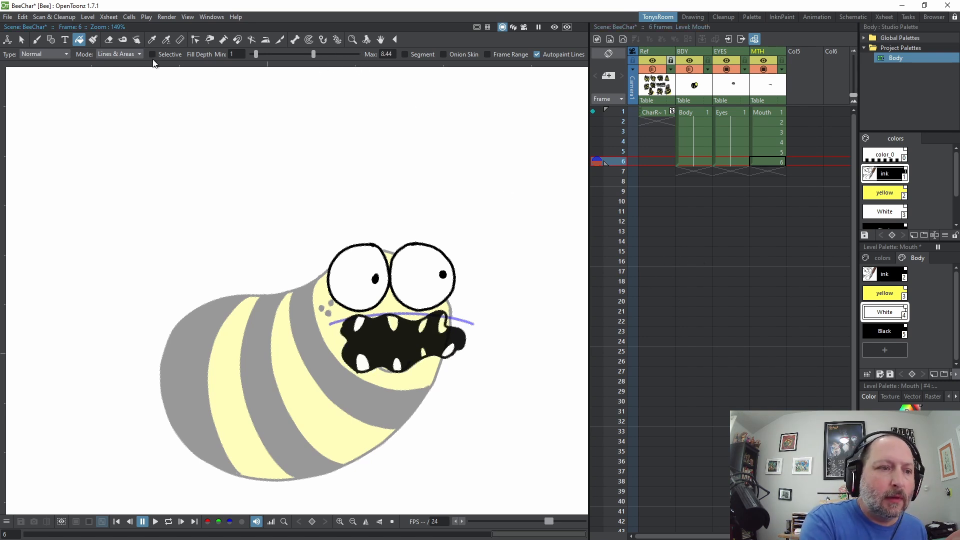
{"action": "left_click", "coordinate": [121, 54]}
{"action": "left_click", "coordinate": [124, 68]}
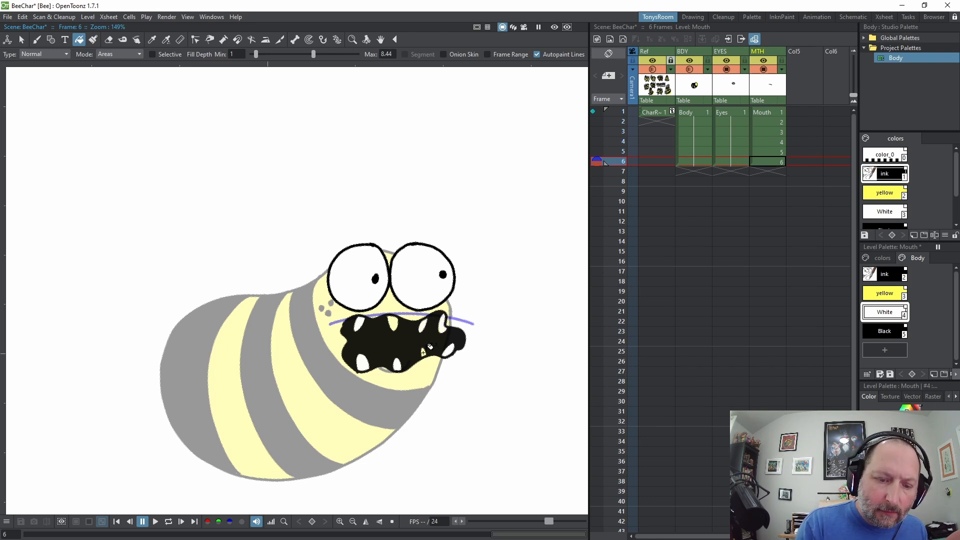
Remove Mouth drawings 2 to 6 from the Xsheet, leaving only frame 1, and return to frame 1
{"action": "left_click", "coordinate": [775, 120]}
{"action": "key", "text": "Delete"}
{"action": "key", "text": "Delete"}
{"action": "key", "text": "Delete"}
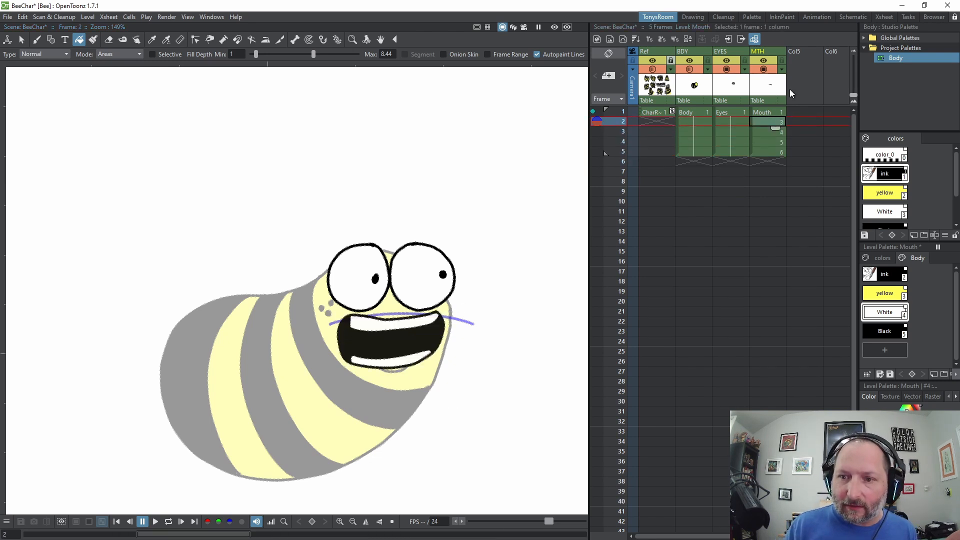
{"action": "key", "text": "Delete"}
{"action": "key", "text": "Delete"}
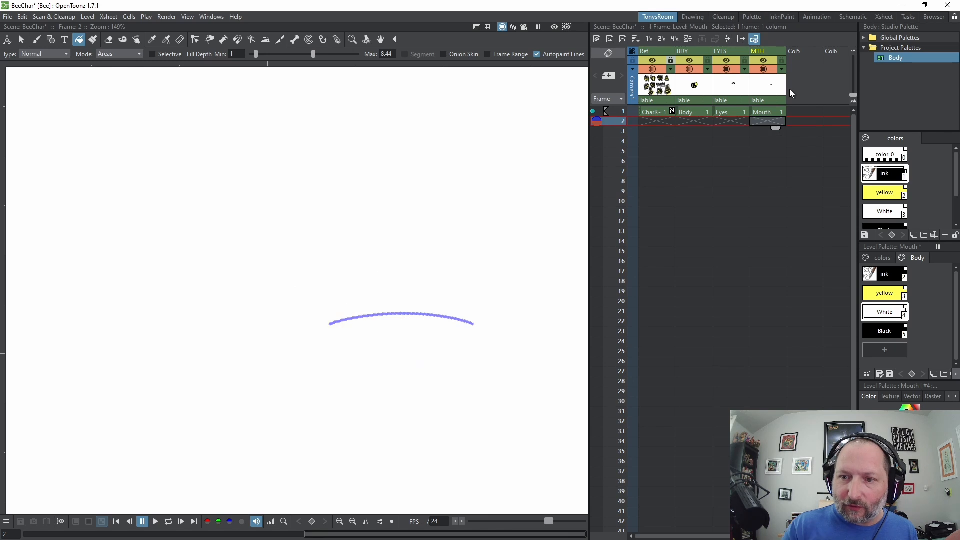
{"action": "left_click", "coordinate": [767, 113]}
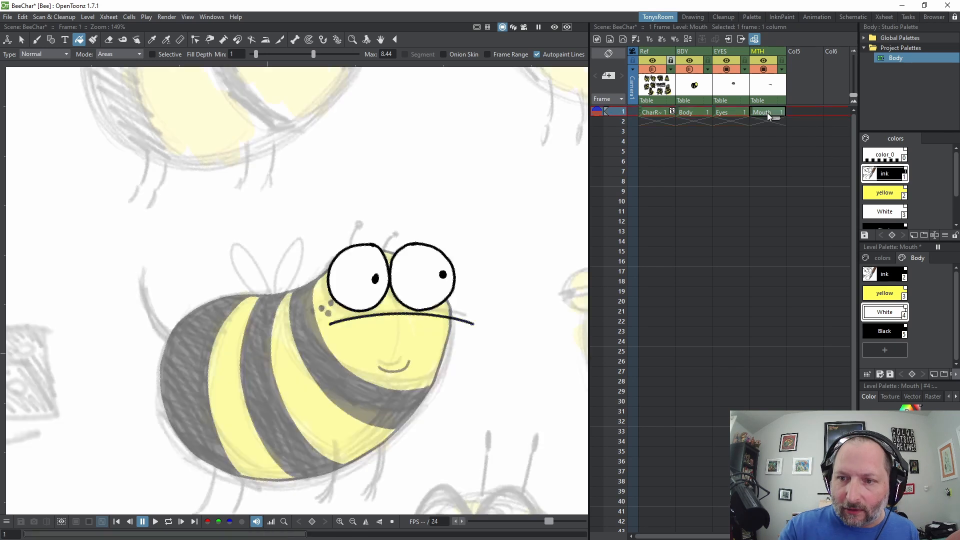
Review the stored drawings of the Mouth level in the Level Strip, then return to the scene's Mouth cell on frame 1
{"action": "left_click", "coordinate": [212, 17]}
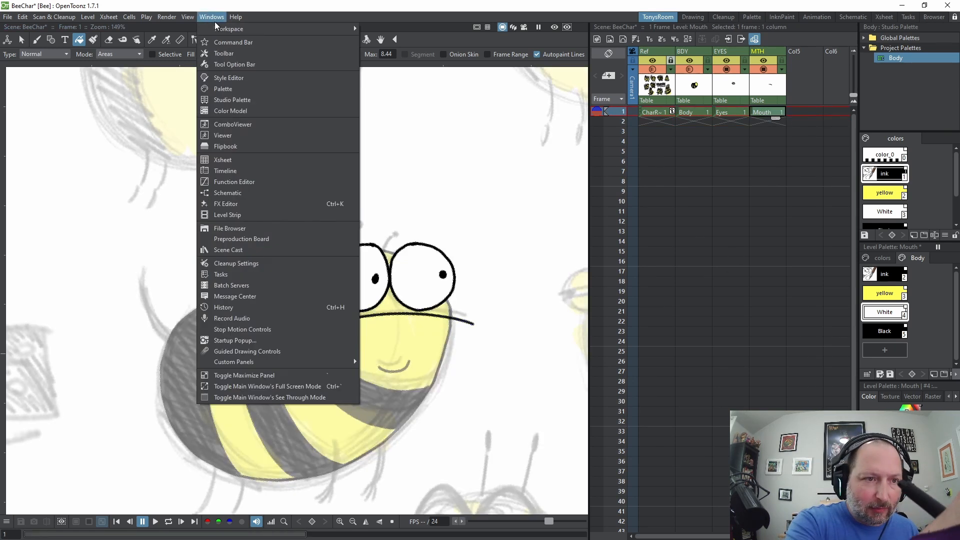
{"action": "left_click", "coordinate": [246, 214]}
{"action": "left_click", "coordinate": [253, 169]}
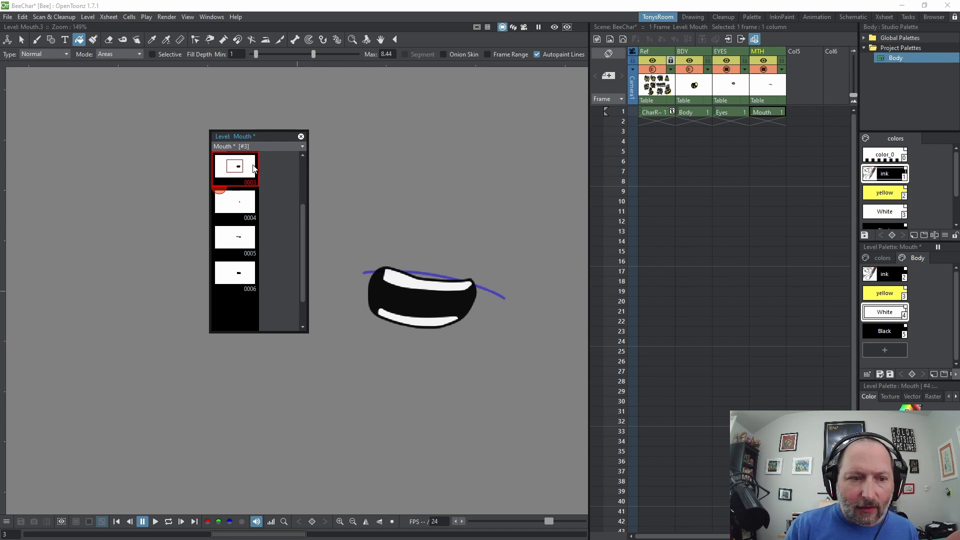
{"action": "key", "text": "Down"}
{"action": "key", "text": "Down"}
{"action": "key", "text": "Down"}
{"action": "key", "text": "Up"}
{"action": "key", "text": "Up"}
{"action": "key", "text": "Up"}
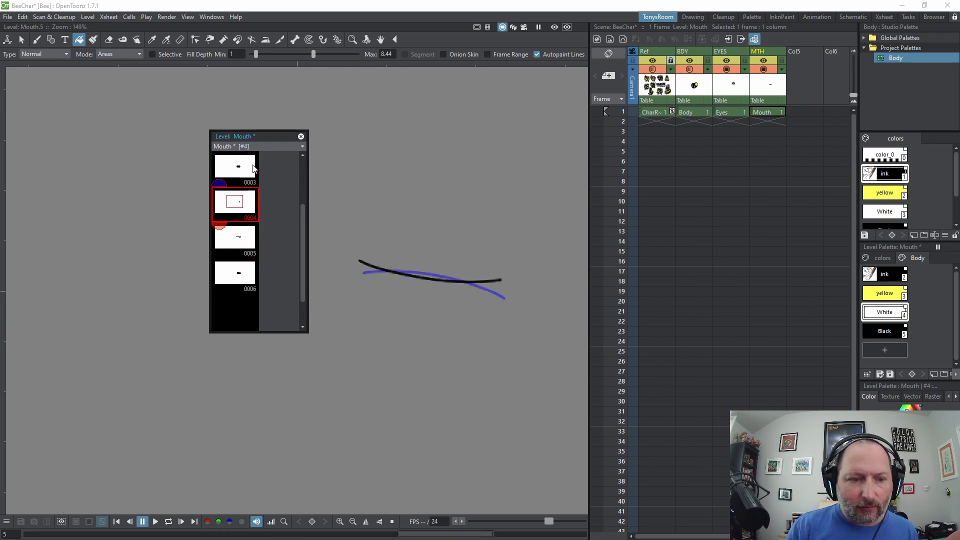
{"action": "left_click", "coordinate": [300, 136]}
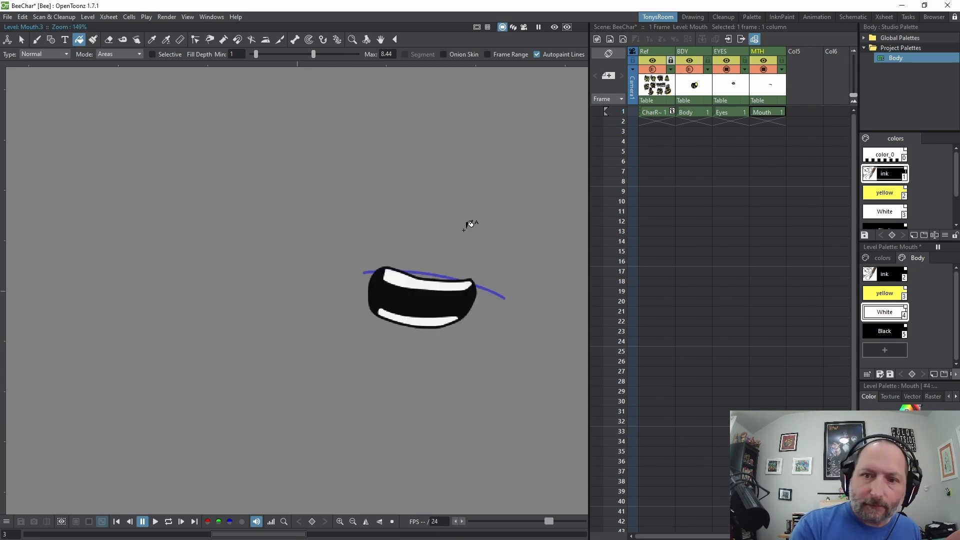
{"action": "left_click", "coordinate": [769, 112]}
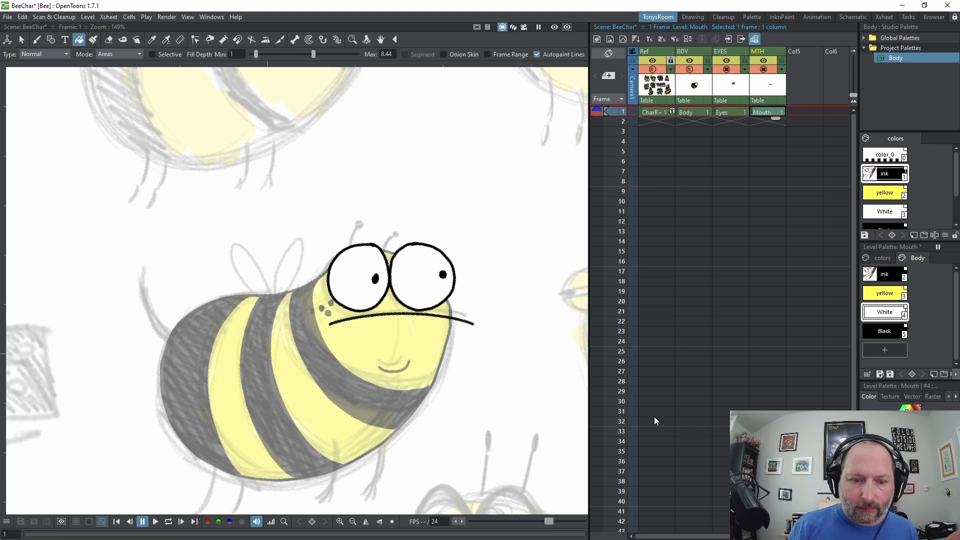
Create a Toonz Raster level called Antennas in the empty column after the mouth and name that column ANT
{"action": "left_click", "coordinate": [802, 54]}
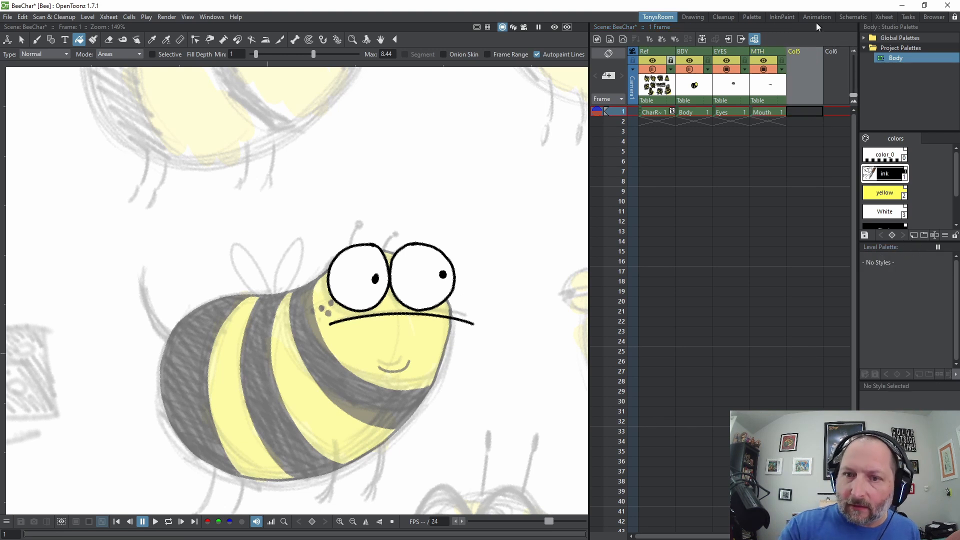
{"action": "left_click", "coordinate": [598, 39]}
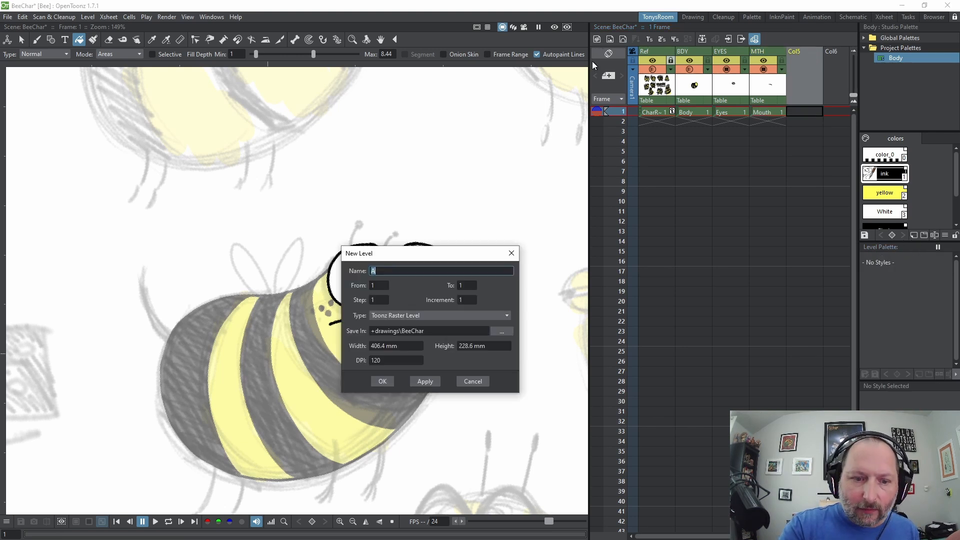
{"action": "left_click", "coordinate": [408, 270]}
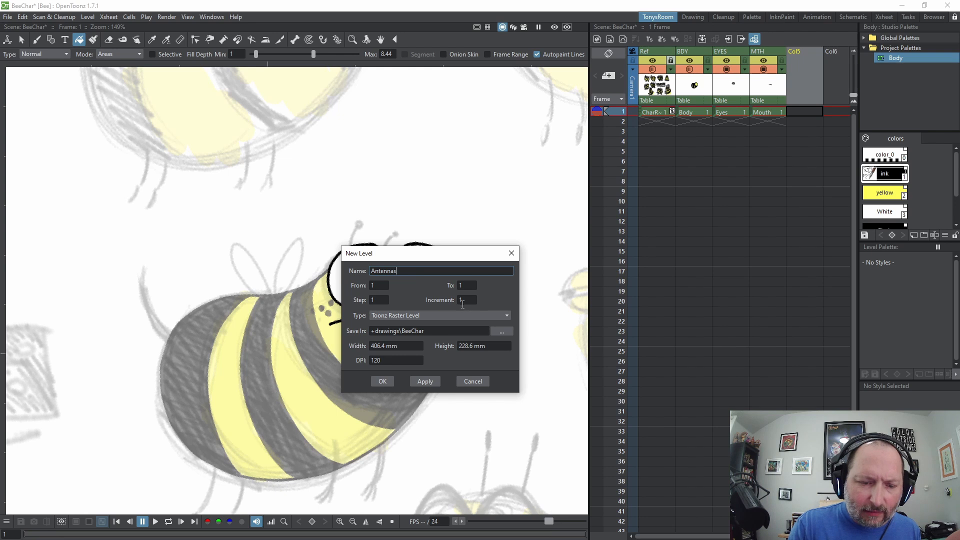
{"action": "left_click", "coordinate": [388, 381]}
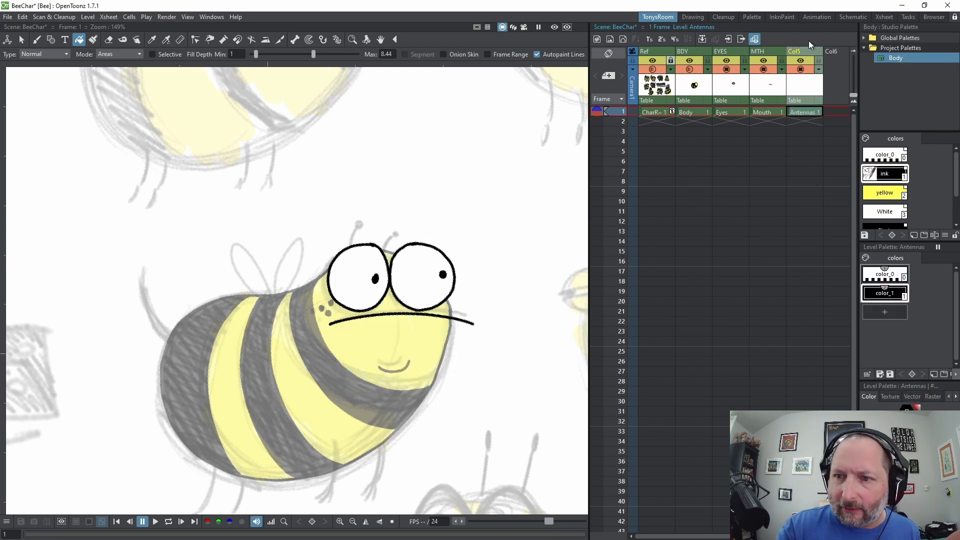
{"action": "type", "text": "A"}
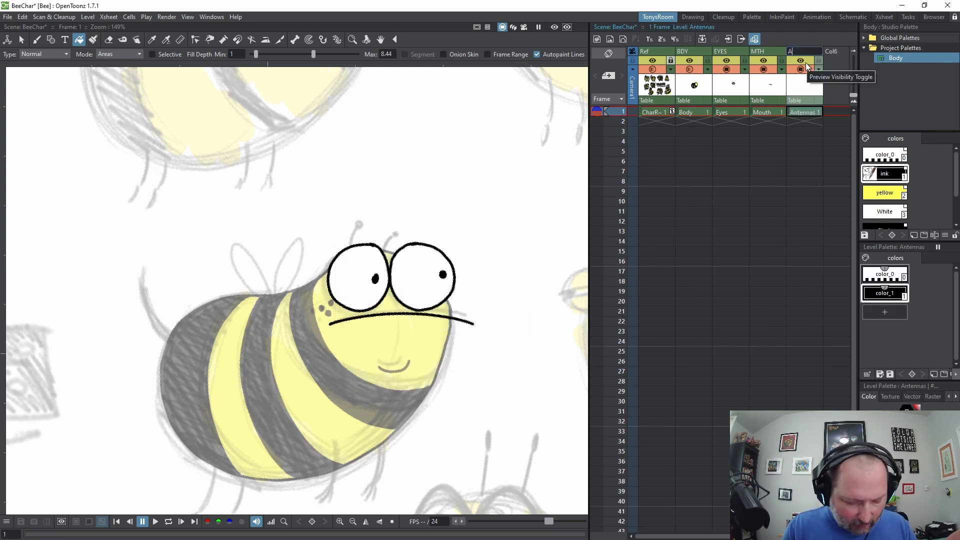
{"action": "type", "text": "NT"}
{"action": "key", "text": "Return"}
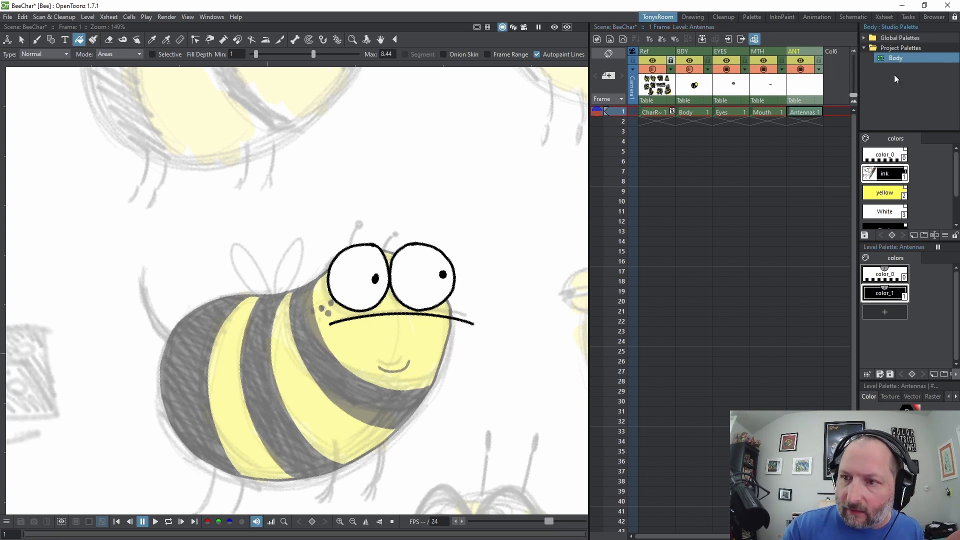
Add the Body palette to the Antennas level and brush two curved antennas in ink above the bee's eyes
{"action": "left_click_drag", "start_coordinate": [891, 60], "coordinate": [929, 288]}
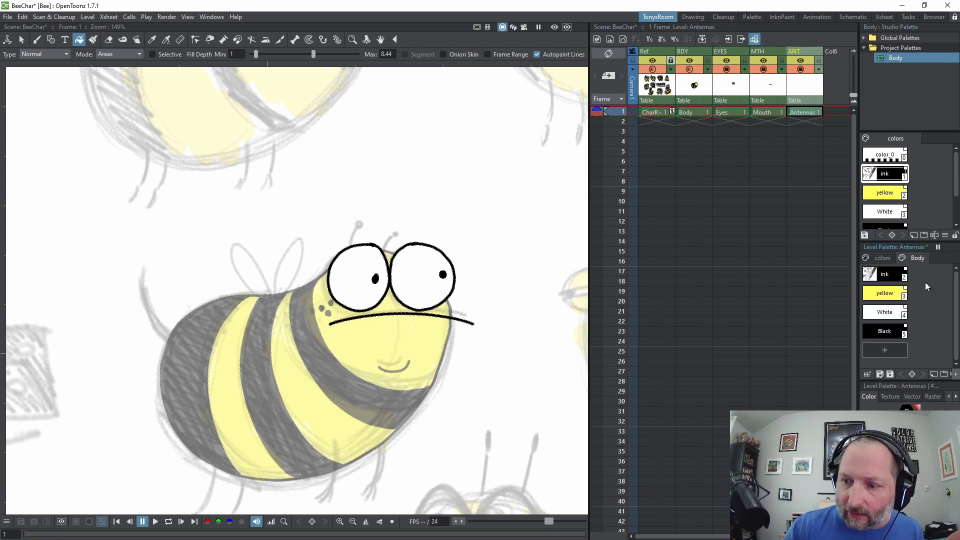
{"action": "left_click", "coordinate": [886, 280]}
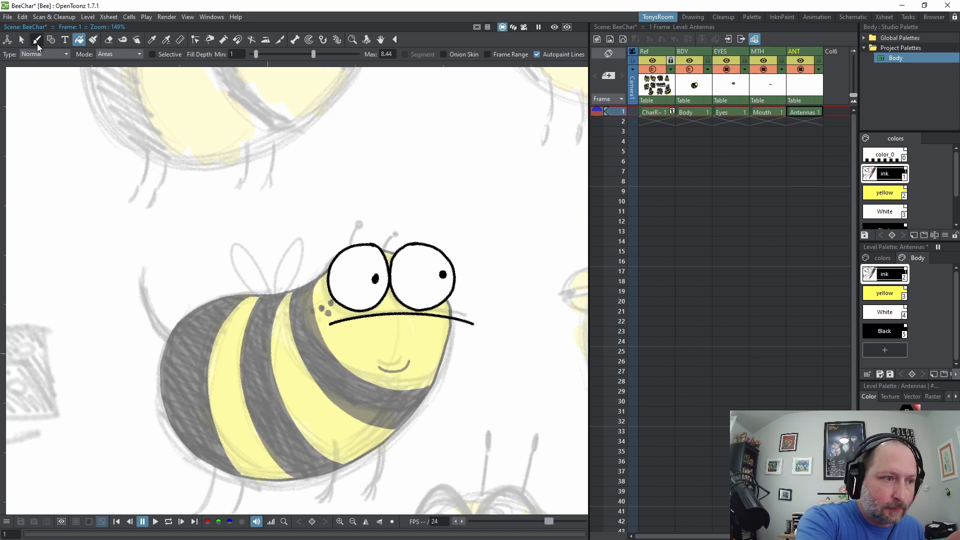
{"action": "left_click", "coordinate": [37, 41]}
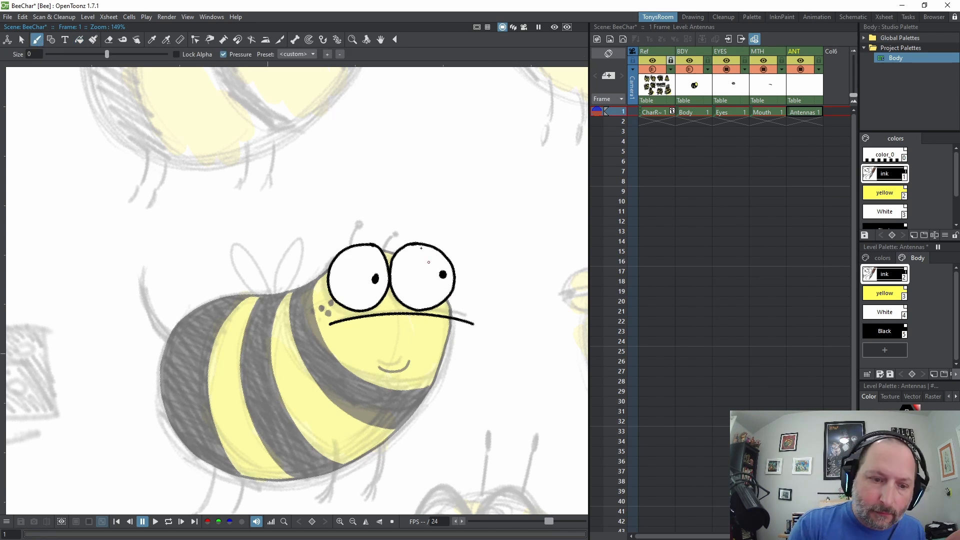
{"action": "left_click_drag", "start_coordinate": [386, 249], "coordinate": [415, 223]}
{"action": "left_click_drag", "start_coordinate": [357, 243], "coordinate": [370, 221]}
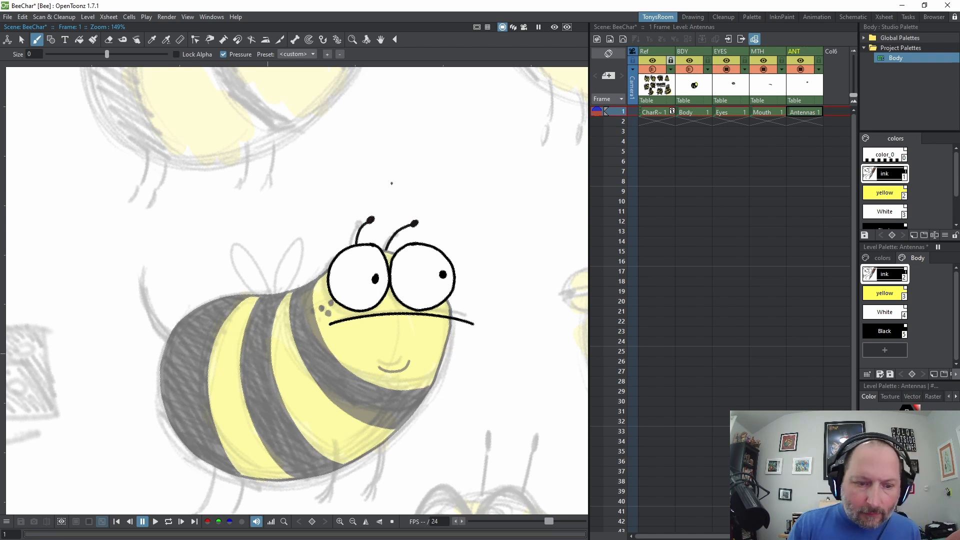
Move the ANT column's center to the base of the antennas, at about X 35.11 mm, Y 23.79 mm
{"action": "left_click_drag", "start_coordinate": [489, 454], "coordinate": [540, 387]}
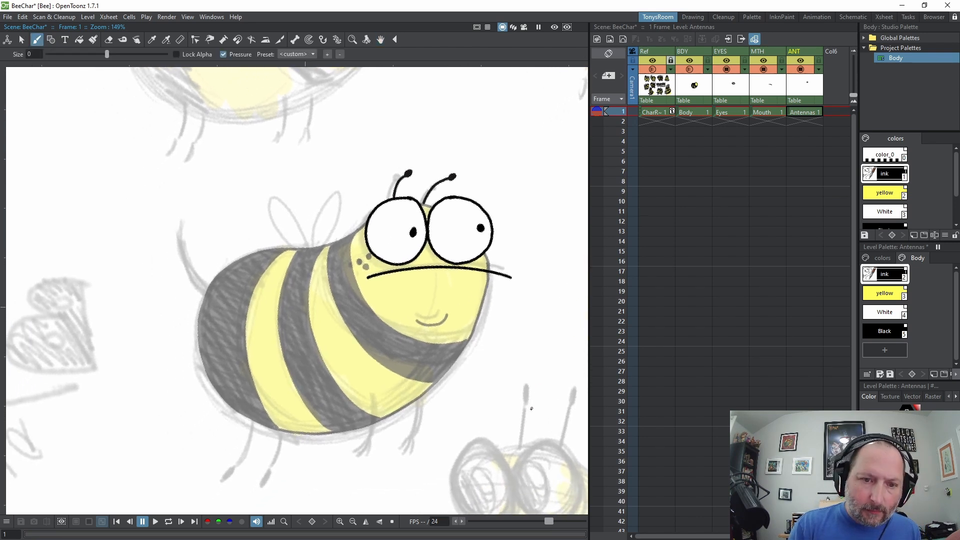
{"action": "left_click", "coordinate": [813, 112]}
{"action": "left_click", "coordinate": [7, 39]}
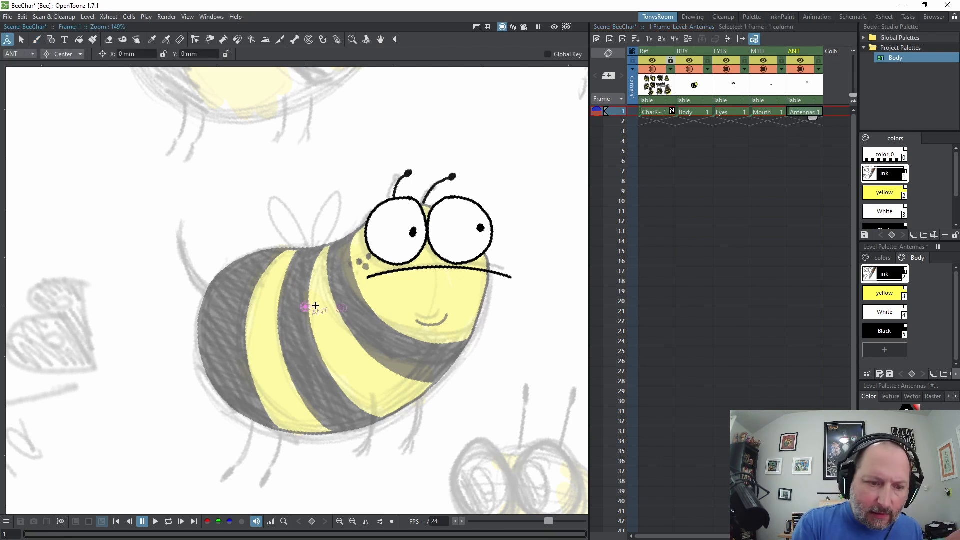
{"action": "left_click_drag", "start_coordinate": [306, 306], "coordinate": [333, 299]}
{"action": "left_click_drag", "start_coordinate": [380, 264], "coordinate": [456, 200]}
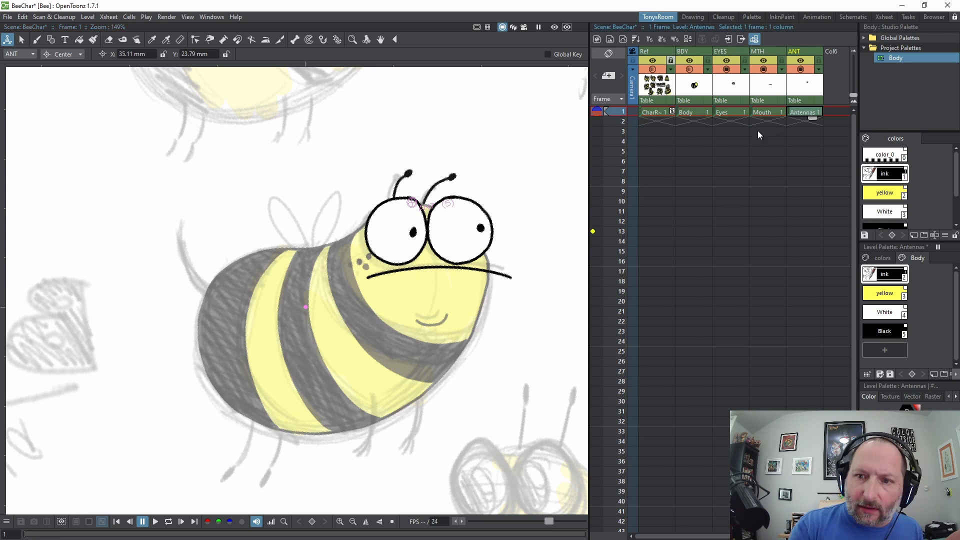
Move the mouth column's center onto the mouth and the eyes column's center between the eyes, at about X 37.79 mm, Y 15.5 mm
{"action": "left_click", "coordinate": [770, 114]}
{"action": "left_click_drag", "start_coordinate": [305, 306], "coordinate": [431, 266]}
{"action": "left_click", "coordinate": [729, 114]}
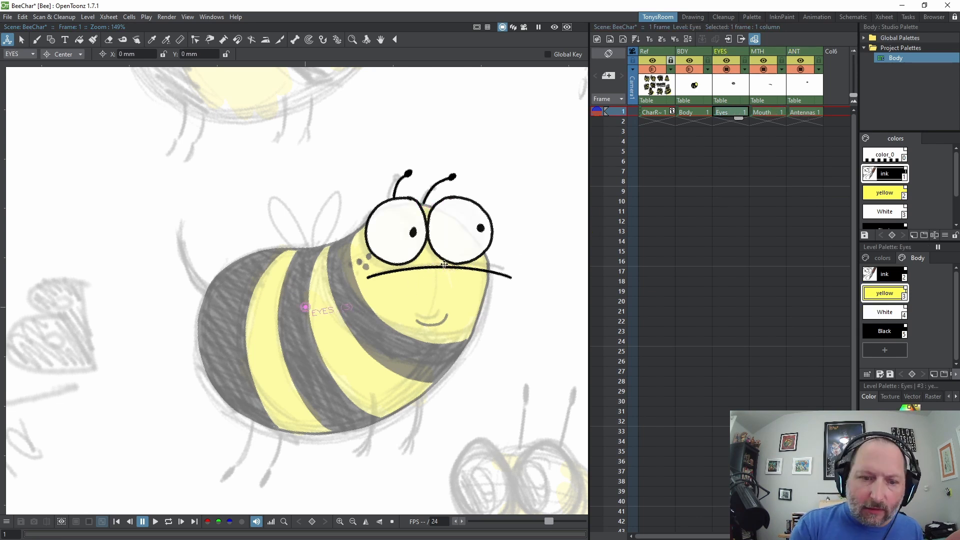
{"action": "left_click_drag", "start_coordinate": [309, 307], "coordinate": [447, 224]}
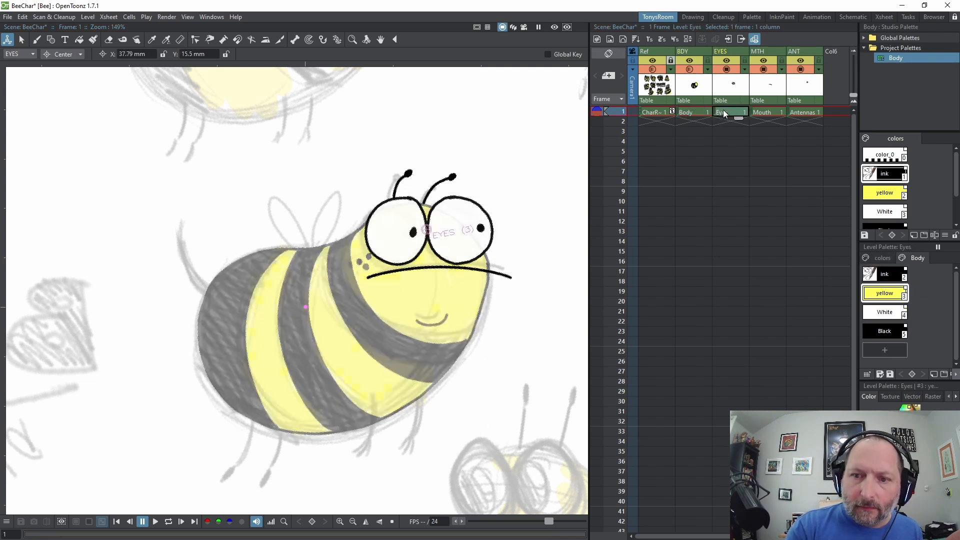
{"action": "left_click", "coordinate": [698, 113]}
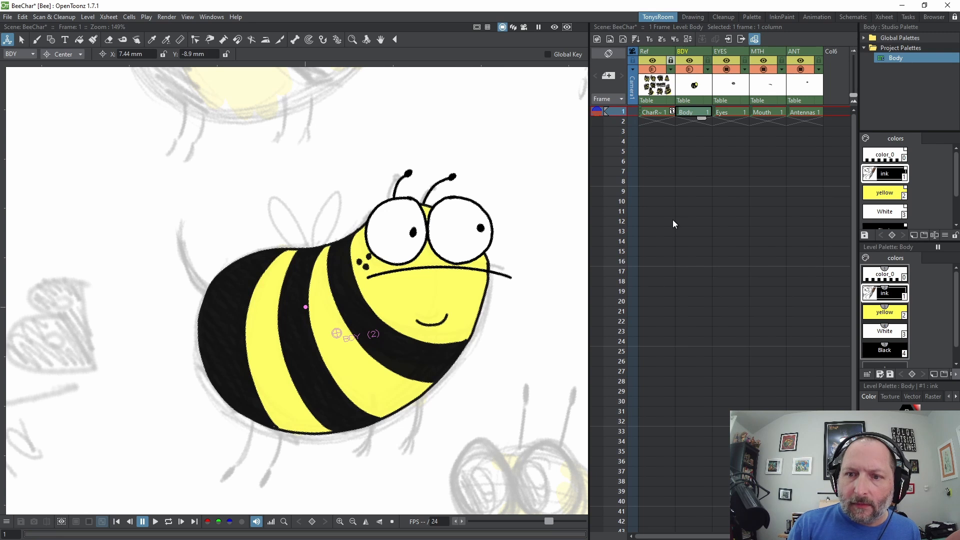
{"action": "left_click", "coordinate": [727, 112]}
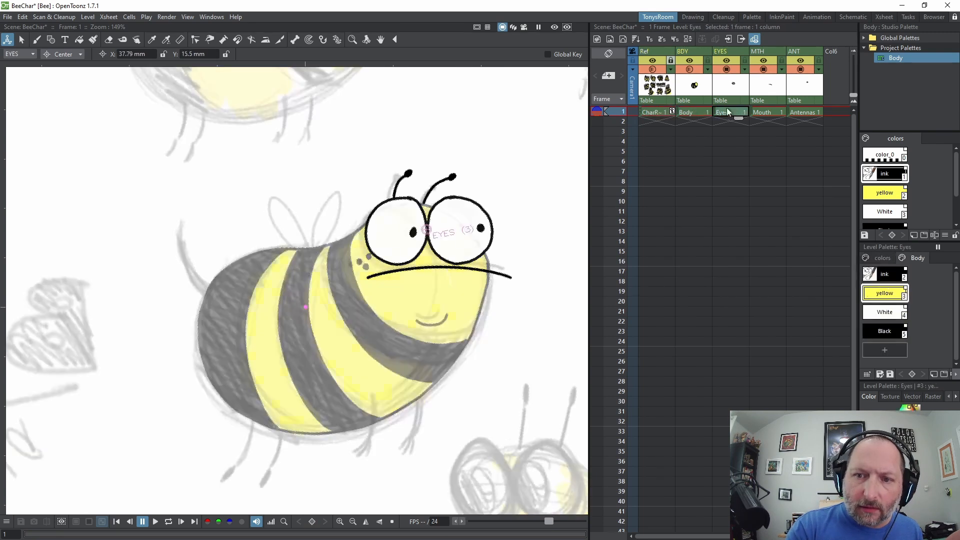
Create a Toonz Raster level called Wings in the empty column after the antennas
{"action": "key", "text": "space"}
{"action": "left_click_drag", "start_coordinate": [474, 410], "coordinate": [425, 425]}
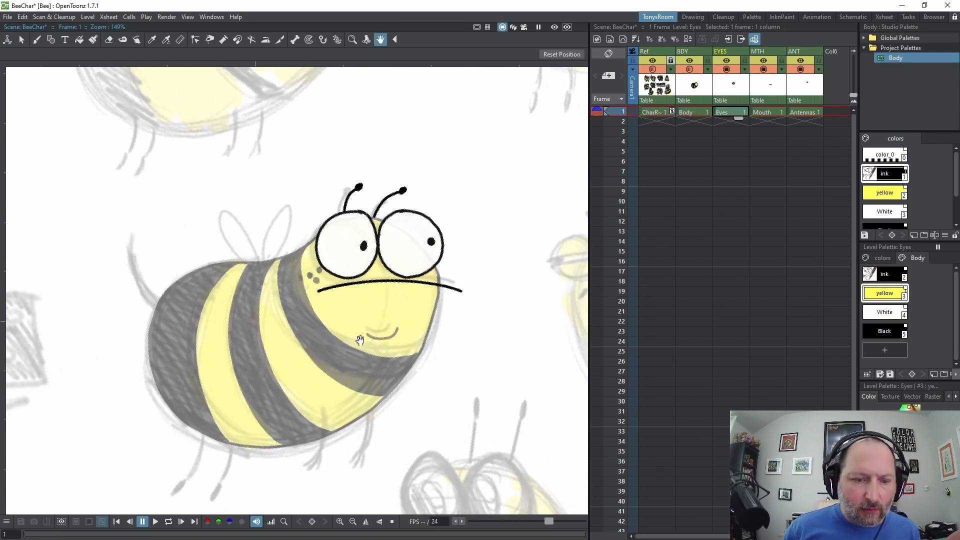
{"action": "scroll", "coordinate": [371, 360], "scroll_direction": "down", "scroll_amount": 2}
{"action": "left_click_drag", "start_coordinate": [372, 360], "coordinate": [419, 353]}
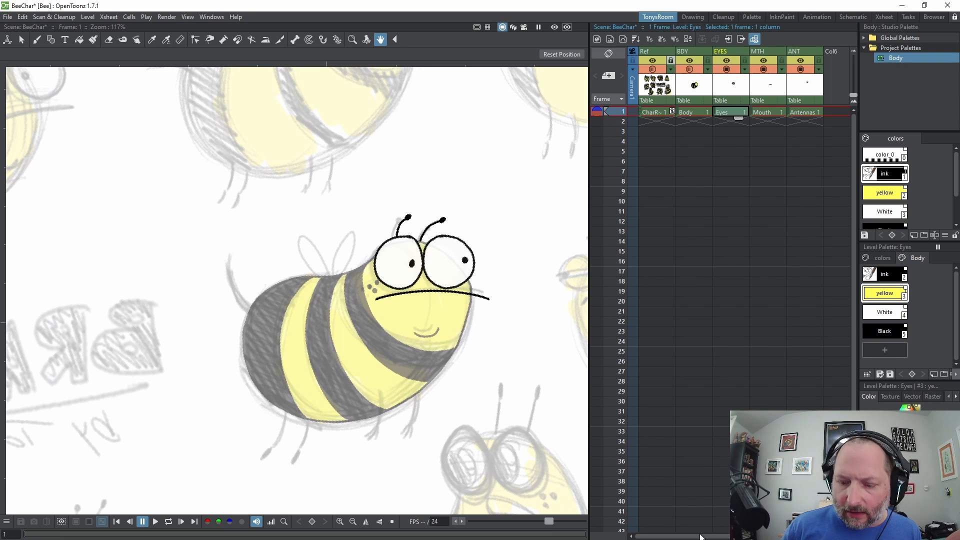
{"action": "left_click_drag", "start_coordinate": [700, 536], "coordinate": [711, 537]}
{"action": "left_click_drag", "start_coordinate": [411, 320], "coordinate": [391, 323]}
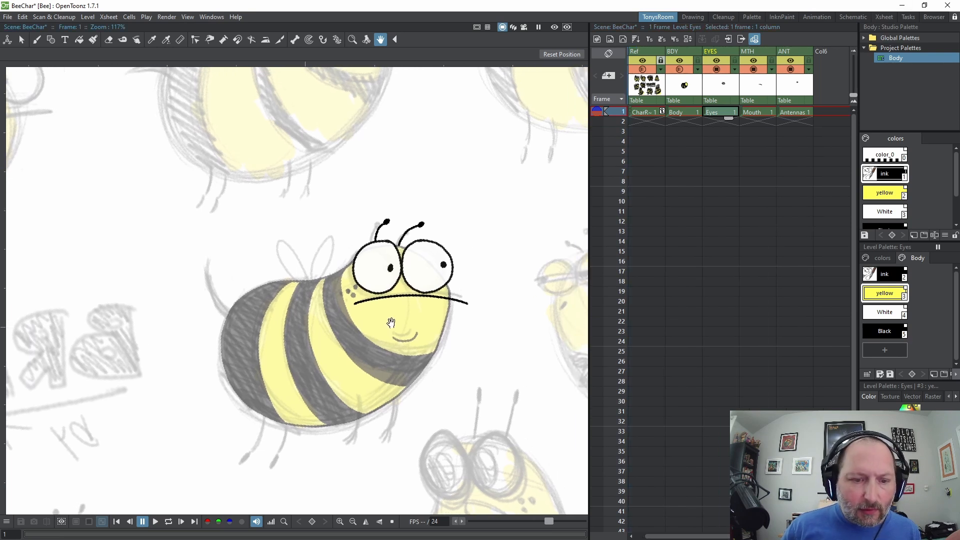
{"action": "left_click", "coordinate": [836, 50]}
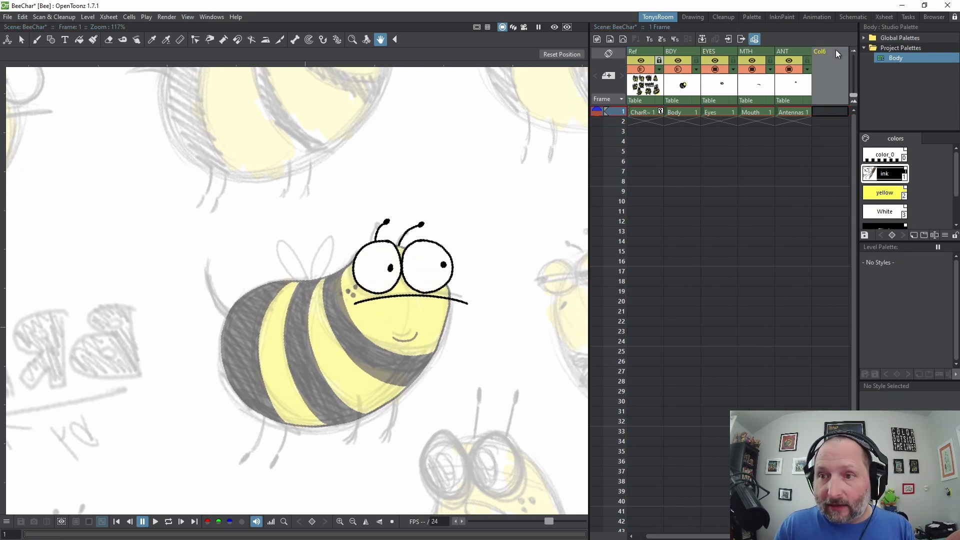
{"action": "left_click", "coordinate": [597, 39]}
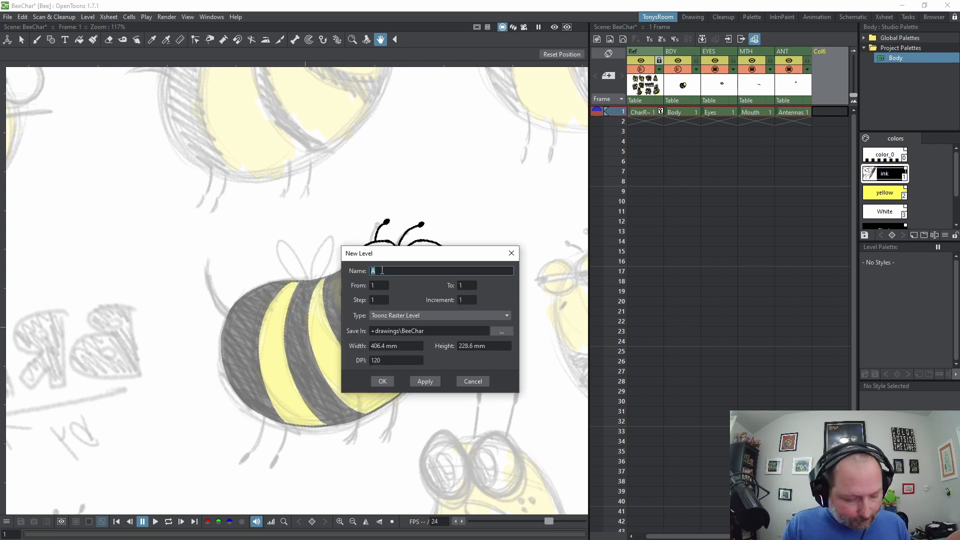
{"action": "type", "text": "Wings"}
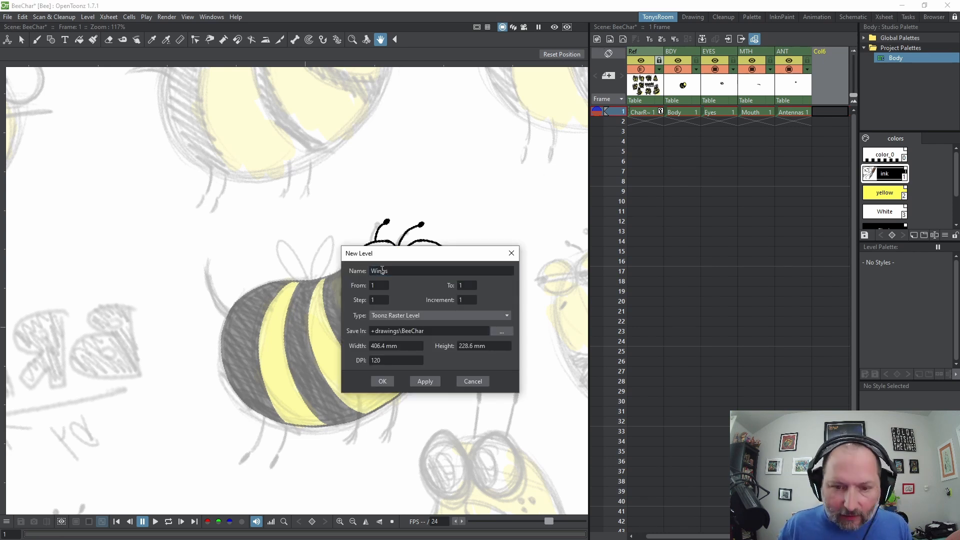
{"action": "left_click", "coordinate": [382, 382]}
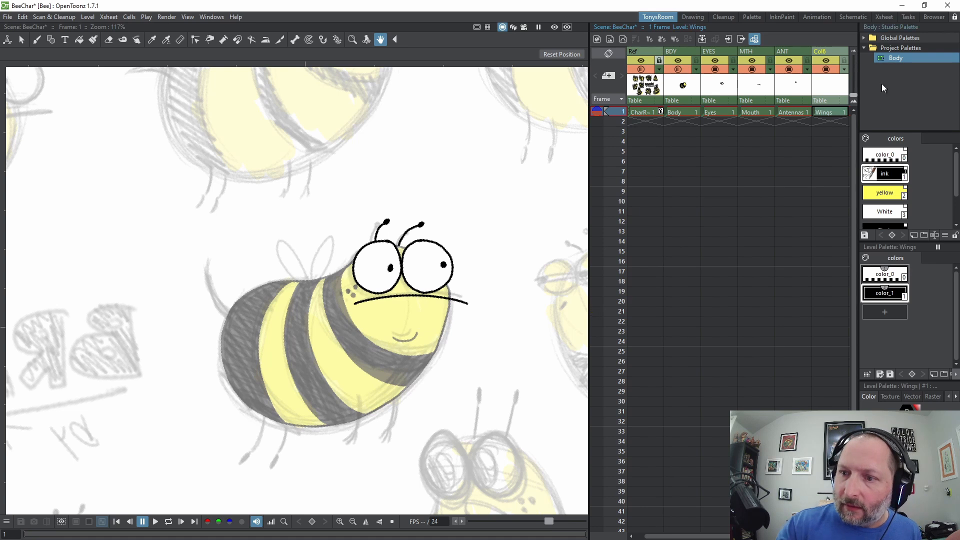
Add the Body palette to the Wings level and brush two raised wings with short motion curves in ink on the bee's back
{"action": "left_click_drag", "start_coordinate": [913, 184], "coordinate": [923, 287]}
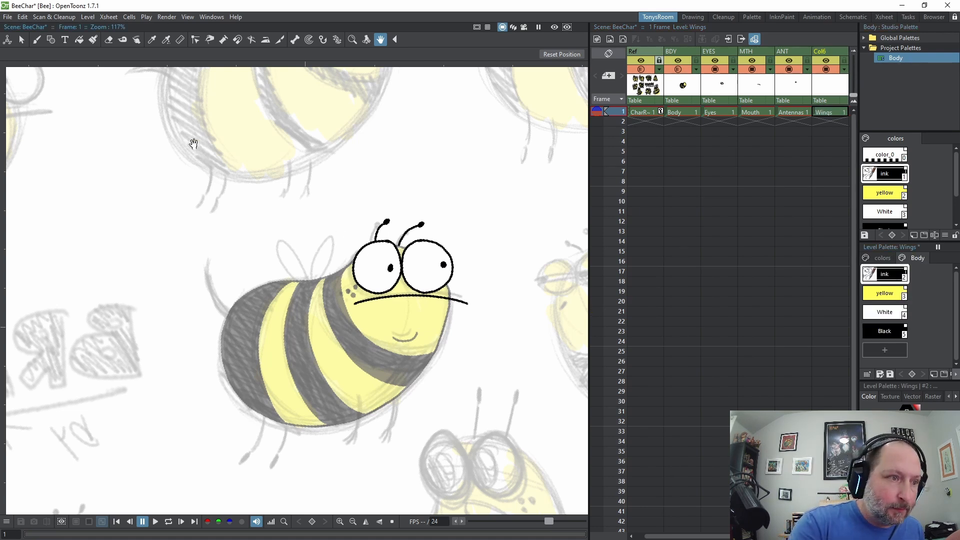
{"action": "key", "text": "a"}
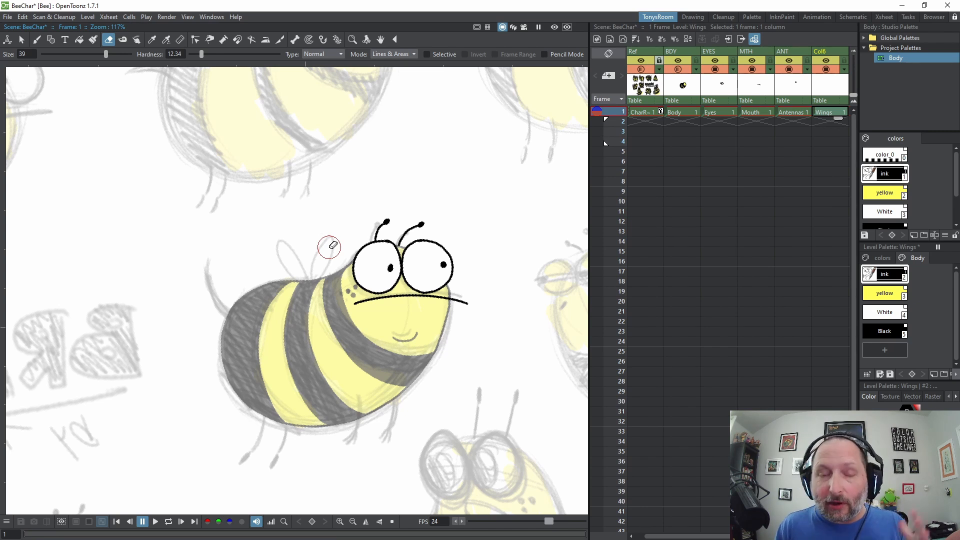
{"action": "key", "text": "b"}
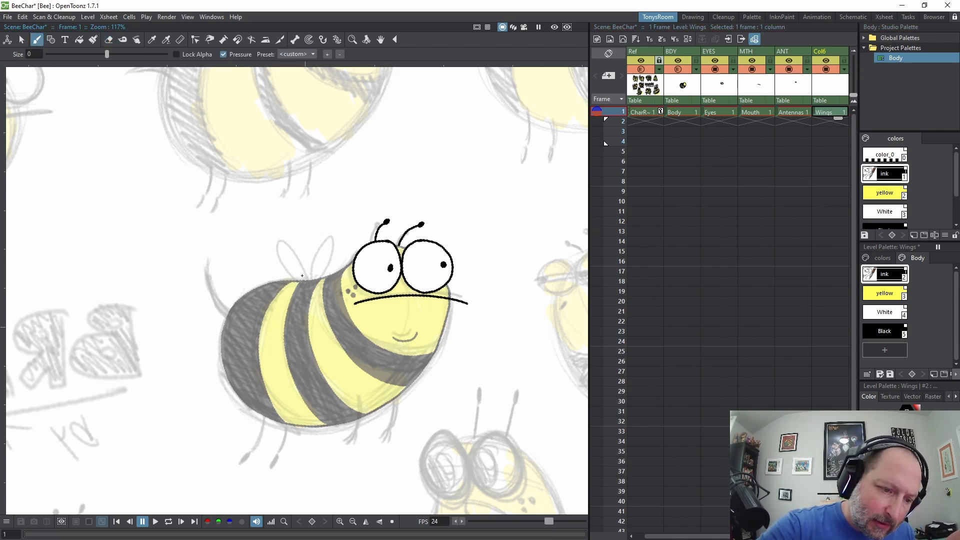
{"action": "mouse_move", "coordinate": [308, 280]}
{"action": "left_mouse_down"}
{"action": "mouse_move", "coordinate": [300, 265]}
{"action": "mouse_move", "coordinate": [310, 281]}
{"action": "mouse_move", "coordinate": [334, 235]}
{"action": "mouse_move", "coordinate": [353, 252]}
{"action": "mouse_move", "coordinate": [339, 262]}
{"action": "left_mouse_up"}
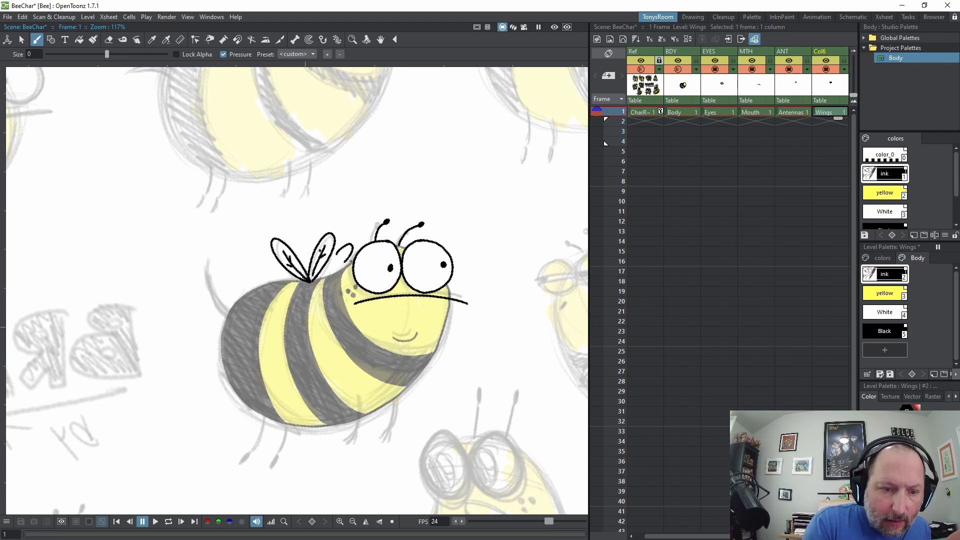
{"action": "mouse_move", "coordinate": [273, 269]}
{"action": "left_mouse_down"}
{"action": "mouse_move", "coordinate": [253, 271]}
{"action": "mouse_move", "coordinate": [274, 279]}
{"action": "mouse_move", "coordinate": [251, 304]}
{"action": "left_mouse_up"}
{"action": "left_click_drag", "start_coordinate": [289, 298], "coordinate": [286, 314]}
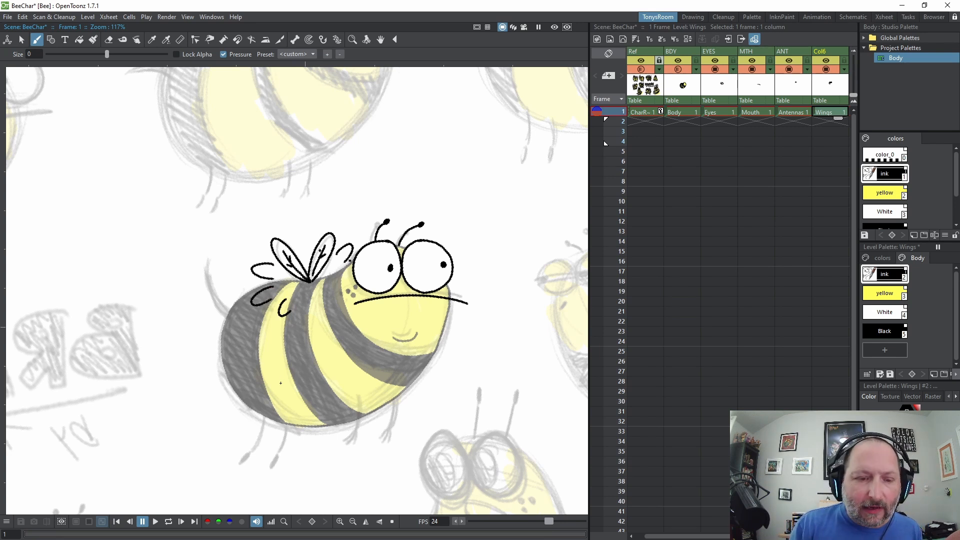
Go to frame 2 of the wings column and brush a lowered wing in ink on the bee's back
{"action": "key", "text": "Insert"}
{"action": "key", "text": "Down"}
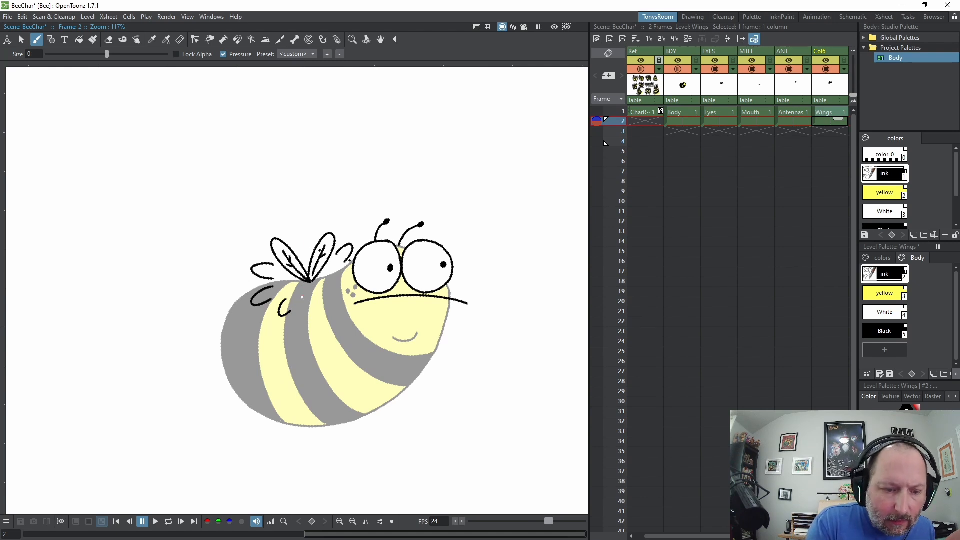
{"action": "mouse_move", "coordinate": [304, 289]}
{"action": "left_mouse_down"}
{"action": "mouse_move", "coordinate": [315, 278]}
{"action": "mouse_move", "coordinate": [292, 312]}
{"action": "mouse_move", "coordinate": [301, 307]}
{"action": "left_mouse_up"}
{"action": "key", "text": "ctrl+z"}
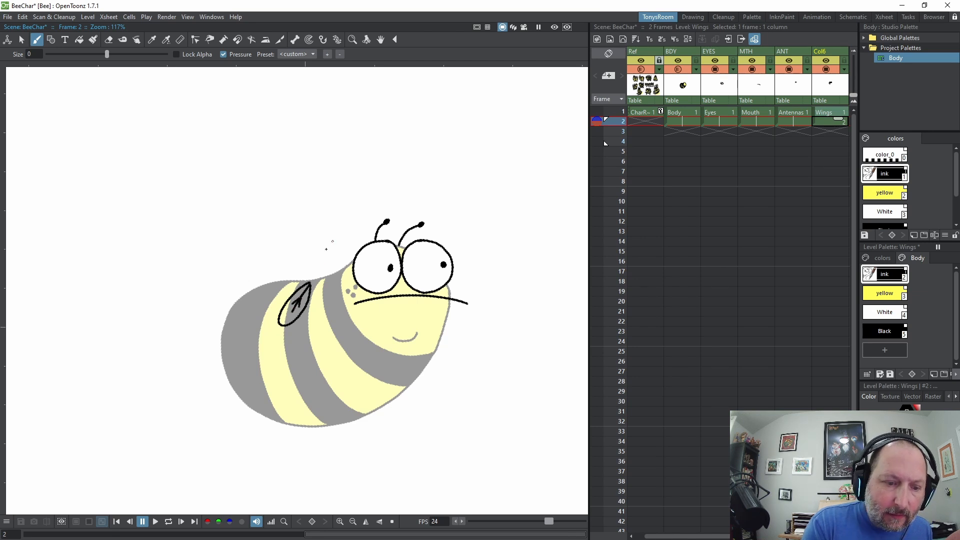
Flip back and forth between frames 1 and 2 to compare the wing positions
{"action": "key", "text": "period"}
{"action": "key", "text": "comma"}
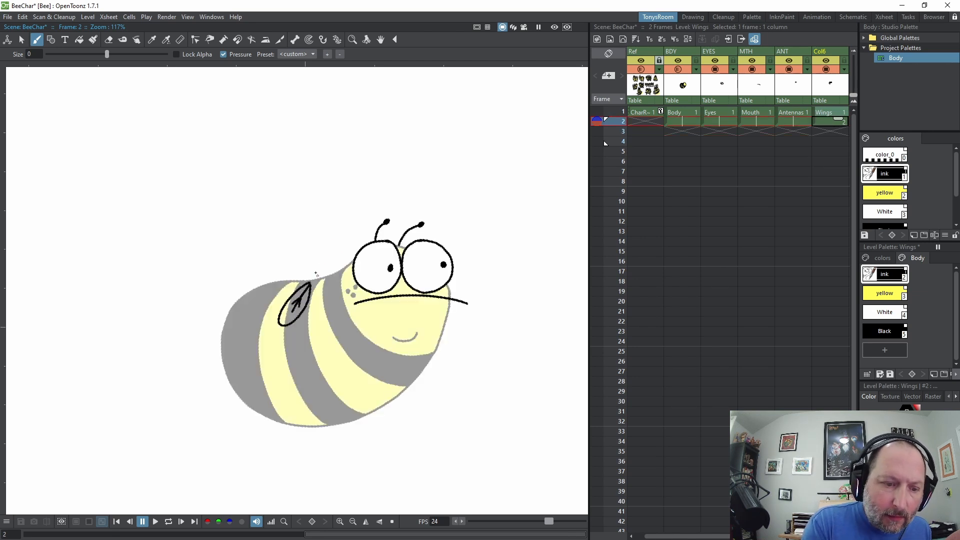
{"action": "key", "text": "period"}
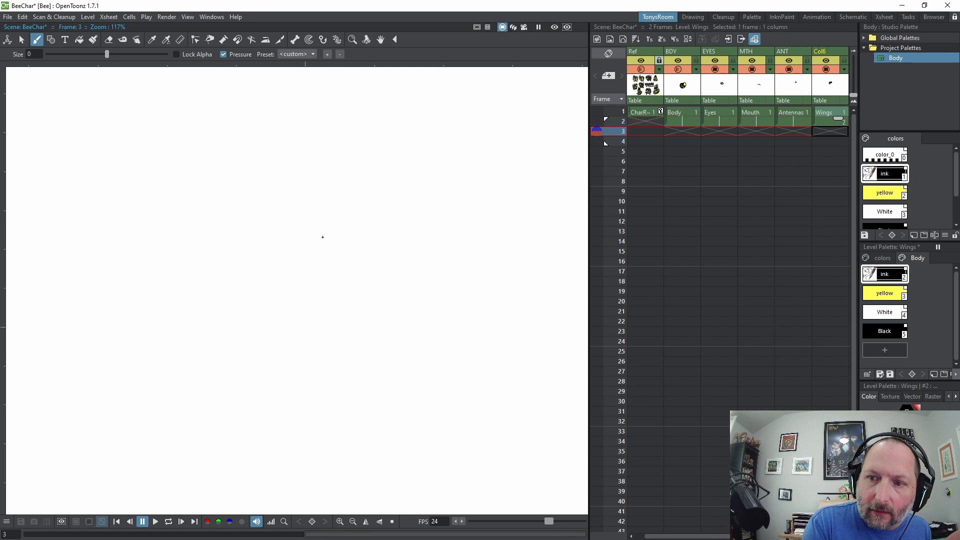
{"action": "key", "text": "comma"}
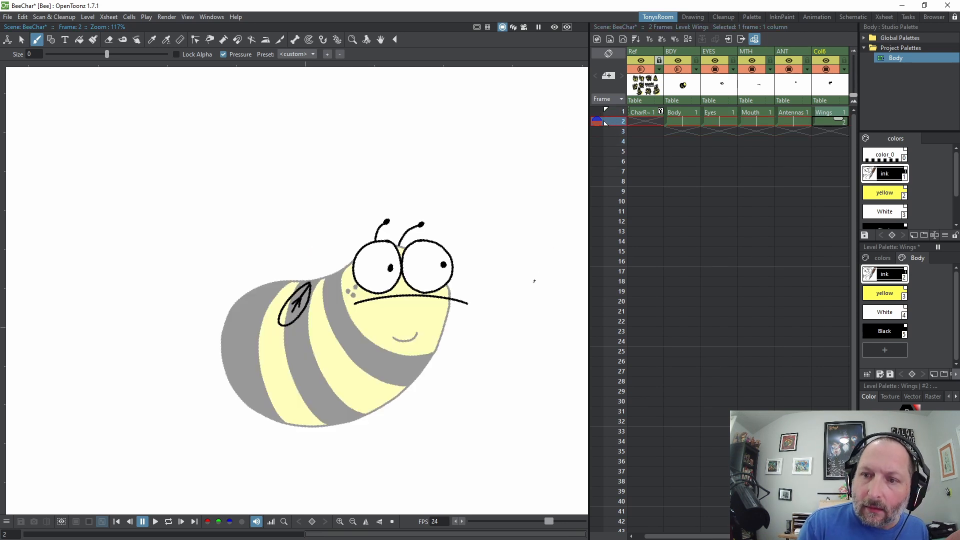
{"action": "key", "text": "comma"}
{"action": "key", "text": "period"}
{"action": "key", "text": "comma"}
{"action": "key", "text": "period"}
{"action": "key", "text": "comma"}
{"action": "key", "text": "period"}
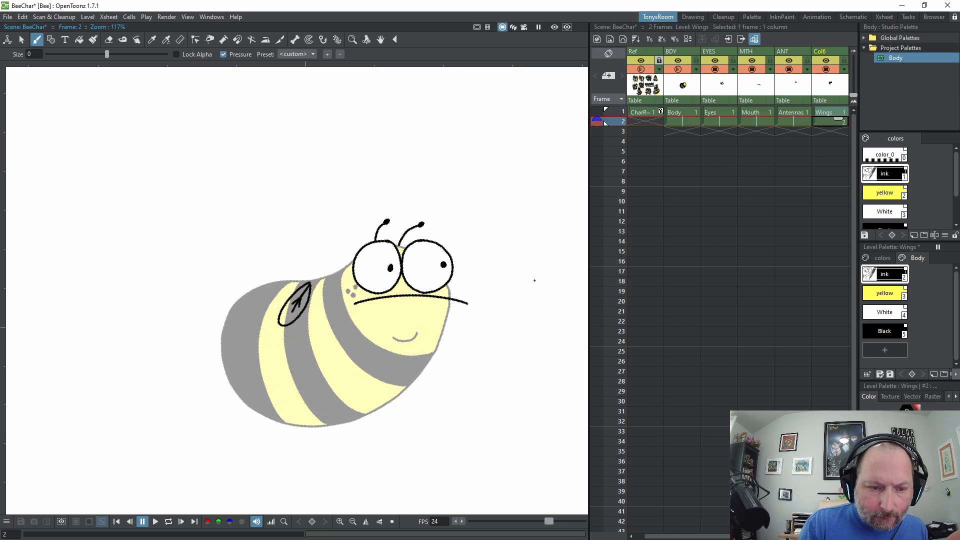
{"action": "key", "text": "comma"}
{"action": "key", "text": "period"}
{"action": "key", "text": "comma"}
{"action": "key", "text": "period"}
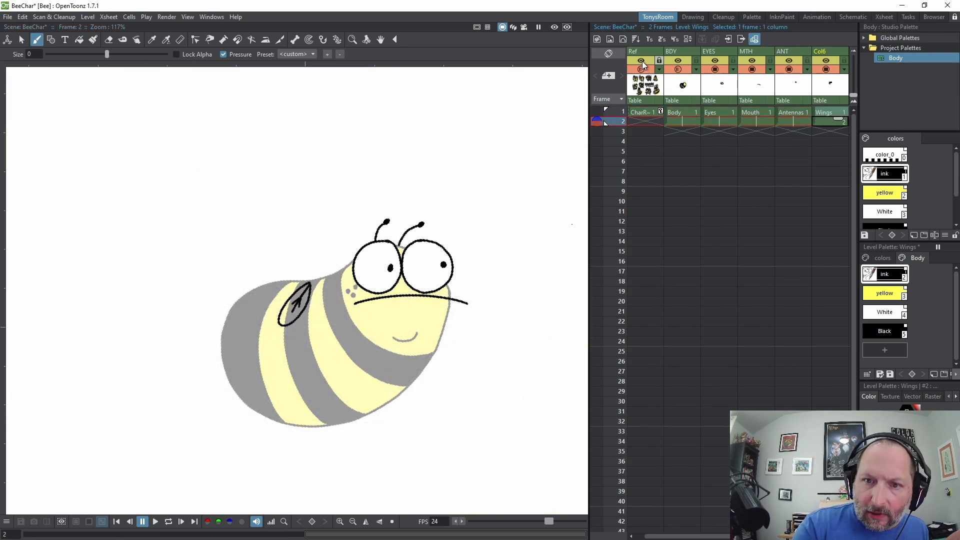
Hide the Ref column, compare the wings across frames 1 and 2, and return to the wings cell at frame 2
{"action": "left_click", "coordinate": [642, 61]}
{"action": "left_click", "coordinate": [642, 69]}
{"action": "key", "text": "comma"}
{"action": "key", "text": "period"}
{"action": "key", "text": "comma"}
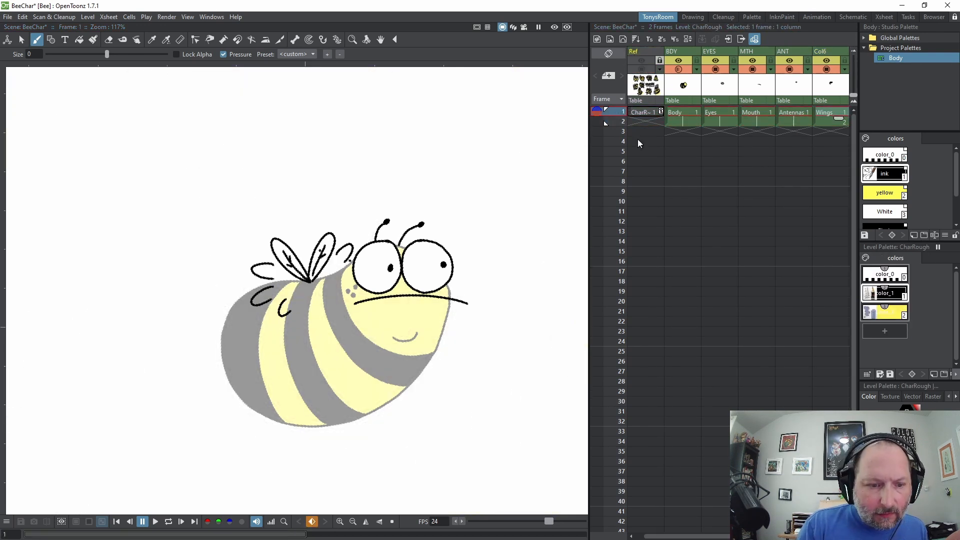
{"action": "key", "text": "period"}
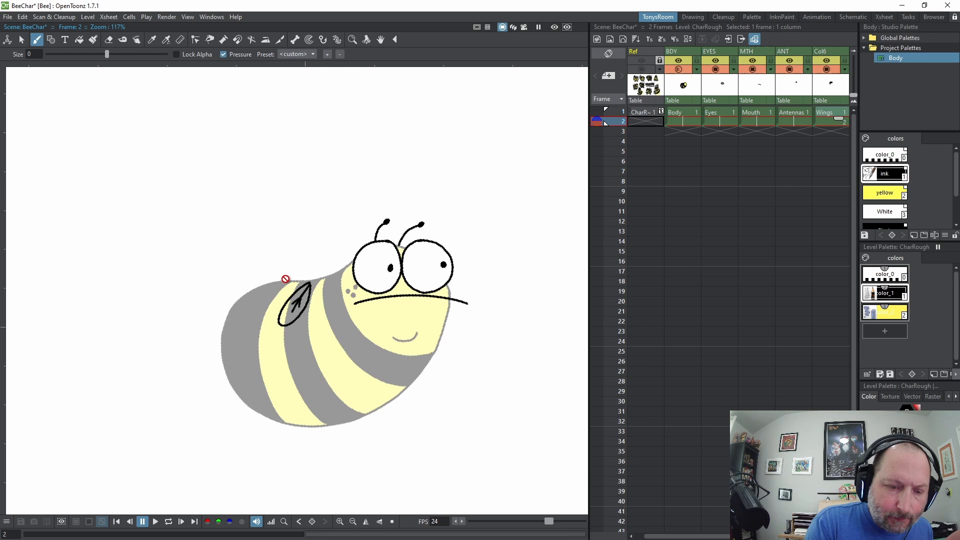
{"action": "left_click", "coordinate": [830, 122]}
{"action": "key", "text": "comma"}
{"action": "key", "text": "period"}
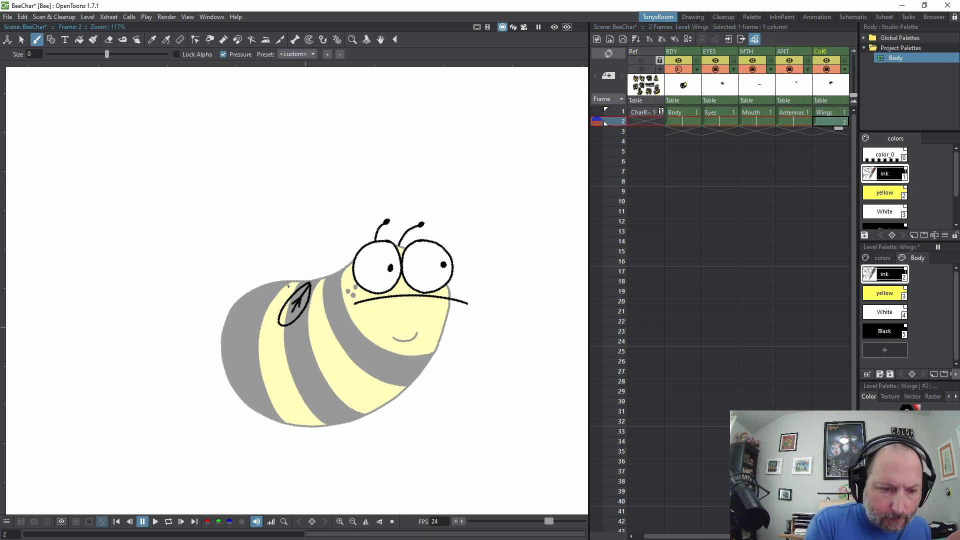
Brush a second lowered wing and motion curves in ink at frame 2, and play the two-frame flap
{"action": "mouse_move", "coordinate": [282, 287]}
{"action": "left_mouse_down"}
{"action": "mouse_move", "coordinate": [308, 288]}
{"action": "mouse_move", "coordinate": [259, 279]}
{"action": "mouse_move", "coordinate": [300, 282]}
{"action": "mouse_move", "coordinate": [294, 274]}
{"action": "mouse_move", "coordinate": [280, 299]}
{"action": "left_mouse_up"}
{"action": "mouse_move", "coordinate": [287, 293]}
{"action": "left_mouse_down"}
{"action": "mouse_move", "coordinate": [280, 282]}
{"action": "mouse_move", "coordinate": [344, 265]}
{"action": "mouse_move", "coordinate": [309, 257]}
{"action": "mouse_move", "coordinate": [319, 247]}
{"action": "left_mouse_up"}
{"action": "key", "text": "p"}
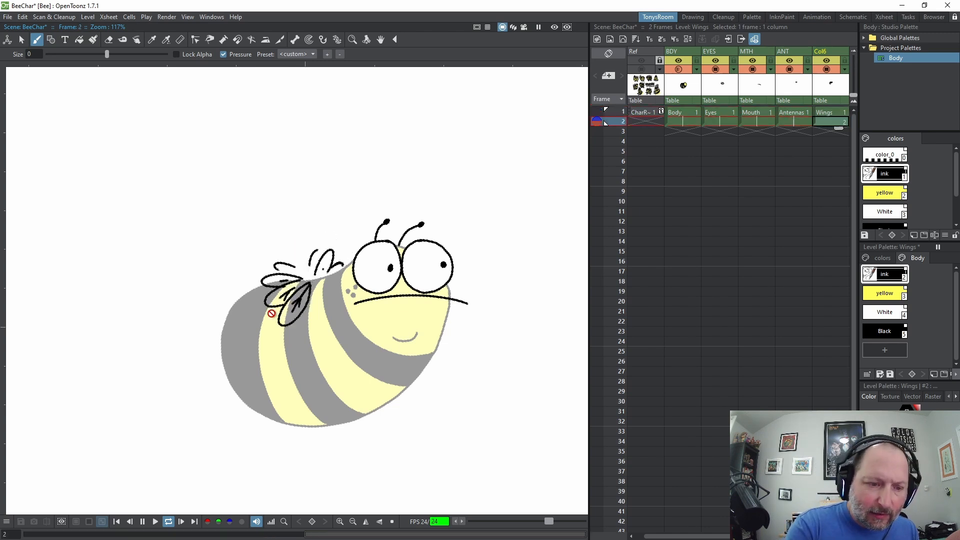
{"action": "key", "text": "p"}
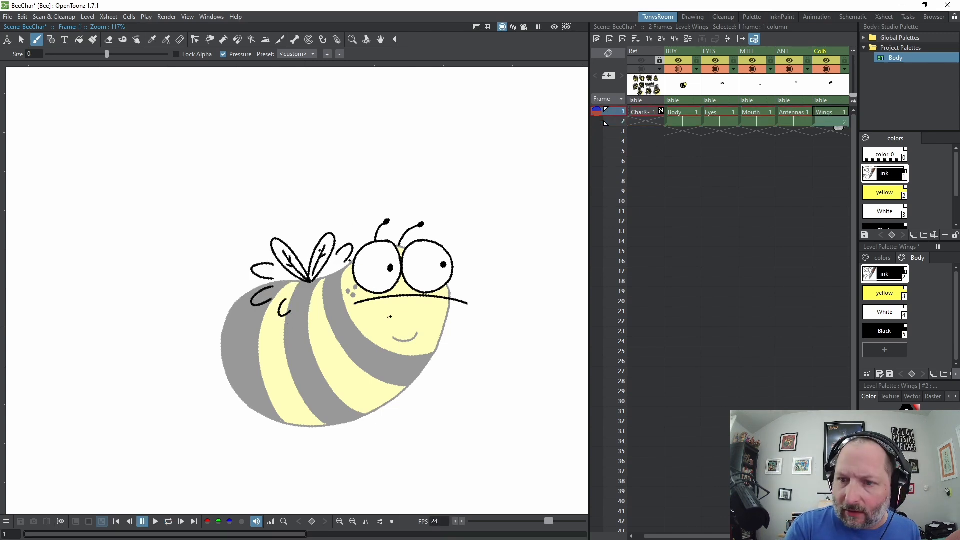
Go to frame 2 with frame 1 as onion skin and delete its wing drawing with a freehand selection
{"action": "left_click", "coordinate": [598, 121]}
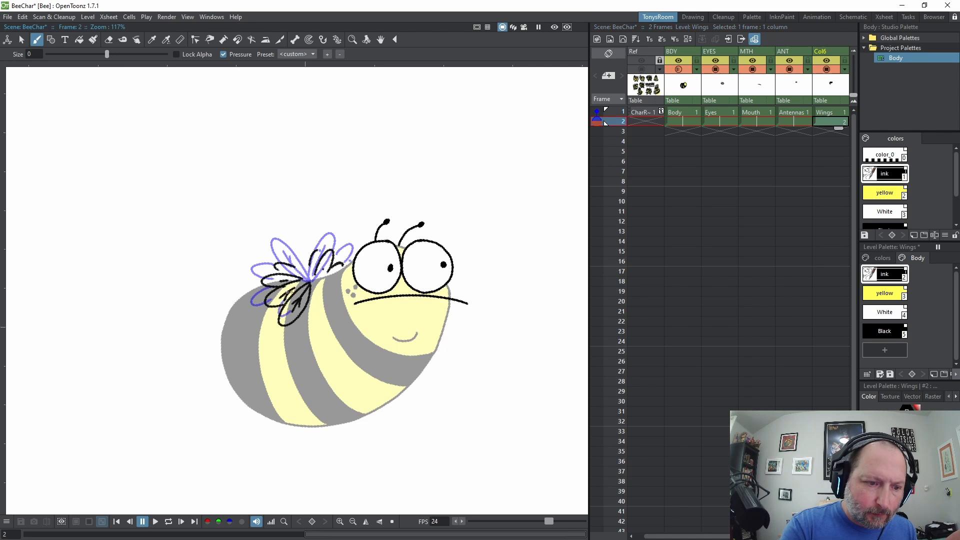
{"action": "key", "text": "s"}
{"action": "mouse_move", "coordinate": [294, 240]}
{"action": "left_mouse_down"}
{"action": "mouse_move", "coordinate": [311, 327]}
{"action": "mouse_move", "coordinate": [326, 226]}
{"action": "left_mouse_up"}
{"action": "key", "text": "Delete"}
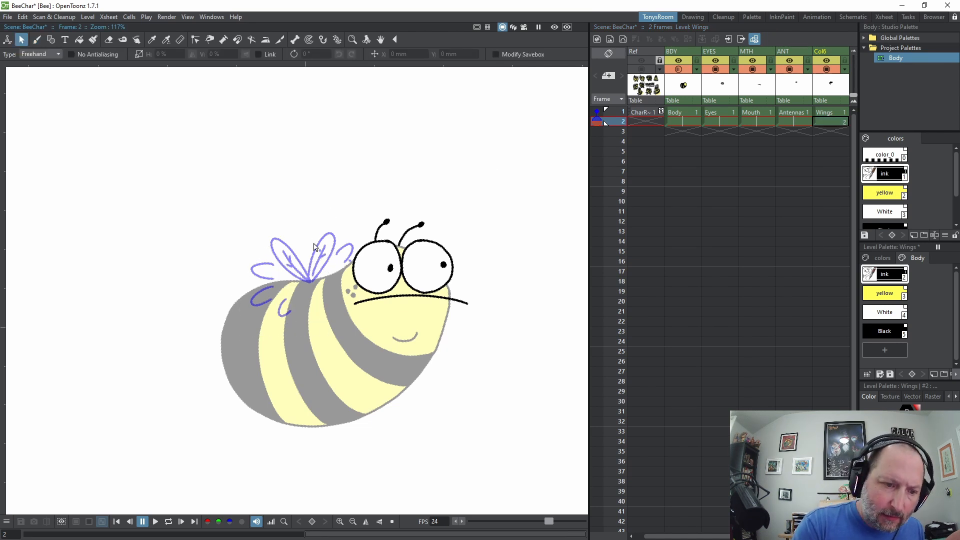
Brush new lowered wings with motion curves in ink at frame 2 over the onion skin, and play the flap in a loop
{"action": "key", "text": "b"}
{"action": "mouse_move", "coordinate": [264, 253]}
{"action": "left_mouse_down"}
{"action": "mouse_move", "coordinate": [255, 284]}
{"action": "mouse_move", "coordinate": [310, 281]}
{"action": "mouse_move", "coordinate": [264, 286]}
{"action": "mouse_move", "coordinate": [283, 288]}
{"action": "left_mouse_up"}
{"action": "key", "text": "ctrl+z"}
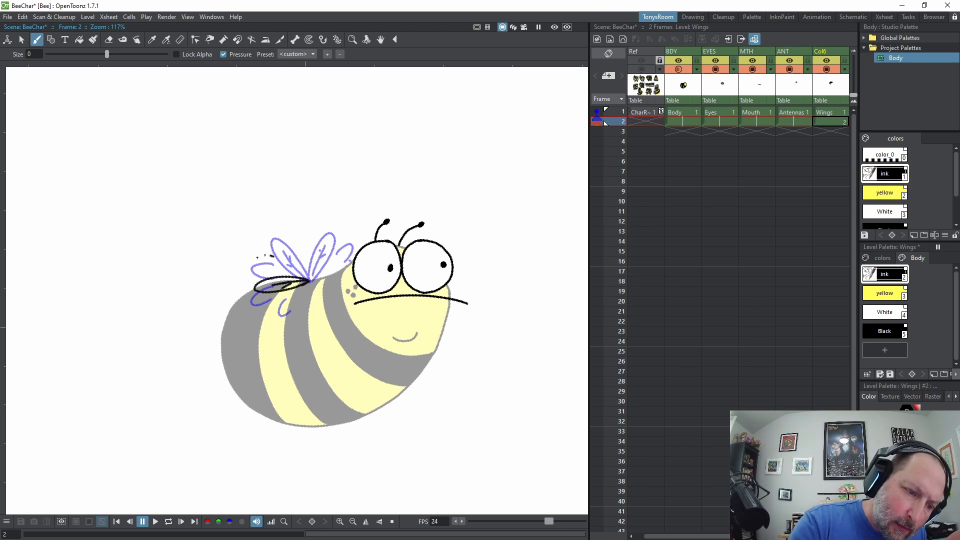
{"action": "mouse_move", "coordinate": [257, 258]}
{"action": "left_mouse_down"}
{"action": "mouse_move", "coordinate": [284, 251]}
{"action": "mouse_move", "coordinate": [277, 245]}
{"action": "mouse_move", "coordinate": [283, 263]}
{"action": "mouse_move", "coordinate": [280, 252]}
{"action": "mouse_move", "coordinate": [259, 282]}
{"action": "left_mouse_up"}
{"action": "key", "text": "ctrl+z"}
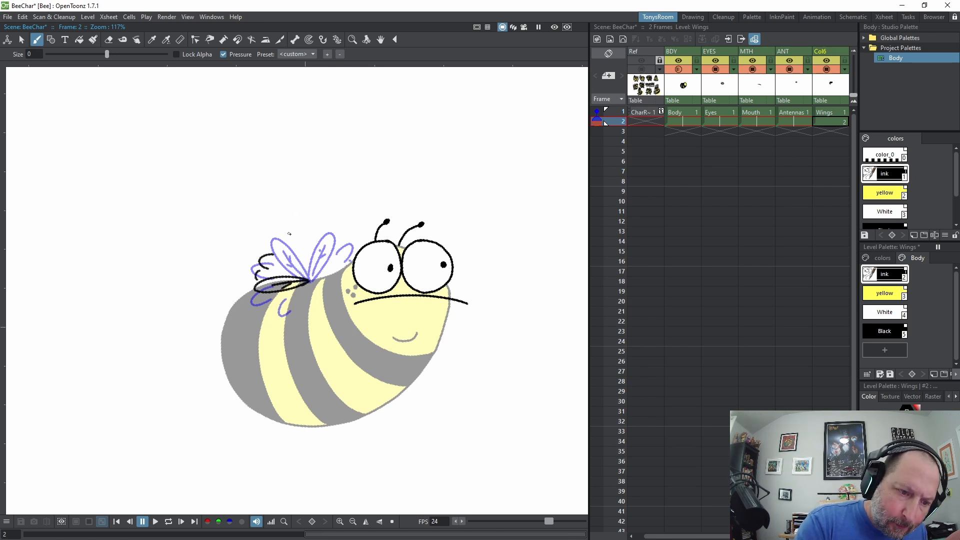
{"action": "left_click_drag", "start_coordinate": [281, 248], "coordinate": [291, 244]}
{"action": "mouse_move", "coordinate": [266, 299]}
{"action": "left_mouse_down"}
{"action": "mouse_move", "coordinate": [294, 309]}
{"action": "mouse_move", "coordinate": [266, 310]}
{"action": "mouse_move", "coordinate": [267, 301]}
{"action": "mouse_move", "coordinate": [300, 298]}
{"action": "mouse_move", "coordinate": [293, 317]}
{"action": "mouse_move", "coordinate": [339, 235]}
{"action": "mouse_move", "coordinate": [326, 224]}
{"action": "mouse_move", "coordinate": [319, 242]}
{"action": "mouse_move", "coordinate": [329, 233]}
{"action": "mouse_move", "coordinate": [330, 268]}
{"action": "mouse_move", "coordinate": [317, 276]}
{"action": "mouse_move", "coordinate": [342, 263]}
{"action": "mouse_move", "coordinate": [336, 272]}
{"action": "mouse_move", "coordinate": [320, 277]}
{"action": "mouse_move", "coordinate": [343, 262]}
{"action": "mouse_move", "coordinate": [329, 241]}
{"action": "left_mouse_up"}
{"action": "key", "text": "l"}
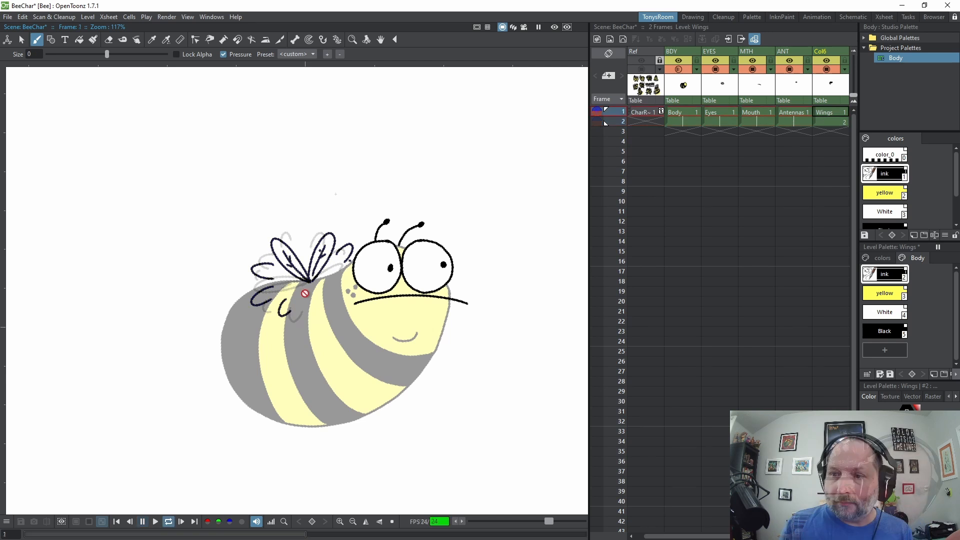
{"action": "key", "text": "l"}
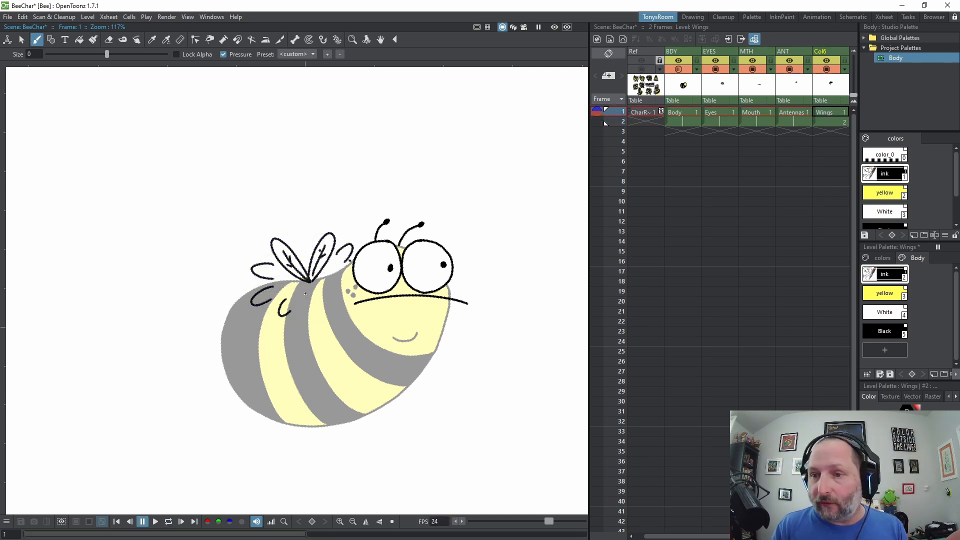
Shorten the wings column's exposure to frame 1 only and show the Ref column again
{"action": "left_click", "coordinate": [836, 121]}
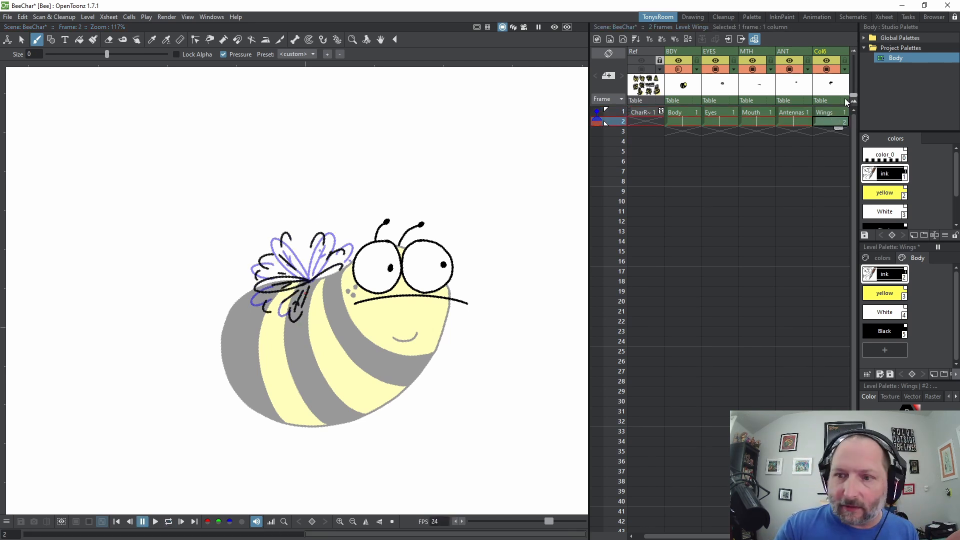
{"action": "left_click_drag", "start_coordinate": [845, 129], "coordinate": [833, 115]}
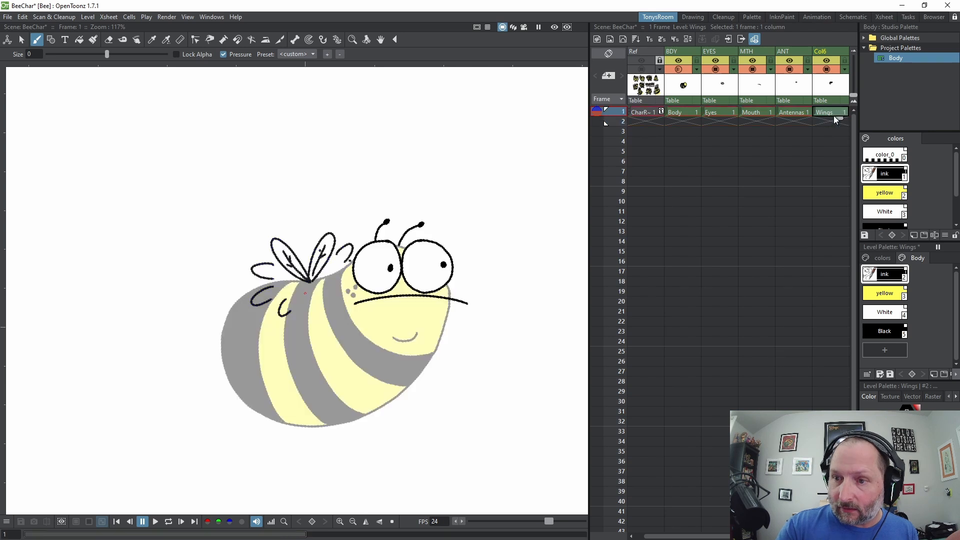
{"action": "mouse_move", "coordinate": [725, 537]}
{"action": "left_mouse_down"}
{"action": "mouse_move", "coordinate": [754, 537]}
{"action": "mouse_move", "coordinate": [716, 537]}
{"action": "left_mouse_up"}
{"action": "left_click", "coordinate": [653, 69]}
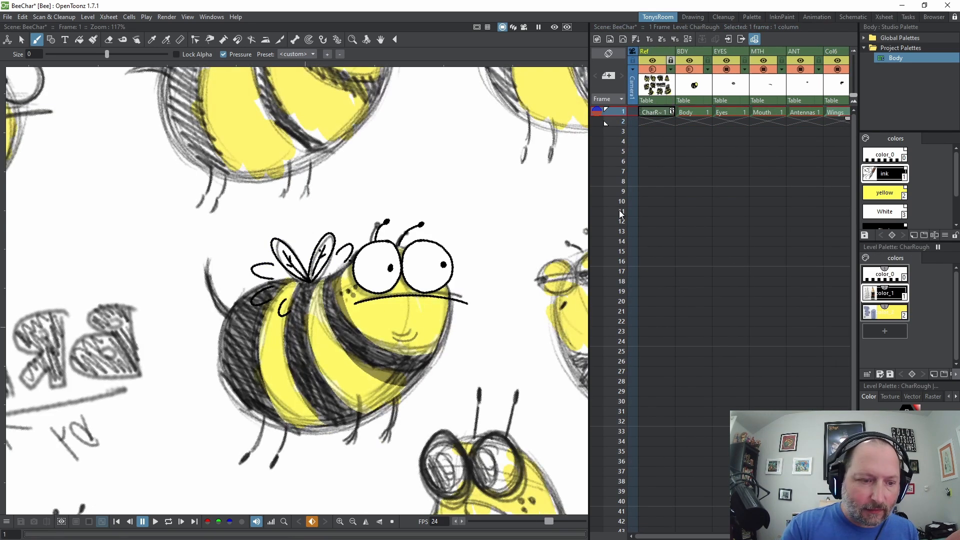
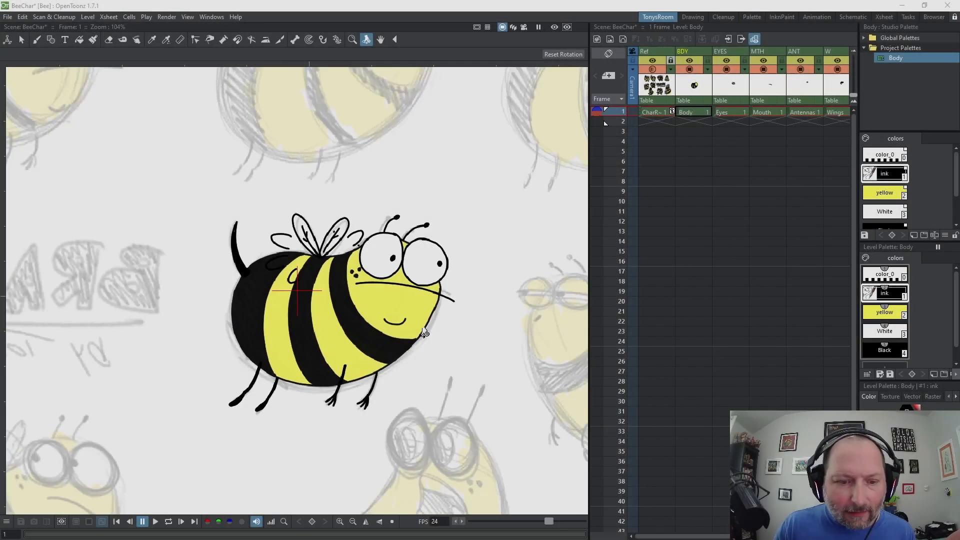
{"action": "left_click_drag", "start_coordinate": [461, 327], "coordinate": [416, 326]}
{"action": "scroll", "coordinate": [719, 212], "scroll_direction": "down", "scroll_amount": 4}
{"action": "scroll", "coordinate": [656, 229], "scroll_direction": "up", "scroll_amount": 4}
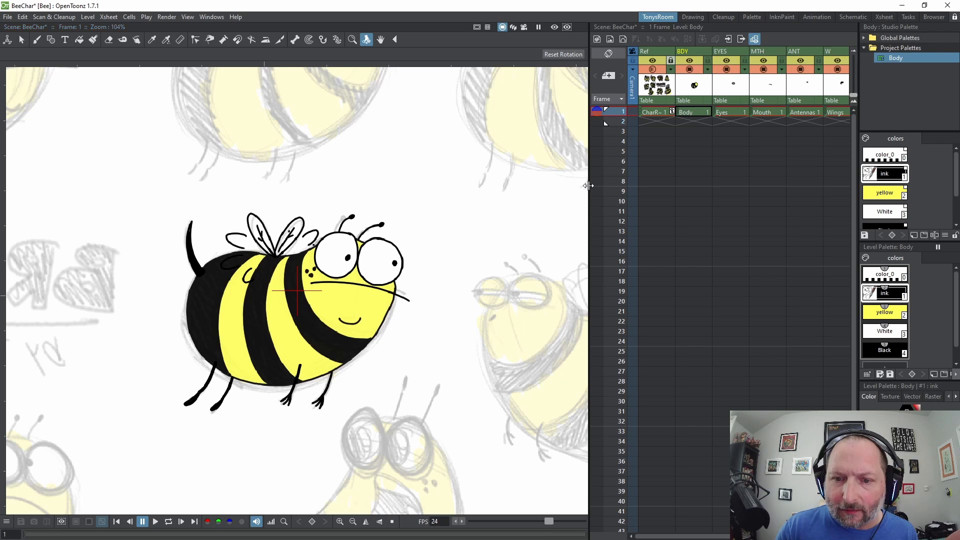
Enlarge the xsheet area to show all columns, open the Schematic room, and switch the stage schematic nodes to simplified port display
{"action": "left_click_drag", "start_coordinate": [589, 185], "coordinate": [451, 207]}
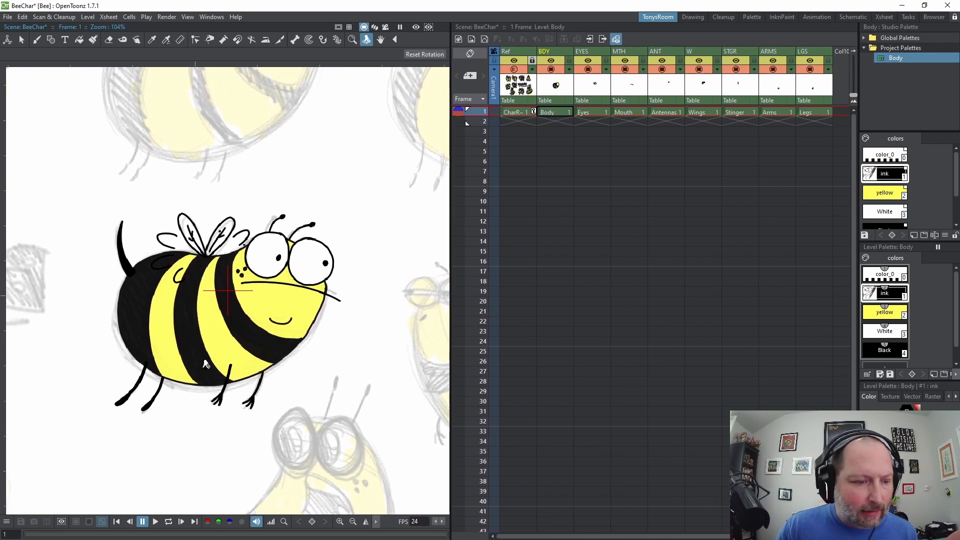
{"action": "left_click", "coordinate": [7, 39]}
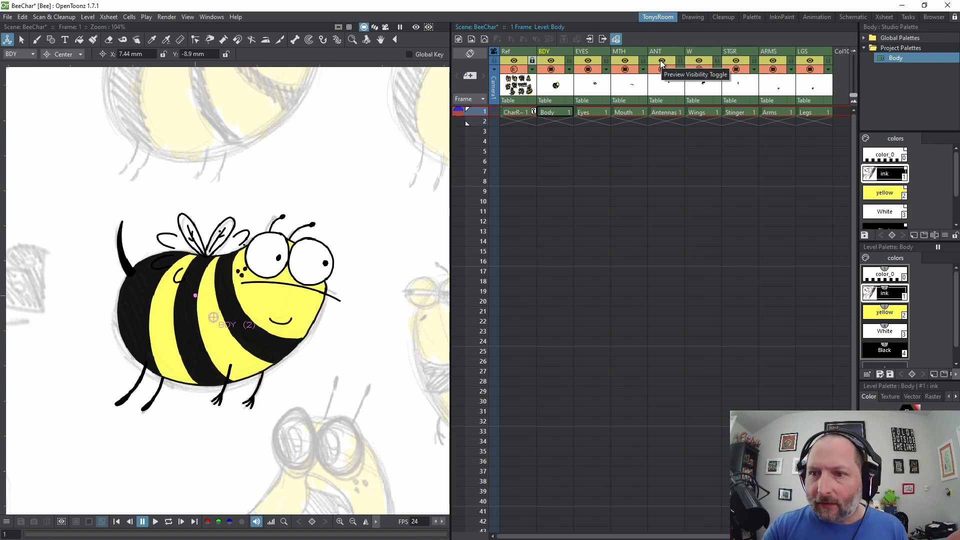
{"action": "left_click", "coordinate": [853, 17]}
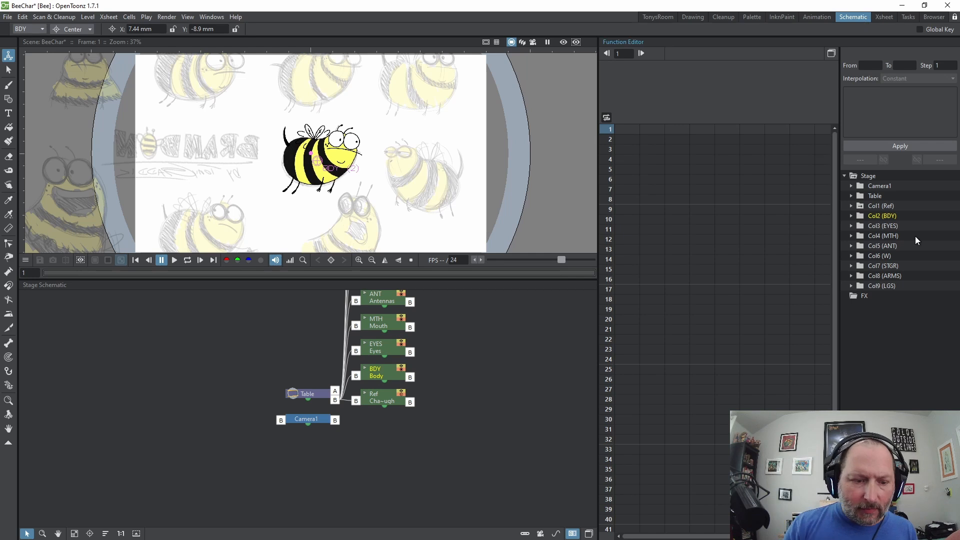
{"action": "left_click_drag", "start_coordinate": [509, 342], "coordinate": [432, 449]}
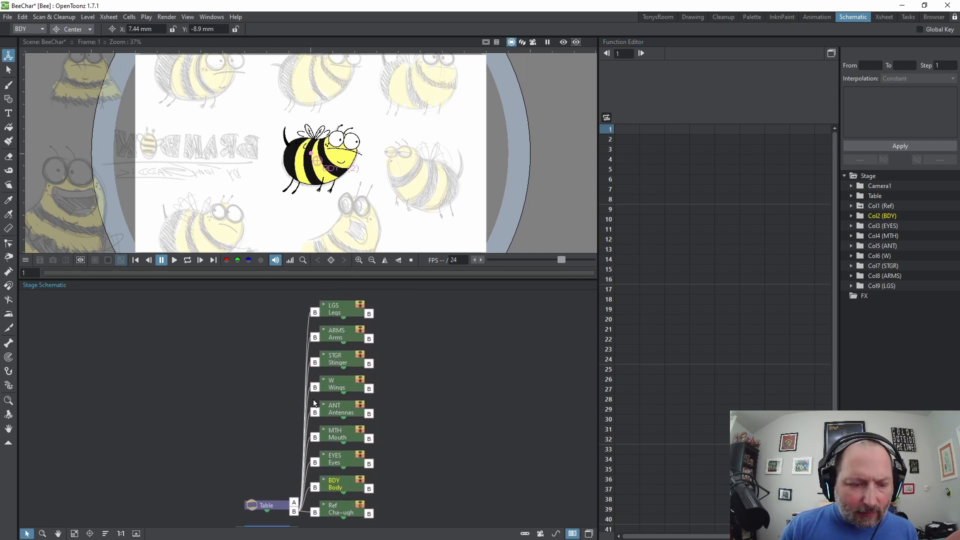
{"action": "left_click", "coordinate": [330, 463]}
{"action": "scroll", "coordinate": [328, 468], "scroll_direction": "up", "scroll_amount": 2}
{"action": "scroll", "coordinate": [341, 446], "scroll_direction": "up", "scroll_amount": 3}
{"action": "left_click_drag", "start_coordinate": [348, 462], "coordinate": [379, 315]}
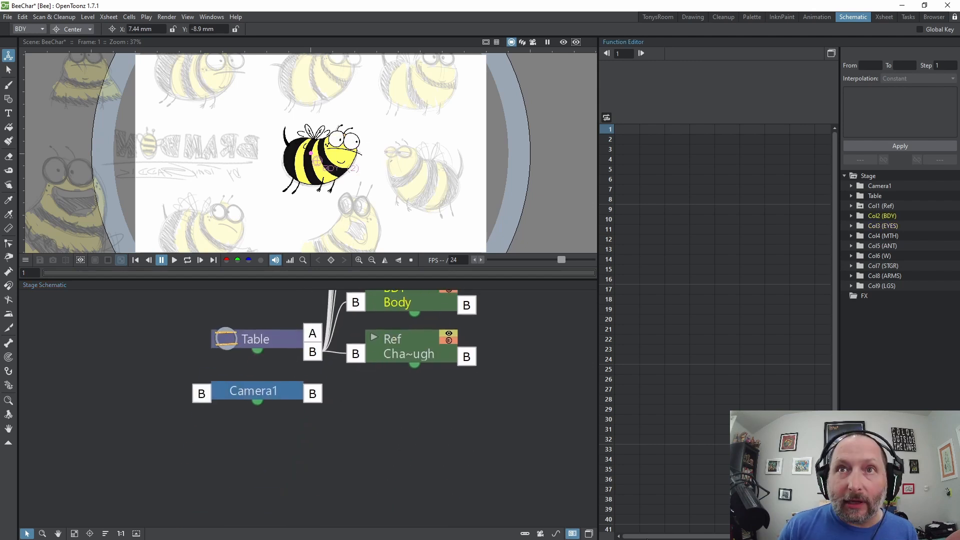
{"action": "left_click", "coordinate": [574, 535]}
{"action": "left_click_drag", "start_coordinate": [505, 426], "coordinate": [502, 532]}
{"action": "scroll", "coordinate": [402, 406], "scroll_direction": "down", "scroll_amount": 5}
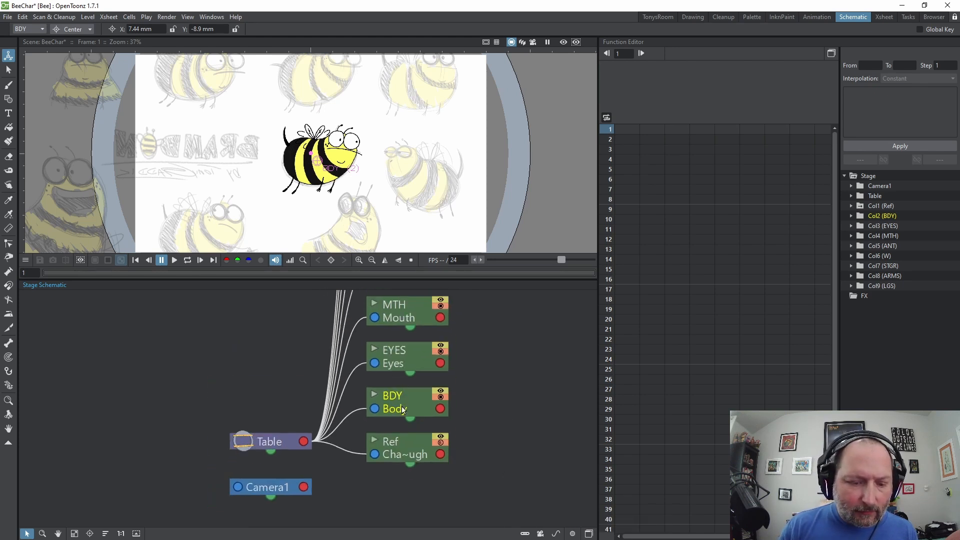
Move the Eyes node out of the column, connect it to the Body node's output, and align it beside Body
{"action": "left_click", "coordinate": [385, 447]}
{"action": "left_click", "coordinate": [386, 417]}
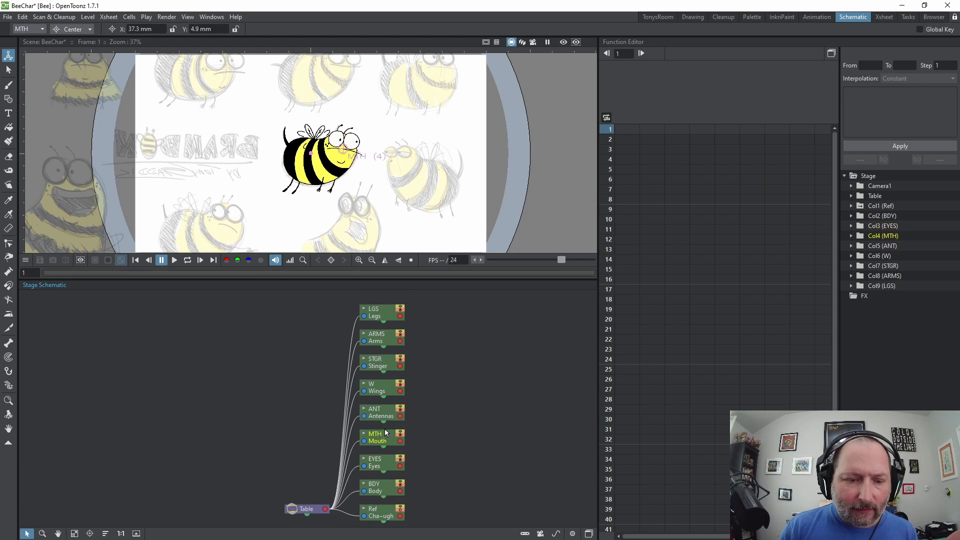
{"action": "scroll", "coordinate": [385, 428], "scroll_direction": "up", "scroll_amount": 2}
{"action": "left_click_drag", "start_coordinate": [405, 445], "coordinate": [431, 309]}
{"action": "scroll", "coordinate": [386, 409], "scroll_direction": "up", "scroll_amount": 4}
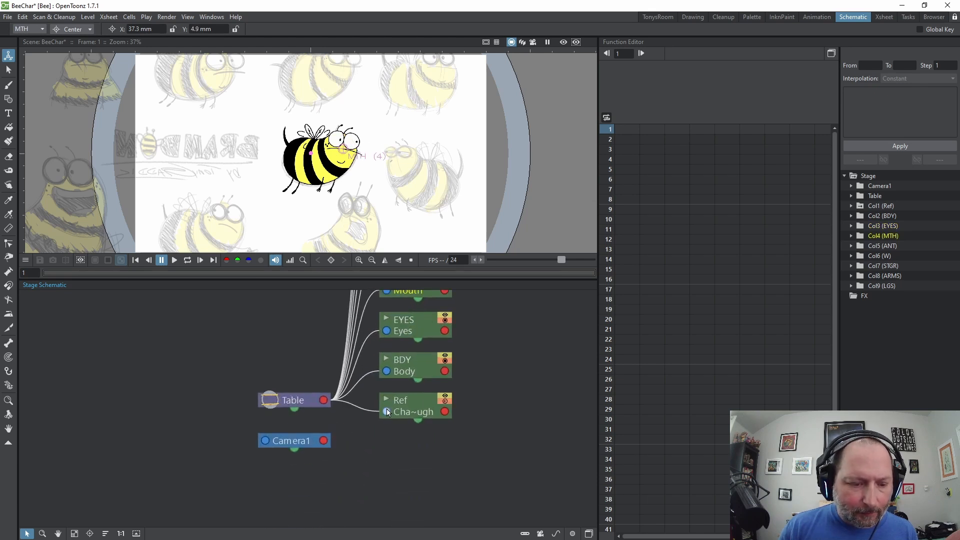
{"action": "left_click_drag", "start_coordinate": [424, 380], "coordinate": [349, 412]}
{"action": "scroll", "coordinate": [349, 412], "scroll_direction": "down", "scroll_amount": 3}
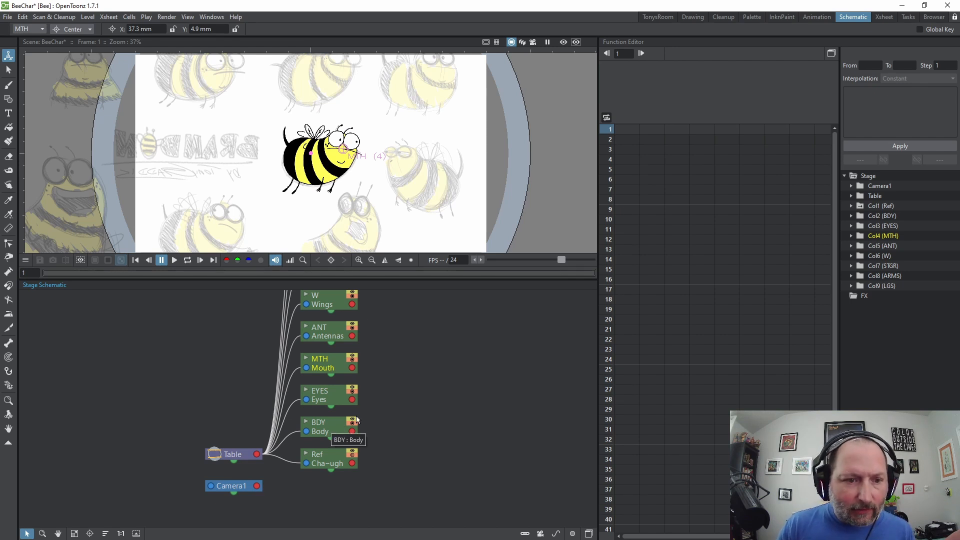
{"action": "left_click_drag", "start_coordinate": [318, 396], "coordinate": [439, 418]}
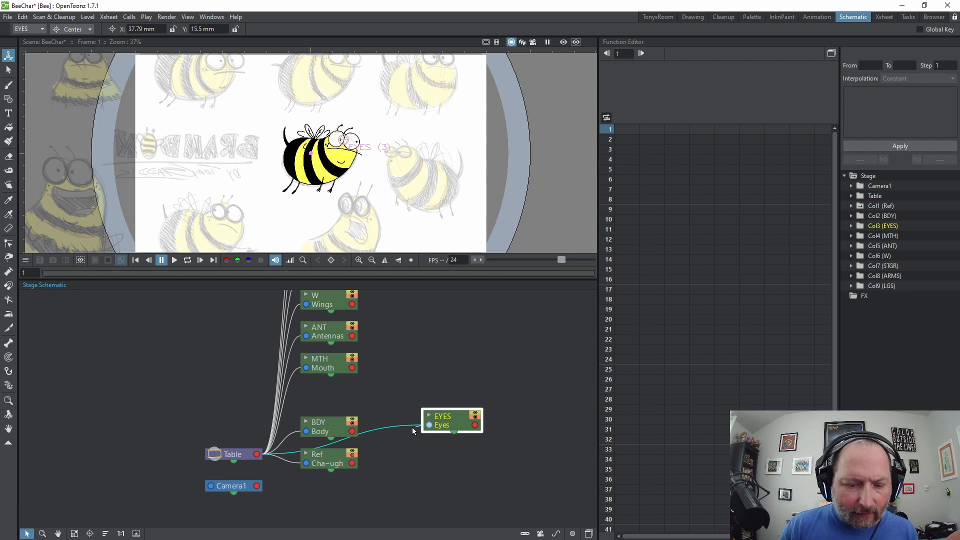
{"action": "left_click_drag", "start_coordinate": [363, 431], "coordinate": [352, 431]}
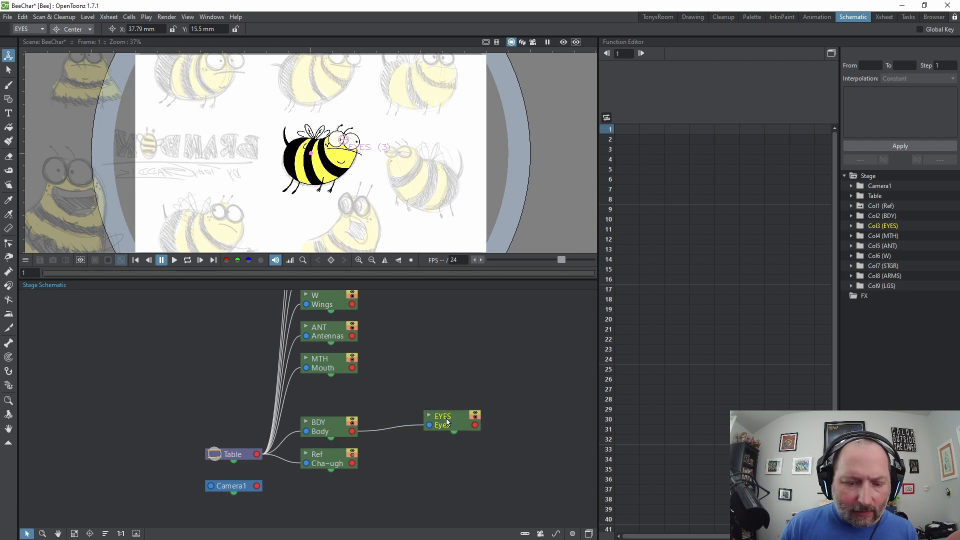
{"action": "left_click_drag", "start_coordinate": [448, 421], "coordinate": [437, 429]}
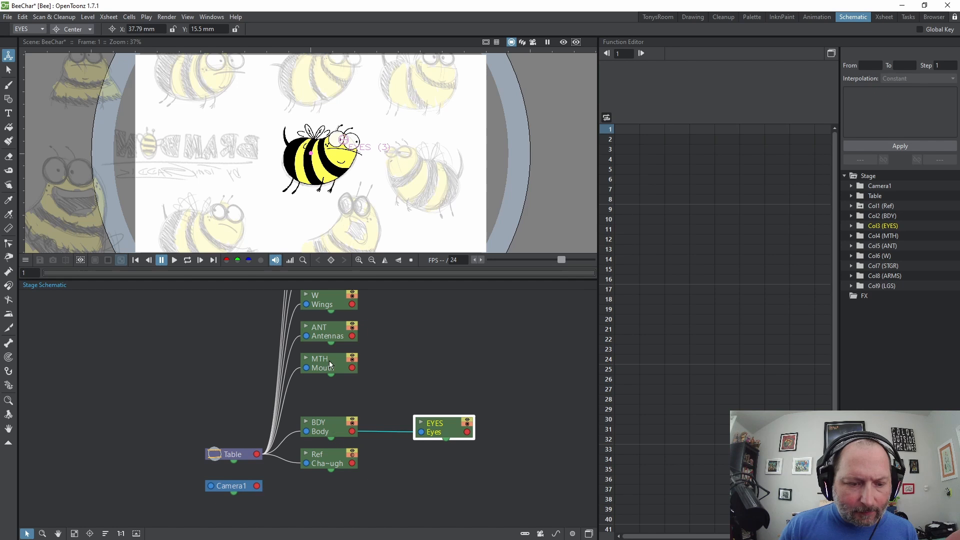
Connect the Mouth, Antennas and Wings nodes to the Body node's output and stack them above Eyes
{"action": "left_click_drag", "start_coordinate": [329, 361], "coordinate": [353, 431]}
{"action": "left_click_drag", "start_coordinate": [326, 328], "coordinate": [354, 431]}
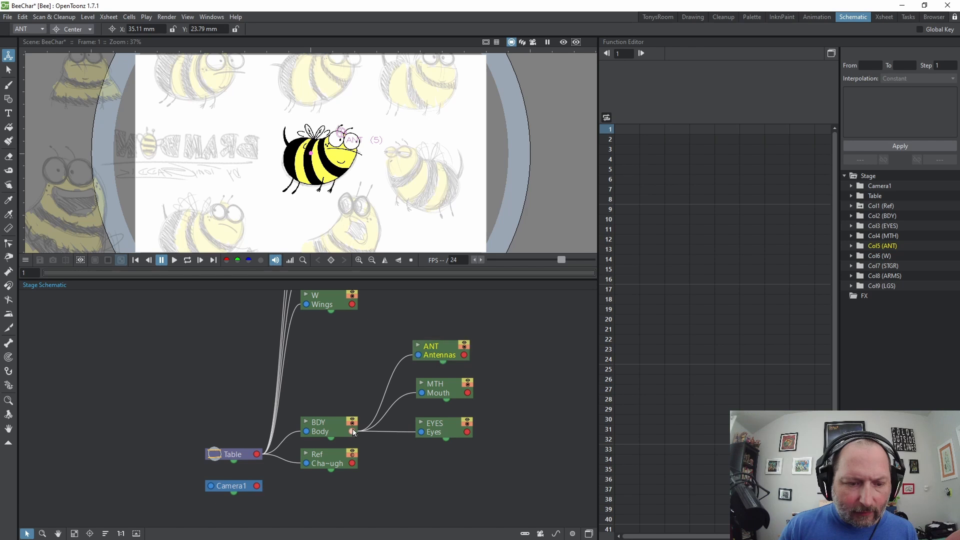
{"action": "left_click_drag", "start_coordinate": [316, 313], "coordinate": [351, 452]}
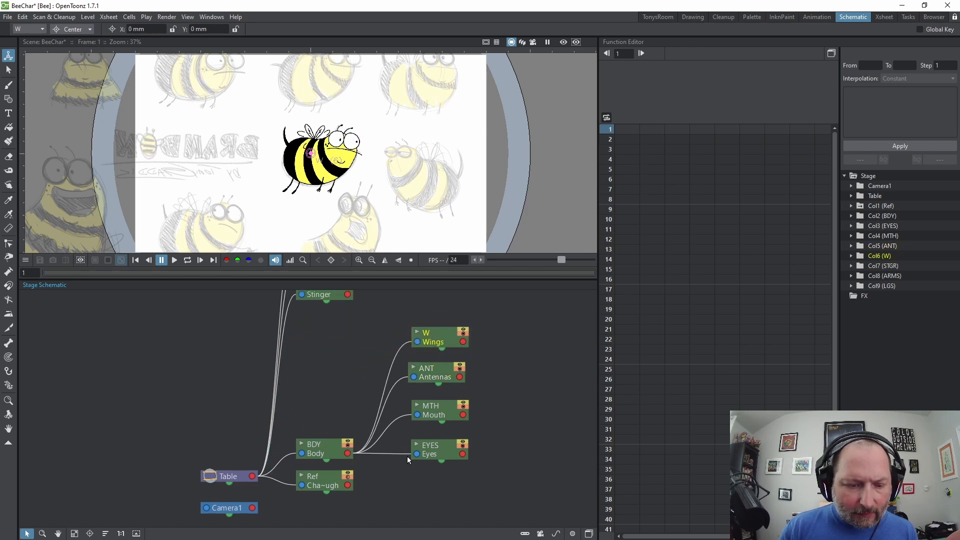
Connect the Stinger node to the Body node's output and shift the group of child nodes lower in the schematic
{"action": "left_click_drag", "start_coordinate": [361, 368], "coordinate": [337, 433]}
{"action": "left_click_drag", "start_coordinate": [300, 367], "coordinate": [422, 387]}
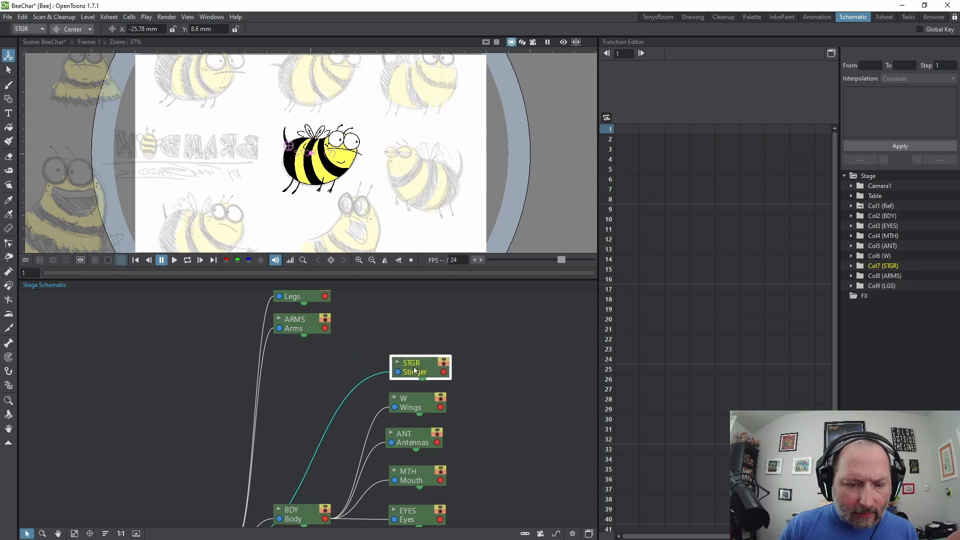
{"action": "left_click_drag", "start_coordinate": [496, 428], "coordinate": [466, 384]}
{"action": "left_click_drag", "start_coordinate": [490, 296], "coordinate": [352, 470]}
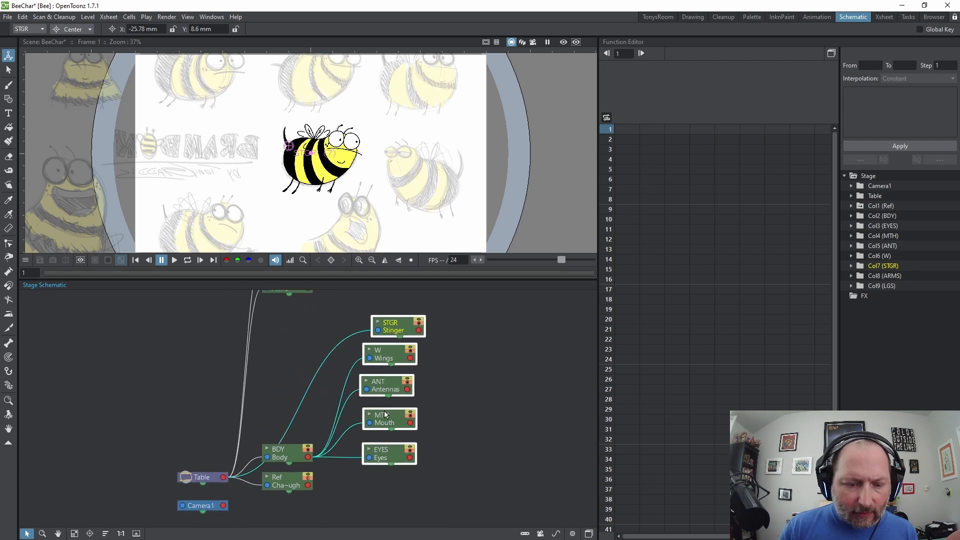
{"action": "left_click_drag", "start_coordinate": [393, 390], "coordinate": [406, 460]}
{"action": "scroll", "coordinate": [408, 415], "scroll_direction": "down", "scroll_amount": 2}
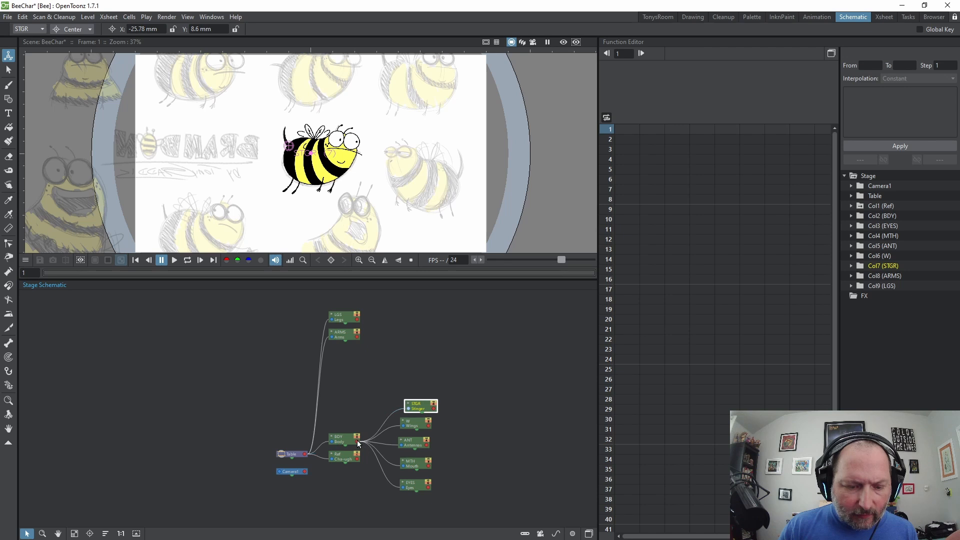
Connect the Arms and Legs nodes to the Body node's output and stack them above Stinger
{"action": "left_click_drag", "start_coordinate": [342, 334], "coordinate": [417, 405]}
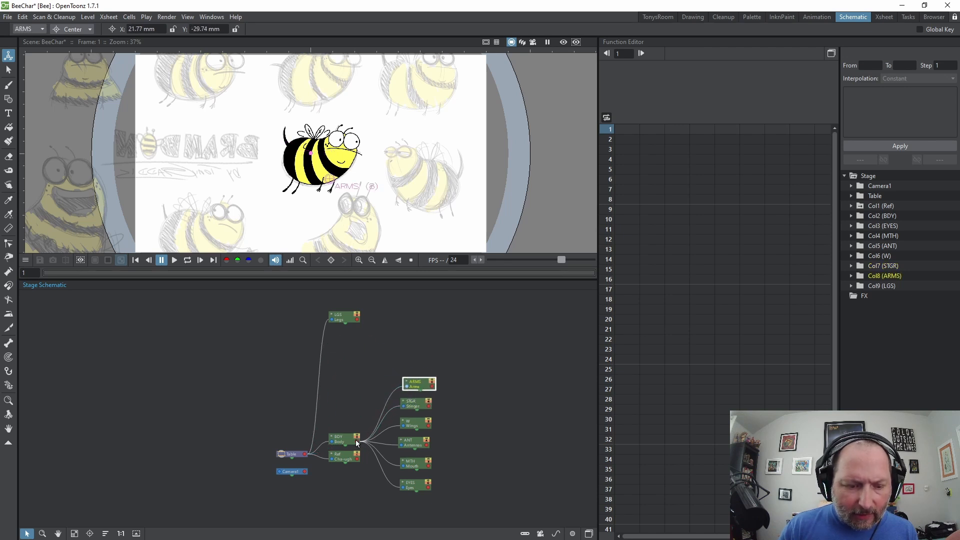
{"action": "left_click_drag", "start_coordinate": [347, 319], "coordinate": [418, 346]}
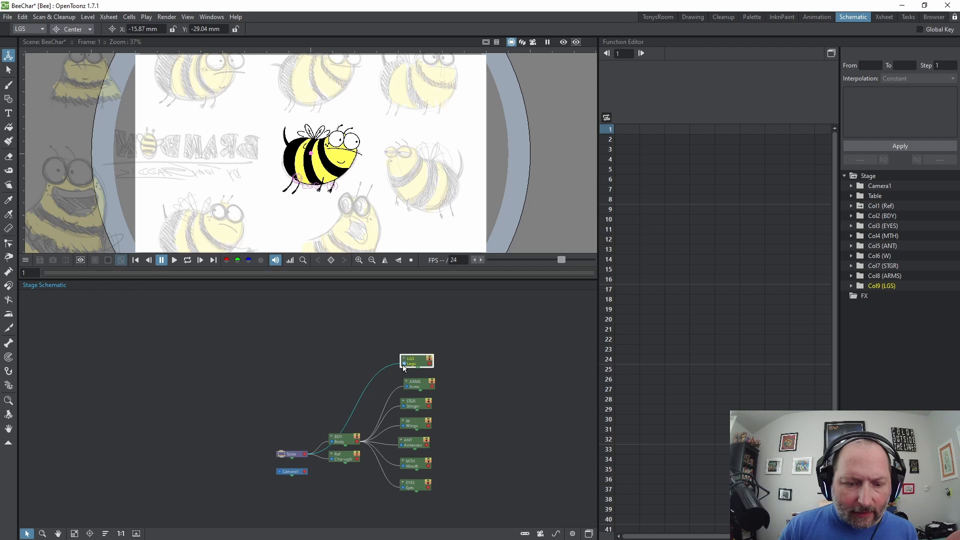
{"action": "scroll", "coordinate": [532, 382], "scroll_direction": "up", "scroll_amount": 4}
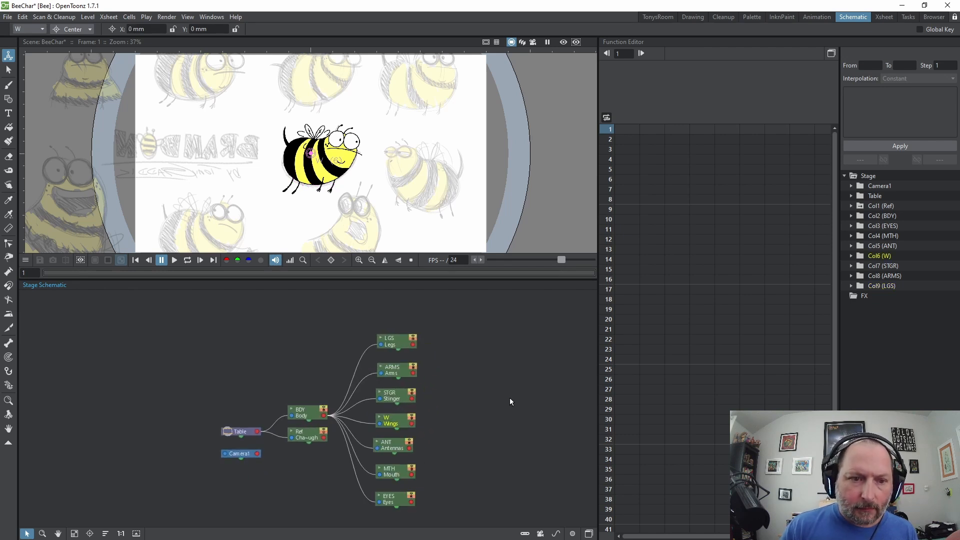
Return to the TonysRoom workspace, widen the viewer, and hide the Ref column
{"action": "left_click", "coordinate": [662, 17]}
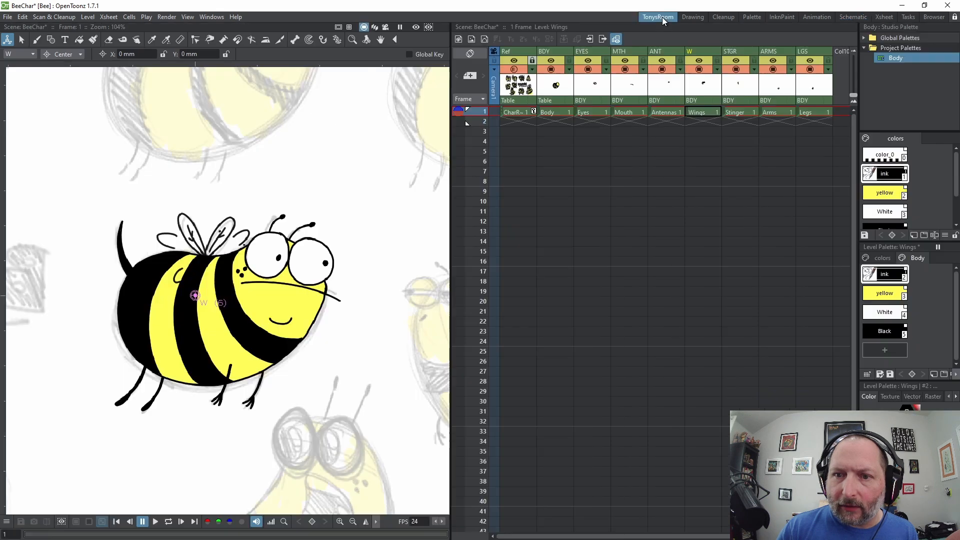
{"action": "left_click_drag", "start_coordinate": [450, 257], "coordinate": [693, 255]}
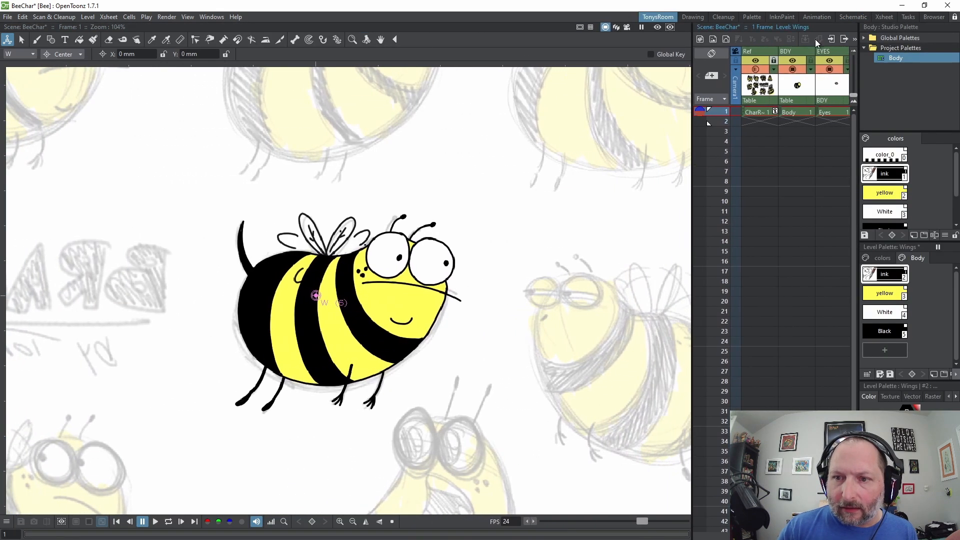
{"action": "left_click", "coordinate": [756, 70]}
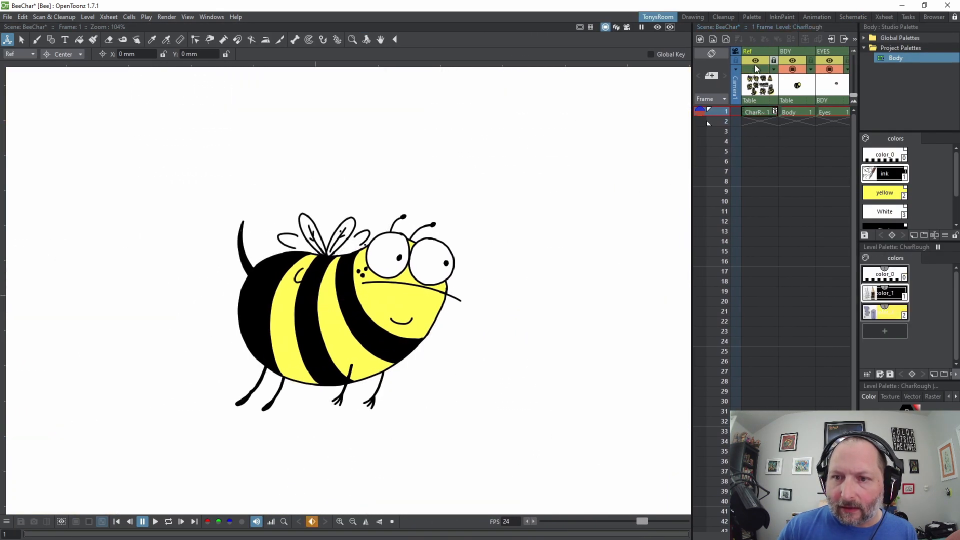
Set the Animate tool to Position, move the Body level to test its linked parts, and undo the move
{"action": "left_click", "coordinate": [793, 114]}
{"action": "scroll", "coordinate": [341, 398], "scroll_direction": "down", "scroll_amount": 2}
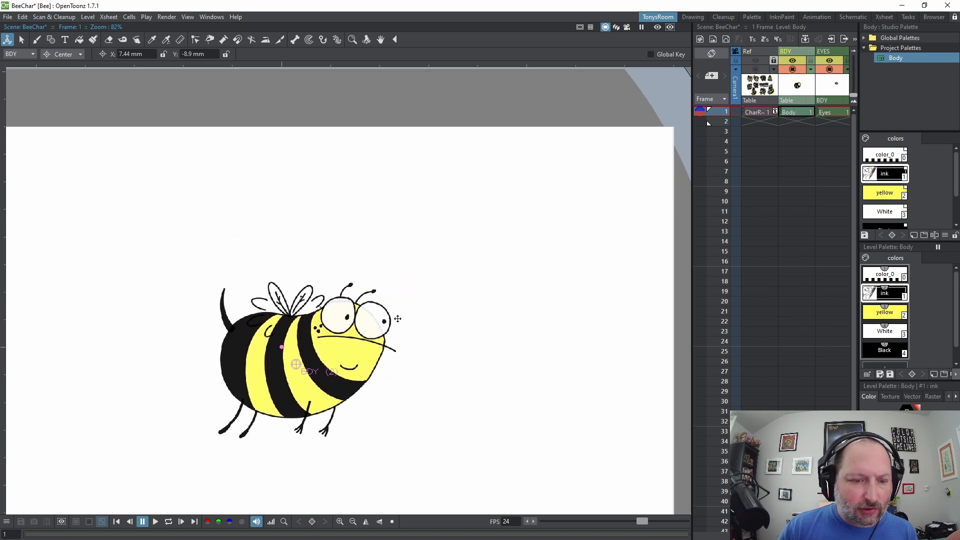
{"action": "left_click", "coordinate": [65, 54]}
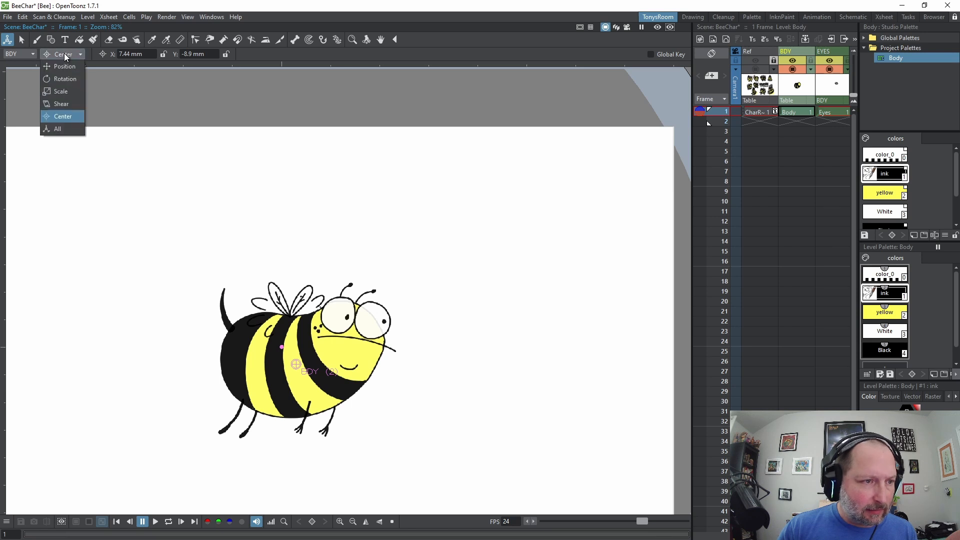
{"action": "left_click", "coordinate": [65, 67]}
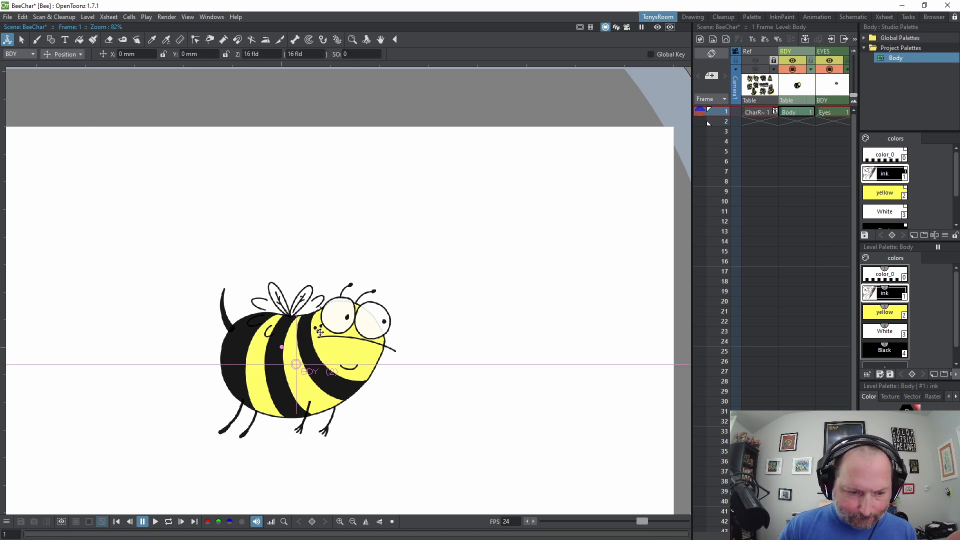
{"action": "mouse_move", "coordinate": [320, 331]}
{"action": "left_mouse_down"}
{"action": "mouse_move", "coordinate": [558, 324]}
{"action": "mouse_move", "coordinate": [162, 320]}
{"action": "mouse_move", "coordinate": [385, 378]}
{"action": "mouse_move", "coordinate": [418, 350]}
{"action": "mouse_move", "coordinate": [304, 329]}
{"action": "left_mouse_up"}
{"action": "key", "text": "ctrl+z"}
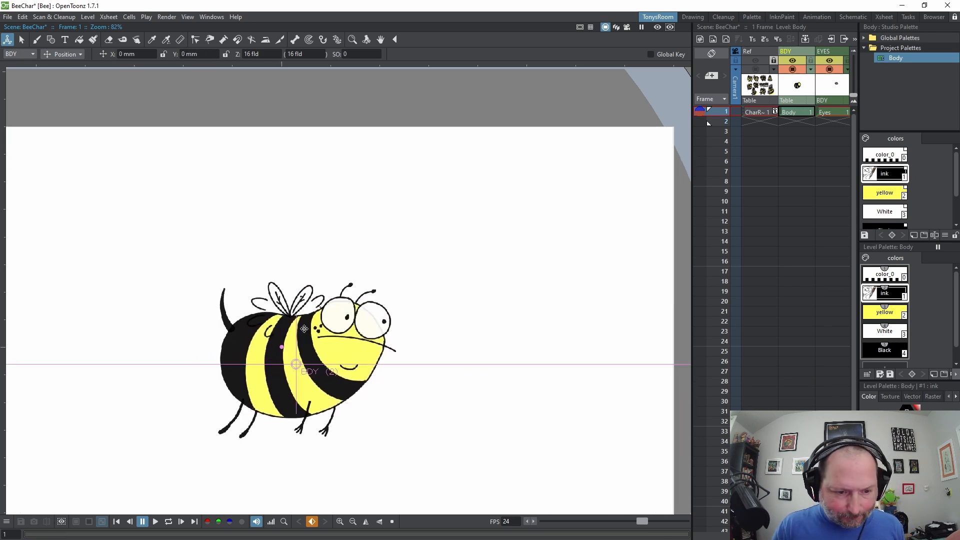
{"action": "scroll", "coordinate": [304, 329], "scroll_direction": "down", "scroll_amount": 2}
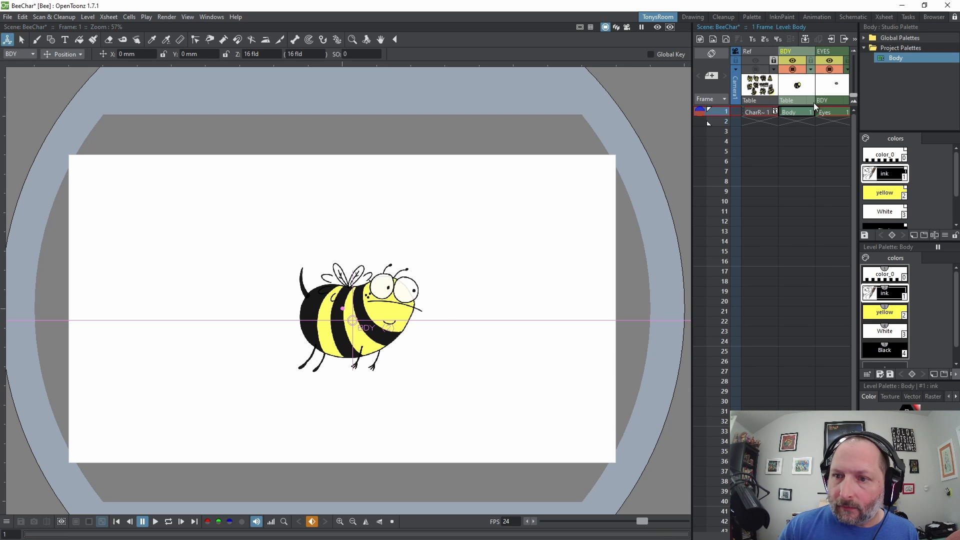
Move the Eyes level slightly up and forward to test its independent motion, and undo the move
{"action": "left_click", "coordinate": [828, 115]}
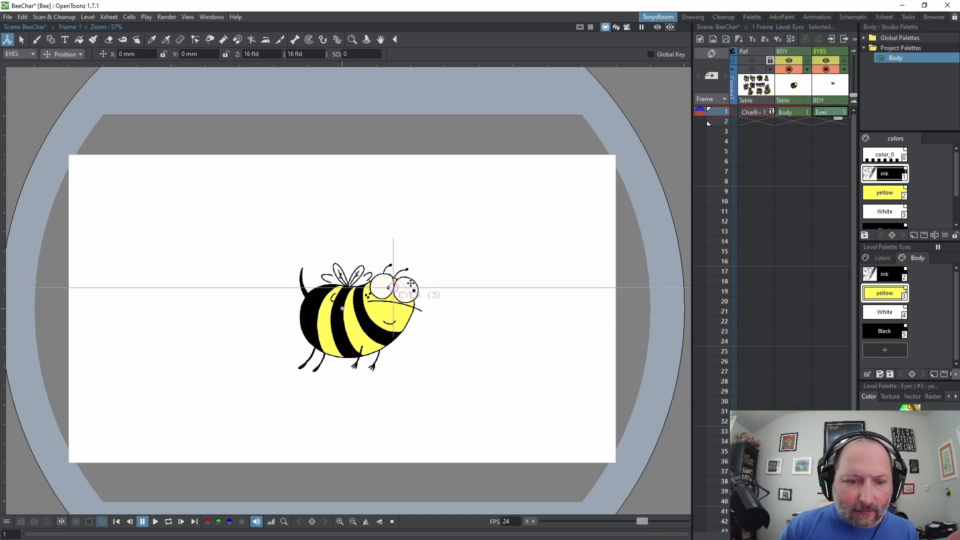
{"action": "left_click_drag", "start_coordinate": [411, 284], "coordinate": [418, 277]}
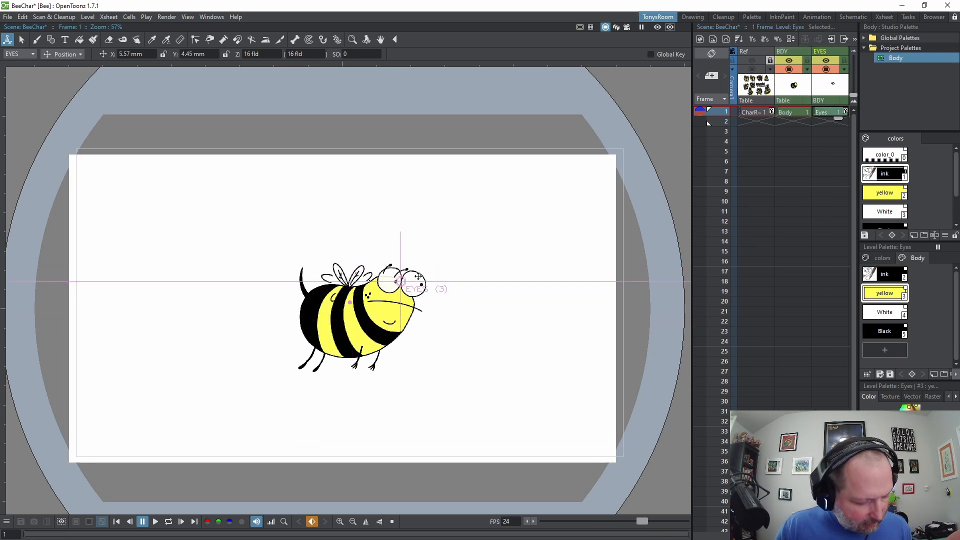
{"action": "key", "text": "ctrl+z"}
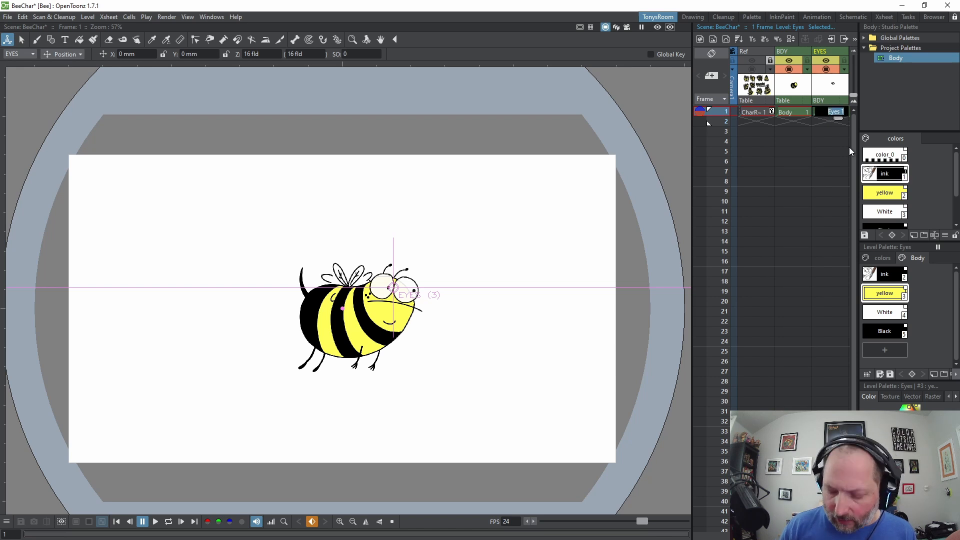
Set the Eyes cell at frame 1 to drawing 2, and try moving the Body level with the swapped eyes
{"action": "type", "text": "2"}
{"action": "key", "text": "Return"}
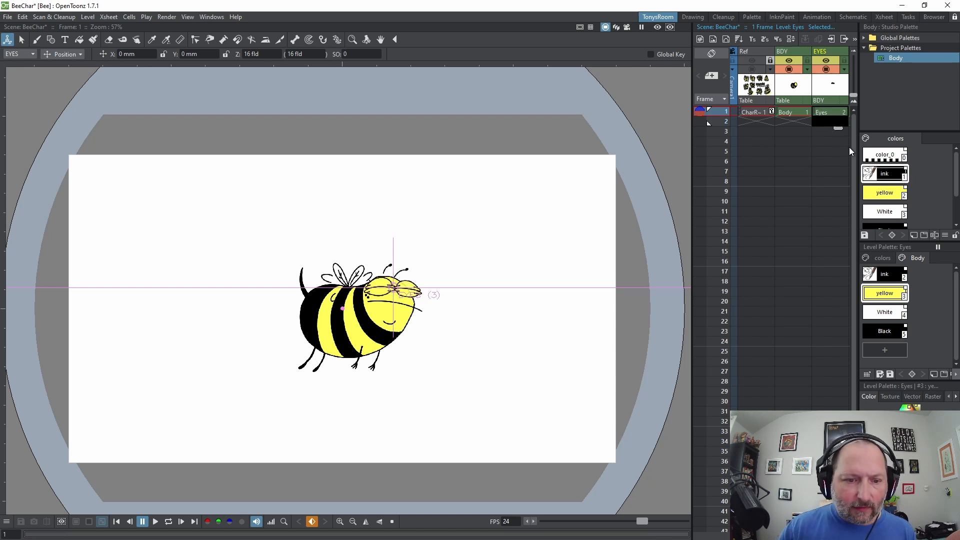
{"action": "left_click", "coordinate": [799, 113]}
{"action": "scroll", "coordinate": [510, 278], "scroll_direction": "up", "scroll_amount": 1}
{"action": "left_click_drag", "start_coordinate": [341, 334], "coordinate": [348, 291]}
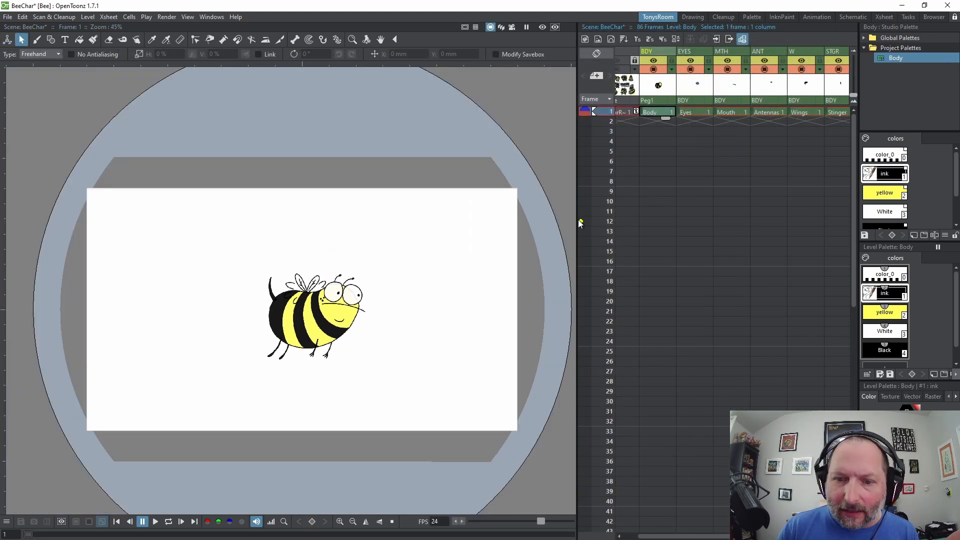
Widen the xsheet area to show every bee column through Legs, and center the bee in the narrowed viewer
{"action": "left_click_drag", "start_coordinate": [576, 220], "coordinate": [488, 224]}
{"action": "left_click_drag", "start_coordinate": [267, 208], "coordinate": [257, 198]}
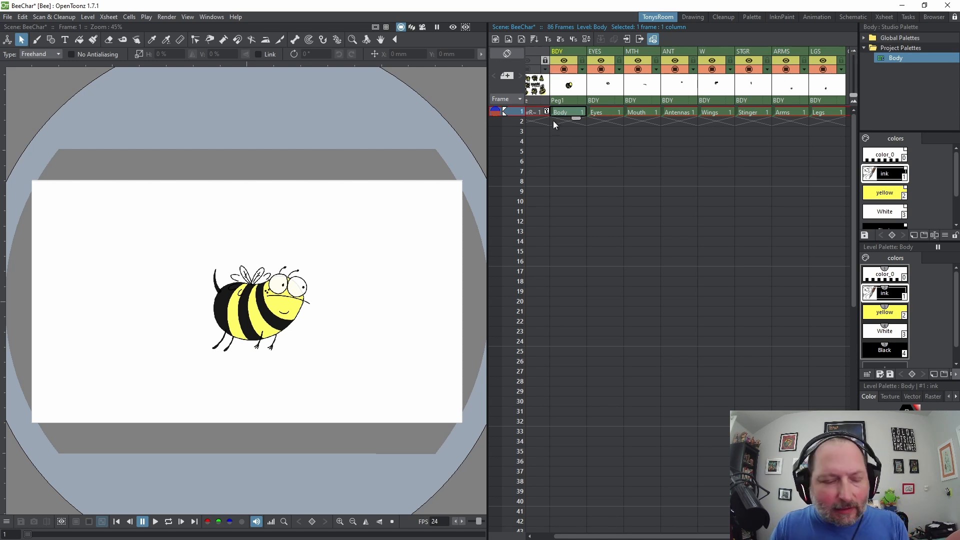
{"action": "left_click_drag", "start_coordinate": [320, 356], "coordinate": [334, 359]}
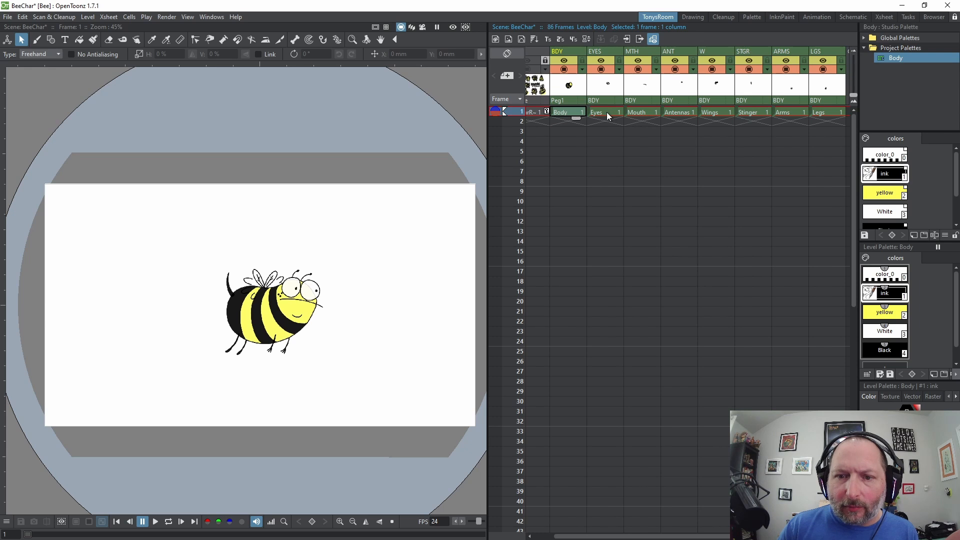
With the Animate tool, move the Body level at frame 1 just outside the camera frame's left edge, to about X -283 mm
{"action": "left_click", "coordinate": [8, 40]}
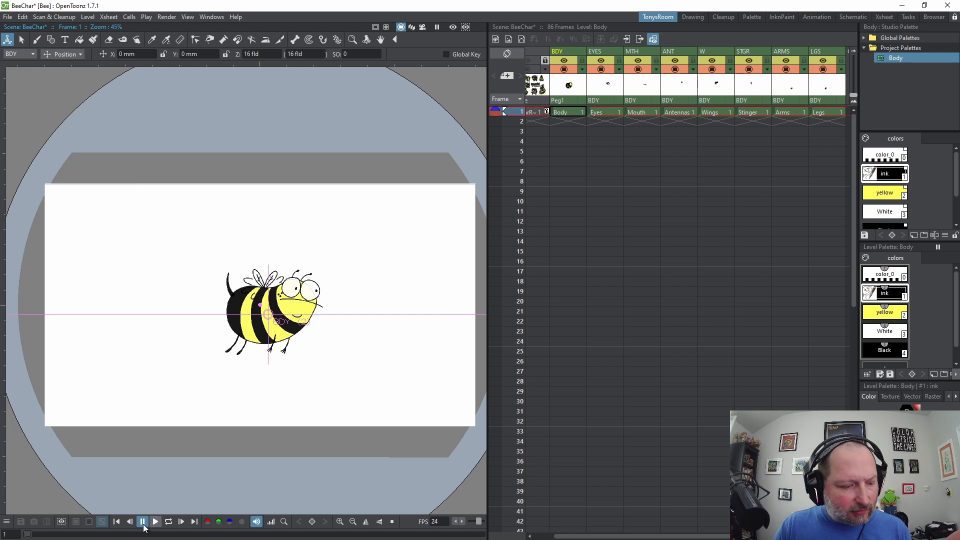
{"action": "left_click_drag", "start_coordinate": [293, 313], "coordinate": [356, 311]}
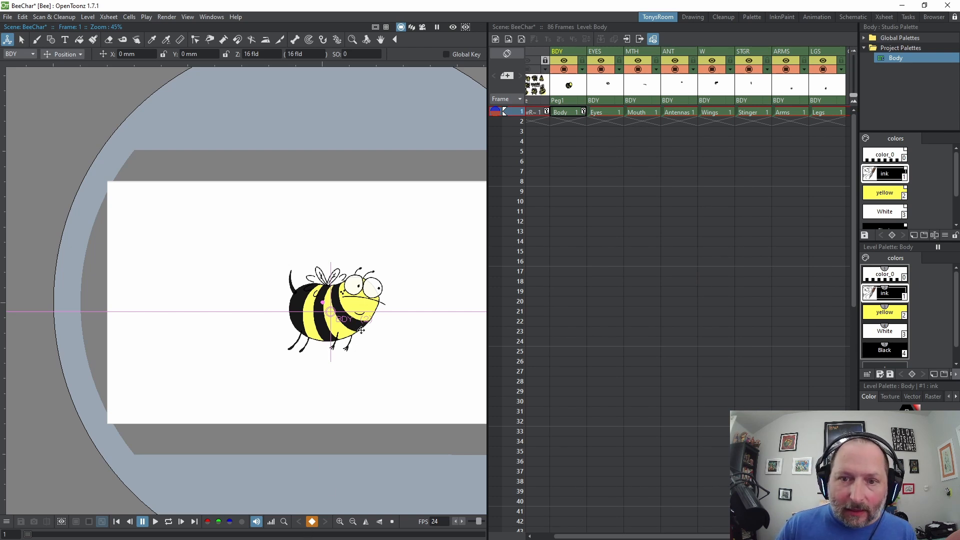
{"action": "left_click_drag", "start_coordinate": [362, 330], "coordinate": [61, 330]}
{"action": "scroll", "coordinate": [174, 326], "scroll_direction": "down", "scroll_amount": 3}
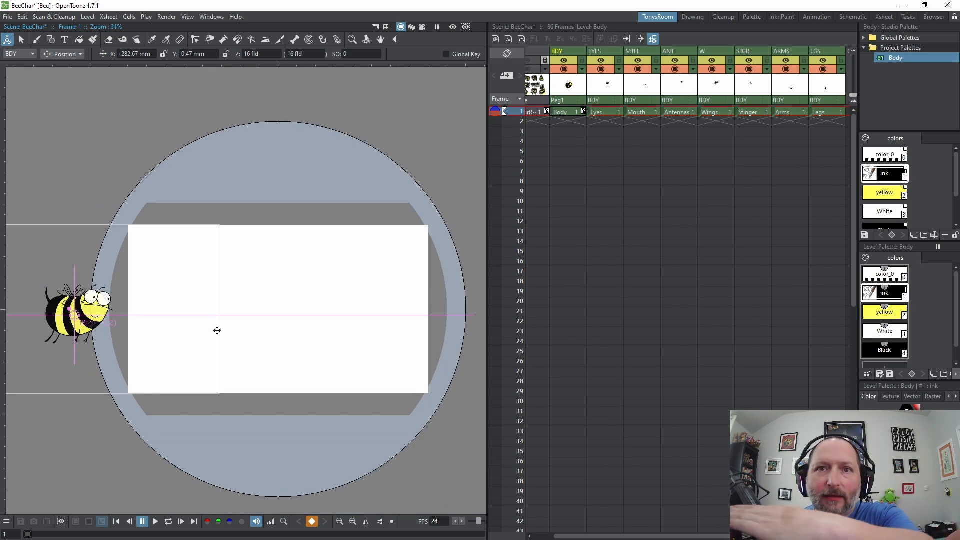
{"action": "scroll", "coordinate": [279, 331], "scroll_direction": "down", "scroll_amount": 1}
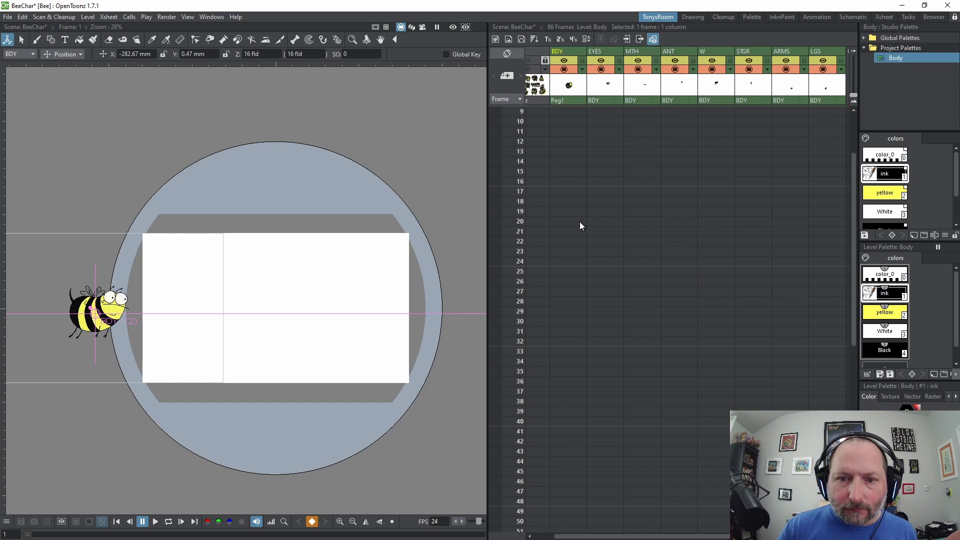
Insert frames to extend every bee column to frame 12, and move Body's position keyframe back to frame 1
{"action": "key", "text": "Insert"}
{"action": "key", "text": "Insert"}
{"action": "key", "text": "Insert"}
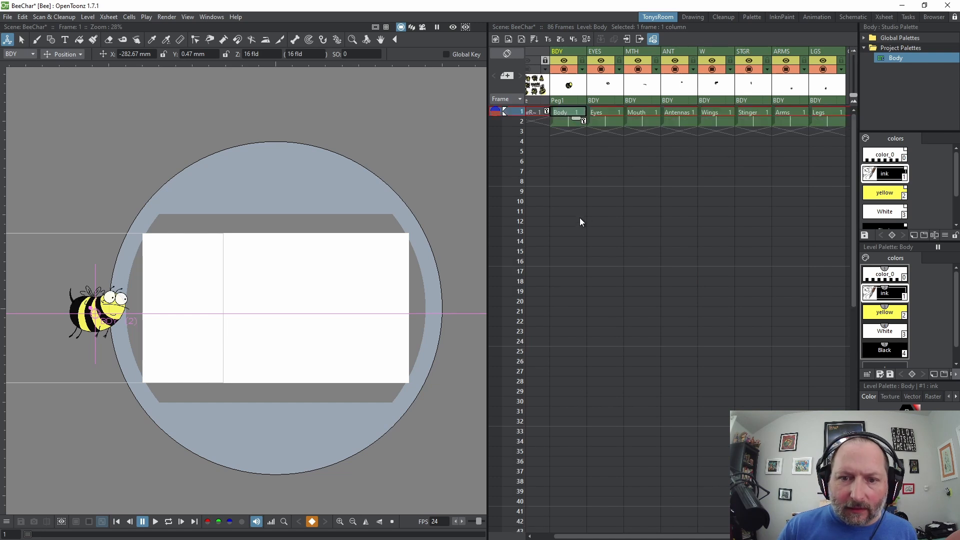
{"action": "key", "text": "Insert"}
{"action": "key", "text": "Insert"}
{"action": "key", "text": "Insert"}
{"action": "key", "text": "Insert"}
{"action": "key", "text": "Insert"}
{"action": "key", "text": "Insert"}
{"action": "key", "text": "Insert"}
{"action": "key", "text": "Insert"}
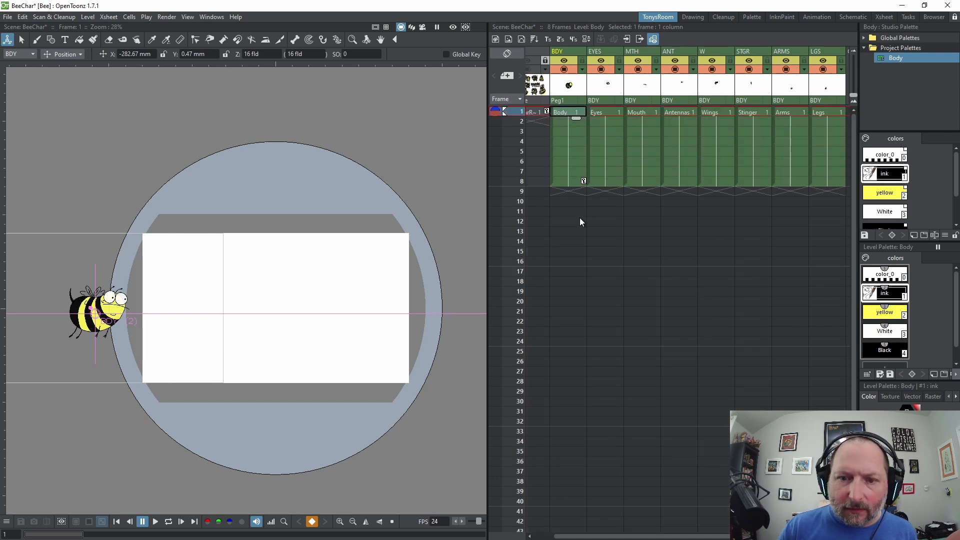
{"action": "left_click", "coordinate": [584, 221]}
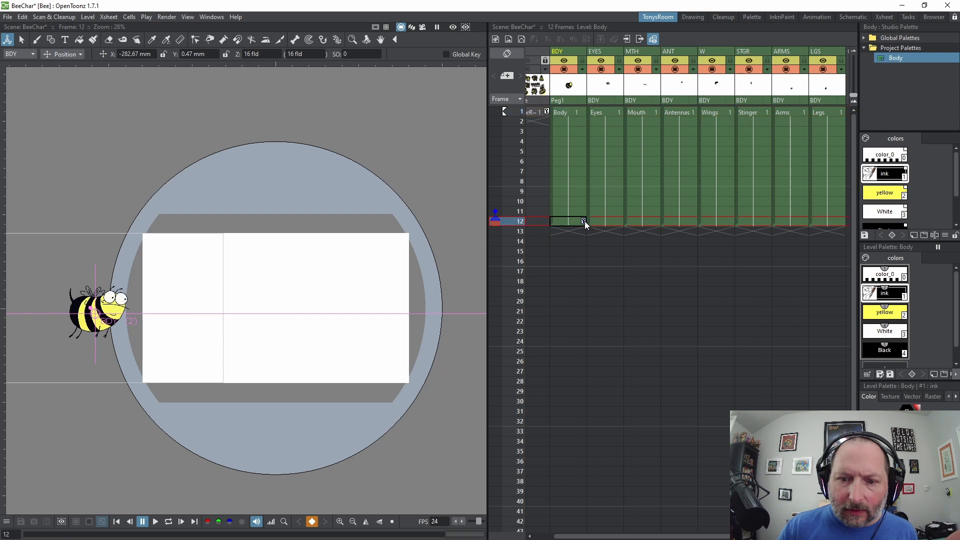
{"action": "left_click", "coordinate": [577, 114]}
Insert frames from frame 6 of the Body column until all the bee columns extend to frame 88
{"action": "left_click", "coordinate": [576, 162]}
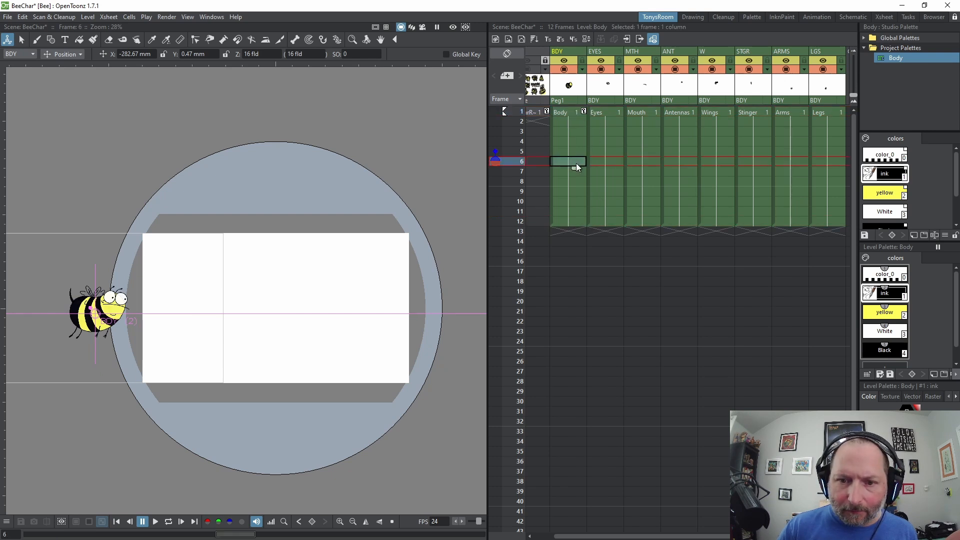
{"action": "key", "text": "Insert"}
{"action": "key", "text": "Insert"}
{"action": "key", "text": "Insert"}
{"action": "key", "text": "Insert"}
{"action": "key", "text": "Insert"}
{"action": "key", "text": "Insert"}
{"action": "key", "text": "Insert"}
{"action": "key", "text": "Insert"}
{"action": "key", "text": "Insert"}
{"action": "key", "text": "Insert"}
{"action": "key", "text": "Insert"}
{"action": "key", "text": "Insert"}
{"action": "key", "text": "Insert"}
{"action": "key", "text": "Insert"}
{"action": "key", "text": "Insert"}
{"action": "key", "text": "Insert"}
{"action": "key", "text": "Insert"}
{"action": "key", "text": "Insert"}
{"action": "key", "text": "Insert"}
{"action": "key", "text": "Insert"}
{"action": "key", "text": "Insert"}
{"action": "key", "text": "Insert"}
{"action": "key", "text": "Insert"}
{"action": "scroll", "coordinate": [619, 248], "scroll_direction": "down", "scroll_amount": 4}
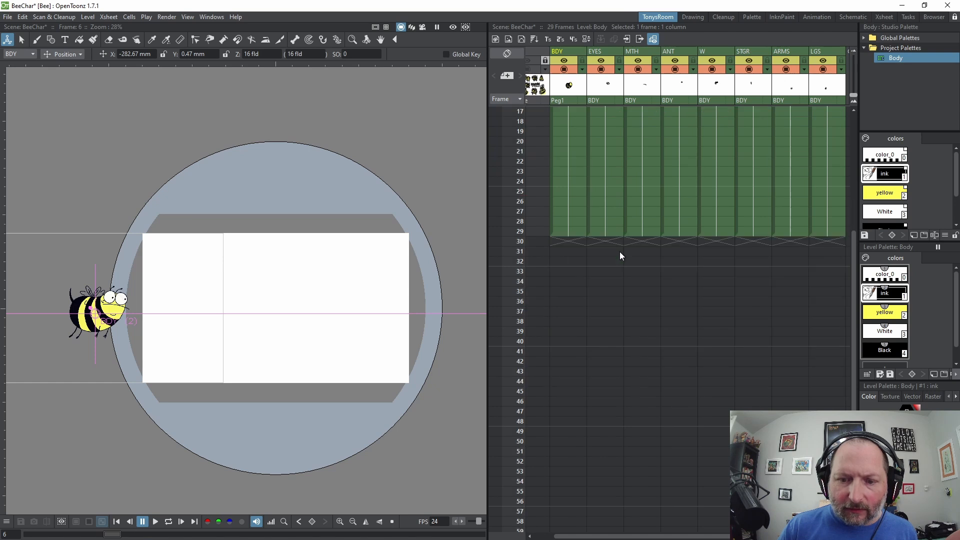
{"action": "key", "text": "Insert"}
{"action": "key", "text": "Insert"}
{"action": "key", "text": "Insert"}
{"action": "key", "text": "Insert"}
{"action": "key", "text": "Insert"}
{"action": "key", "text": "Insert"}
{"action": "key", "text": "Insert"}
{"action": "key", "text": "Insert"}
{"action": "key", "text": "Insert"}
{"action": "key", "text": "Insert"}
{"action": "key", "text": "Insert"}
{"action": "key", "text": "Insert"}
{"action": "key", "text": "Insert"}
{"action": "key", "text": "Insert"}
{"action": "key", "text": "Insert"}
{"action": "key", "text": "Insert"}
{"action": "key", "text": "Insert"}
{"action": "key", "text": "Insert"}
{"action": "key", "text": "Insert"}
{"action": "scroll", "coordinate": [619, 251], "scroll_direction": "down", "scroll_amount": 4}
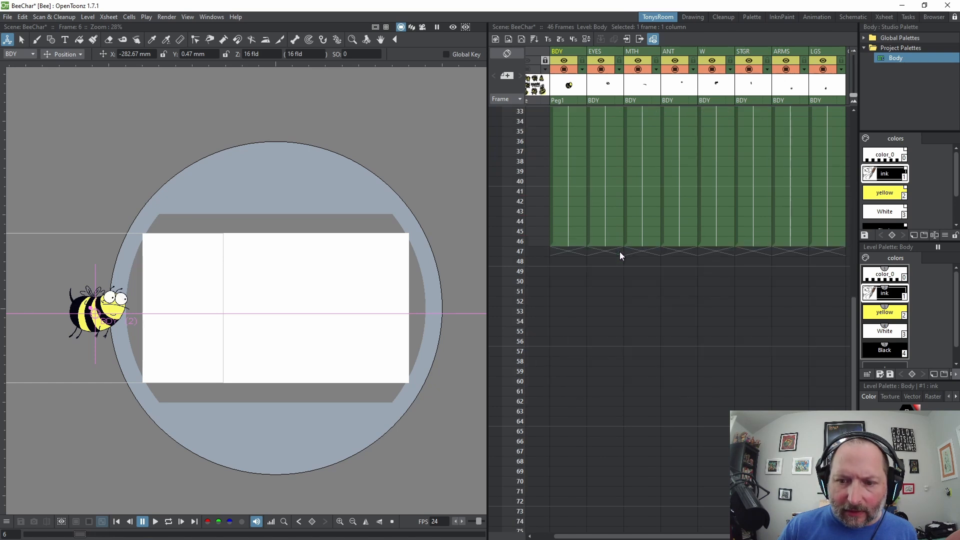
{"action": "key", "text": "Insert"}
{"action": "key", "text": "Insert"}
{"action": "key", "text": "Insert"}
{"action": "key", "text": "Insert"}
{"action": "key", "text": "Insert"}
{"action": "key", "text": "Insert"}
{"action": "key", "text": "Insert"}
{"action": "key", "text": "Insert"}
{"action": "key", "text": "Insert"}
{"action": "key", "text": "Insert"}
{"action": "key", "text": "Insert"}
{"action": "key", "text": "Insert"}
{"action": "key", "text": "Insert"}
{"action": "key", "text": "Insert"}
{"action": "key", "text": "Insert"}
{"action": "key", "text": "Insert"}
{"action": "scroll", "coordinate": [620, 251], "scroll_direction": "down", "scroll_amount": 2}
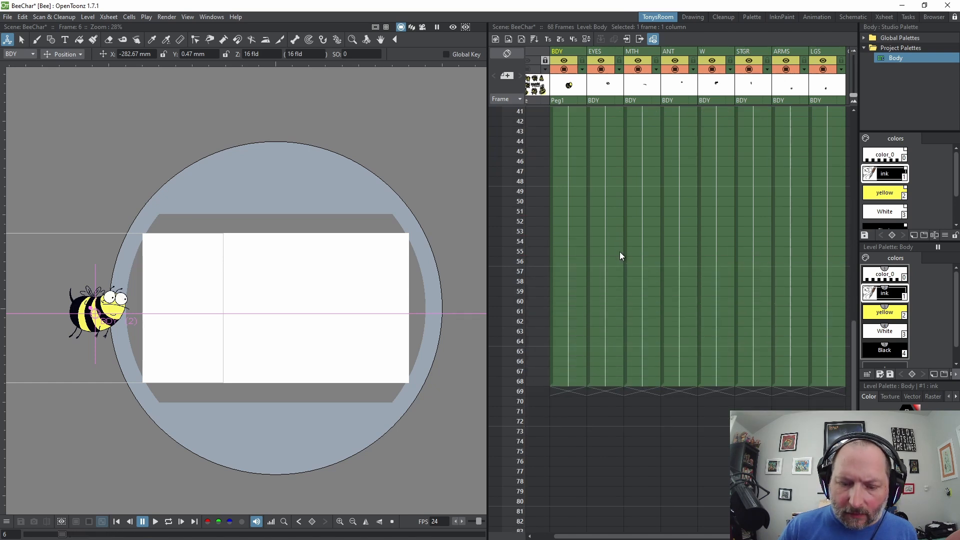
{"action": "key", "text": "Insert"}
{"action": "key", "text": "Insert"}
{"action": "key", "text": "Insert"}
{"action": "key", "text": "Insert"}
{"action": "key", "text": "Insert"}
{"action": "key", "text": "Insert"}
{"action": "key", "text": "Insert"}
{"action": "key", "text": "Insert"}
{"action": "key", "text": "Insert"}
{"action": "scroll", "coordinate": [619, 251], "scroll_direction": "down", "scroll_amount": 4}
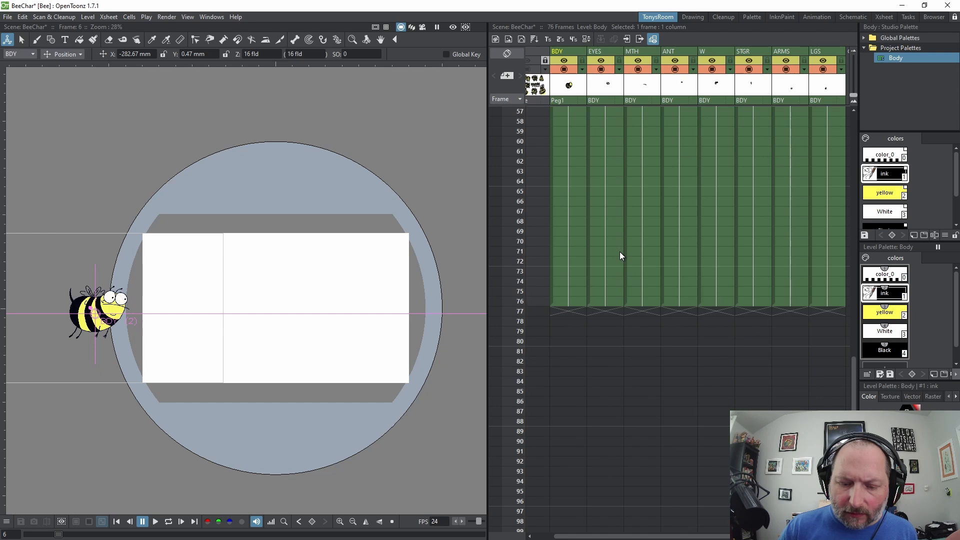
{"action": "key", "text": "Insert"}
{"action": "key", "text": "Insert"}
{"action": "key", "text": "Insert"}
{"action": "key", "text": "Insert"}
{"action": "key", "text": "Insert"}
{"action": "key", "text": "Insert"}
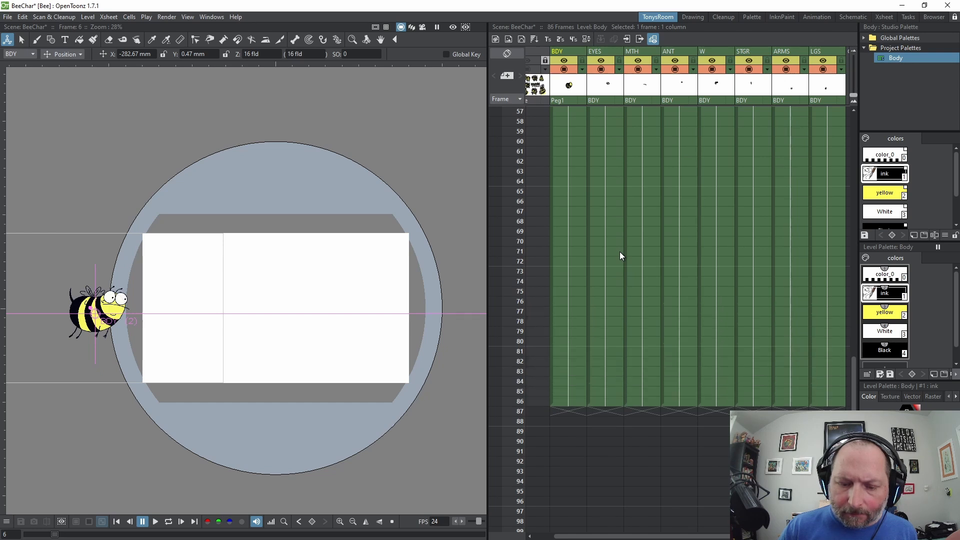
{"action": "scroll", "coordinate": [578, 407], "scroll_direction": "up", "scroll_amount": 12}
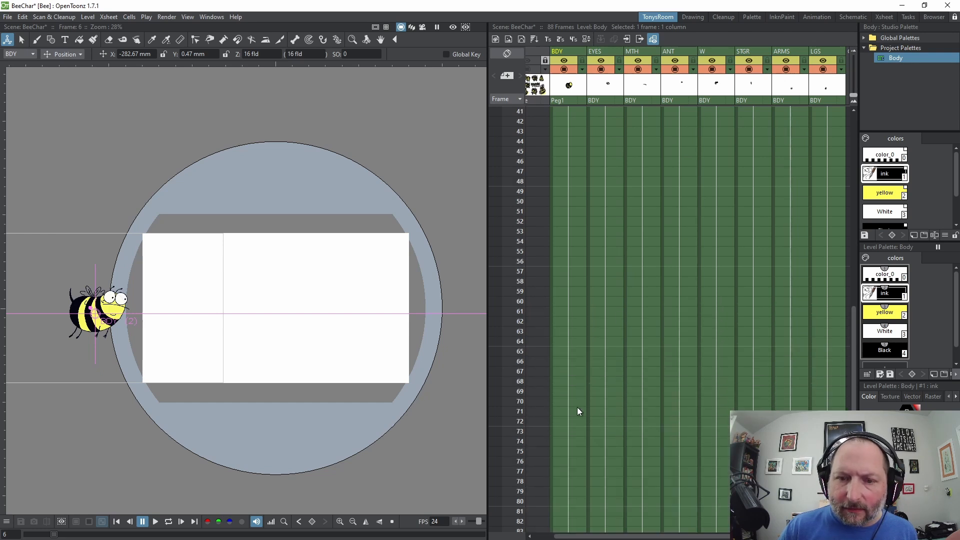
{"action": "scroll", "coordinate": [613, 419], "scroll_direction": "down", "scroll_amount": 12}
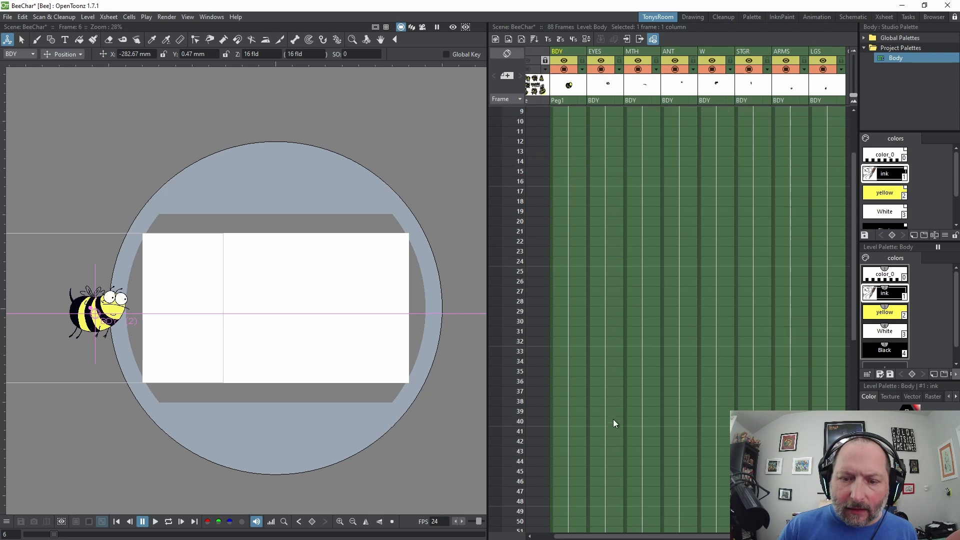
Set the playback stop marker at frame 88
{"action": "right_click", "coordinate": [521, 421]}
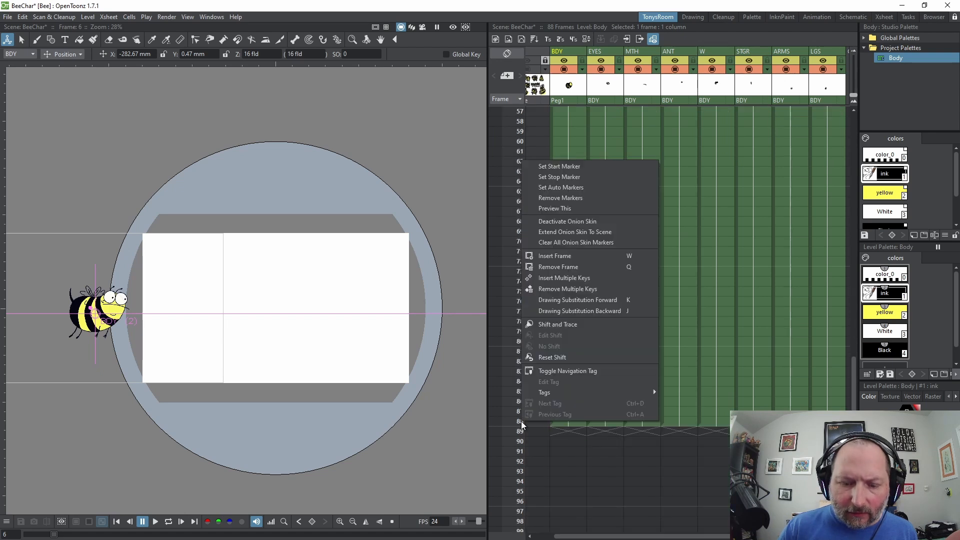
{"action": "left_click", "coordinate": [571, 181]}
{"action": "scroll", "coordinate": [611, 265], "scroll_direction": "up", "scroll_amount": 12}
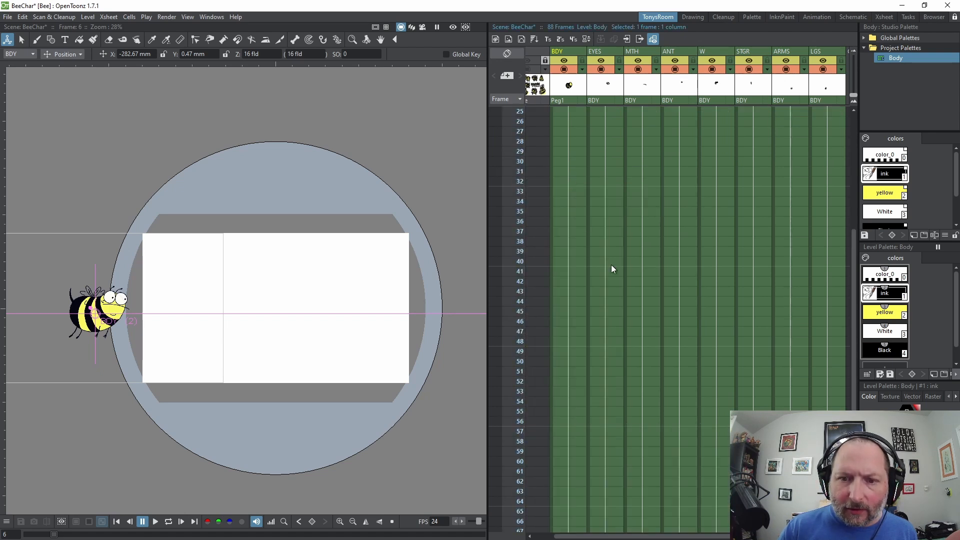
At frame 88, move the Body level past the camera frame's right edge, to about X 253 mm, Y 7 mm
{"action": "left_click", "coordinate": [571, 115]}
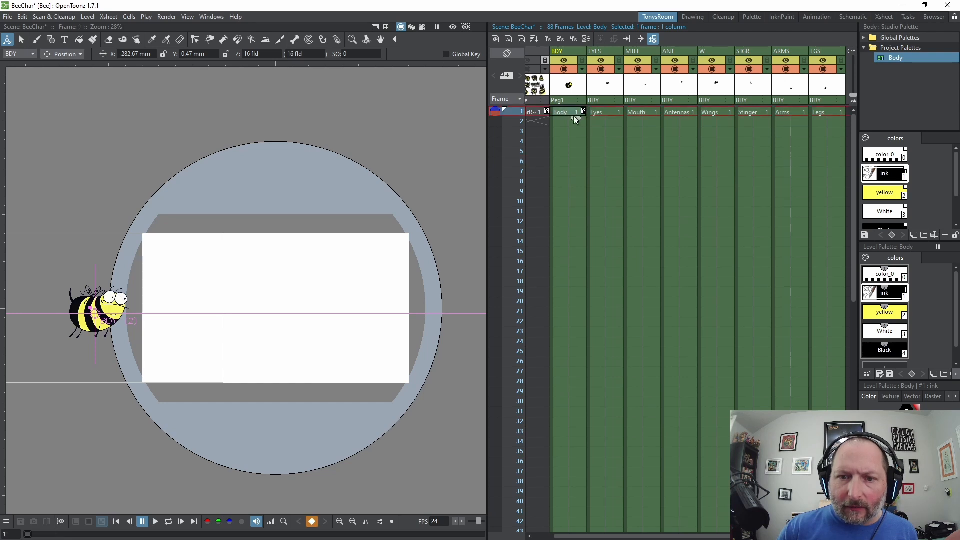
{"action": "scroll", "coordinate": [619, 334], "scroll_direction": "down", "scroll_amount": 12}
{"action": "left_click", "coordinate": [567, 423]}
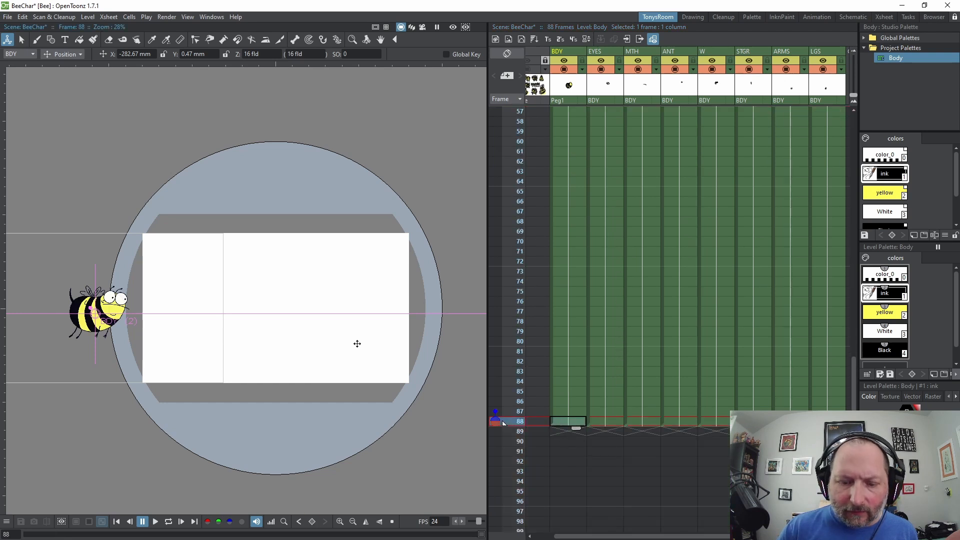
{"action": "scroll", "coordinate": [360, 328], "scroll_direction": "down", "scroll_amount": 2}
{"action": "left_click_drag", "start_coordinate": [164, 333], "coordinate": [410, 330]}
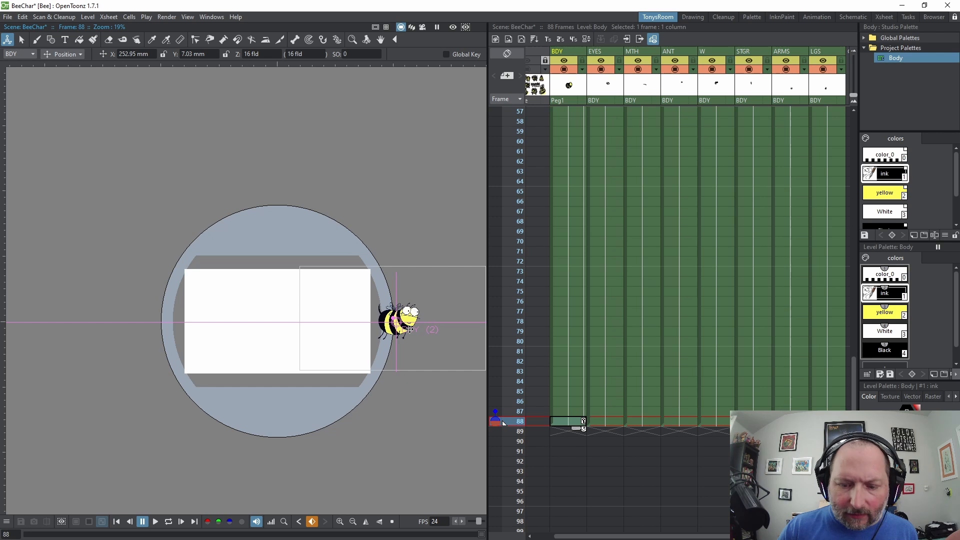
{"action": "scroll", "coordinate": [390, 228], "scroll_direction": "up", "scroll_amount": 2}
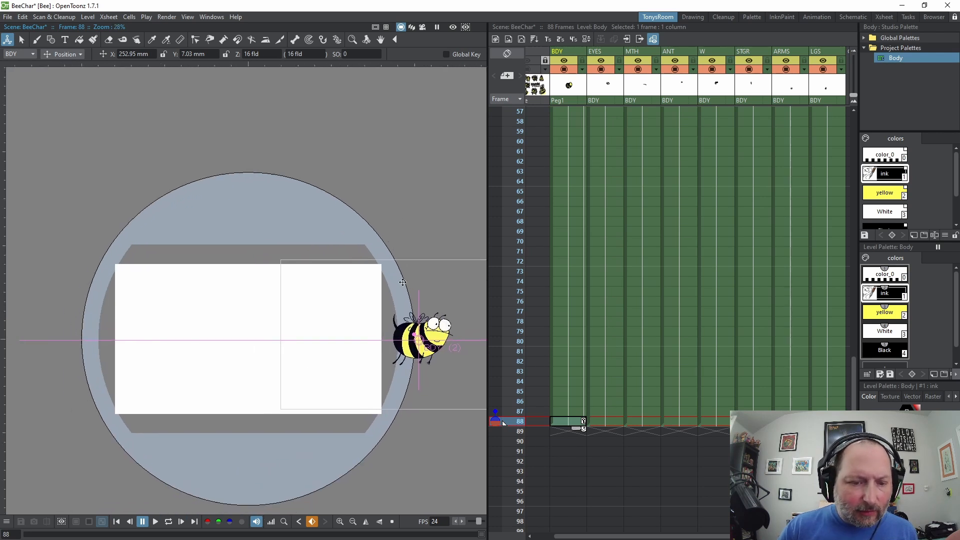
Play the animation in a loop to check the bee's flight across the camera frame
{"action": "key", "text": "l"}
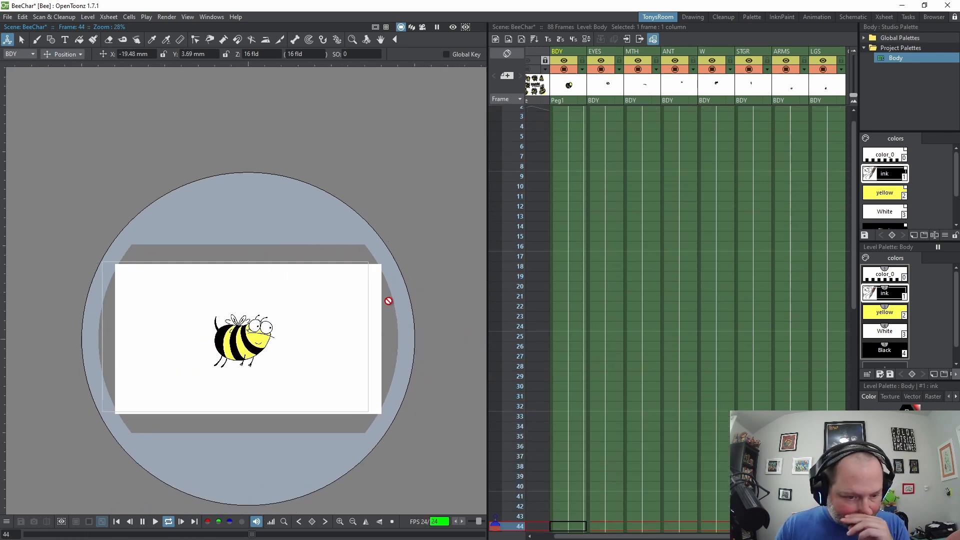
{"action": "scroll", "coordinate": [330, 344], "scroll_direction": "up", "scroll_amount": 1}
{"action": "scroll", "coordinate": [275, 402], "scroll_direction": "up", "scroll_amount": 1}
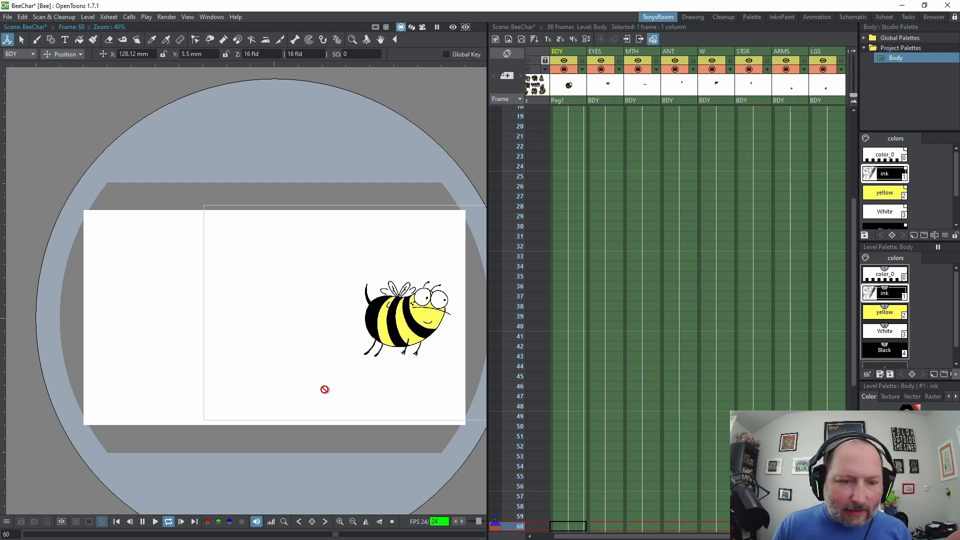
{"action": "scroll", "coordinate": [320, 384], "scroll_direction": "down", "scroll_amount": 2}
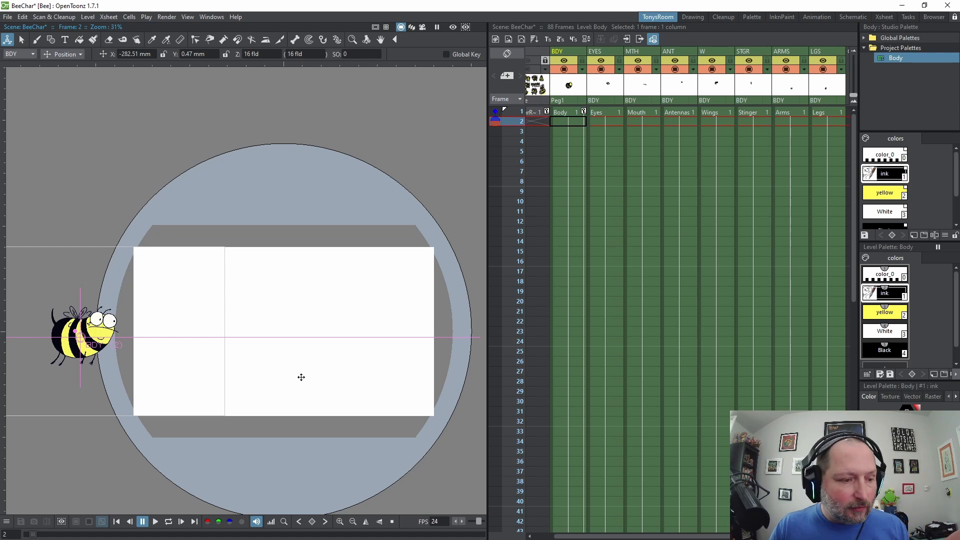
{"action": "left_click_drag", "start_coordinate": [250, 355], "coordinate": [268, 354]}
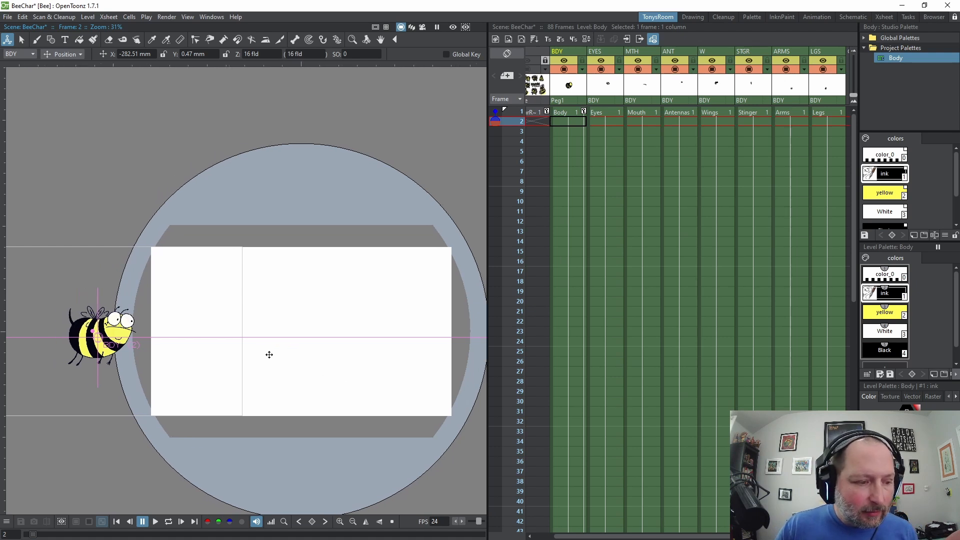
Key a bobbing motion on the Body level by raising it slightly at frame 16 and lowering it at frame 32
{"action": "left_click", "coordinate": [577, 113]}
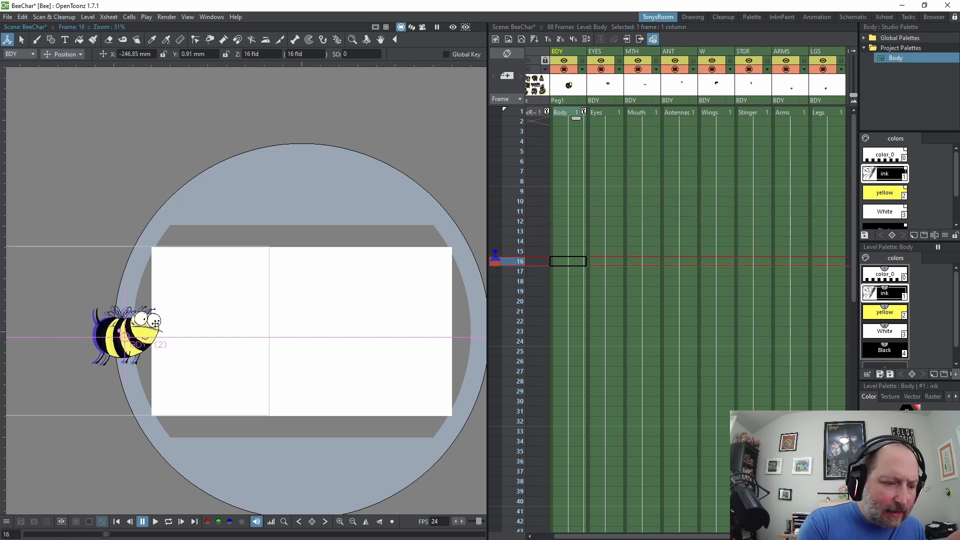
{"action": "left_click_drag", "start_coordinate": [155, 326], "coordinate": [169, 317]}
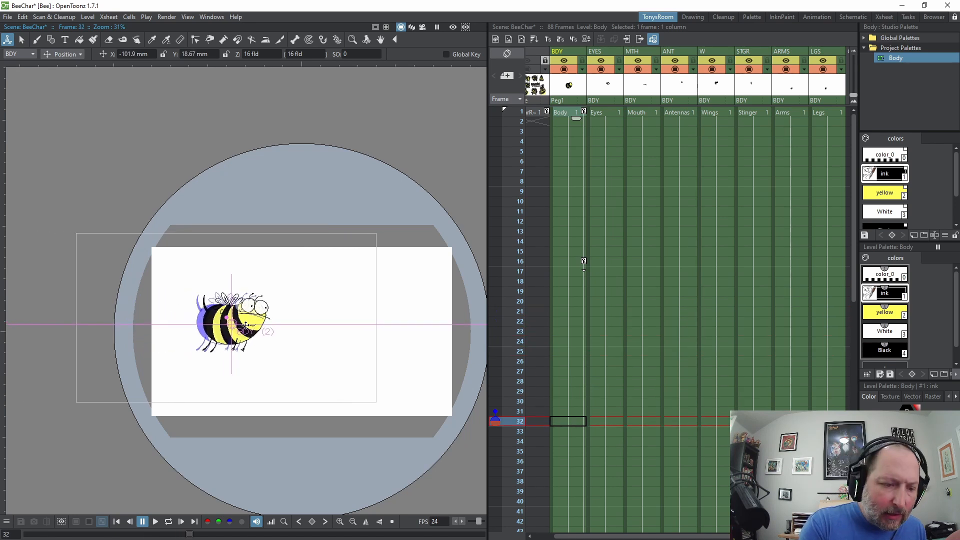
{"action": "left_click_drag", "start_coordinate": [246, 326], "coordinate": [247, 339]}
{"action": "key", "text": "Down"}
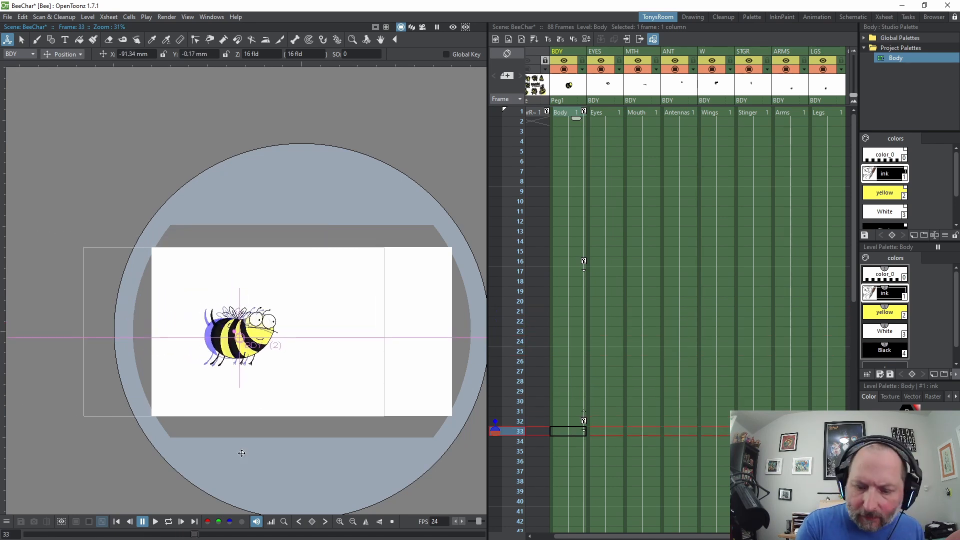
At frame 48, raise the Body level slightly to key the next upward bob
{"action": "left_click_drag", "start_coordinate": [854, 271], "coordinate": [852, 316]}
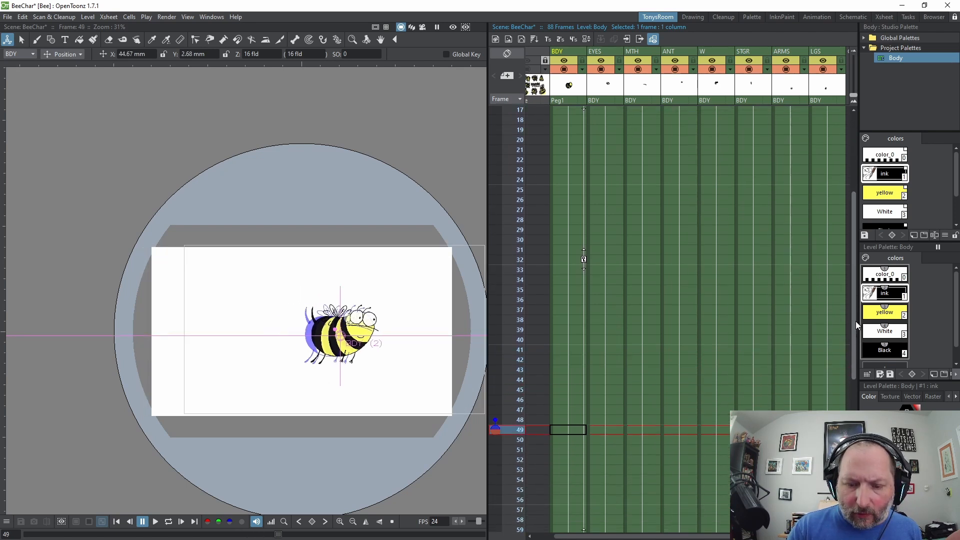
{"action": "key", "text": "Up"}
{"action": "left_click_drag", "start_coordinate": [370, 322], "coordinate": [369, 307]}
At frame 64, lower the Body level to about X 178 mm, Y -6 mm to key a downward bob
{"action": "left_click_drag", "start_coordinate": [854, 302], "coordinate": [855, 364]}
{"action": "key", "text": "Down"}
{"action": "key", "text": "Down"}
{"action": "key", "text": "Down"}
{"action": "key", "text": "Down"}
{"action": "key", "text": "Down"}
{"action": "key", "text": "Down"}
{"action": "key", "text": "Down"}
{"action": "key", "text": "Down"}
{"action": "key", "text": "Down"}
{"action": "key", "text": "Down"}
{"action": "key", "text": "Down"}
{"action": "key", "text": "Down"}
{"action": "key", "text": "Down"}
{"action": "key", "text": "Down"}
{"action": "key", "text": "Down"}
{"action": "key", "text": "Down"}
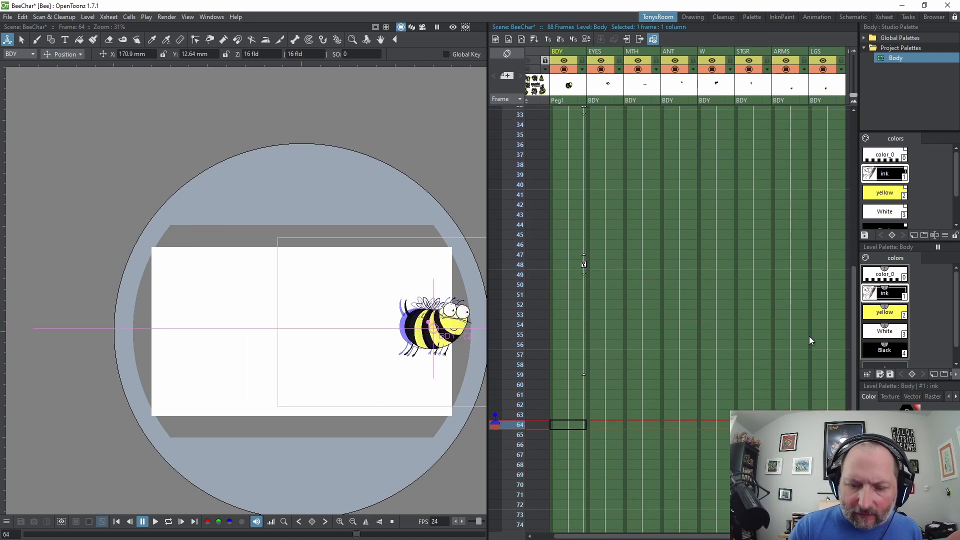
{"action": "left_click_drag", "start_coordinate": [458, 326], "coordinate": [463, 339]}
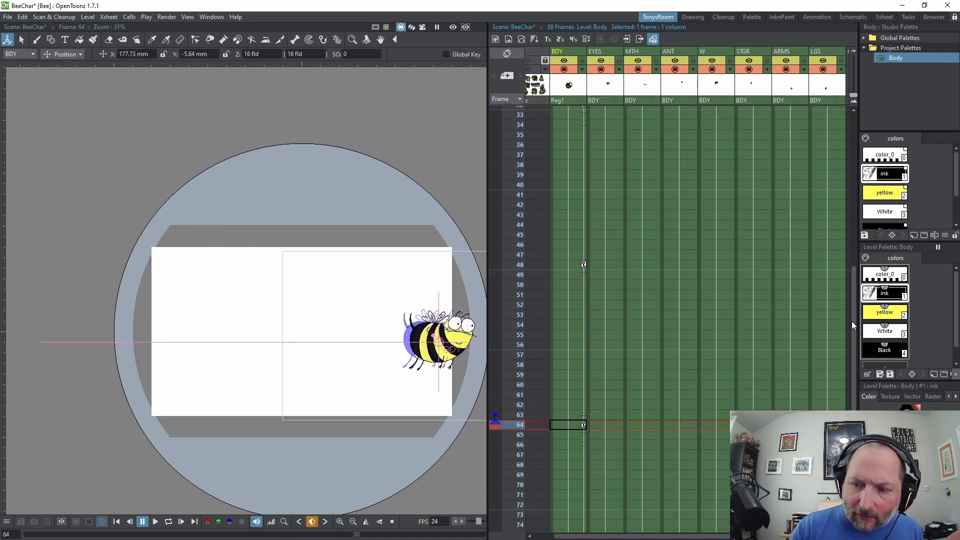
At frame 80, raise the Body level to about X 246 mm, Y 11 mm to key the upward bob
{"action": "scroll", "coordinate": [854, 326], "scroll_direction": "down", "scroll_amount": 5}
{"action": "key", "text": "Down"}
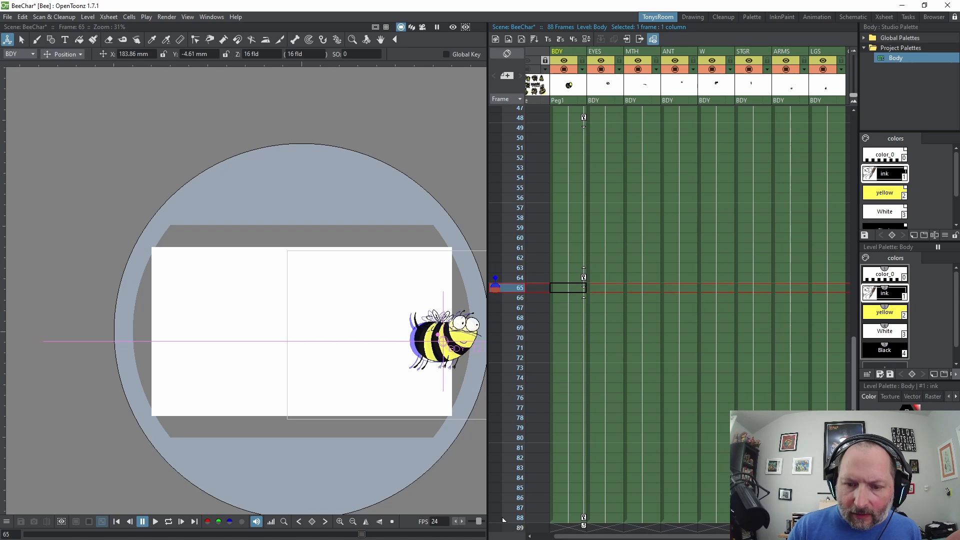
{"action": "key", "text": "Down"}
{"action": "key", "text": "Down"}
{"action": "key", "text": "Down"}
{"action": "key", "text": "Down"}
{"action": "key", "text": "Down"}
{"action": "key", "text": "Down"}
{"action": "key", "text": "Down"}
{"action": "key", "text": "Down"}
{"action": "key", "text": "Down"}
{"action": "key", "text": "Down"}
{"action": "key", "text": "Down"}
{"action": "key", "text": "Down"}
{"action": "key", "text": "Down"}
{"action": "key", "text": "Down"}
{"action": "key", "text": "Down"}
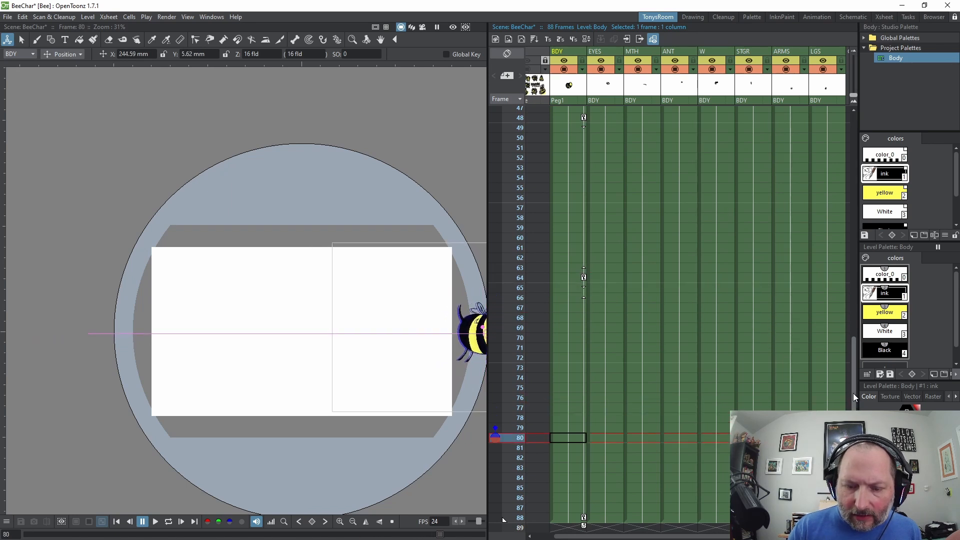
{"action": "key", "text": "space"}
{"action": "left_click_drag", "start_coordinate": [450, 393], "coordinate": [387, 402]}
{"action": "left_click_drag", "start_coordinate": [436, 350], "coordinate": [438, 345]}
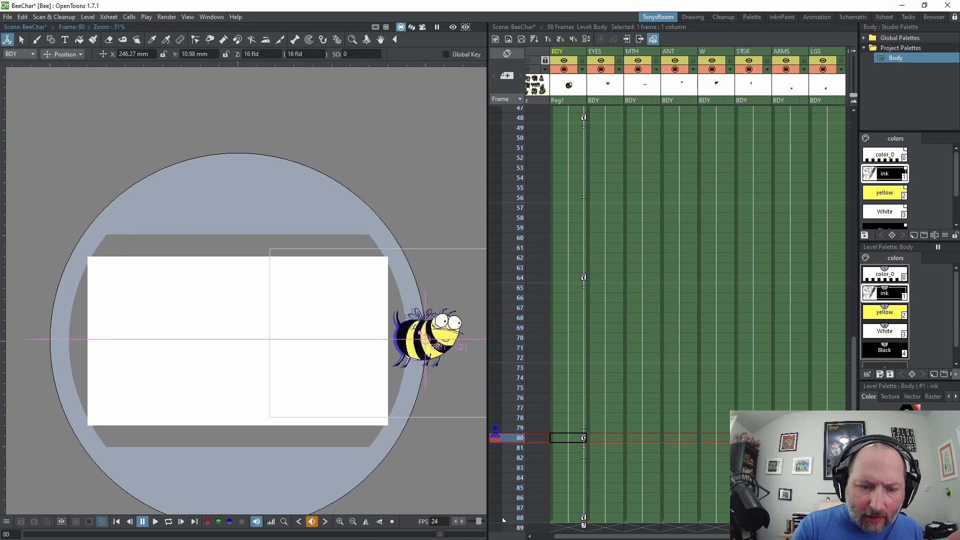
Step through the last frames to frame 88, and play the bee's bobbing flight in a loop to check it
{"action": "key", "text": "Down"}
{"action": "key", "text": "Down"}
{"action": "key", "text": "Down"}
{"action": "key", "text": "Down"}
{"action": "key", "text": "Down"}
{"action": "key", "text": "Down"}
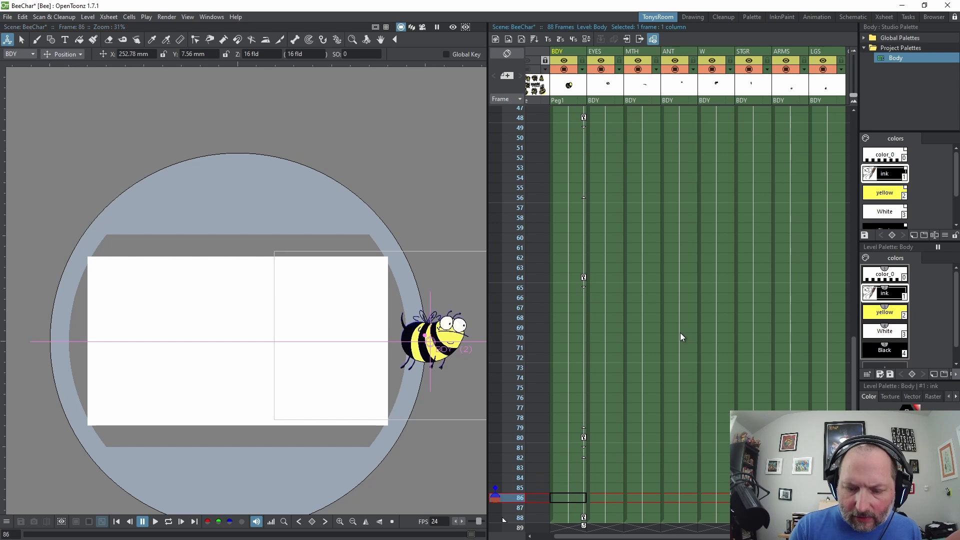
{"action": "key", "text": "Down"}
{"action": "key", "text": "Down"}
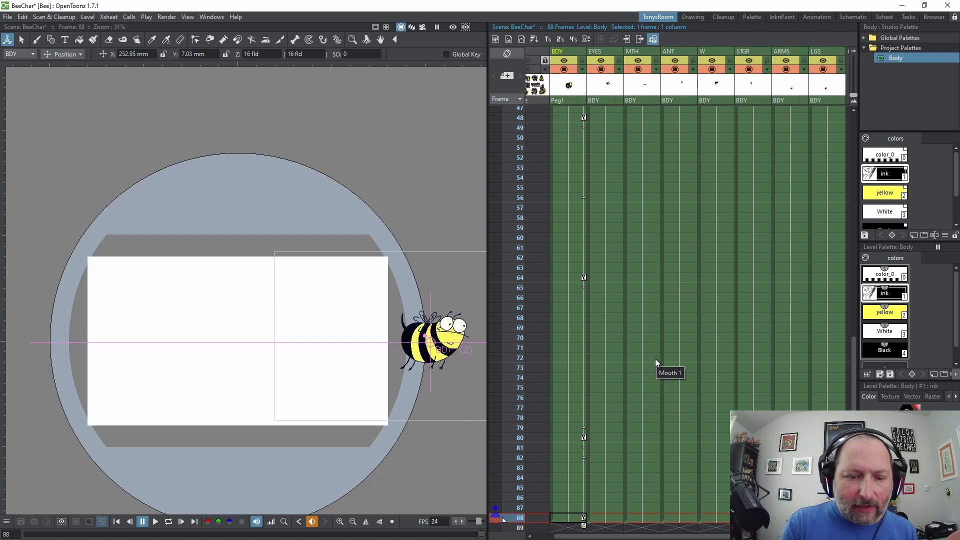
{"action": "key", "text": "l"}
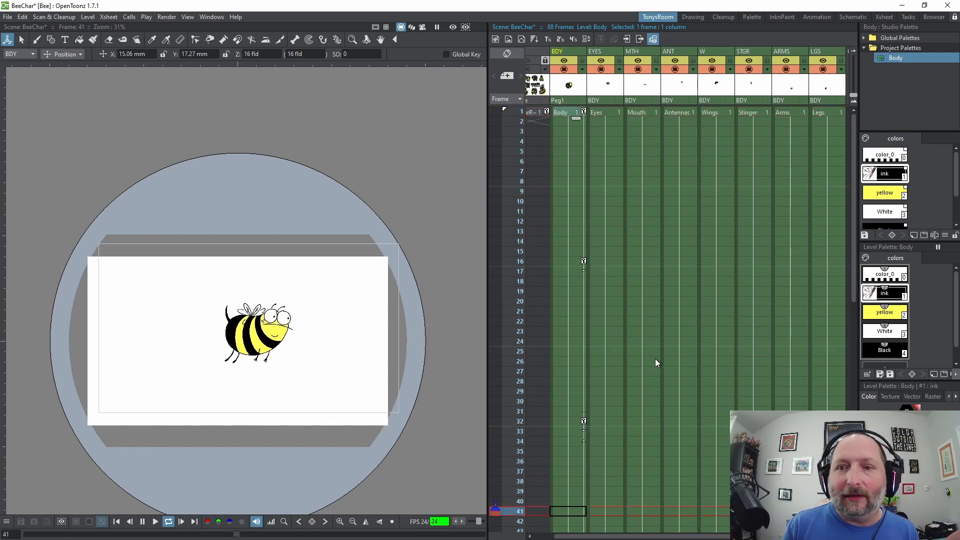
{"action": "key", "text": "p"}
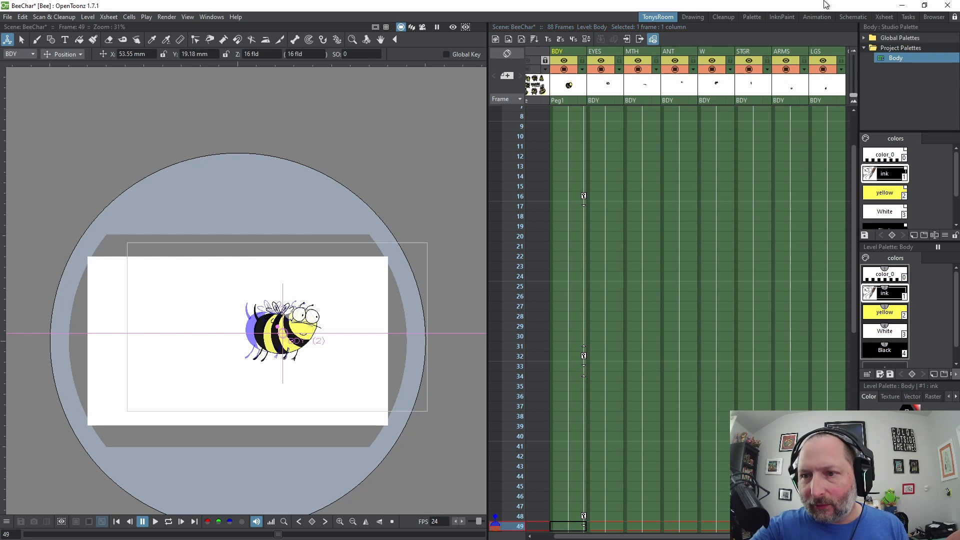
Switch to the Animation workspace, enlarge and recentre the scene view, and select the Body level at frame 1
{"action": "left_click", "coordinate": [818, 17]}
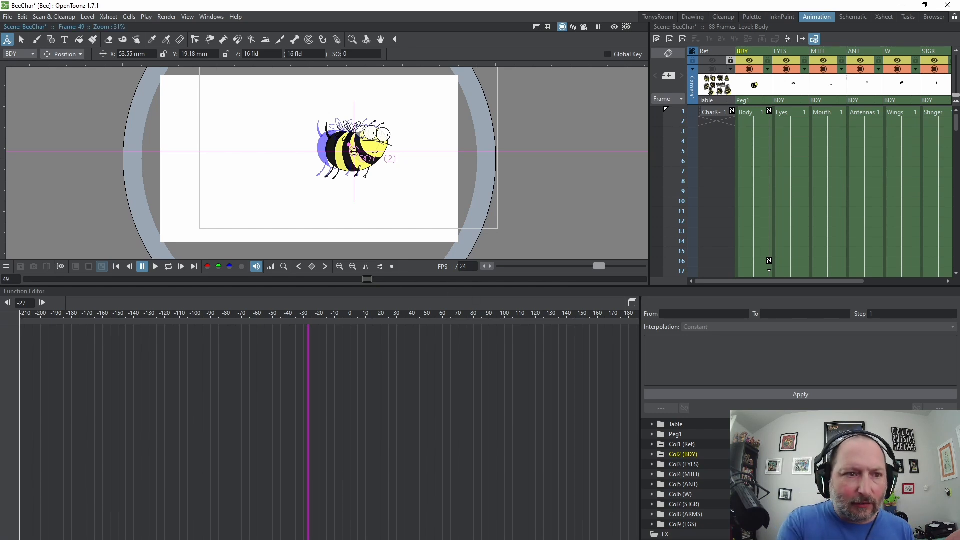
{"action": "left_click", "coordinate": [212, 17]}
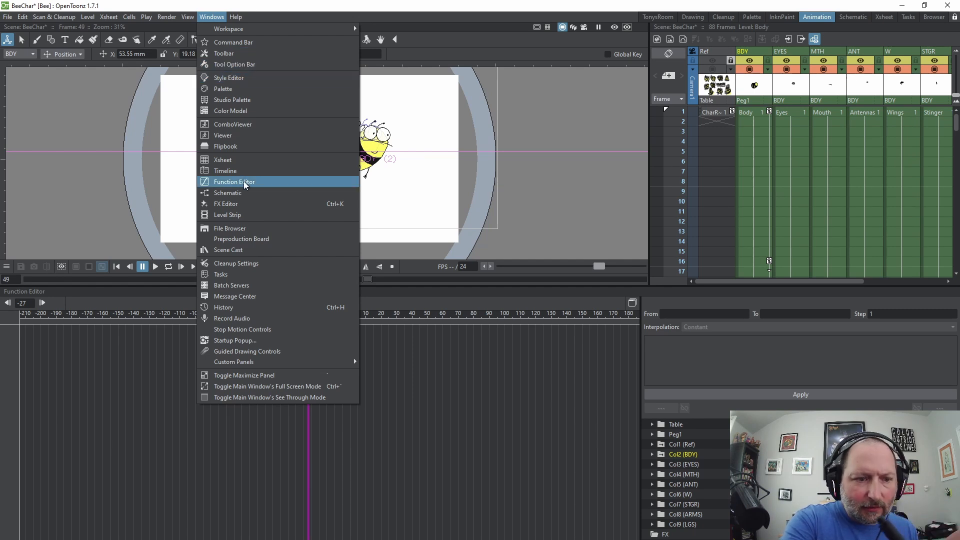
{"action": "left_click", "coordinate": [589, 291]}
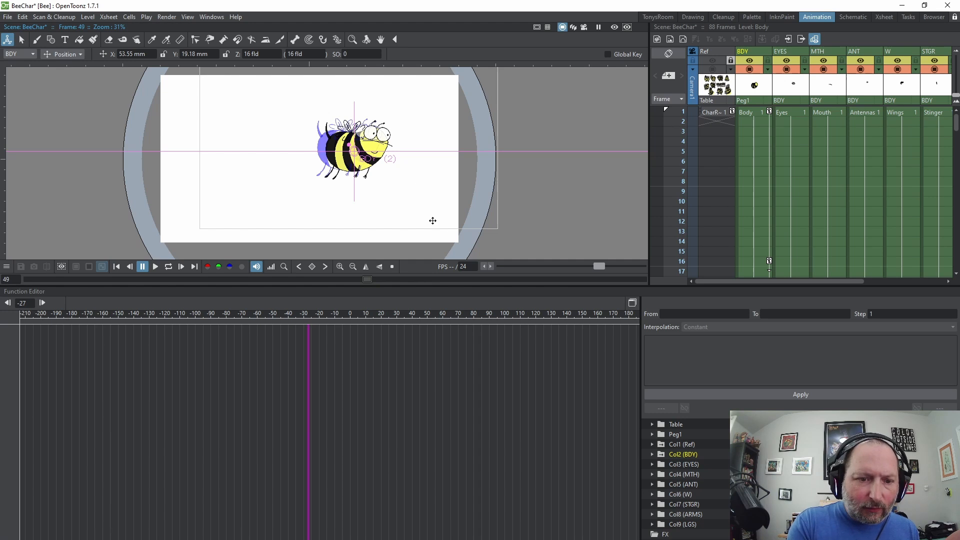
{"action": "key", "text": "space"}
{"action": "left_click_drag", "start_coordinate": [459, 204], "coordinate": [453, 220]}
{"action": "left_click_drag", "start_coordinate": [400, 284], "coordinate": [411, 319]}
{"action": "left_click", "coordinate": [760, 112]}
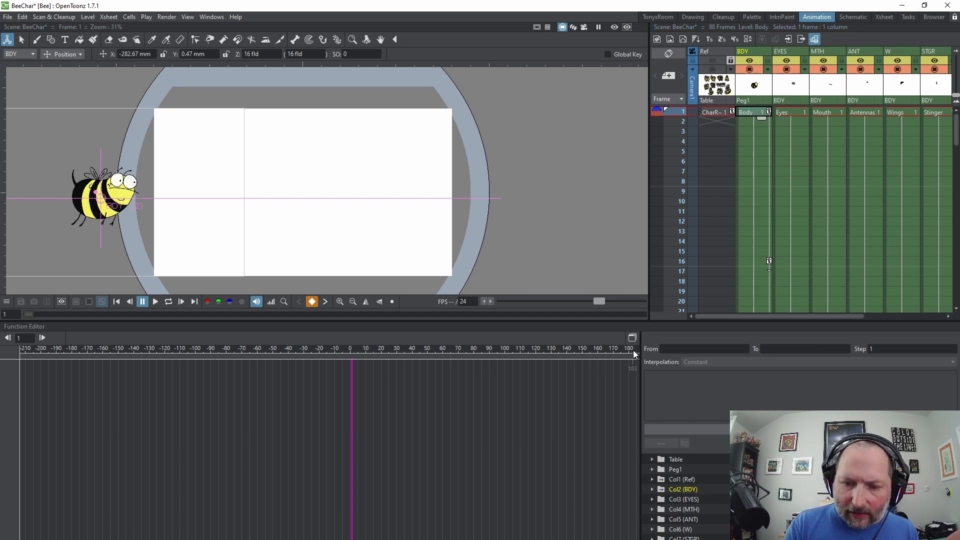
Display the BDY column's Y position curve as a graph in the Function Editor
{"action": "left_click", "coordinate": [652, 489]}
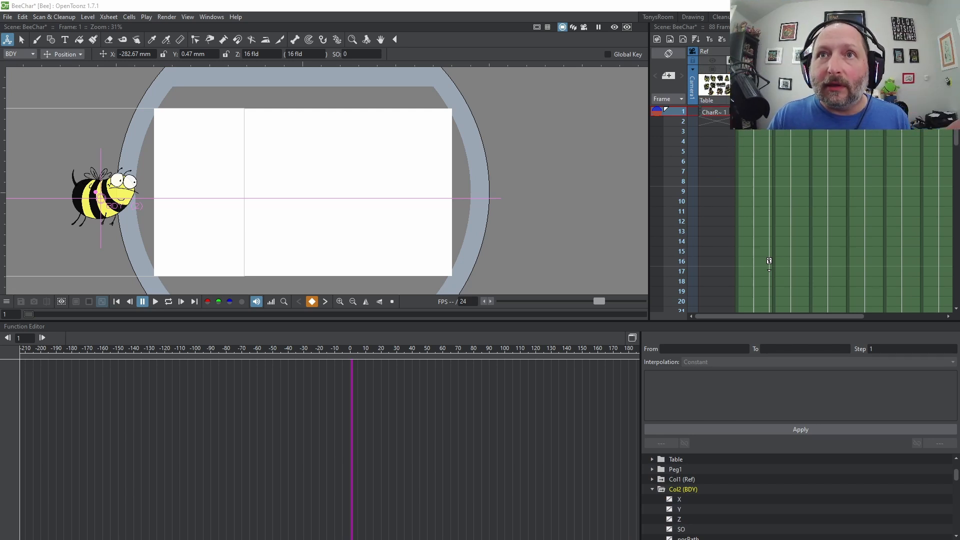
{"action": "left_click", "coordinate": [681, 510]}
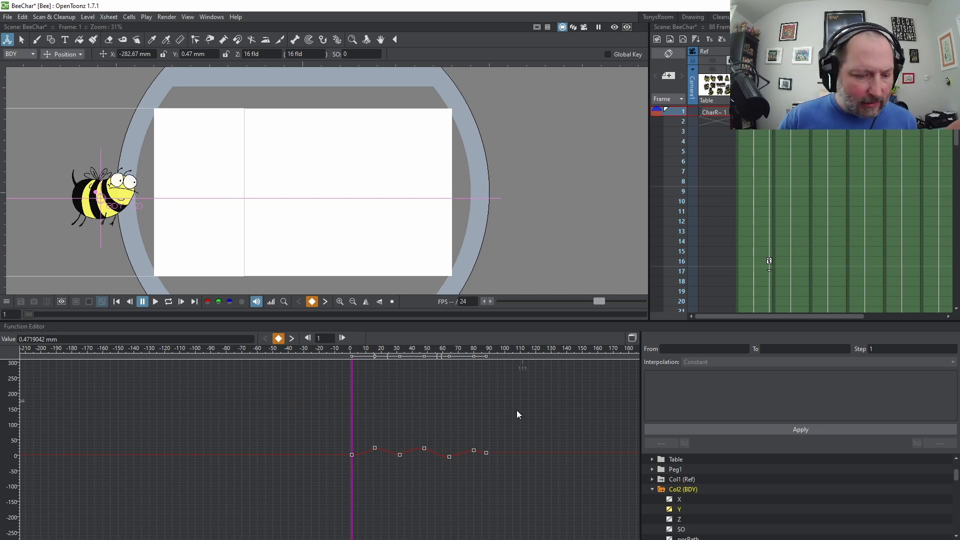
{"action": "scroll", "coordinate": [458, 452], "scroll_direction": "up", "scroll_amount": 6}
{"action": "mouse_move", "coordinate": [427, 442]}
{"action": "left_mouse_down"}
{"action": "mouse_move", "coordinate": [404, 455]}
{"action": "mouse_move", "coordinate": [425, 448]}
{"action": "left_mouse_up"}
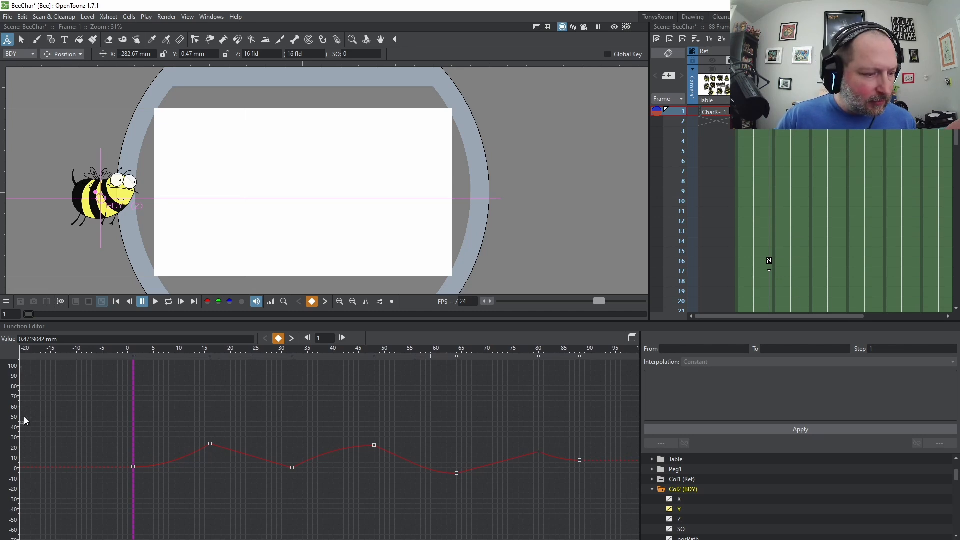
{"action": "left_click", "coordinate": [632, 338]}
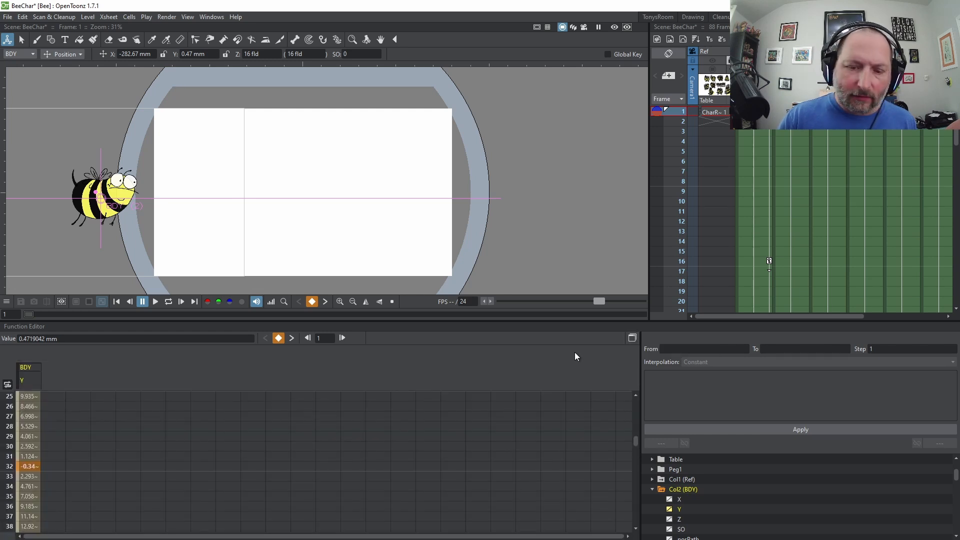
{"action": "left_click", "coordinate": [632, 339]}
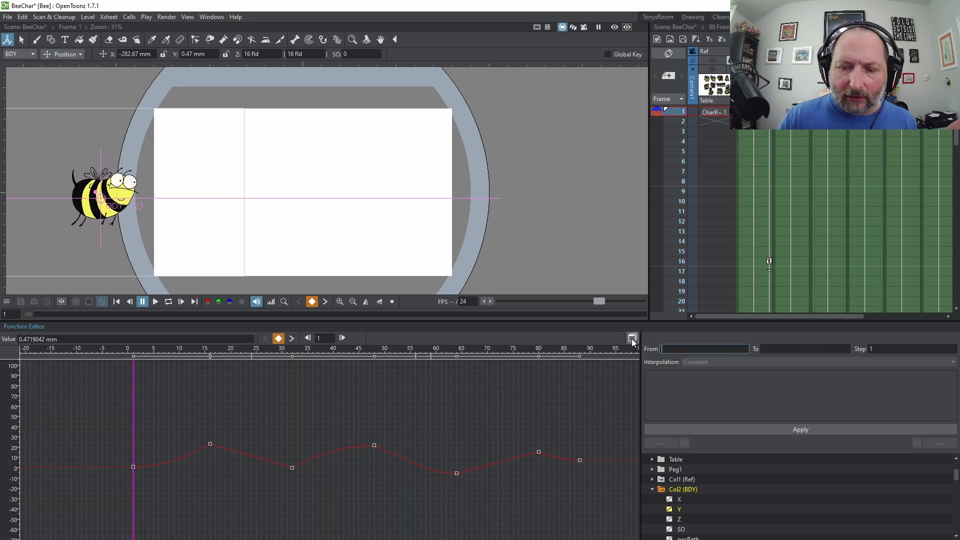
Set the Y curve segments for frames 1 to 16 and 16 to 32 to Speed In / Speed Out interpolation
{"action": "scroll", "coordinate": [216, 456], "scroll_direction": "up", "scroll_amount": 5}
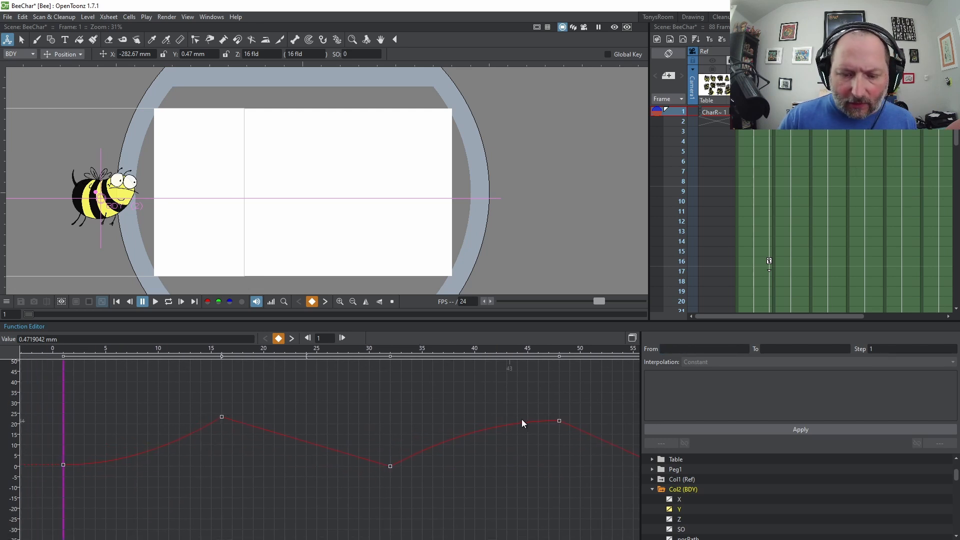
{"action": "scroll", "coordinate": [420, 466], "scroll_direction": "down", "scroll_amount": 5}
{"action": "scroll", "coordinate": [323, 428], "scroll_direction": "up", "scroll_amount": 4}
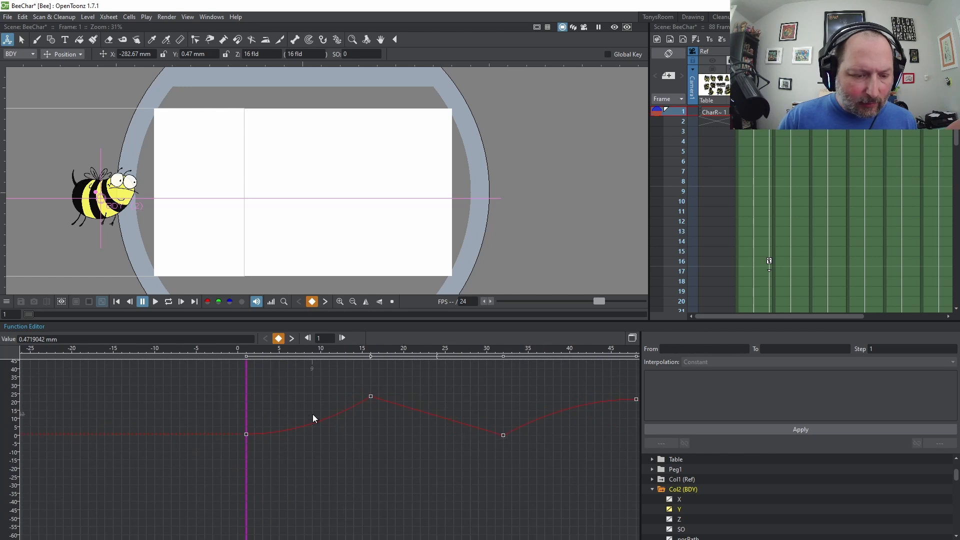
{"action": "left_click", "coordinate": [316, 424]}
{"action": "right_click", "coordinate": [316, 422]}
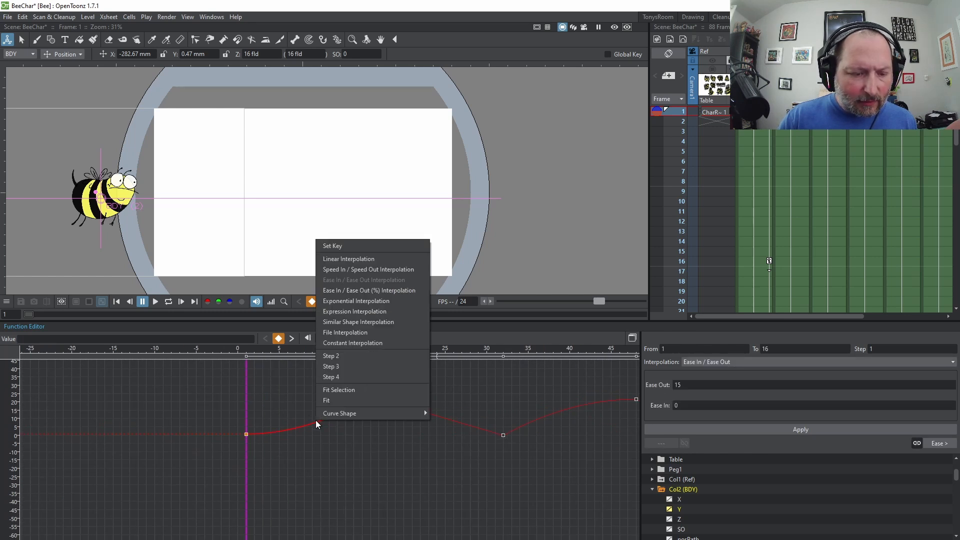
{"action": "left_click", "coordinate": [364, 270]}
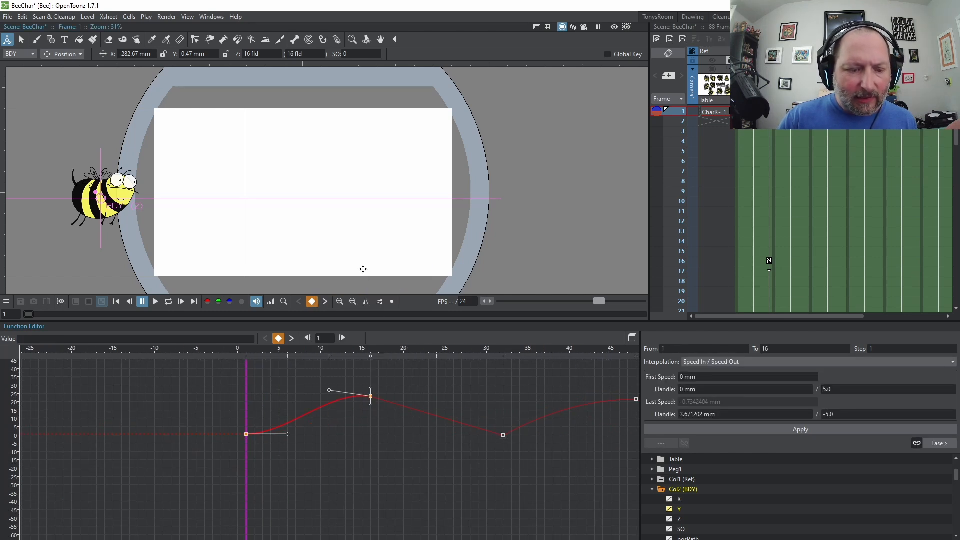
{"action": "left_click", "coordinate": [330, 427]}
{"action": "right_click", "coordinate": [329, 424]}
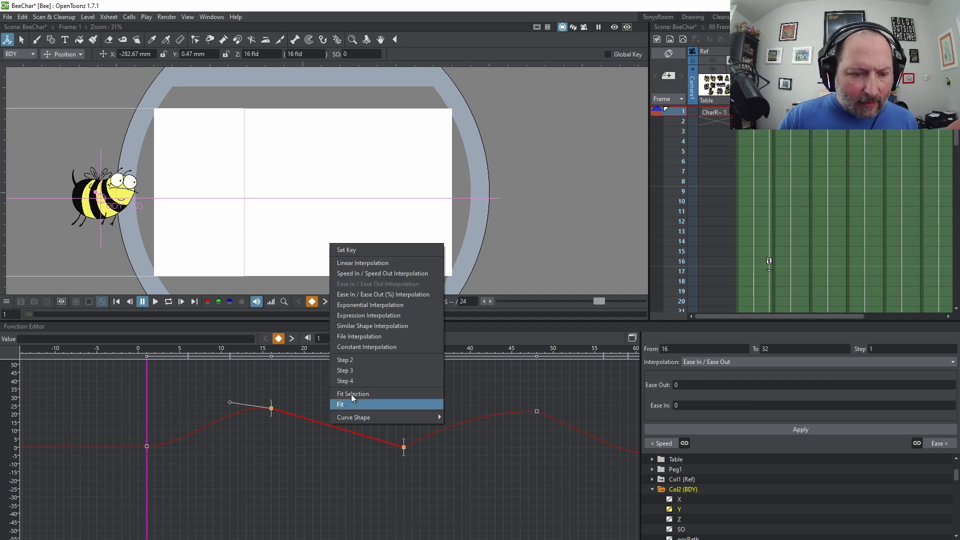
{"action": "left_click", "coordinate": [369, 270]}
Apply Speed In / Speed Out interpolation to the Y curve segments for frames 32 to 48 and 48 to 64
{"action": "left_click", "coordinate": [473, 417]}
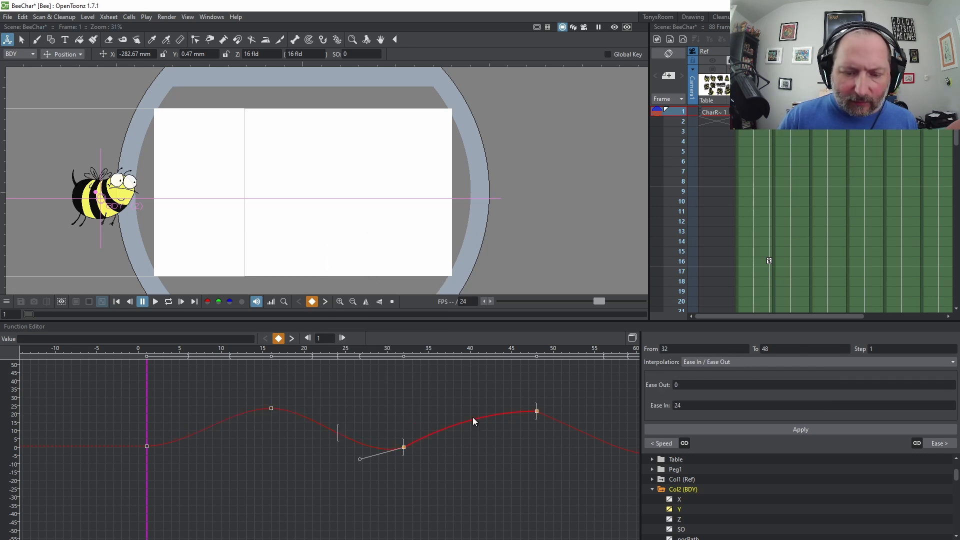
{"action": "right_click", "coordinate": [472, 417]}
{"action": "left_click", "coordinate": [508, 269]}
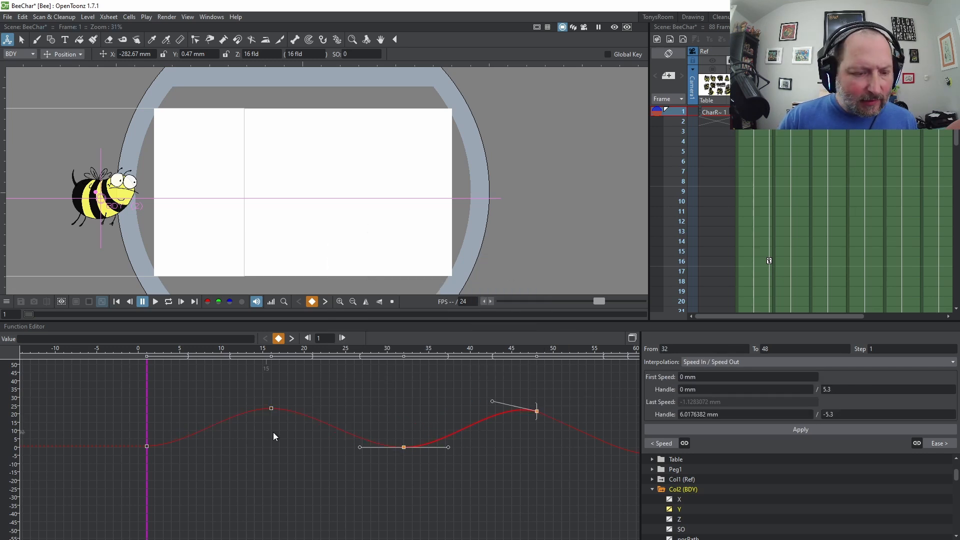
{"action": "left_click_drag", "start_coordinate": [450, 446], "coordinate": [307, 456]}
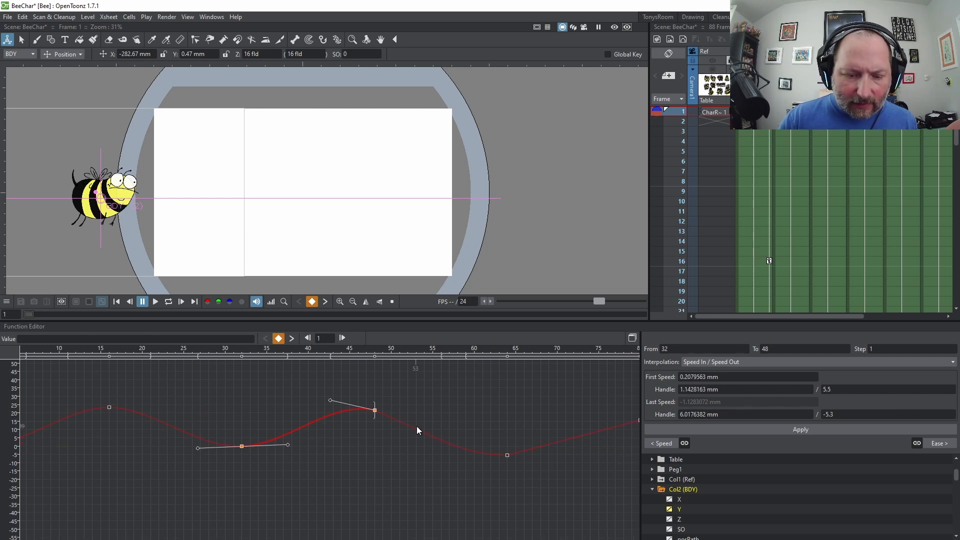
{"action": "left_click", "coordinate": [417, 426]}
{"action": "right_click", "coordinate": [417, 427]}
{"action": "left_click", "coordinate": [449, 276]}
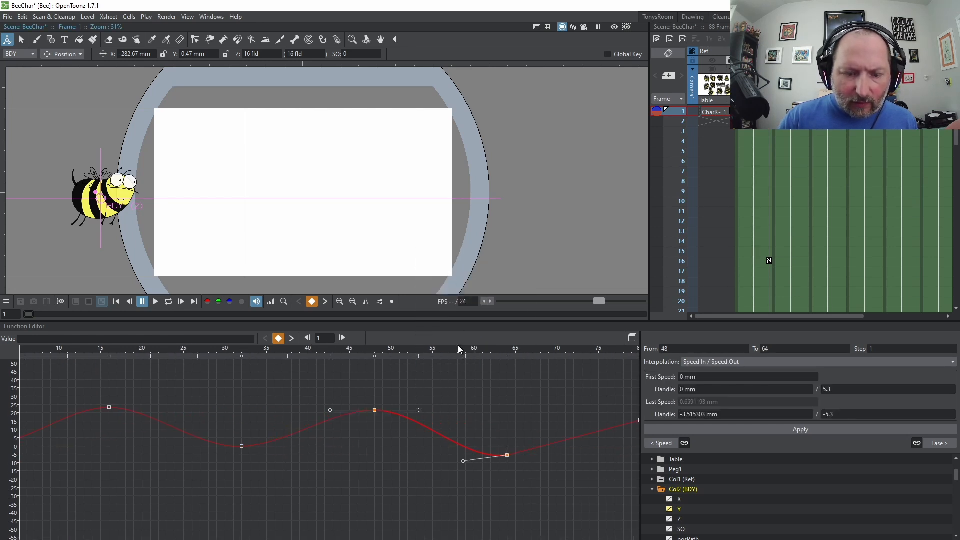
Change the final two Y curve segments, frames 64 to 80 and 80 to 88, to Speed In / Speed Out interpolation
{"action": "left_click_drag", "start_coordinate": [486, 443], "coordinate": [359, 443]}
{"action": "left_click", "coordinate": [433, 439]}
{"action": "right_click", "coordinate": [433, 439]}
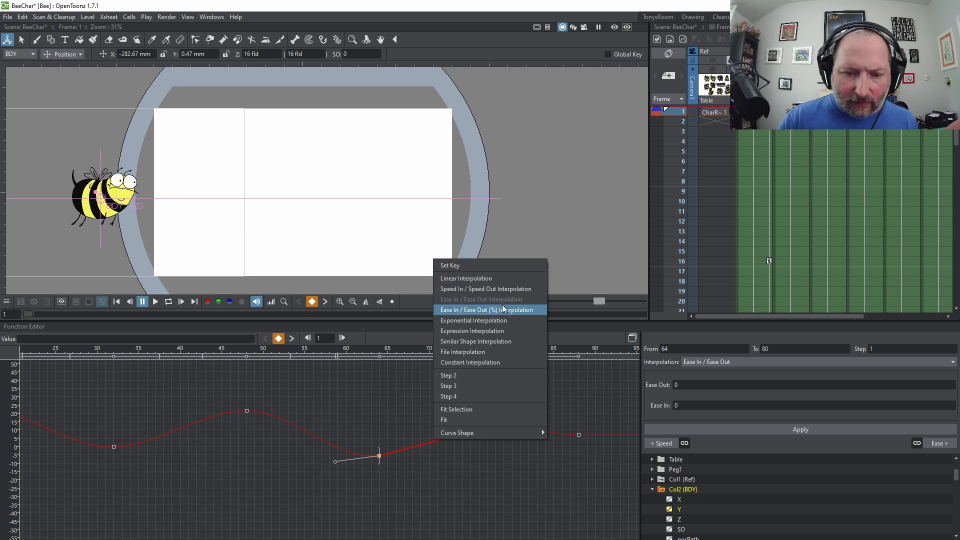
{"action": "left_click", "coordinate": [481, 289]}
{"action": "left_click", "coordinate": [540, 429]}
{"action": "right_click", "coordinate": [541, 429]}
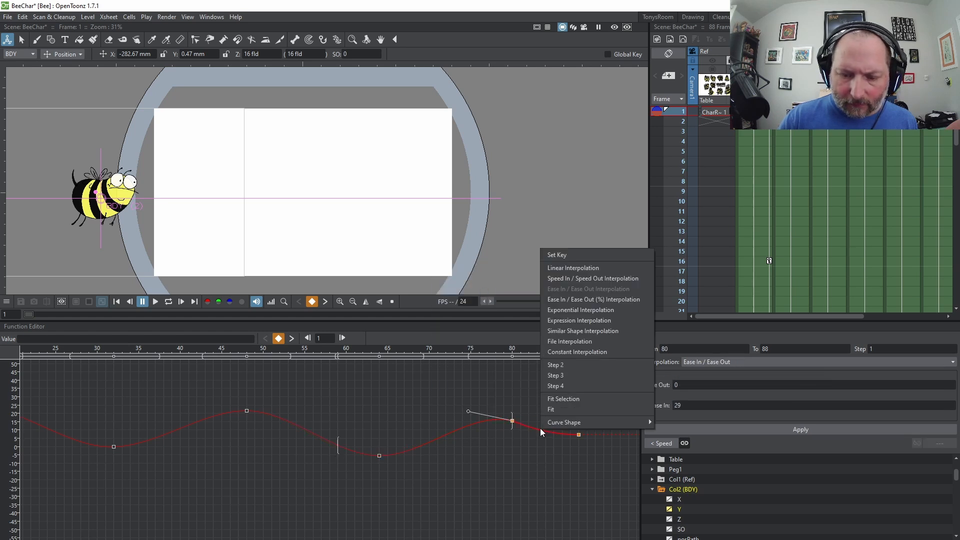
{"action": "left_click", "coordinate": [588, 277]}
{"action": "left_click", "coordinate": [550, 451]}
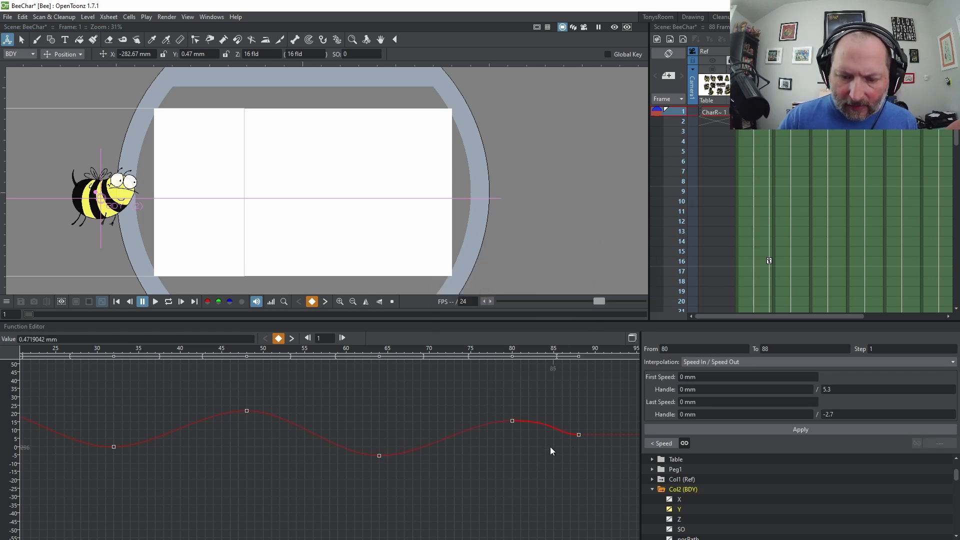
Raise the Y curve's incoming handle at frame 88 to about 5.8 mm / -2.6 for a steeper ending
{"action": "left_click_drag", "start_coordinate": [93, 443], "coordinate": [120, 436]}
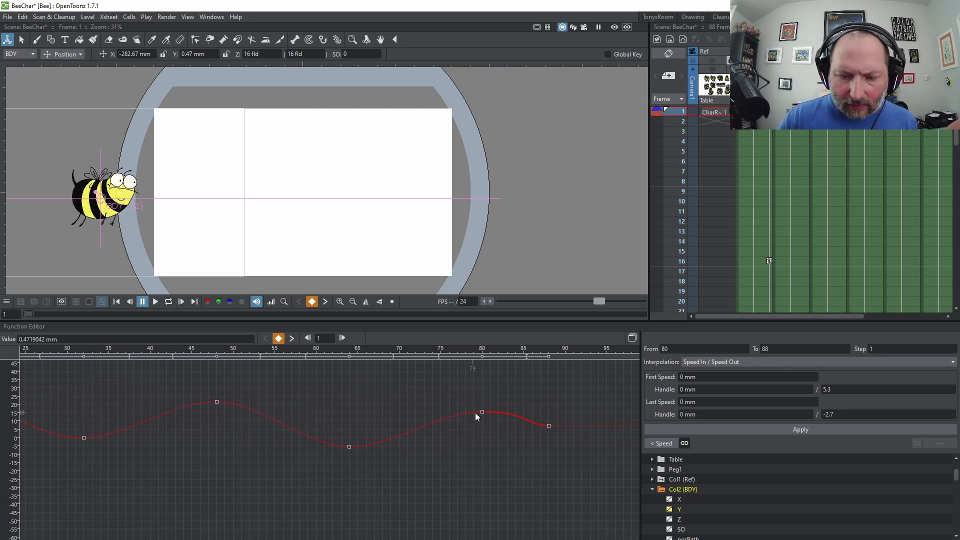
{"action": "left_click", "coordinate": [523, 420]}
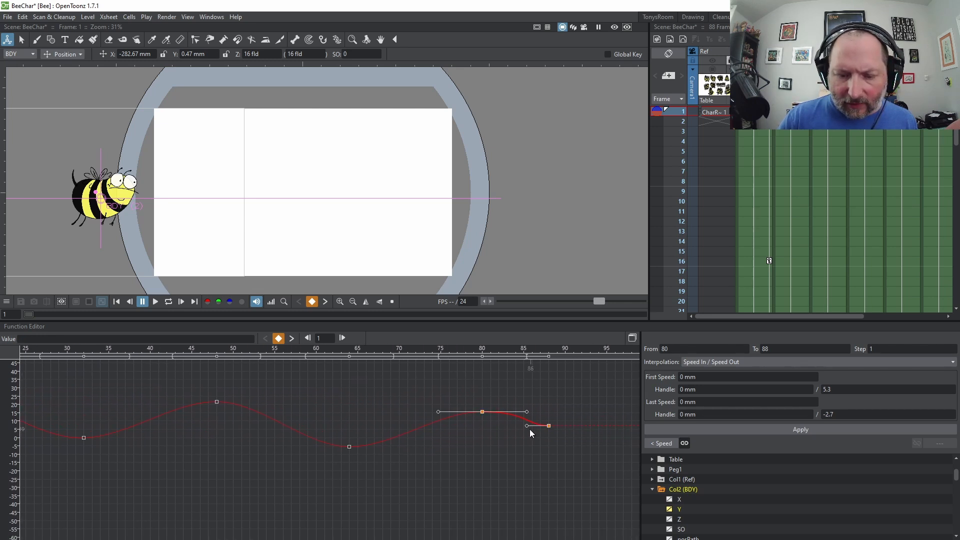
{"action": "left_click_drag", "start_coordinate": [527, 425], "coordinate": [528, 418]}
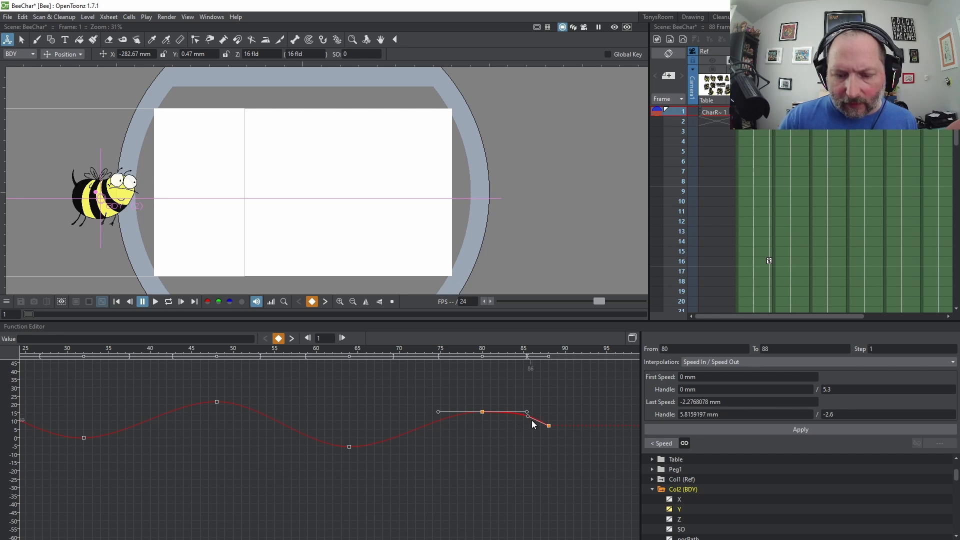
{"action": "scroll", "coordinate": [546, 433], "scroll_direction": "up", "scroll_amount": 5}
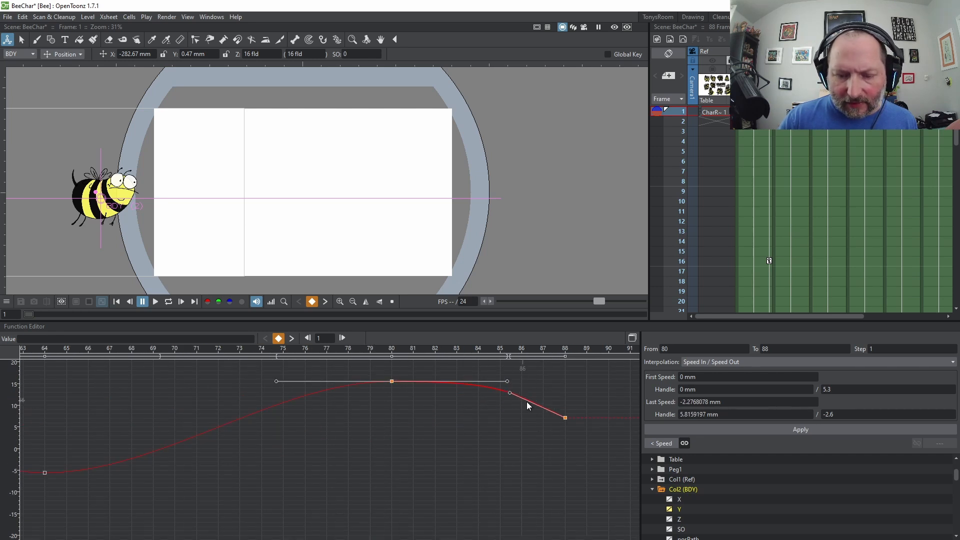
{"action": "scroll", "coordinate": [436, 449], "scroll_direction": "down", "scroll_amount": 8}
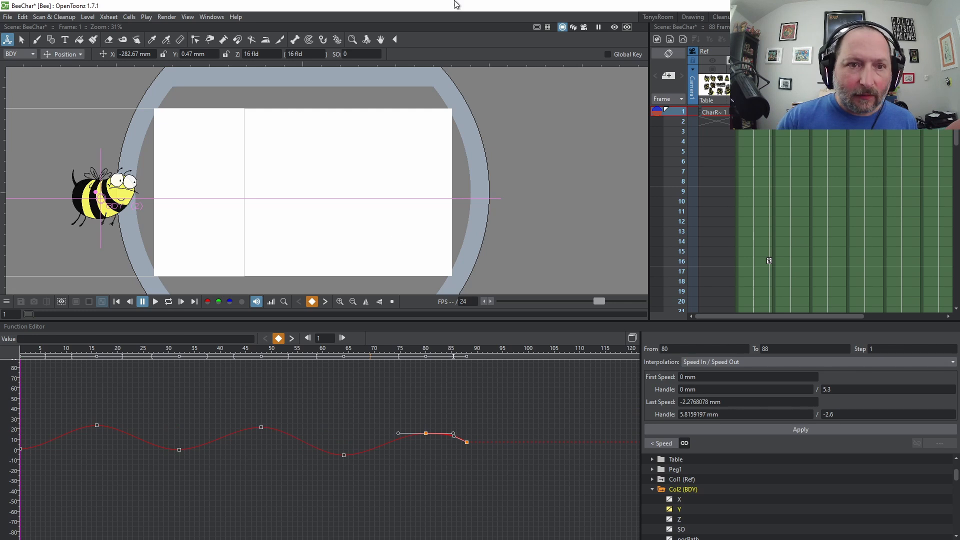
Play the animation in a loop to check the smoothed vertical bobbing, then stop playback
{"action": "key", "text": "l"}
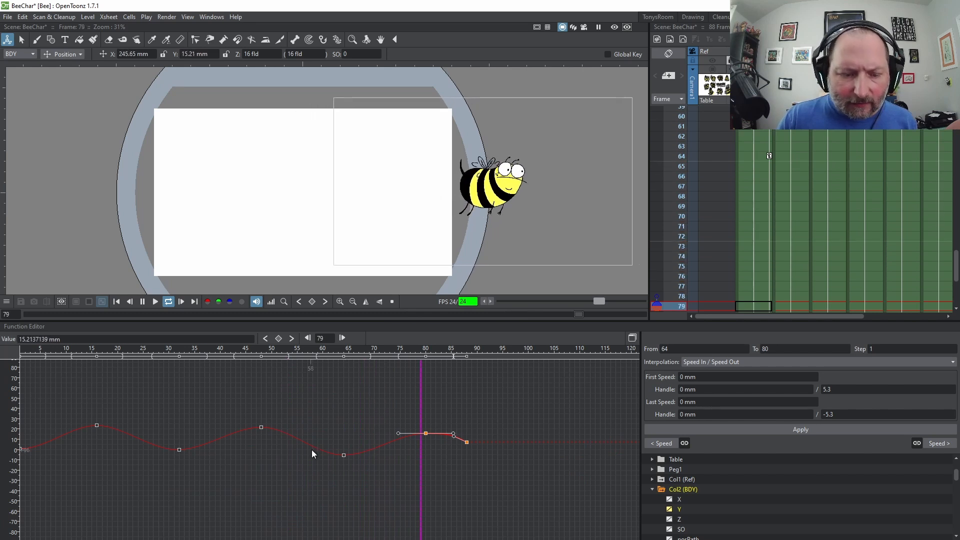
{"action": "left_click_drag", "start_coordinate": [312, 449], "coordinate": [406, 426]}
{"action": "key", "text": "l"}
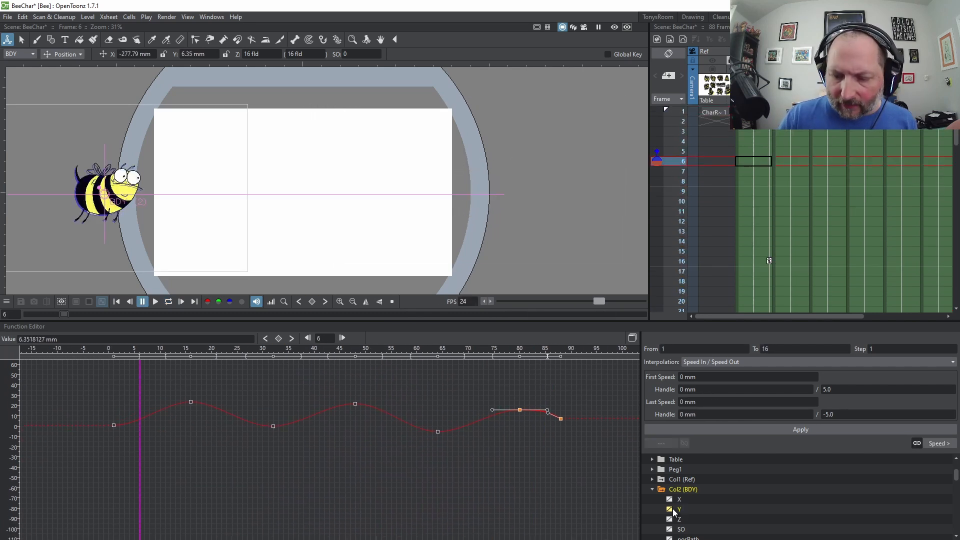
Hide the BDY column's Y curve and display its X position curve across the whole animation
{"action": "left_click", "coordinate": [670, 510]}
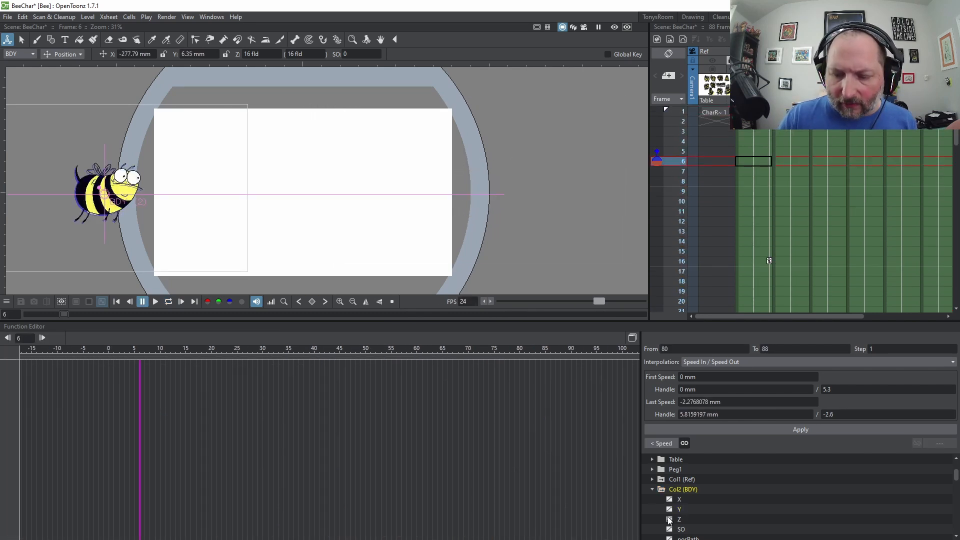
{"action": "left_click", "coordinate": [670, 500]}
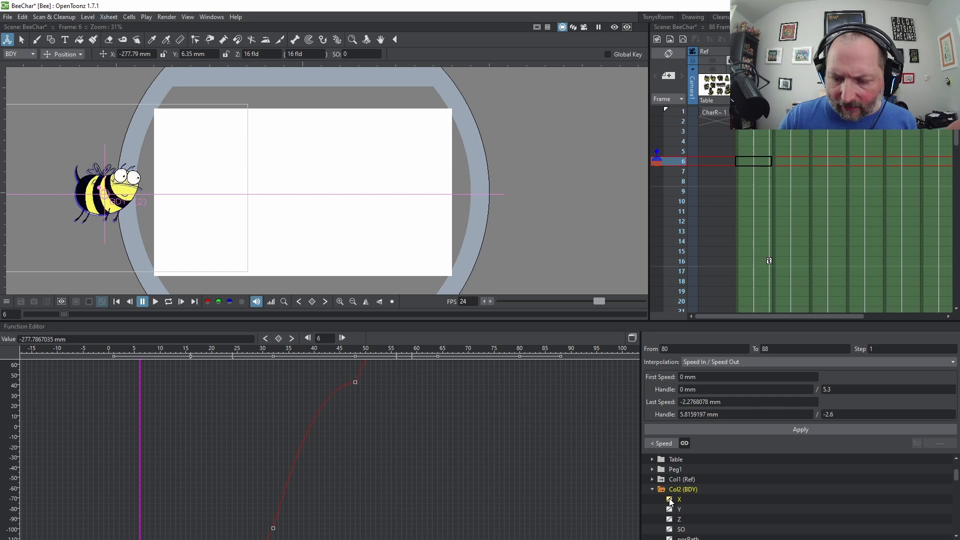
{"action": "scroll", "coordinate": [332, 418], "scroll_direction": "up", "scroll_amount": 3}
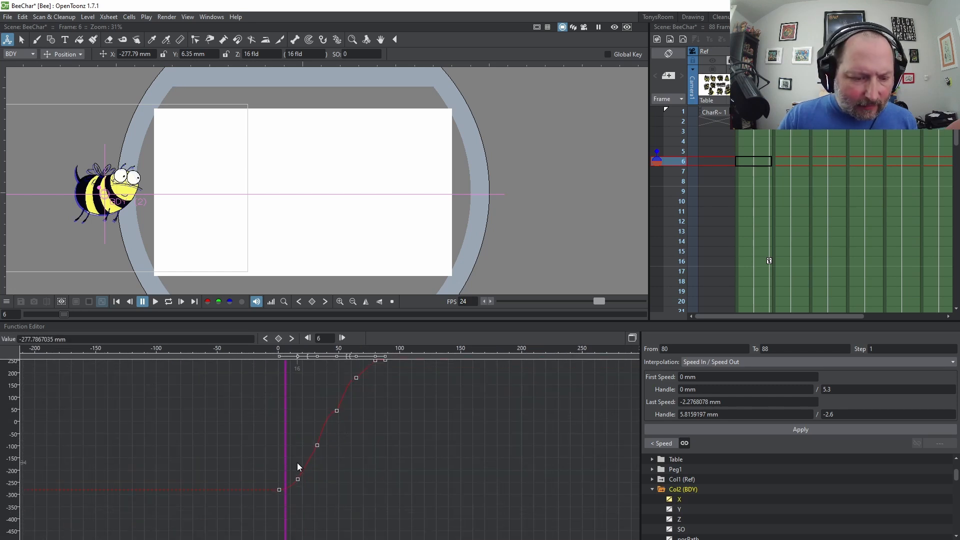
Delete the BDY X curve's intermediate keyframes at frames 16, 32, 48, 64 and 80, keeping only those at frames 1 and 88
{"action": "scroll", "coordinate": [297, 463], "scroll_direction": "up", "scroll_amount": 6}
{"action": "left_click_drag", "start_coordinate": [330, 404], "coordinate": [270, 500]}
{"action": "left_click_drag", "start_coordinate": [304, 434], "coordinate": [259, 523]}
{"action": "scroll", "coordinate": [289, 429], "scroll_direction": "down", "scroll_amount": 3}
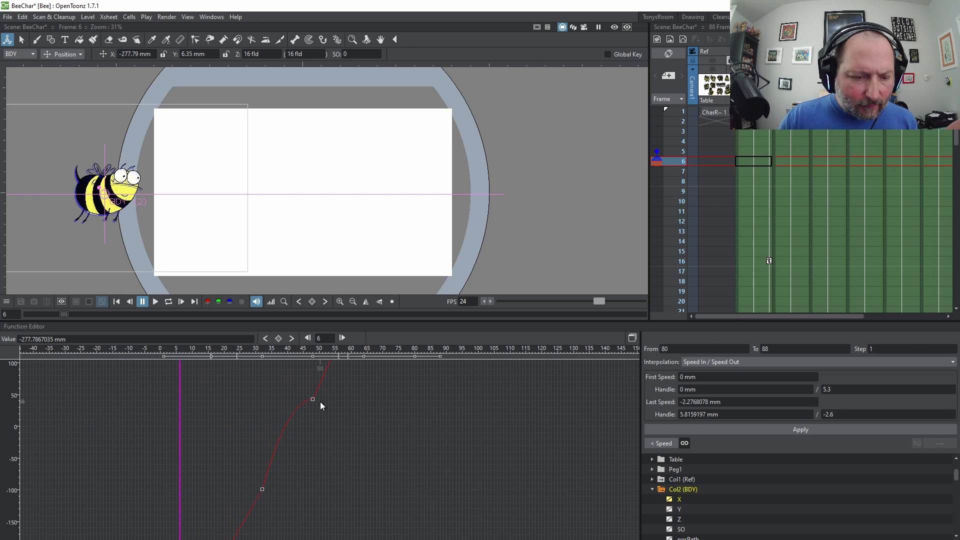
{"action": "scroll", "coordinate": [317, 398], "scroll_direction": "up", "scroll_amount": 5}
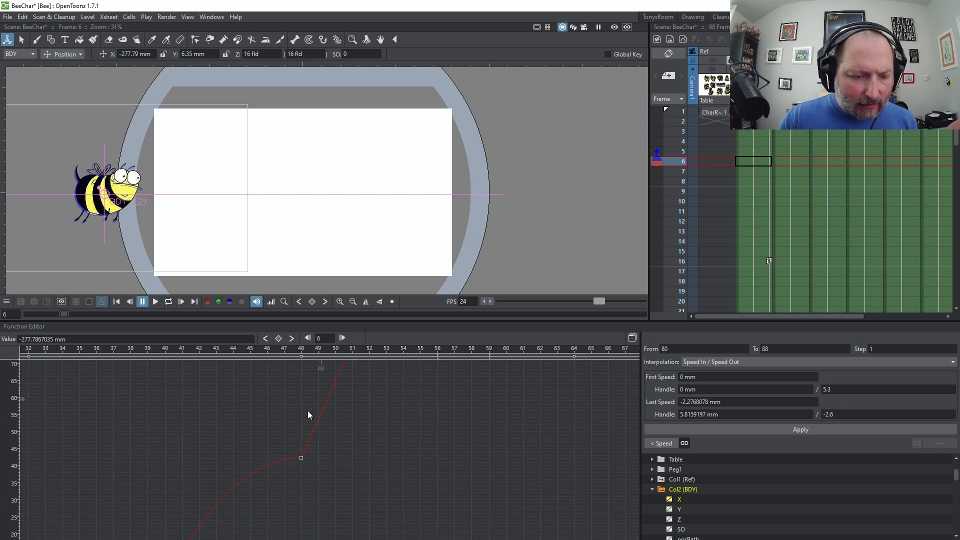
{"action": "scroll", "coordinate": [316, 461], "scroll_direction": "down", "scroll_amount": 7}
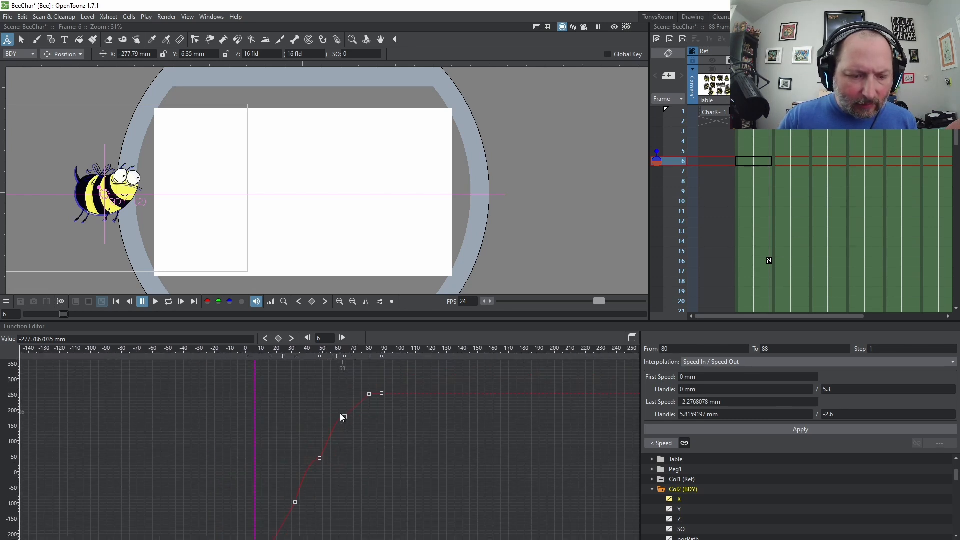
{"action": "scroll", "coordinate": [364, 437], "scroll_direction": "down", "scroll_amount": 3}
{"action": "left_click", "coordinate": [305, 472]}
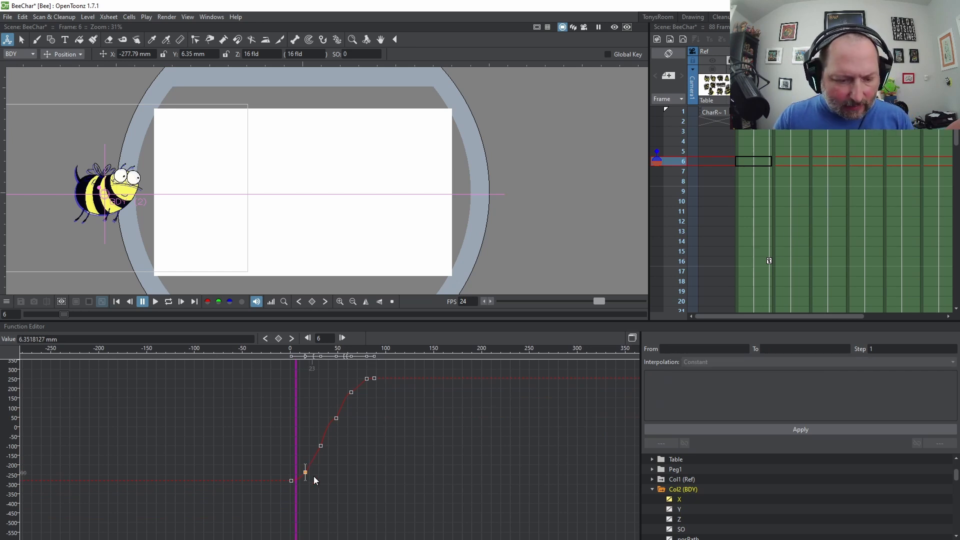
{"action": "key", "text": "Delete"}
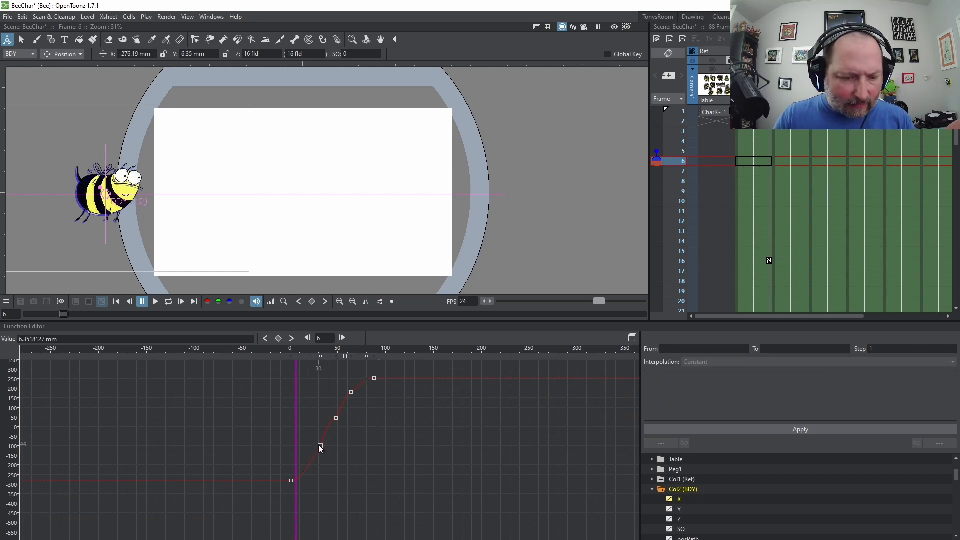
{"action": "left_click", "coordinate": [321, 445]}
{"action": "key", "text": "Delete"}
{"action": "left_click", "coordinate": [336, 418]}
{"action": "key", "text": "Delete"}
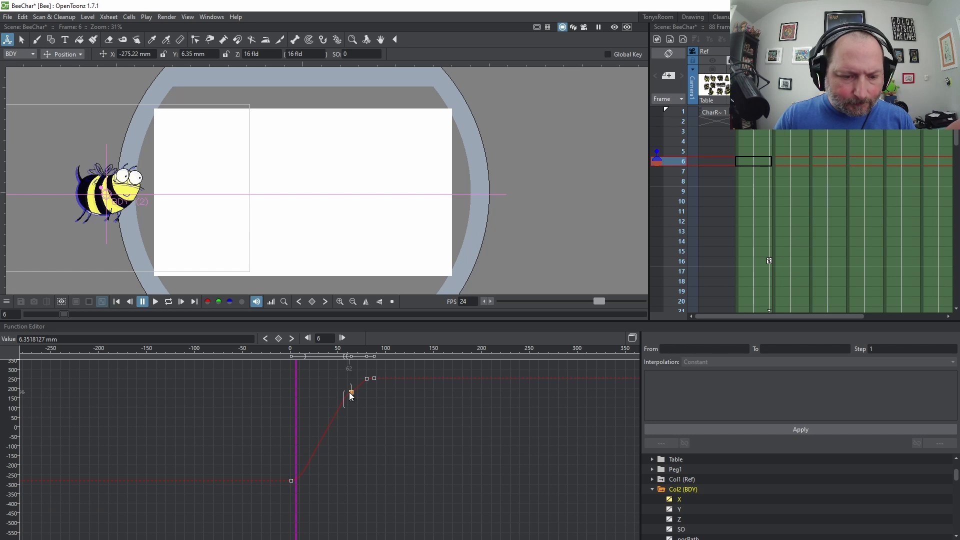
{"action": "key", "text": "Delete"}
{"action": "left_click", "coordinate": [368, 378]}
{"action": "key", "text": "Delete"}
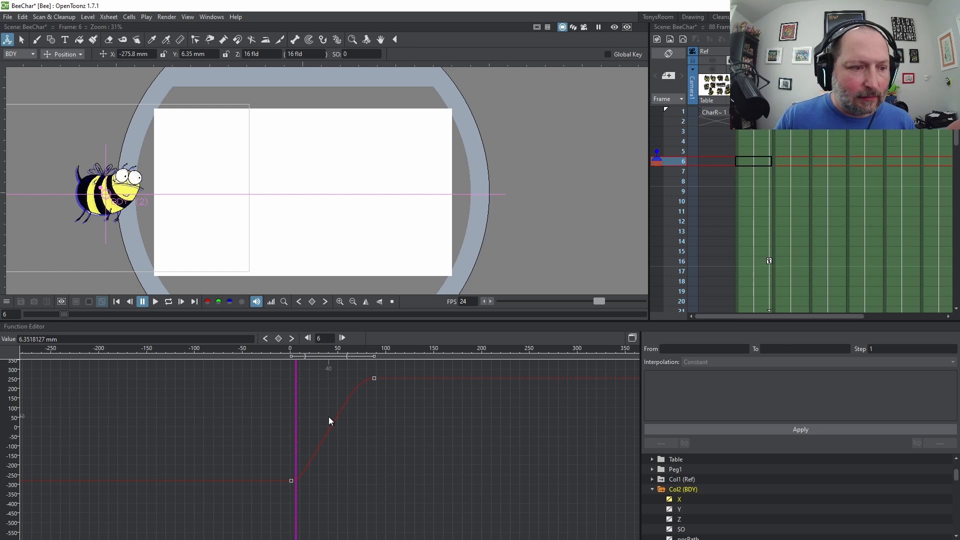
Preview the simplified horizontal motion and change the X curve segment from frame 1 to 88 to Speed In / Speed Out interpolation
{"action": "key", "text": "l"}
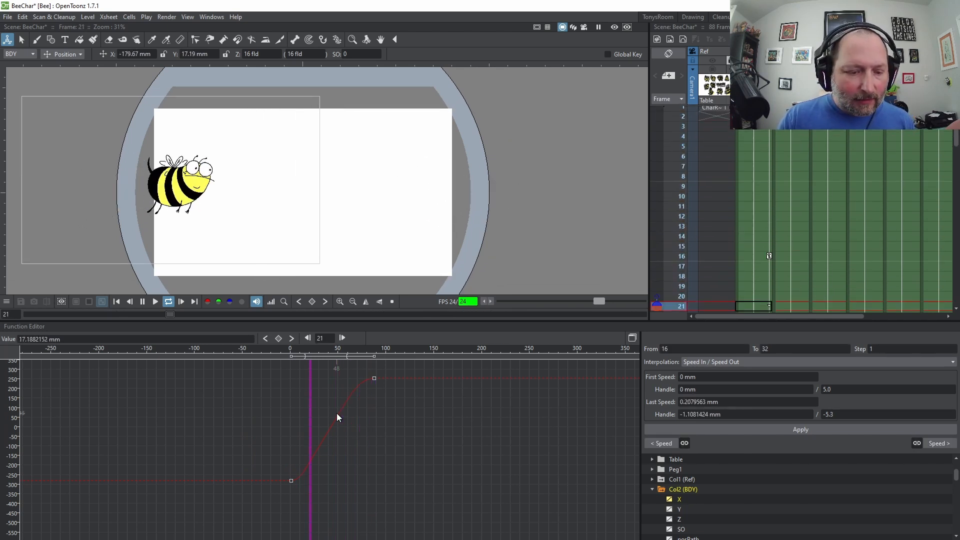
{"action": "key", "text": "l"}
{"action": "left_click", "coordinate": [341, 411]}
{"action": "right_click", "coordinate": [336, 418]}
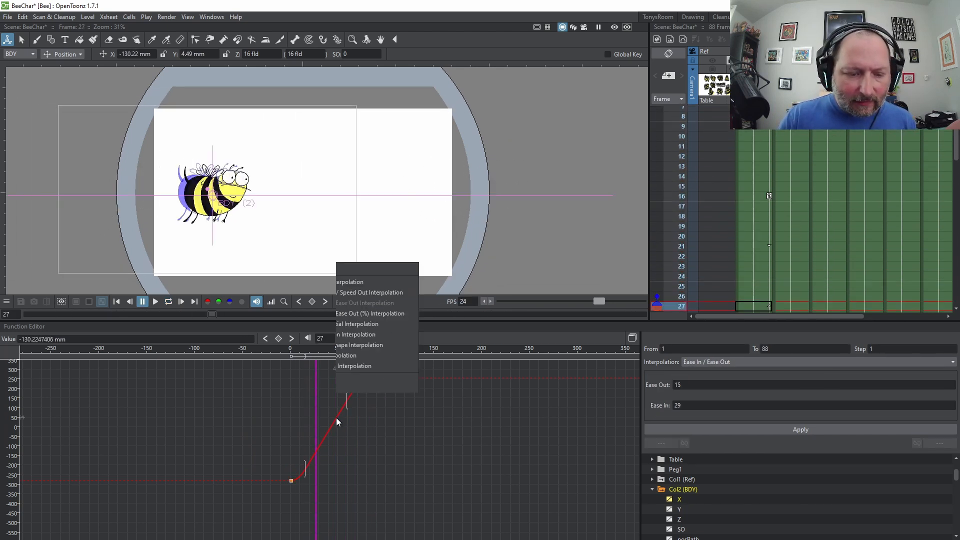
{"action": "left_click", "coordinate": [396, 268]}
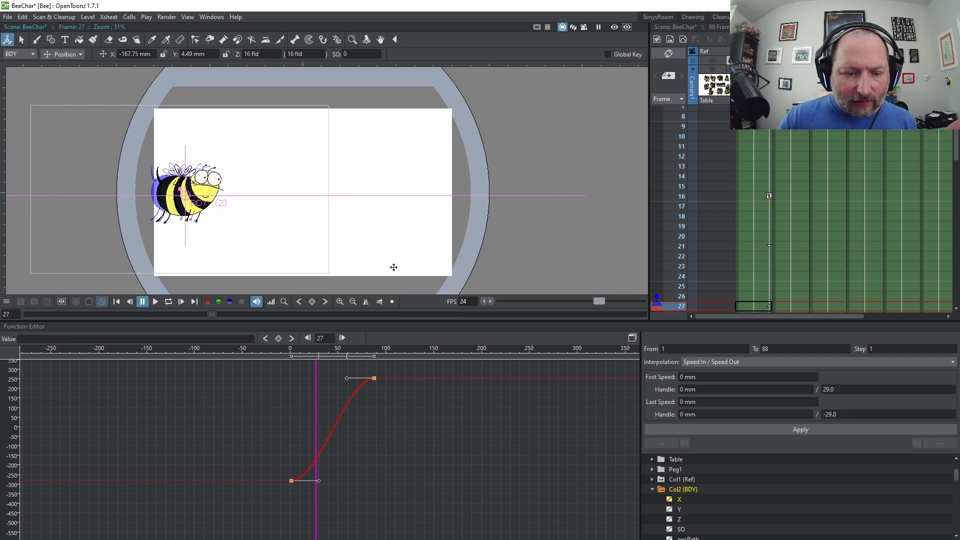
Try a steep X curve start by raising frame 1's handle to about 426 mm / 29.7, preview it, and undo the change
{"action": "left_click_drag", "start_coordinate": [319, 481], "coordinate": [284, 386]}
{"action": "key", "text": "l"}
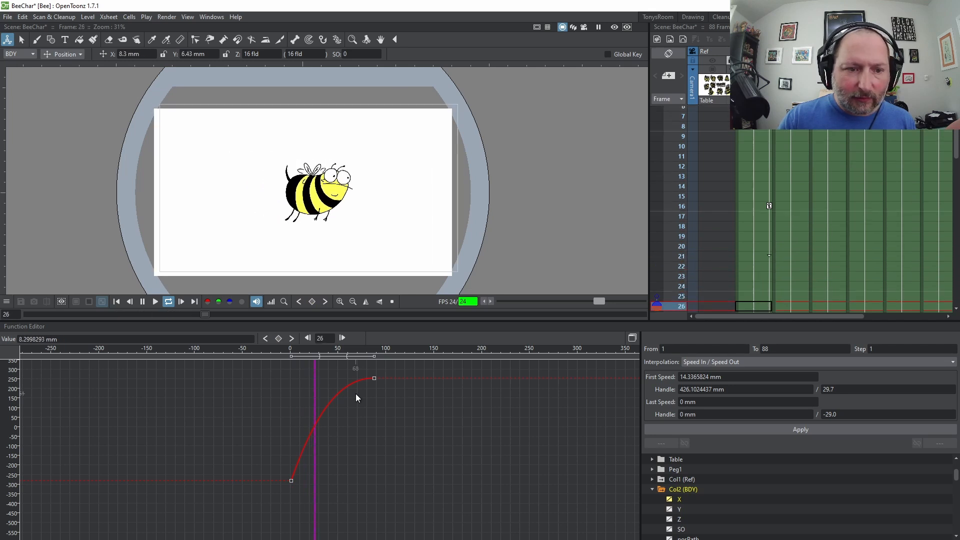
{"action": "key", "text": "l"}
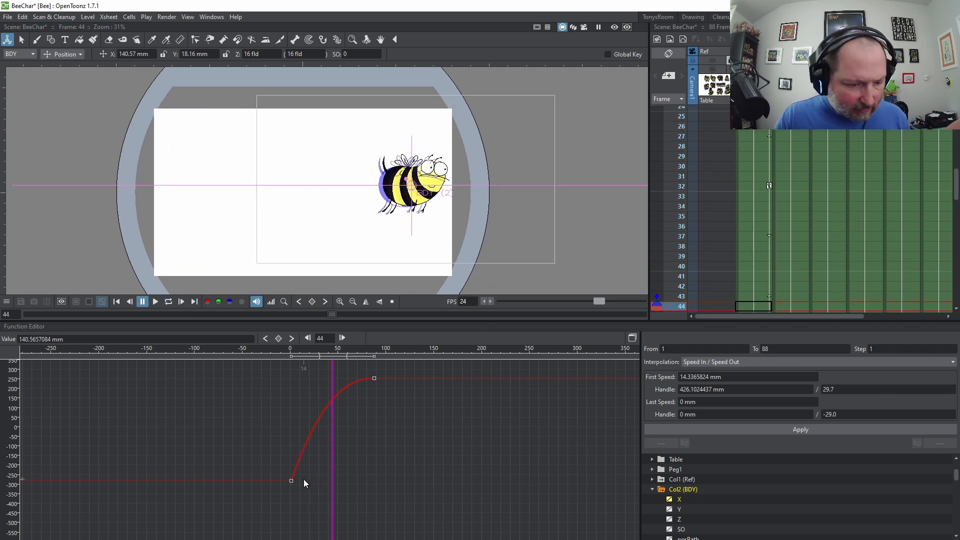
{"action": "key", "text": "ctrl+z"}
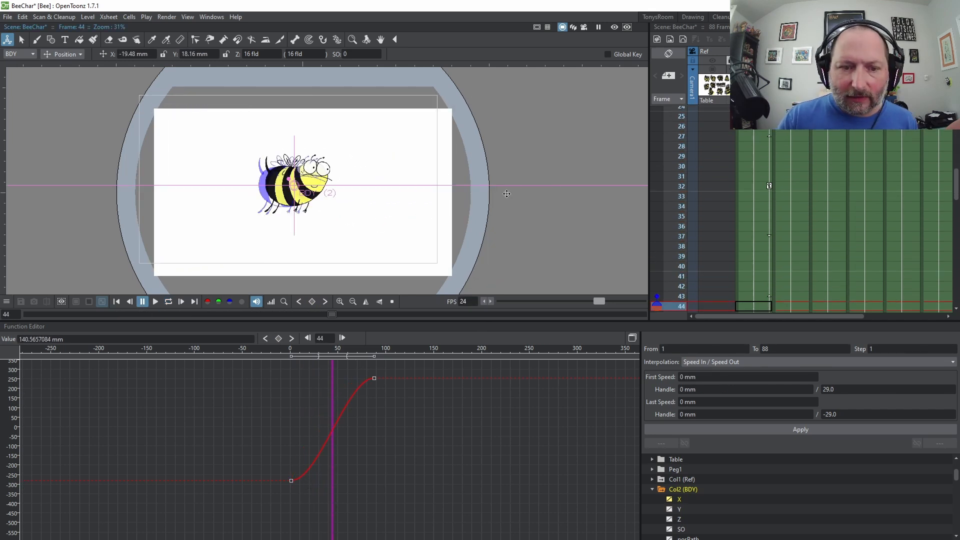
Preview the eased horizontal flight, saving the scene and continuing playback in the TonysRoom workspace
{"action": "key", "text": "l"}
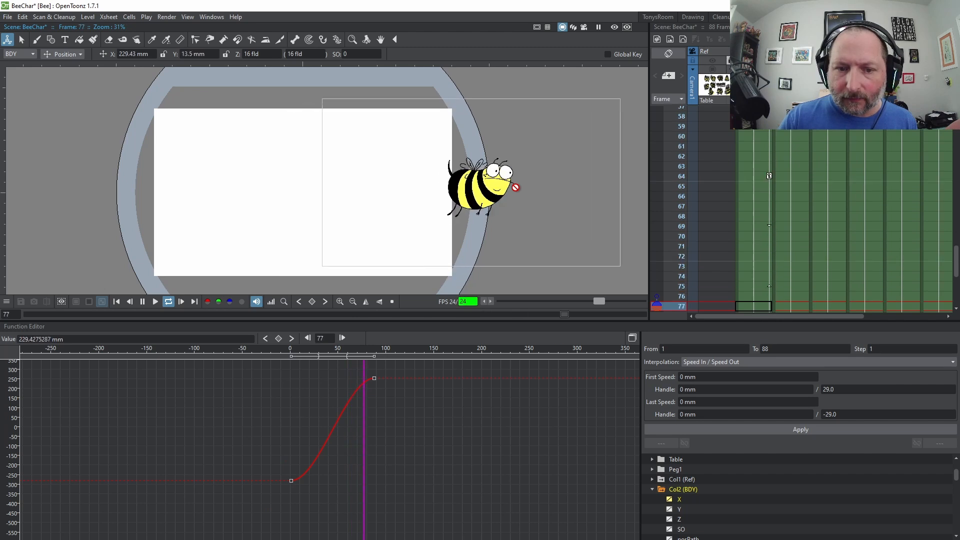
{"action": "key", "text": "l"}
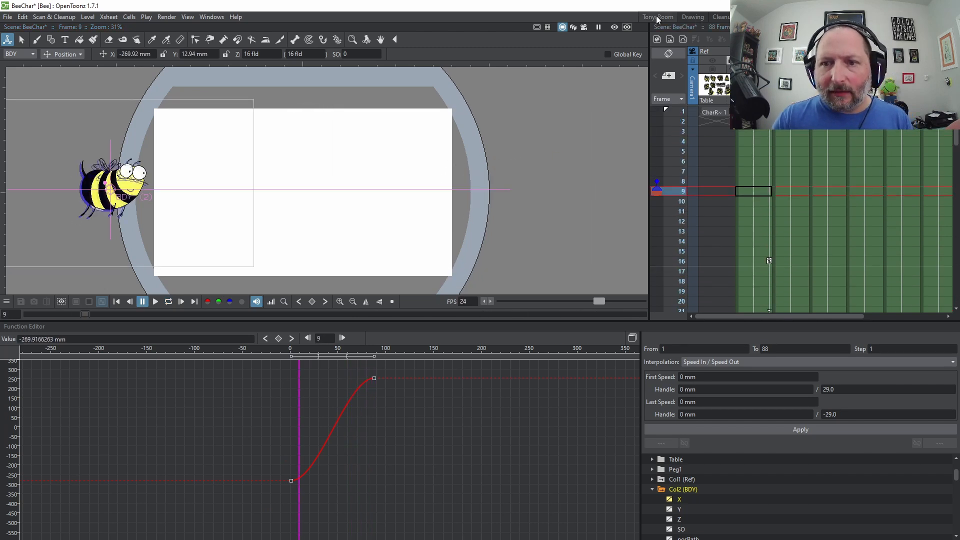
{"action": "left_click", "coordinate": [658, 17]}
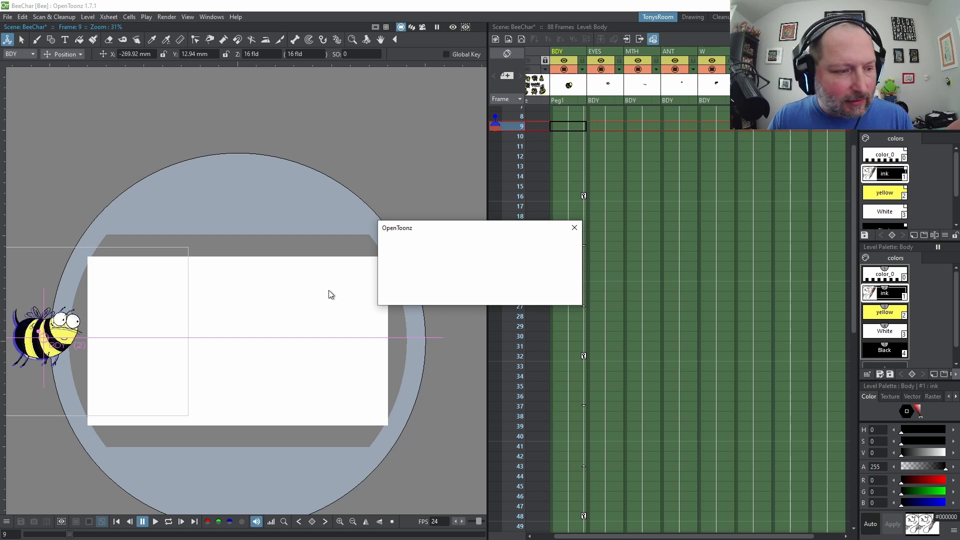
{"action": "key", "text": "l"}
{"action": "key", "text": "l"}
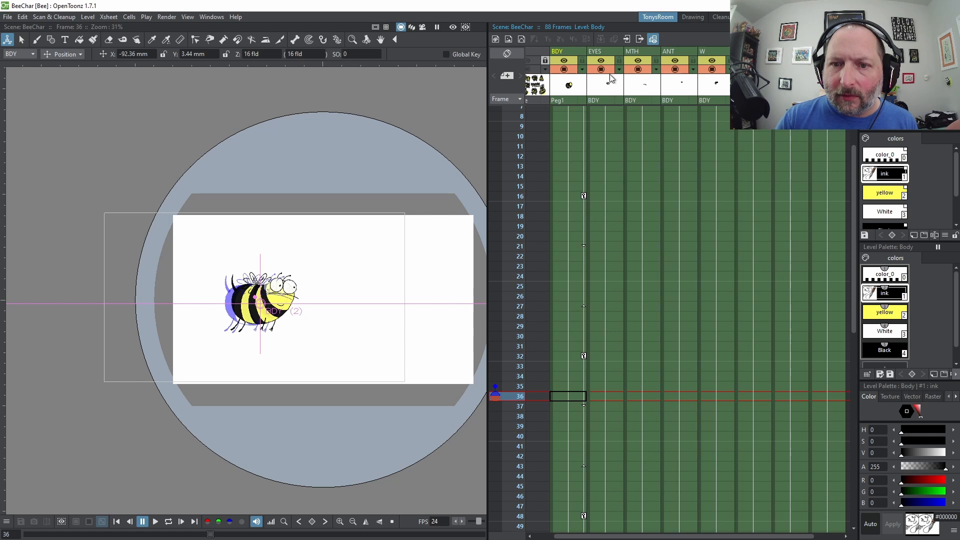
Lock the BDY column and select frame 1 of the EYES column
{"action": "left_click", "coordinate": [606, 101]}
{"action": "left_click", "coordinate": [622, 227]}
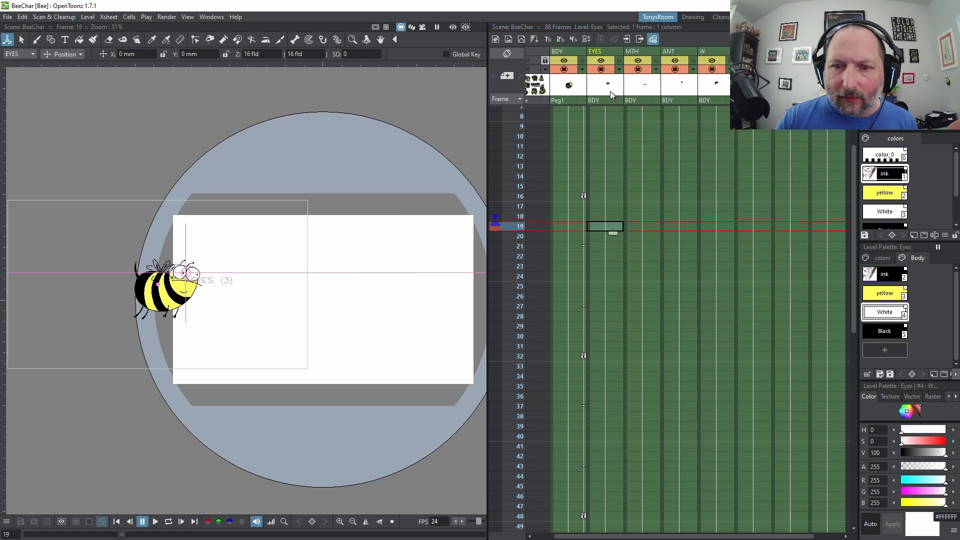
{"action": "left_click", "coordinate": [602, 51]}
{"action": "scroll", "coordinate": [605, 133], "scroll_direction": "up", "scroll_amount": 5}
{"action": "left_click", "coordinate": [605, 112]}
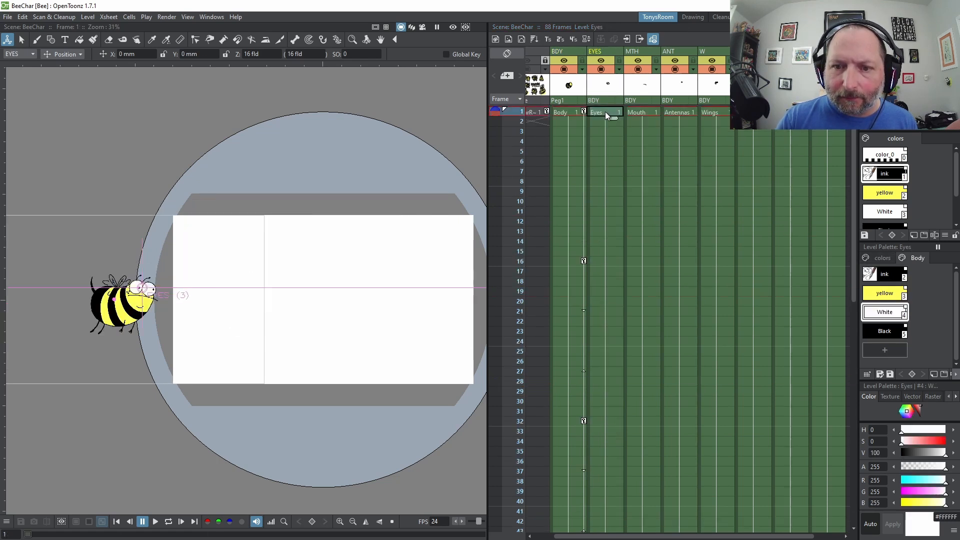
{"action": "left_click", "coordinate": [583, 60]}
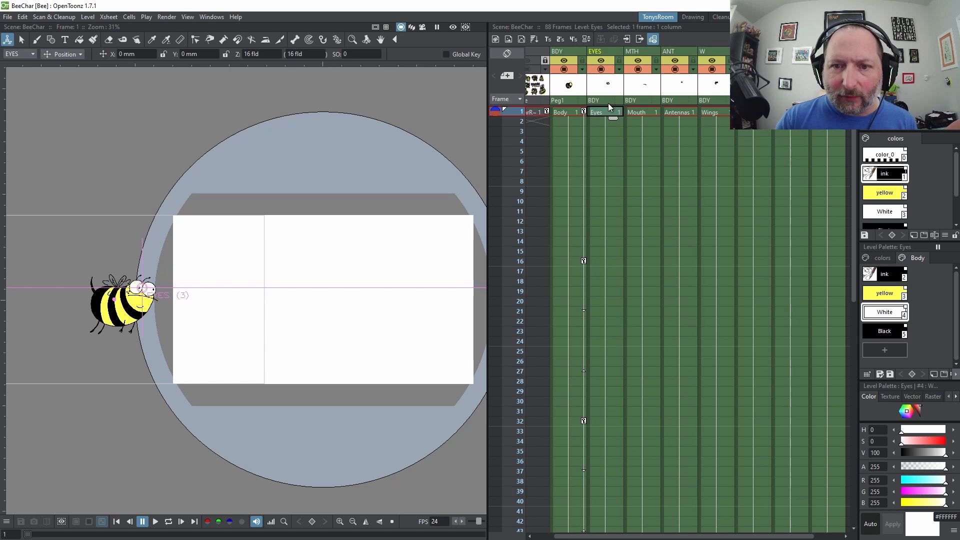
{"action": "left_click", "coordinate": [608, 112]}
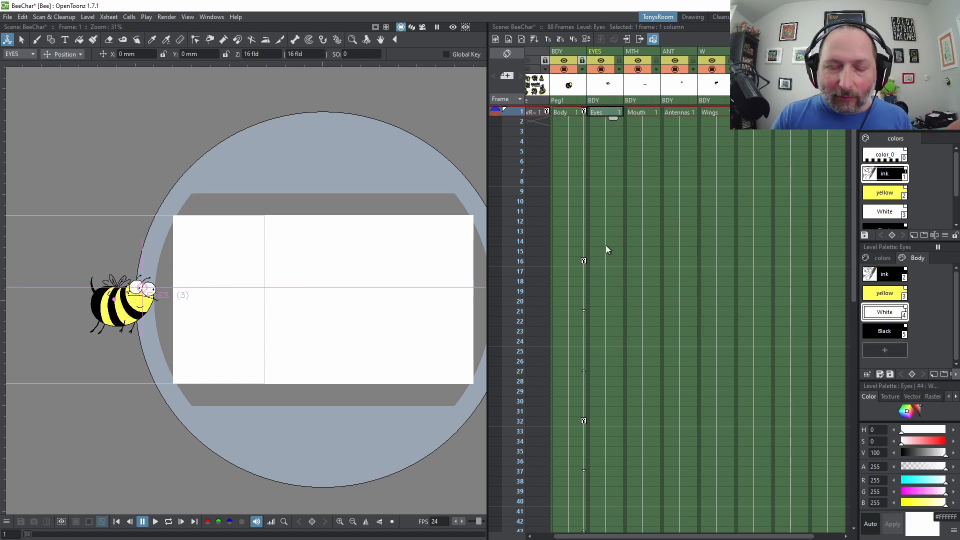
Step through the EYES column frame by frame up to frame 42 to find a suitable moment for a blink
{"action": "key", "text": "Down"}
{"action": "key", "text": "Down"}
{"action": "key", "text": "Down"}
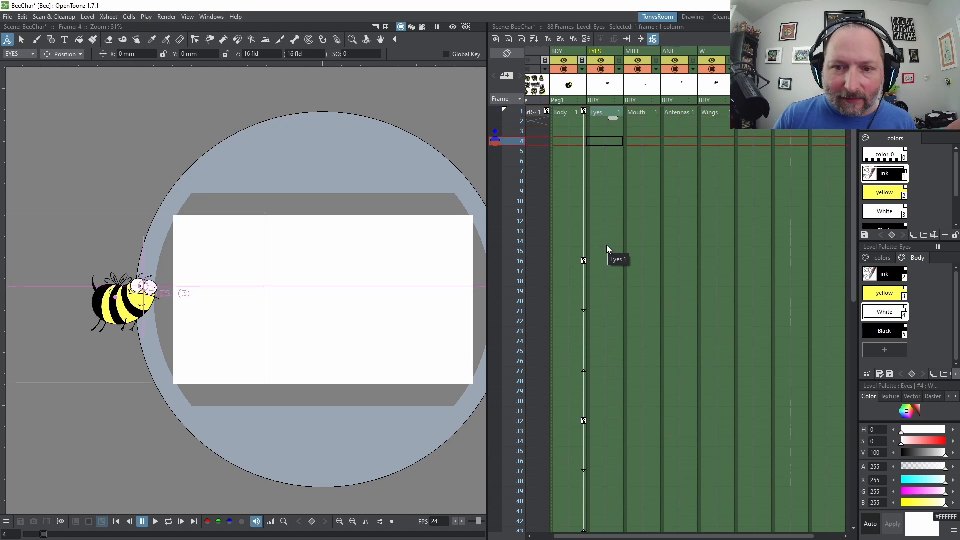
{"action": "key", "text": "Down"}
{"action": "key", "text": "Down"}
{"action": "key", "text": "Down"}
{"action": "key", "text": "Down"}
{"action": "key", "text": "Down"}
{"action": "key", "text": "Down"}
{"action": "key", "text": "Down"}
{"action": "key", "text": "Down"}
{"action": "key", "text": "Down"}
{"action": "key", "text": "Down"}
{"action": "key", "text": "Down"}
{"action": "key", "text": "Down"}
{"action": "key", "text": "Down"}
{"action": "key", "text": "Down"}
{"action": "key", "text": "Down"}
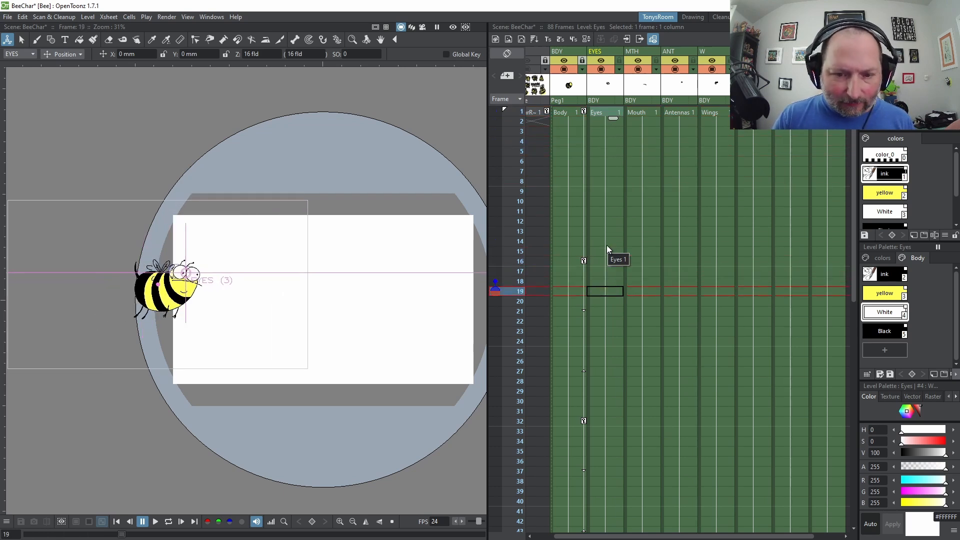
{"action": "key", "text": "Down"}
{"action": "key", "text": "Down"}
{"action": "key", "text": "Down"}
{"action": "key", "text": "Down"}
{"action": "key", "text": "Down"}
{"action": "key", "text": "Down"}
{"action": "key", "text": "Down"}
{"action": "key", "text": "Down"}
{"action": "key", "text": "Down"}
{"action": "key", "text": "Down"}
{"action": "key", "text": "Down"}
{"action": "key", "text": "Down"}
{"action": "key", "text": "Down"}
{"action": "key", "text": "Down"}
{"action": "key", "text": "Down"}
{"action": "key", "text": "Down"}
{"action": "key", "text": "Down"}
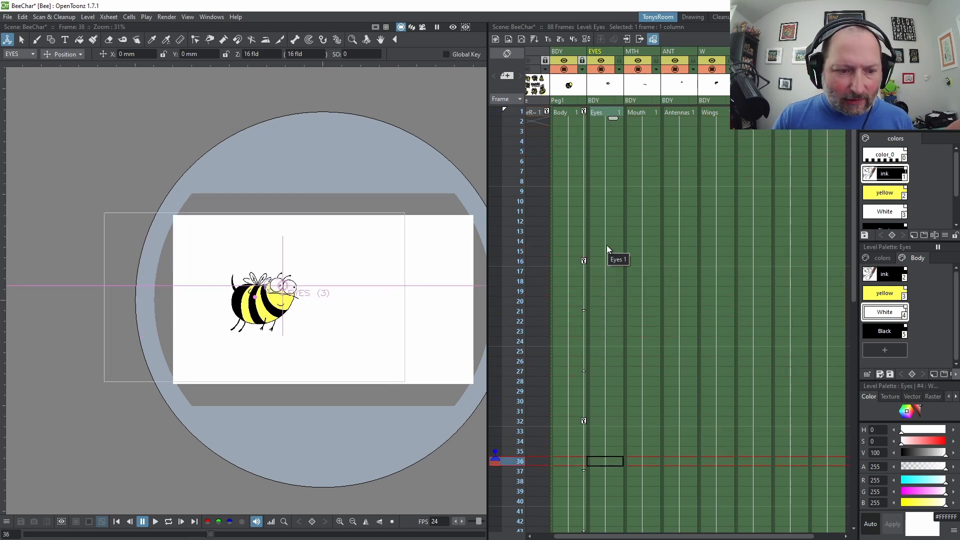
{"action": "key", "text": "Down"}
{"action": "key", "text": "Down"}
{"action": "key", "text": "Down"}
{"action": "key", "text": "Down"}
{"action": "key", "text": "Down"}
{"action": "key", "text": "Down"}
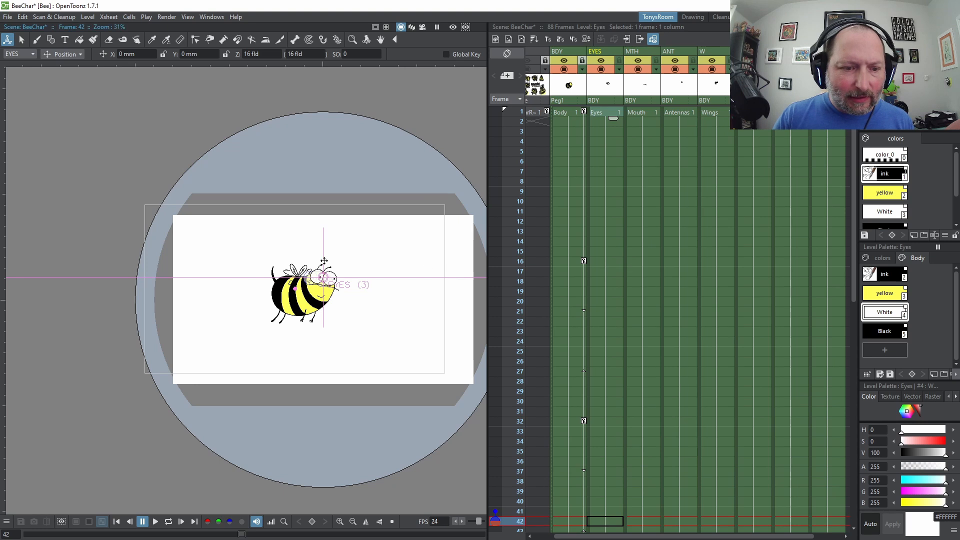
Set the EYES column to the closed-eye drawing 2 at frames 41 and 42
{"action": "scroll", "coordinate": [324, 260], "scroll_direction": "up", "scroll_amount": 1}
{"action": "scroll", "coordinate": [565, 217], "scroll_direction": "down", "scroll_amount": 2}
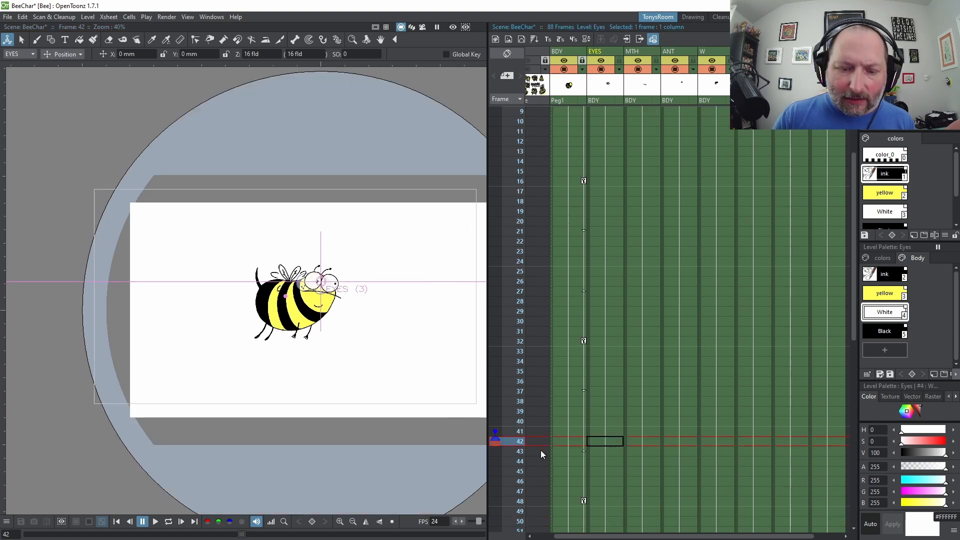
{"action": "scroll", "coordinate": [377, 312], "scroll_direction": "up", "scroll_amount": 1}
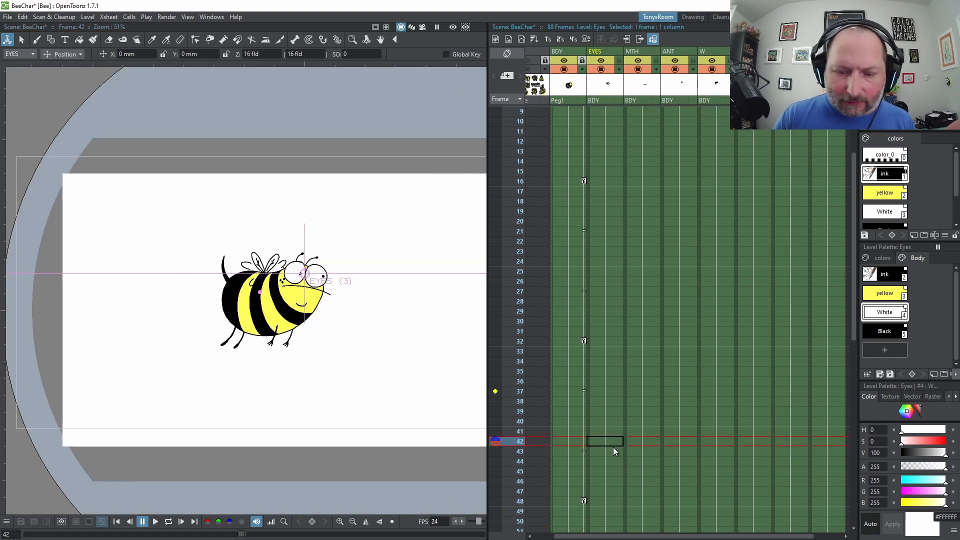
{"action": "scroll", "coordinate": [614, 447], "scroll_direction": "down", "scroll_amount": 2}
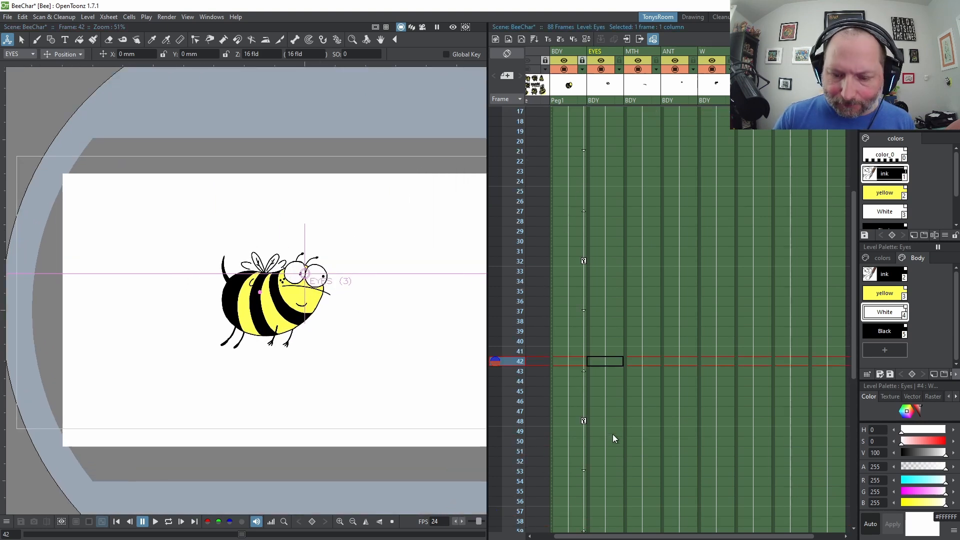
{"action": "left_click", "coordinate": [605, 352]}
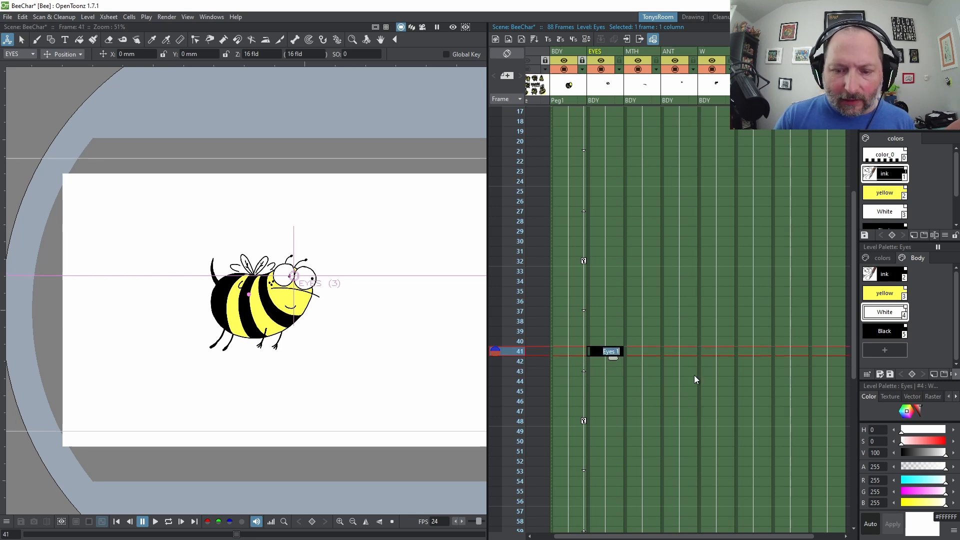
{"action": "type", "text": "2"}
{"action": "key", "text": "Return"}
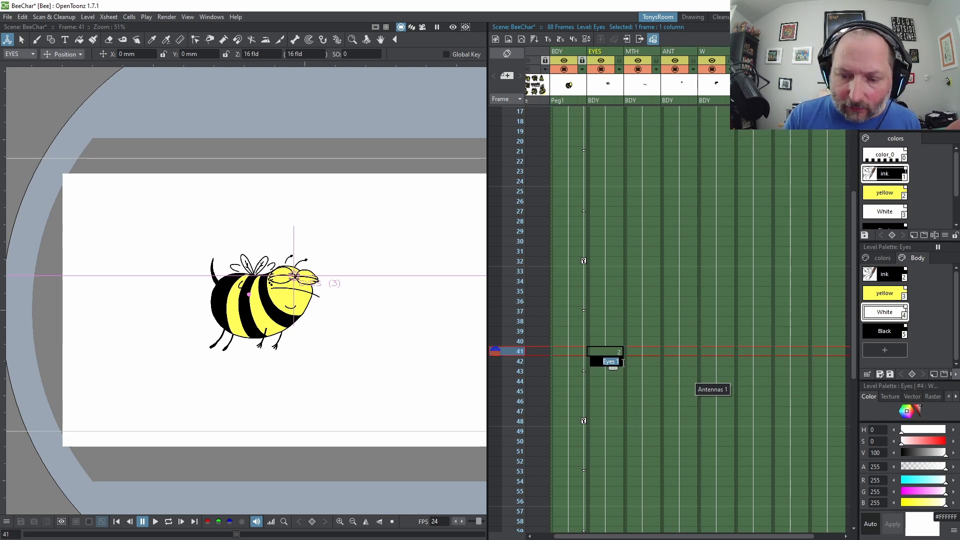
{"action": "type", "text": "2"}
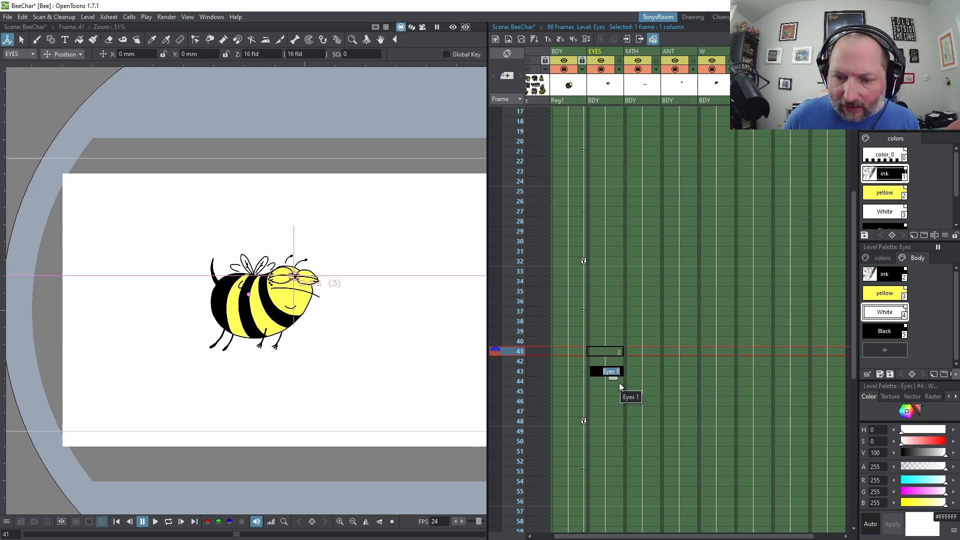
Play the animation to check the timing of the blink at frames 41 and 42
{"action": "left_click", "coordinate": [616, 350]}
{"action": "key", "text": "Down"}
{"action": "key", "text": "Down"}
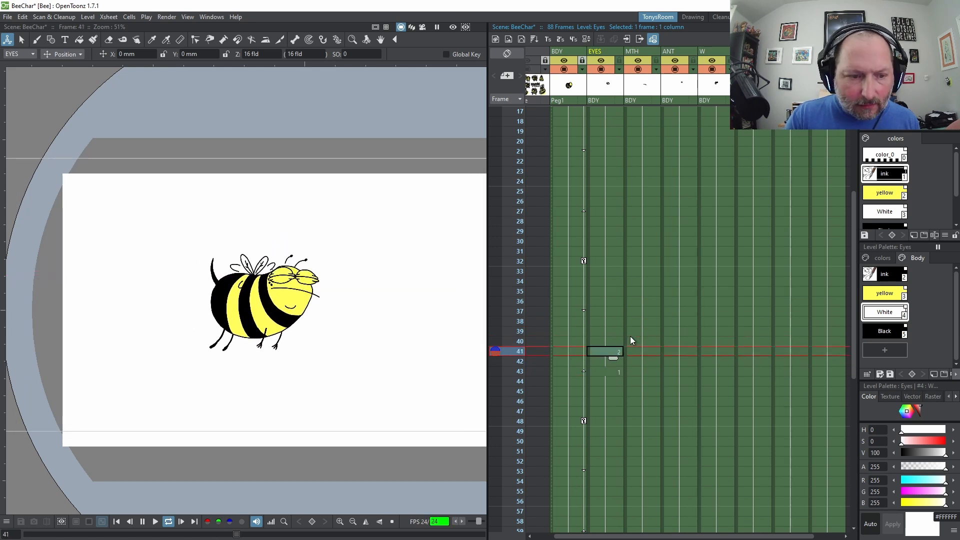
{"action": "left_click", "coordinate": [620, 331]}
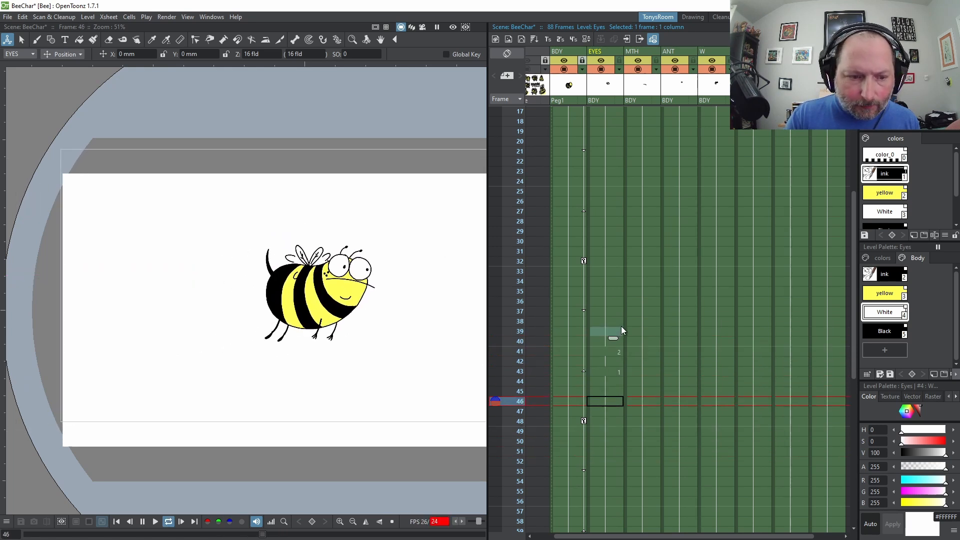
Extend the blink by setting frame 43 of the EYES column to drawing 2, and replay the animation
{"action": "left_click", "coordinate": [617, 361]}
{"action": "double_click", "coordinate": [617, 371]}
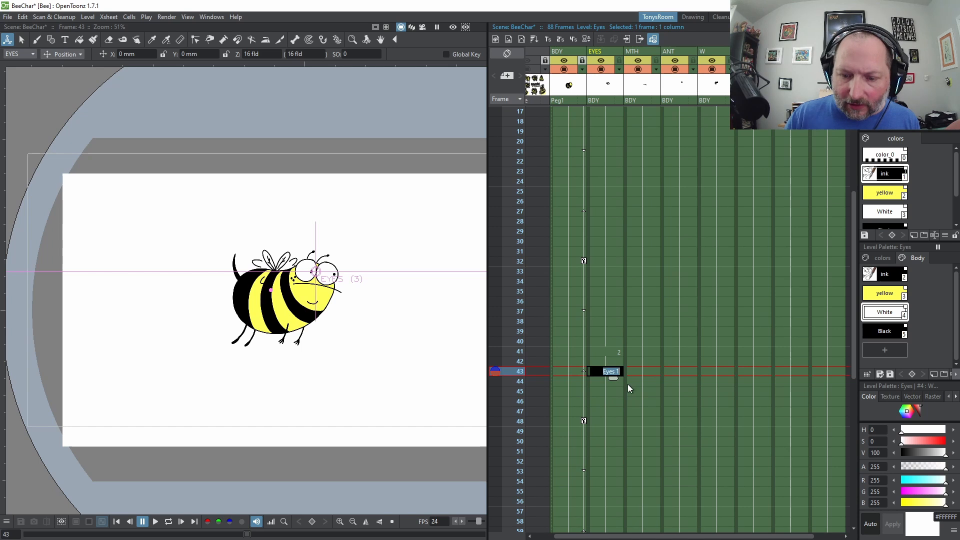
{"action": "key", "text": "Return"}
{"action": "left_click", "coordinate": [613, 334]}
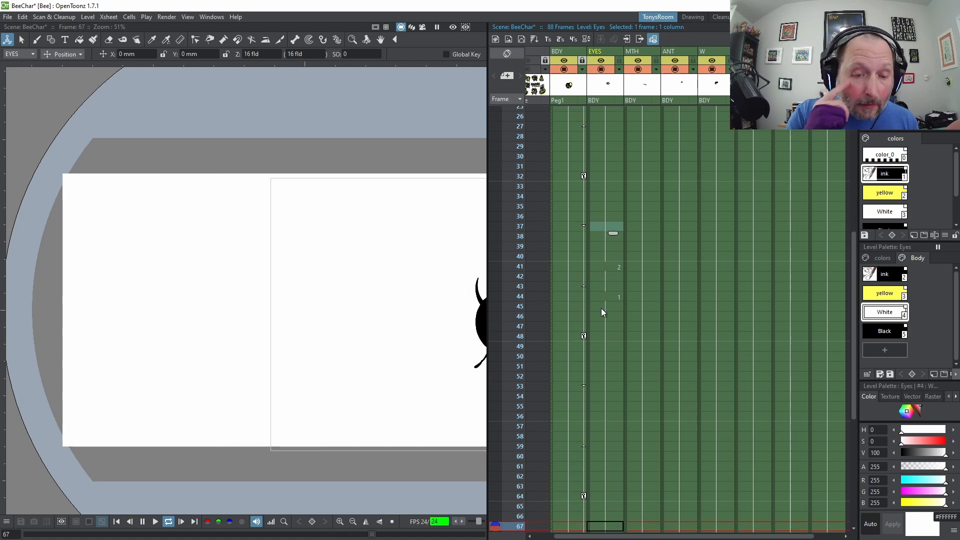
Replay the animation to check the timing of the extended eye blink
{"action": "key", "text": "l"}
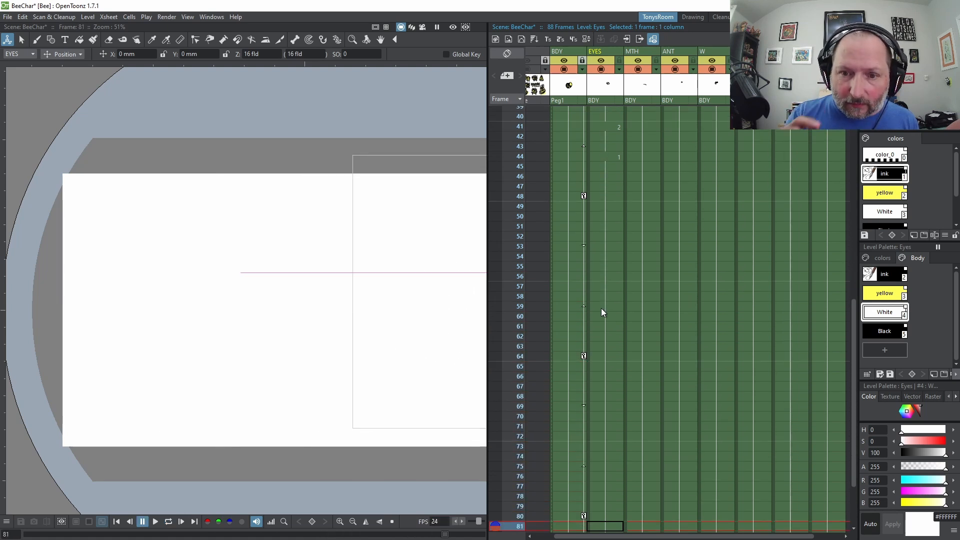
{"action": "key", "text": "l"}
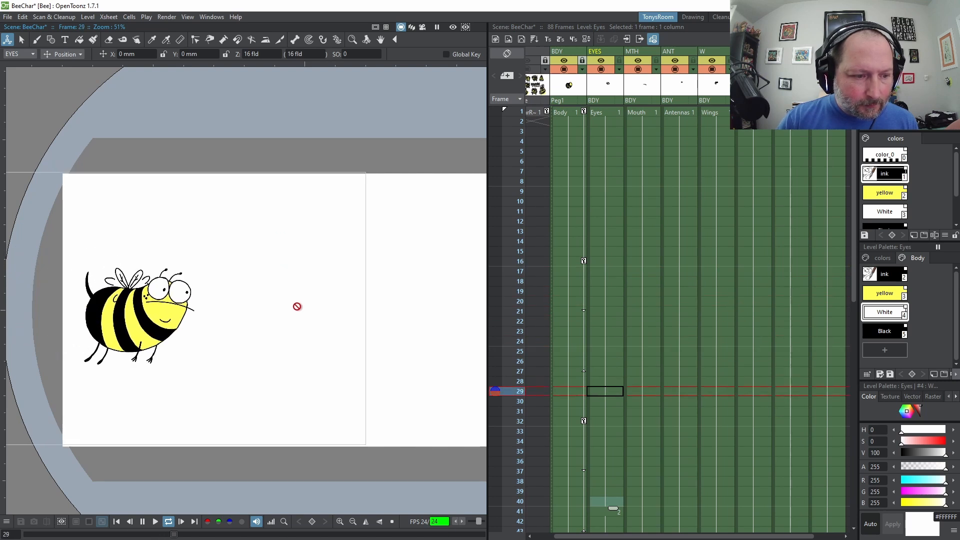
{"action": "scroll", "coordinate": [353, 305], "scroll_direction": "down", "scroll_amount": 1}
{"action": "key", "text": "l"}
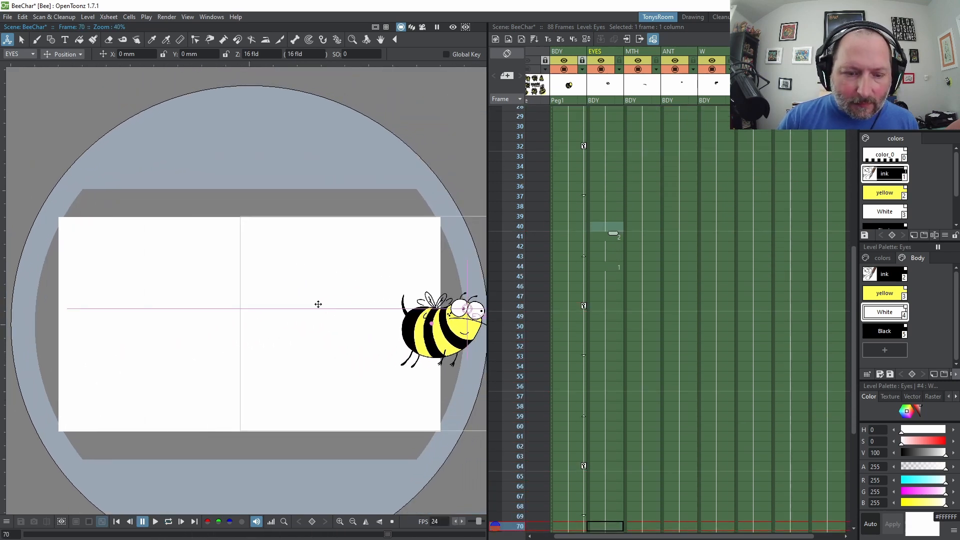
{"action": "scroll", "coordinate": [442, 304], "scroll_direction": "up", "scroll_amount": 1}
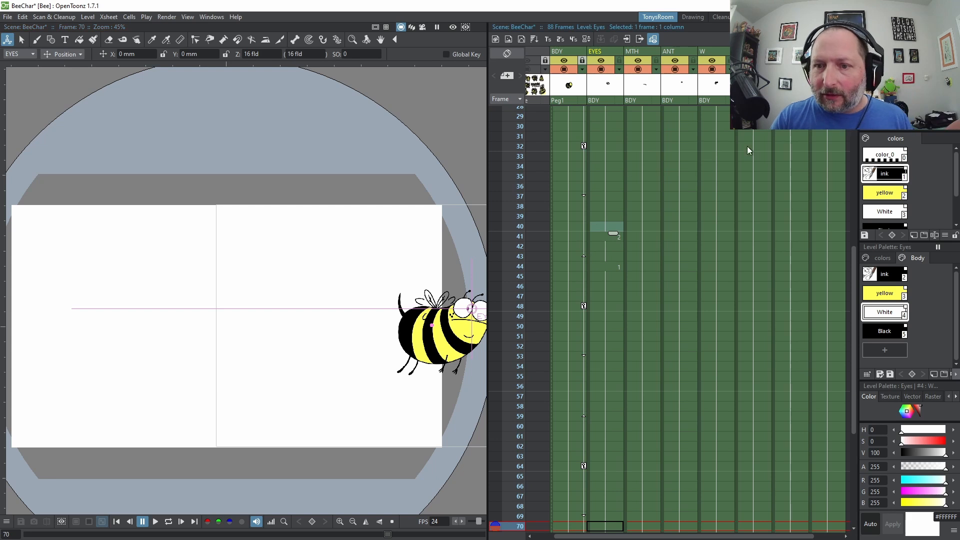
Lock the EYES column in the Xsheet
{"action": "scroll", "coordinate": [748, 146], "scroll_direction": "up", "scroll_amount": 5}
{"action": "left_click", "coordinate": [716, 112]}
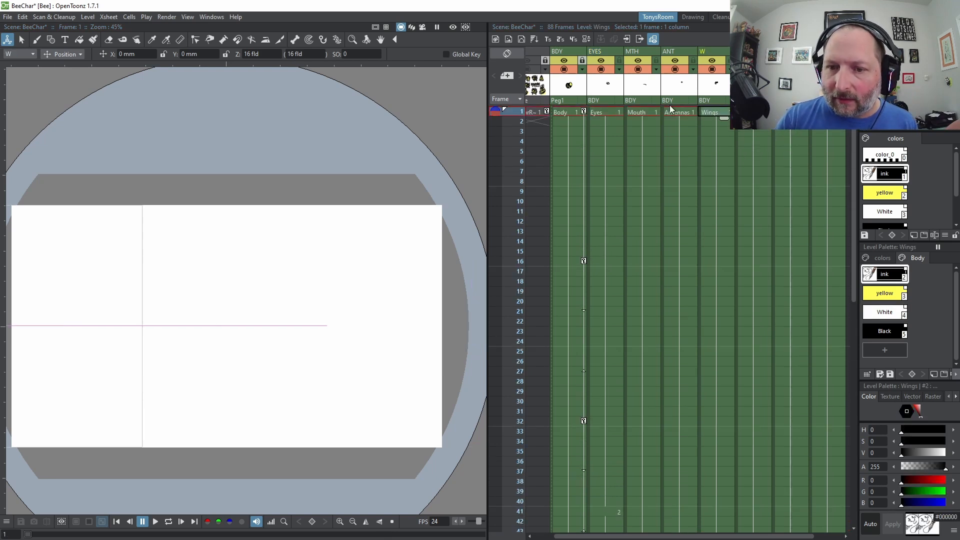
{"action": "left_click", "coordinate": [619, 61]}
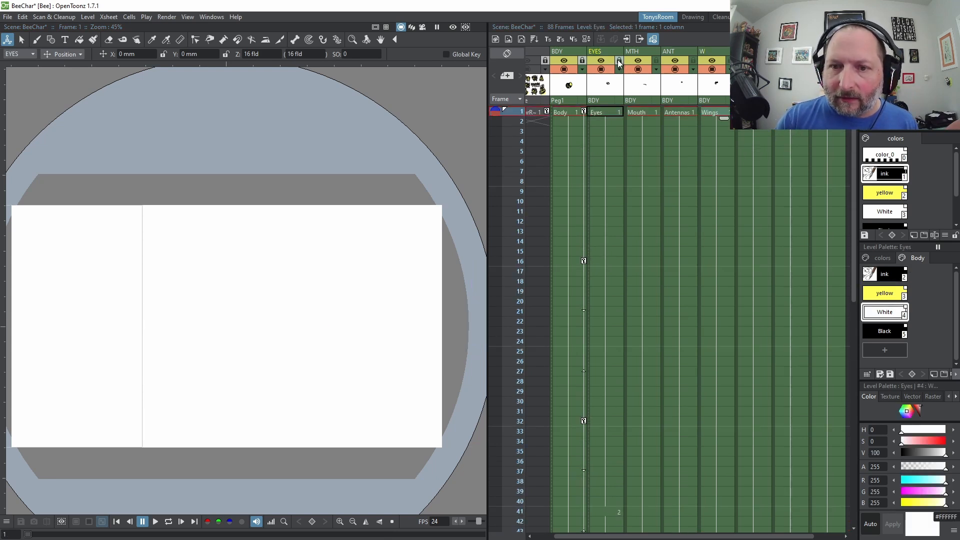
Set the Wings column to drawing 2 at frame 2 and to drawing 1 at frame 3
{"action": "left_click", "coordinate": [710, 121]}
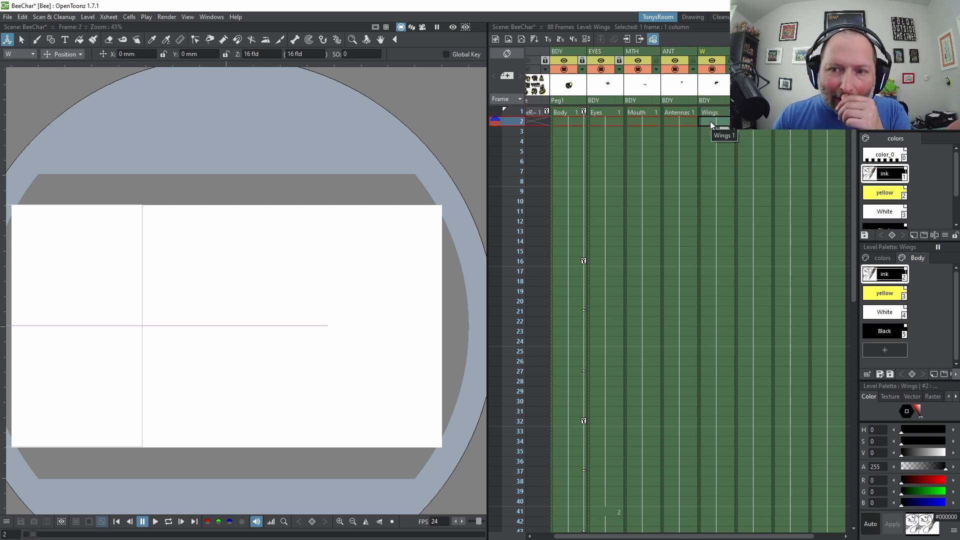
{"action": "type", "text": "2"}
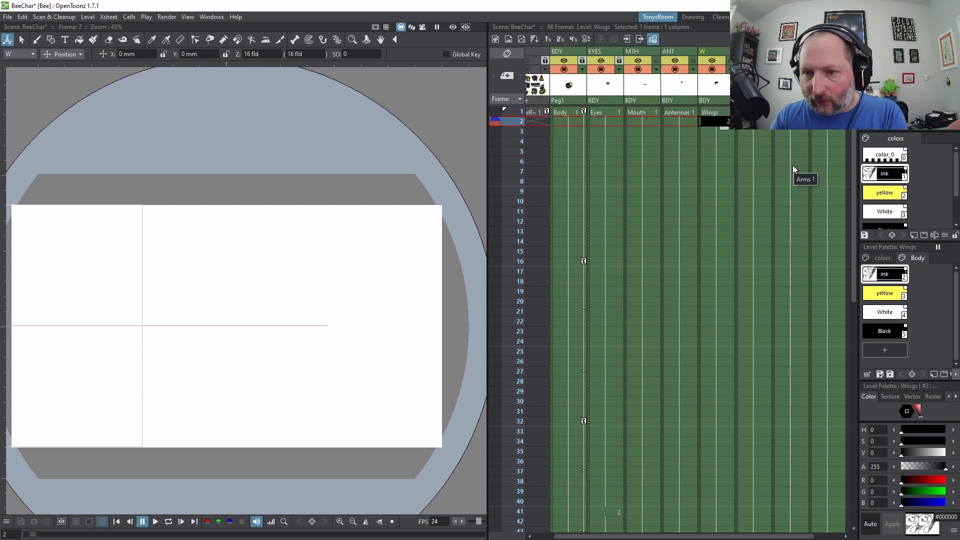
{"action": "key", "text": "Return"}
{"action": "type", "text": "1"}
{"action": "key", "text": "Return"}
{"action": "left_click", "coordinate": [712, 140]}
Step through the first five frames of the Wings column to examine the change between wing drawings
{"action": "key", "text": "Up"}
{"action": "key", "text": "Up"}
{"action": "key", "text": "Up"}
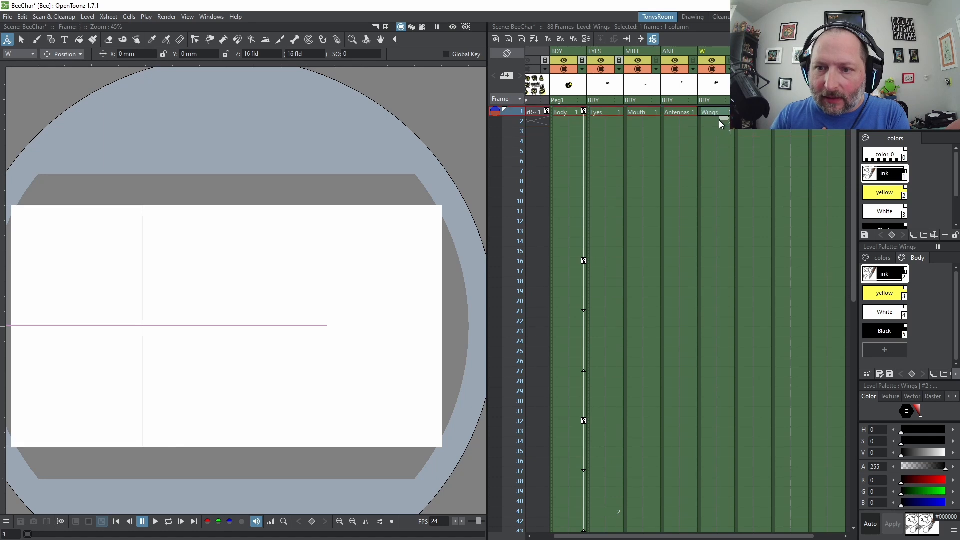
{"action": "left_click", "coordinate": [719, 122]}
{"action": "left_click", "coordinate": [719, 131]}
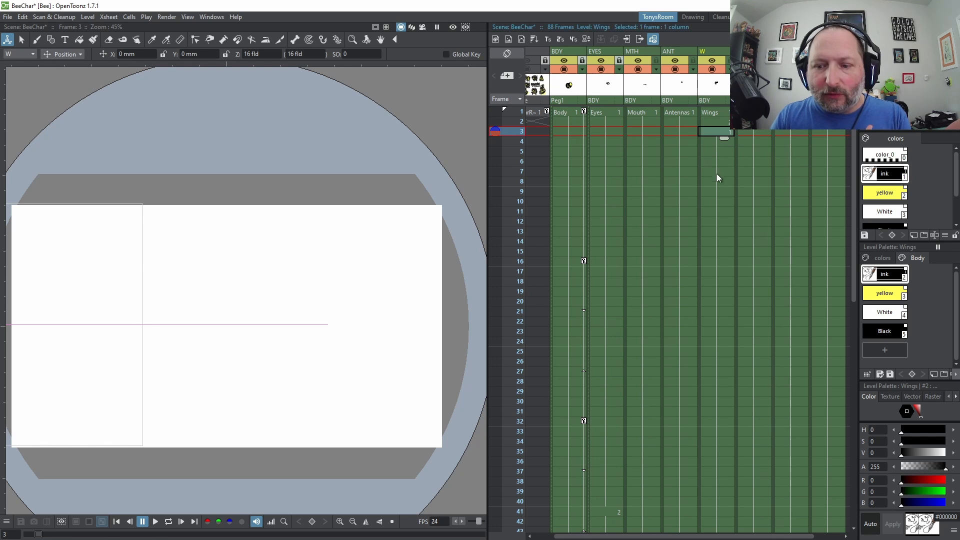
{"action": "scroll", "coordinate": [708, 137], "scroll_direction": "down", "scroll_amount": 3}
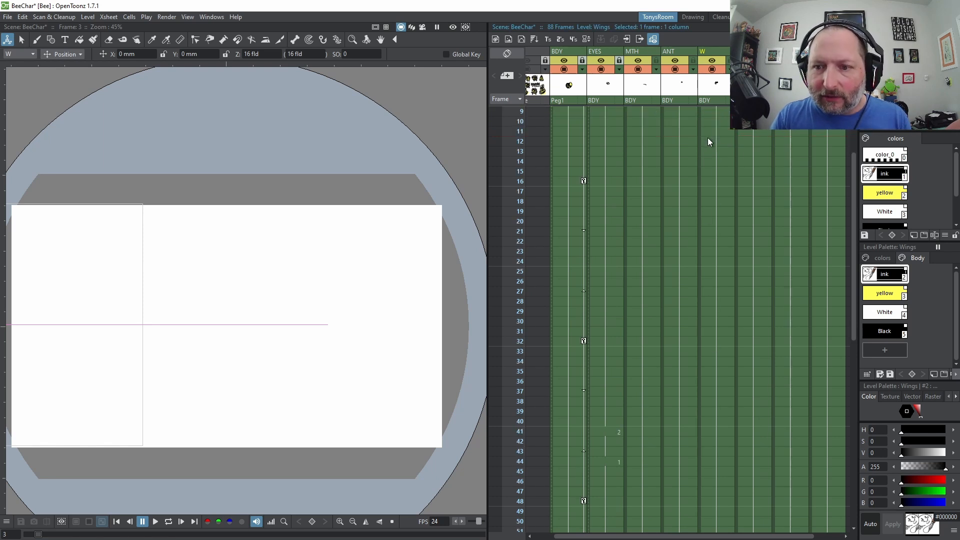
{"action": "scroll", "coordinate": [707, 137], "scroll_direction": "up", "scroll_amount": 3}
{"action": "key", "text": "Down"}
{"action": "key", "text": "Down"}
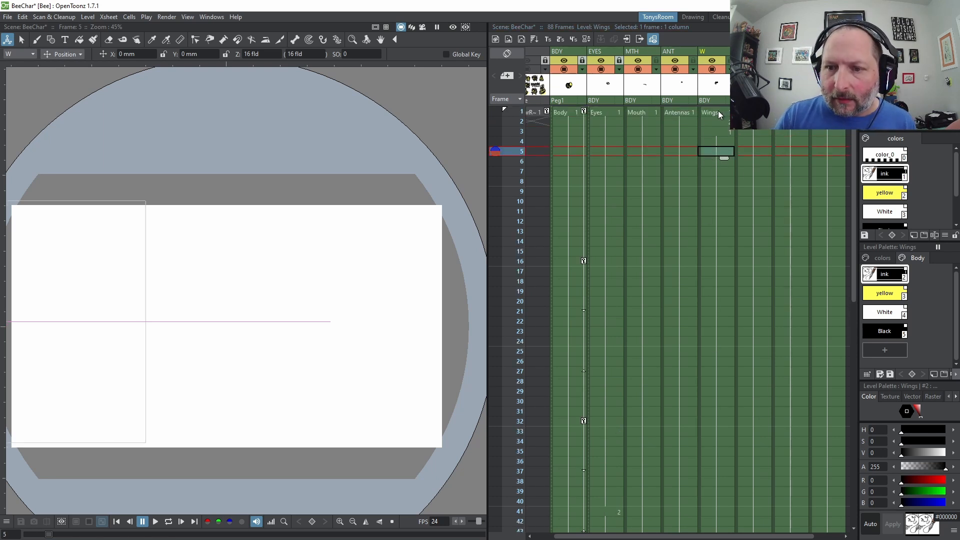
Select frames 1 to 3 of the Wings column and smart-fill the alternating 1 and 2 drawings down to frame 88
{"action": "left_click", "coordinate": [718, 112]}
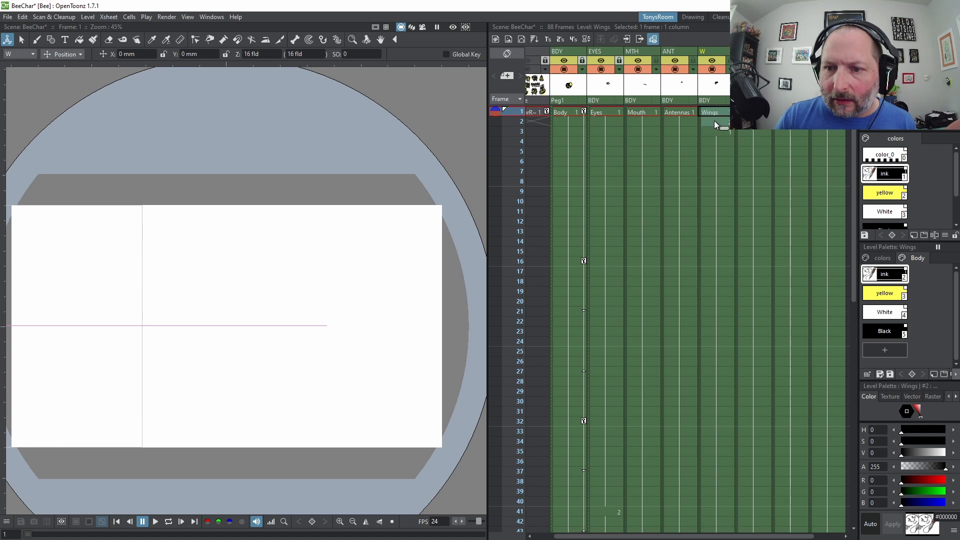
{"action": "left_click_drag", "start_coordinate": [714, 124], "coordinate": [718, 135]}
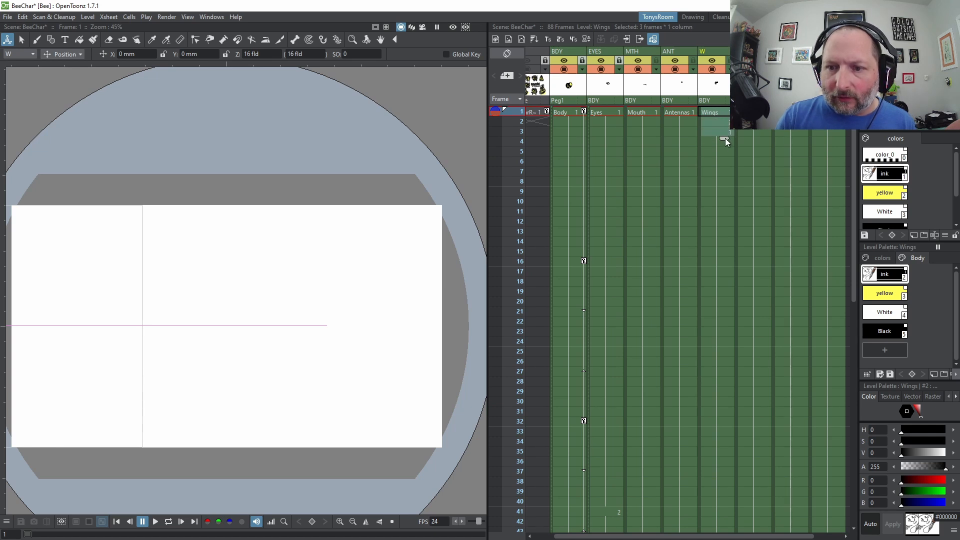
{"action": "left_click_drag", "start_coordinate": [726, 138], "coordinate": [727, 158]}
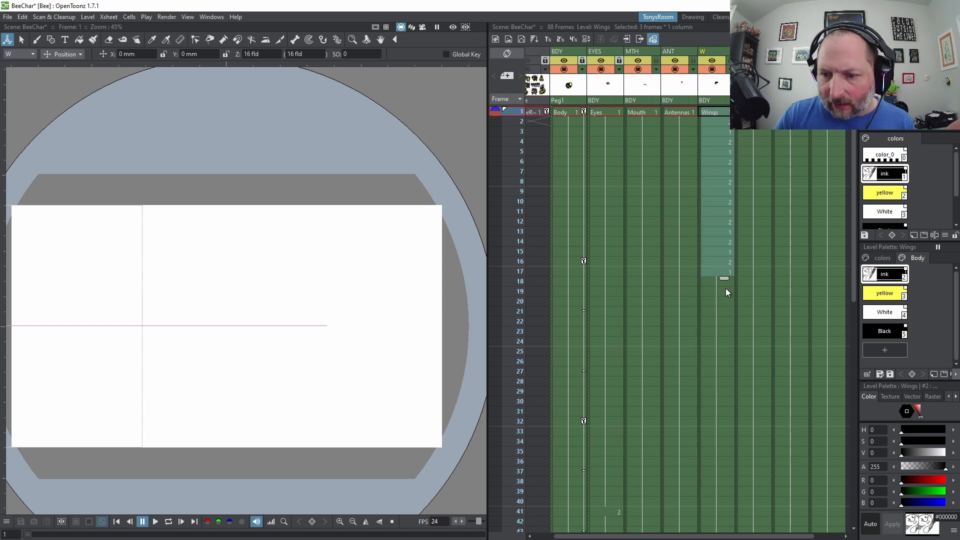
{"action": "left_click_drag", "start_coordinate": [726, 477], "coordinate": [730, 508]}
{"action": "scroll", "coordinate": [749, 453], "scroll_direction": "down", "scroll_amount": 5}
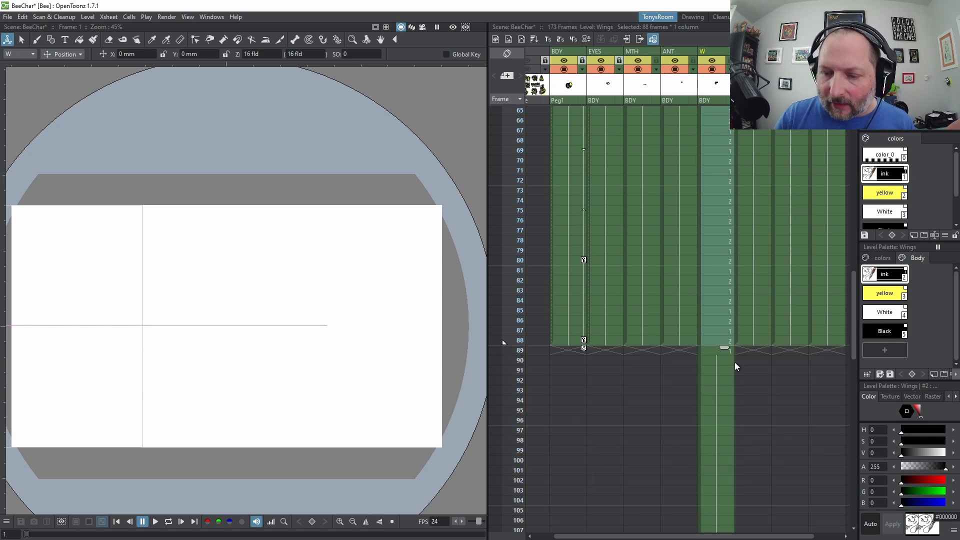
Delete the surplus Wings cells from frame 89 onward so the column ends at frame 88
{"action": "left_click", "coordinate": [732, 349]}
{"action": "scroll", "coordinate": [745, 354], "scroll_direction": "down", "scroll_amount": 5}
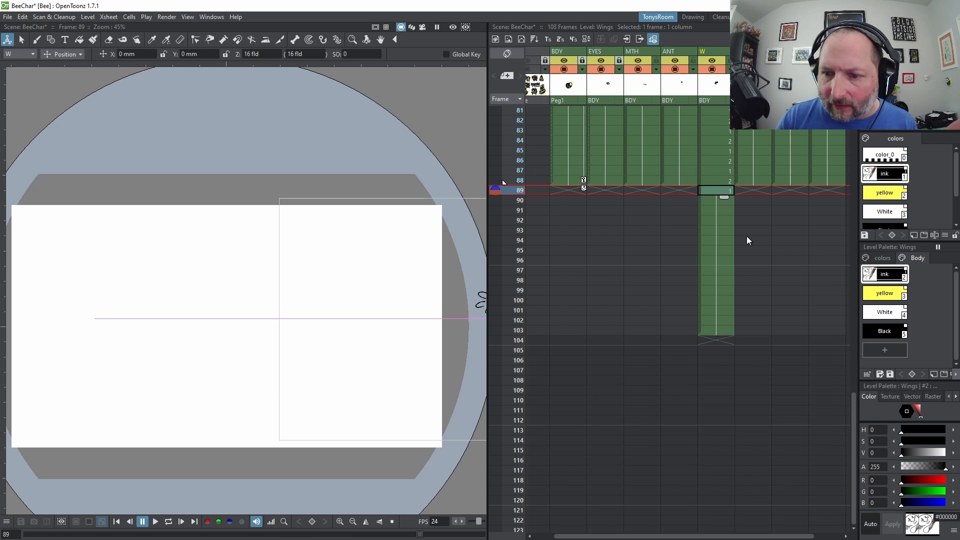
{"action": "scroll", "coordinate": [710, 211], "scroll_direction": "up", "scroll_amount": 20}
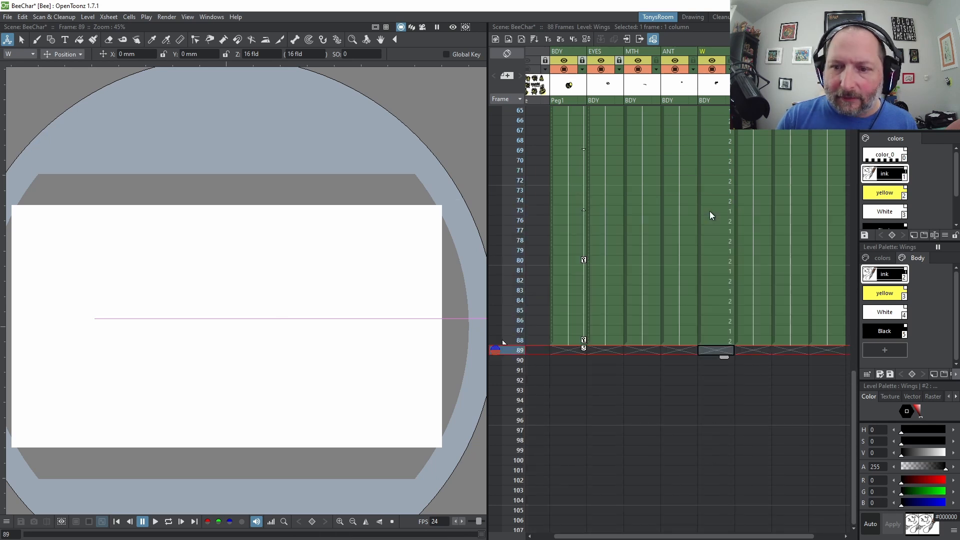
Play the animation from frame 1 and replay it to check the flapping wings together with the flight and blink
{"action": "scroll", "coordinate": [715, 159], "scroll_direction": "up", "scroll_amount": 5}
{"action": "left_click", "coordinate": [716, 111]}
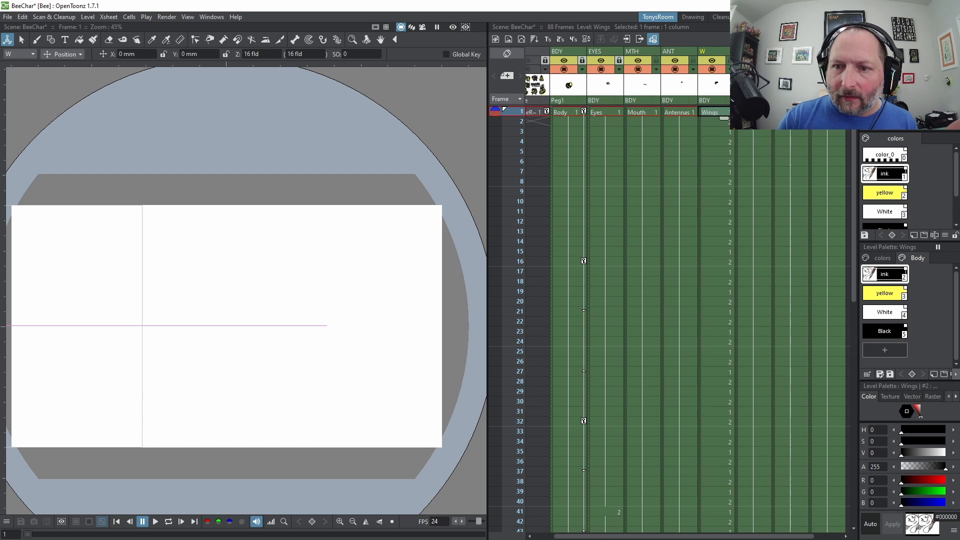
{"action": "key", "text": "l"}
{"action": "scroll", "coordinate": [324, 335], "scroll_direction": "down", "scroll_amount": 1}
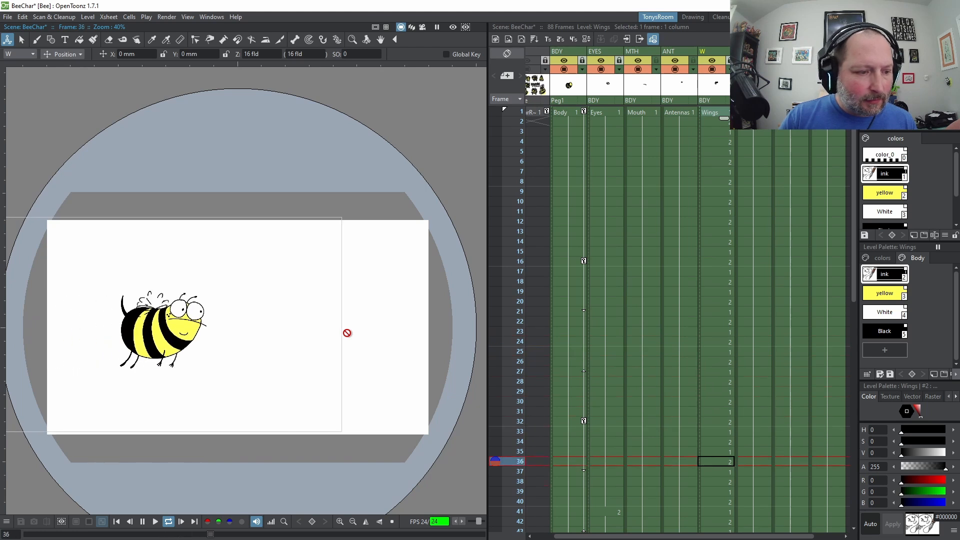
{"action": "scroll", "coordinate": [379, 330], "scroll_direction": "up", "scroll_amount": 3}
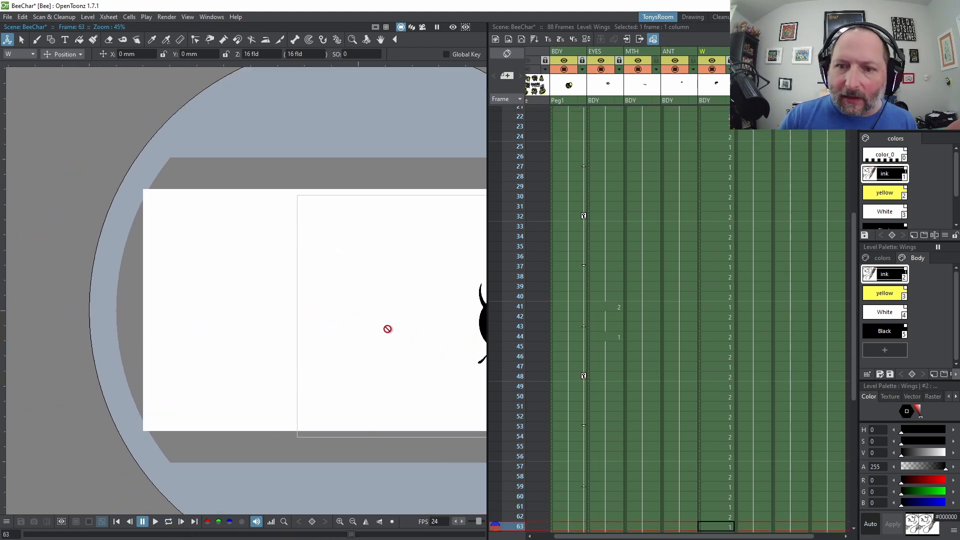
{"action": "left_click_drag", "start_coordinate": [332, 329], "coordinate": [337, 332]}
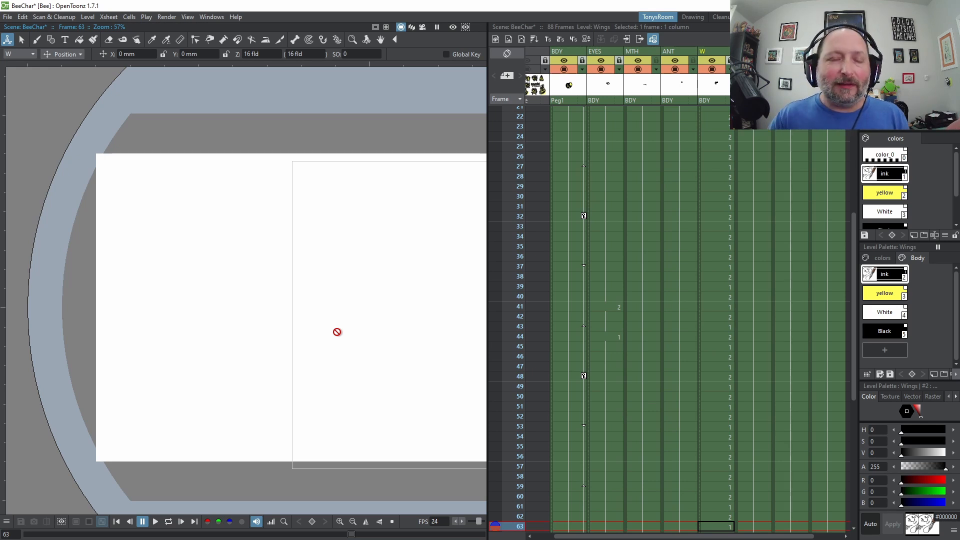
{"action": "scroll", "coordinate": [371, 304], "scroll_direction": "down", "scroll_amount": 1}
{"action": "left_click_drag", "start_coordinate": [370, 305], "coordinate": [318, 313]}
{"action": "scroll", "coordinate": [262, 301], "scroll_direction": "down", "scroll_amount": 1}
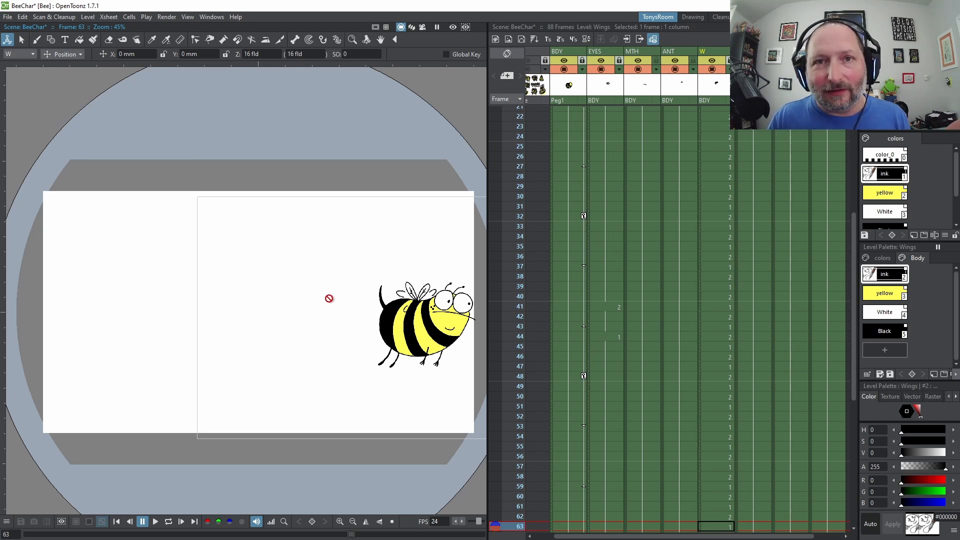
{"action": "scroll", "coordinate": [328, 305], "scroll_direction": "down", "scroll_amount": 1}
{"action": "left_click_drag", "start_coordinate": [342, 304], "coordinate": [335, 312]}
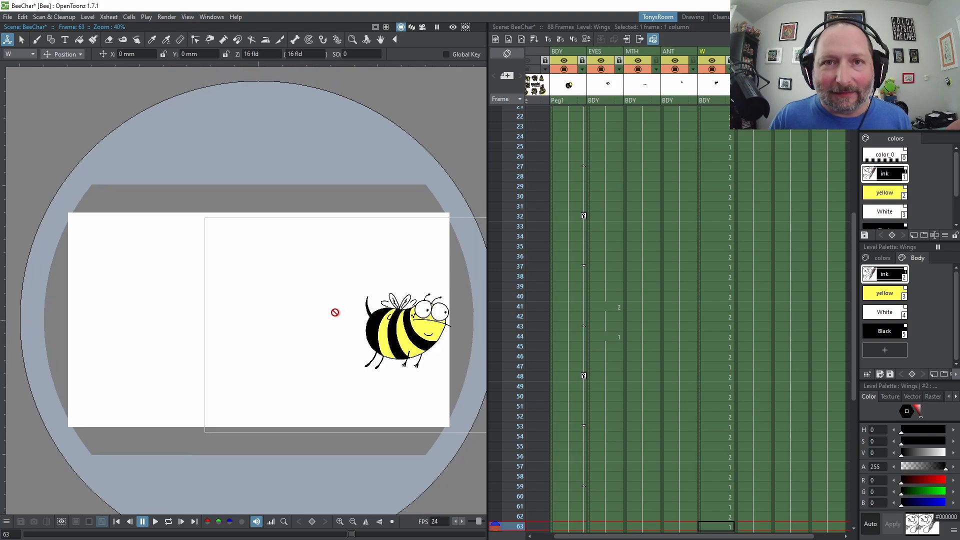
{"action": "scroll", "coordinate": [336, 313], "scroll_direction": "up", "scroll_amount": 1}
{"action": "key", "text": "l"}
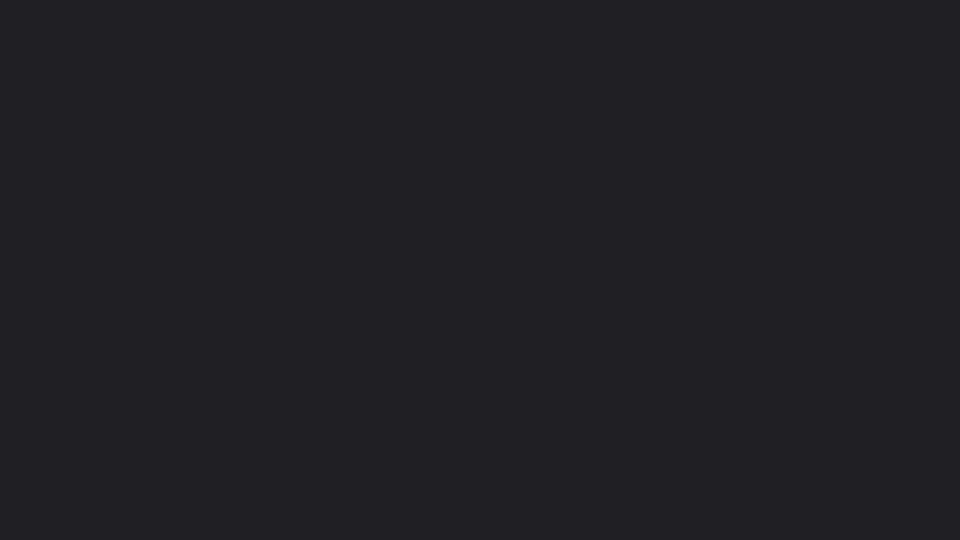